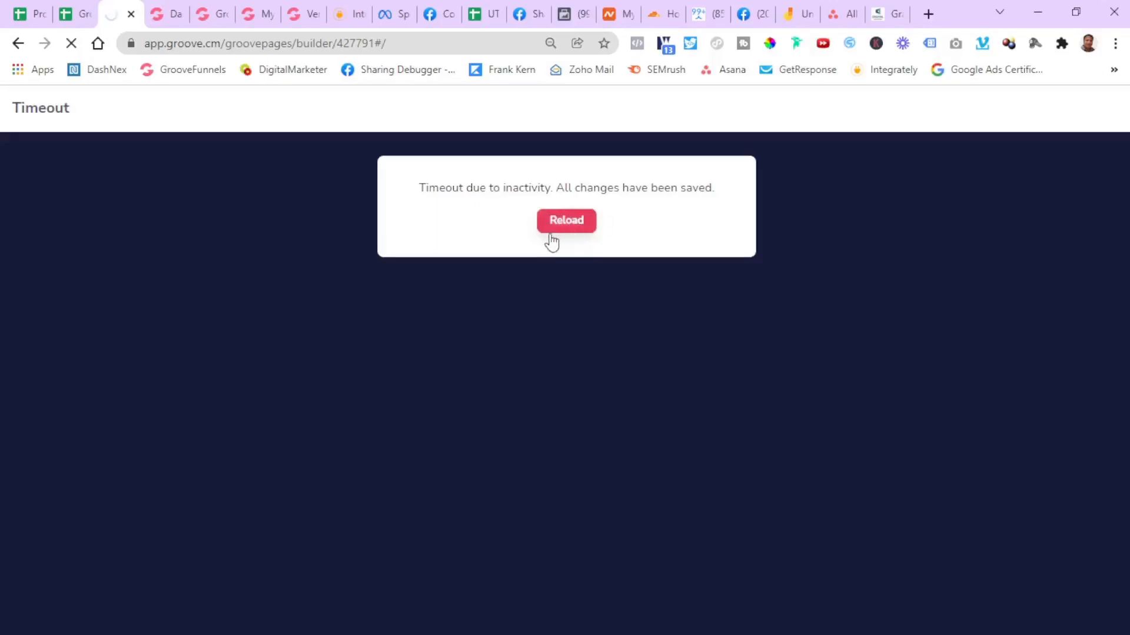
Reload the timed-out page builder and open the style settings of the purple hero block
{"action": "left_click", "coordinate": [579, 224]}
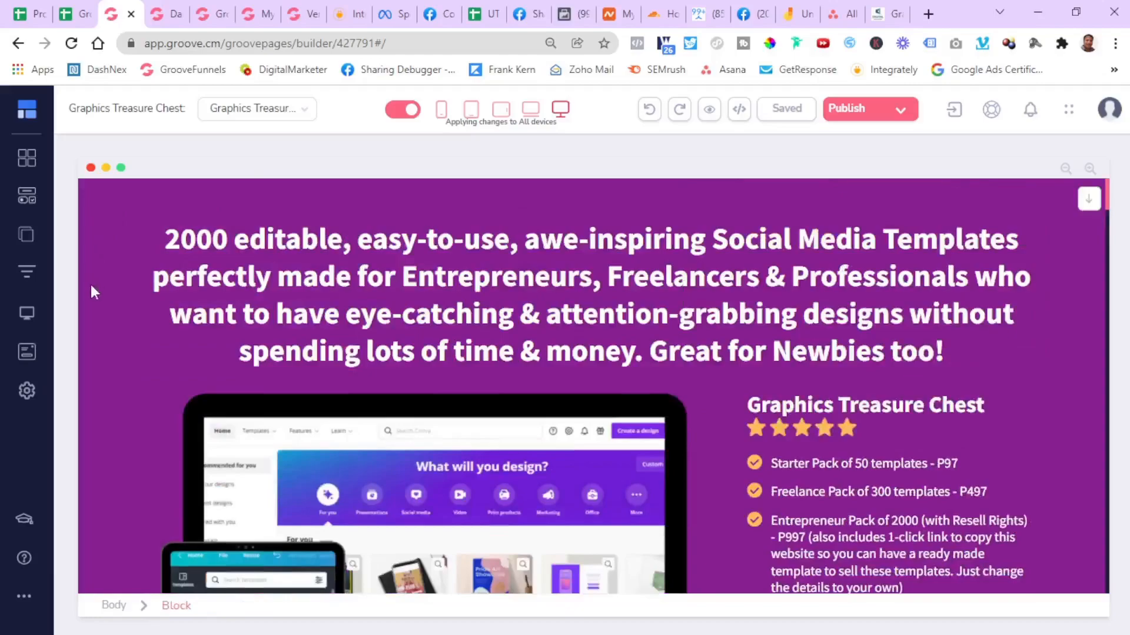
{"action": "left_click", "coordinate": [86, 323]}
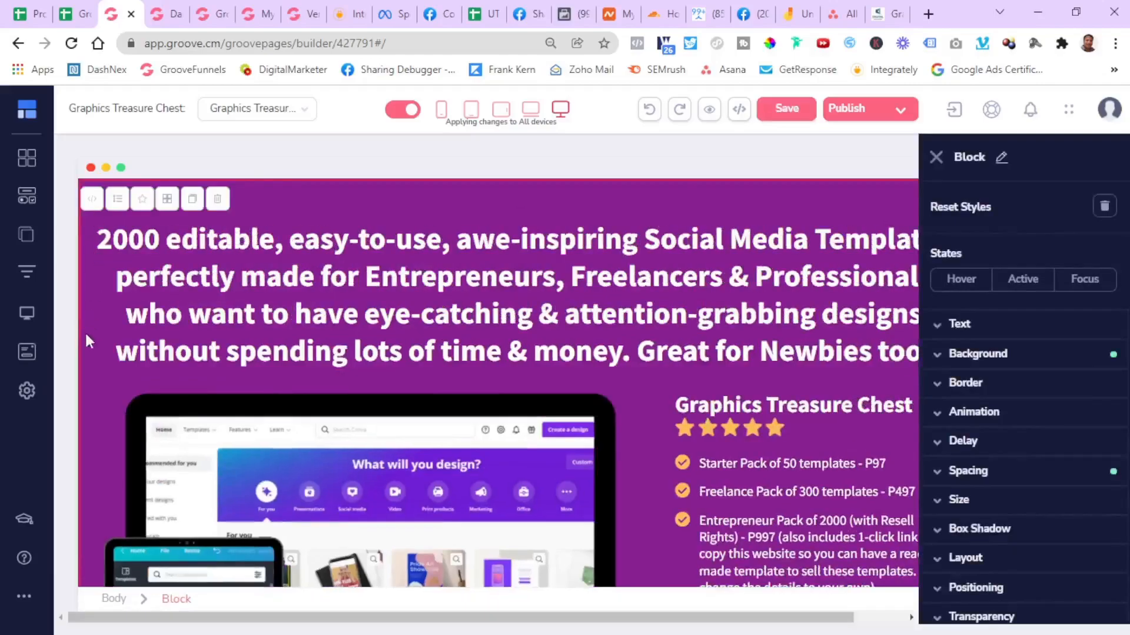
{"action": "scroll", "coordinate": [85, 372], "scroll_direction": "down", "scroll_amount": 4}
{"action": "scroll", "coordinate": [86, 380], "scroll_direction": "down", "scroll_amount": 2}
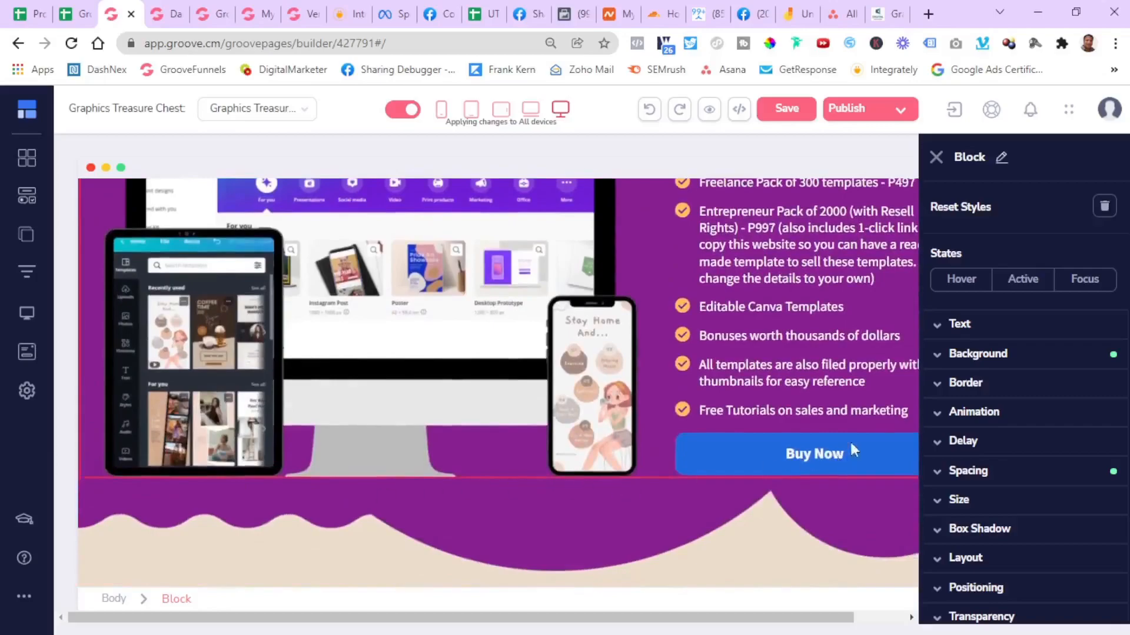
Examine the hero section's main headline, device mockup image and the image's parent container
{"action": "left_click", "coordinate": [480, 309]}
{"action": "scroll", "coordinate": [382, 265], "scroll_direction": "up", "scroll_amount": 5}
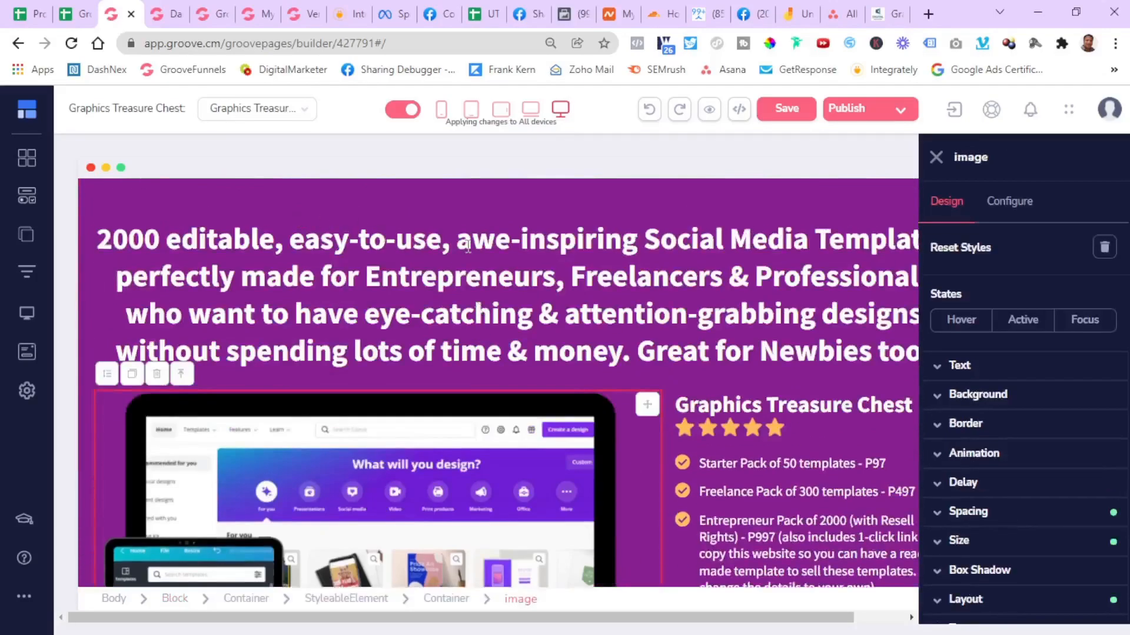
{"action": "left_click", "coordinate": [276, 254]}
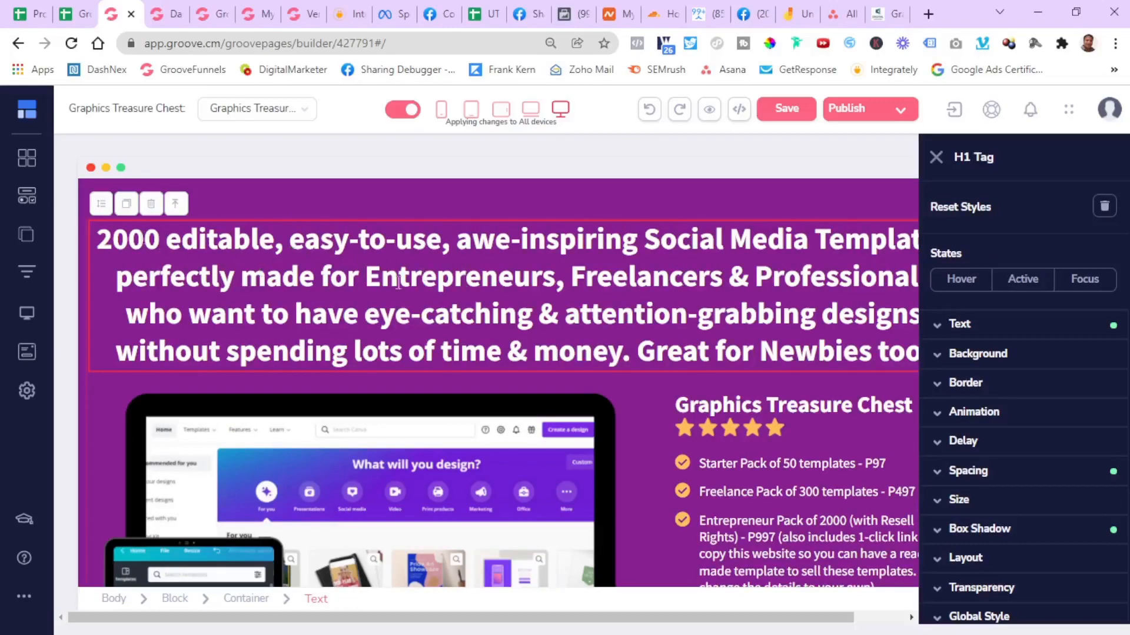
{"action": "scroll", "coordinate": [615, 346], "scroll_direction": "down", "scroll_amount": 1}
{"action": "scroll", "coordinate": [615, 347], "scroll_direction": "down", "scroll_amount": 2}
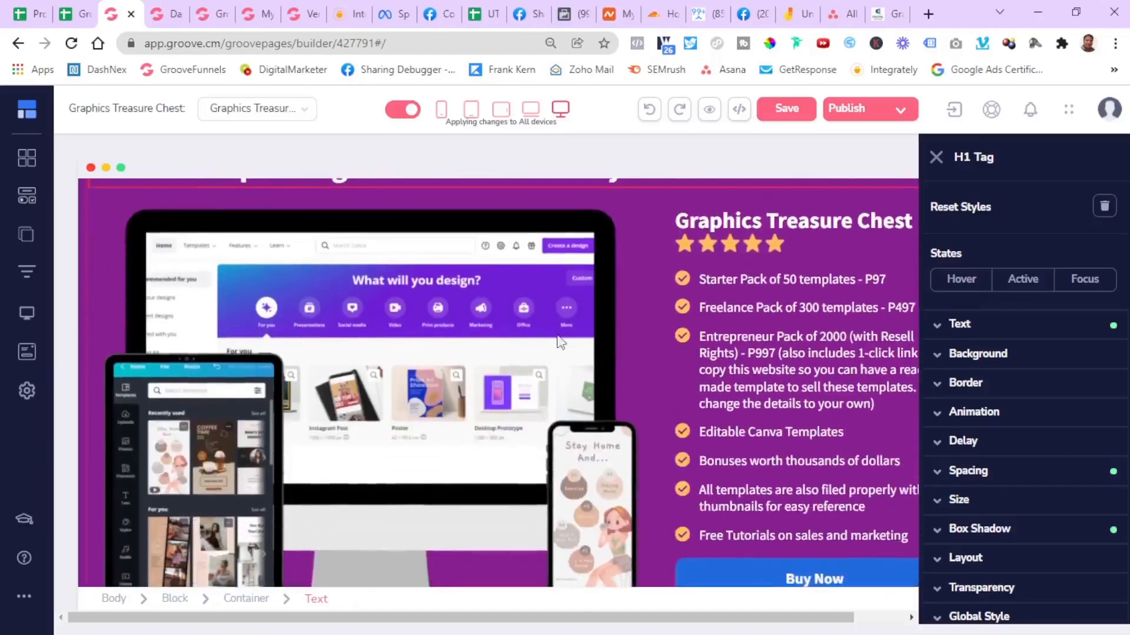
{"action": "left_click", "coordinate": [97, 224]}
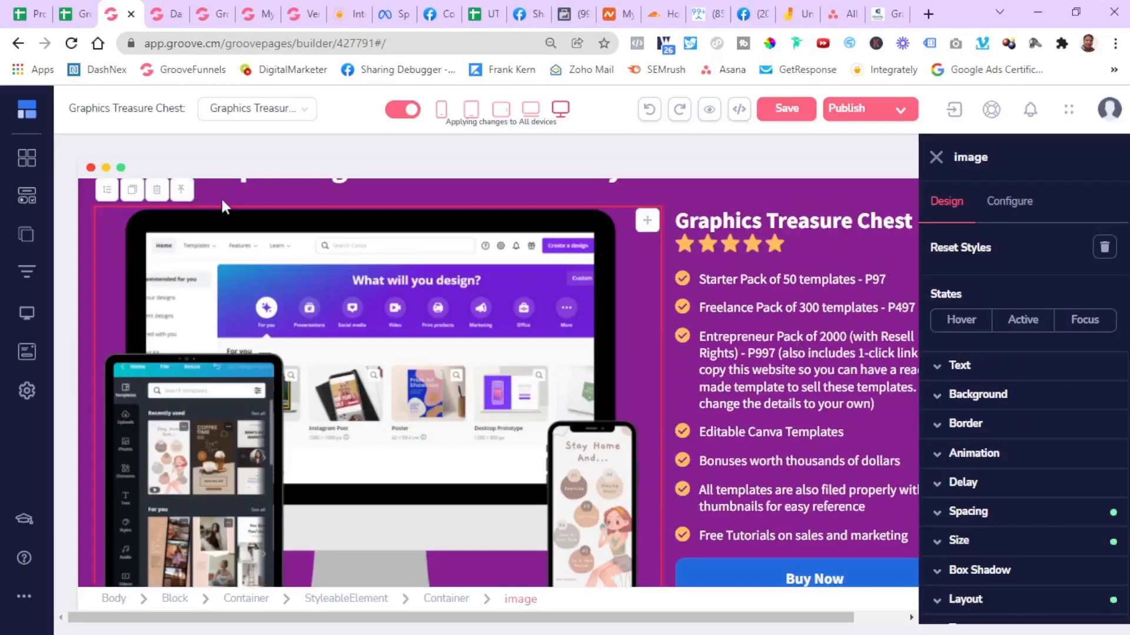
{"action": "left_click", "coordinate": [186, 188]}
{"action": "left_click", "coordinate": [188, 185]}
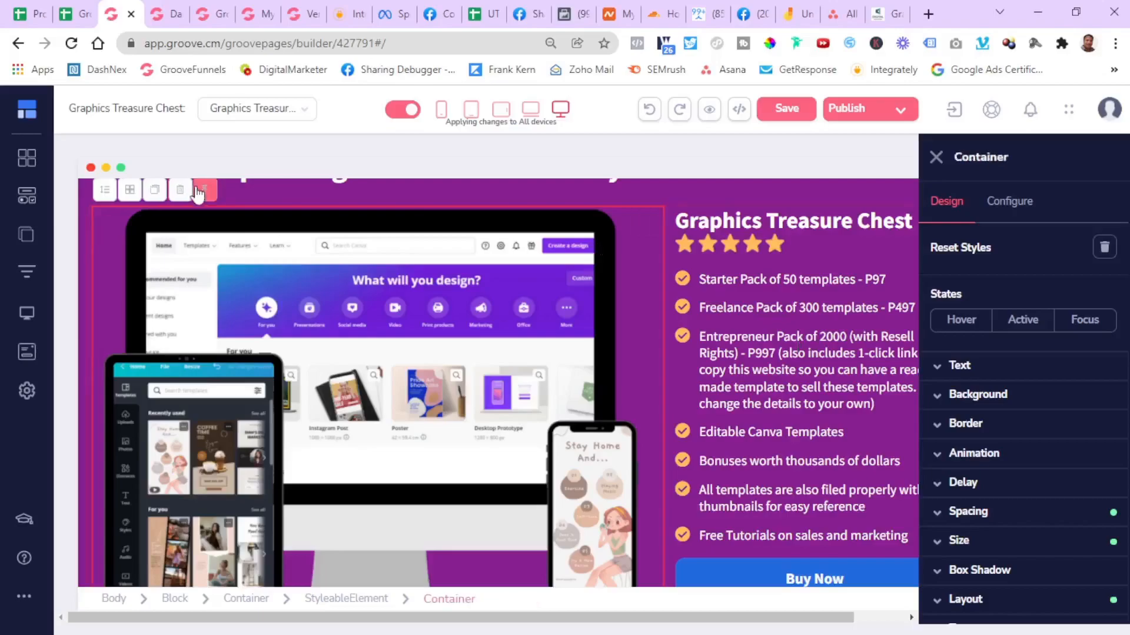
{"action": "left_click", "coordinate": [290, 305]}
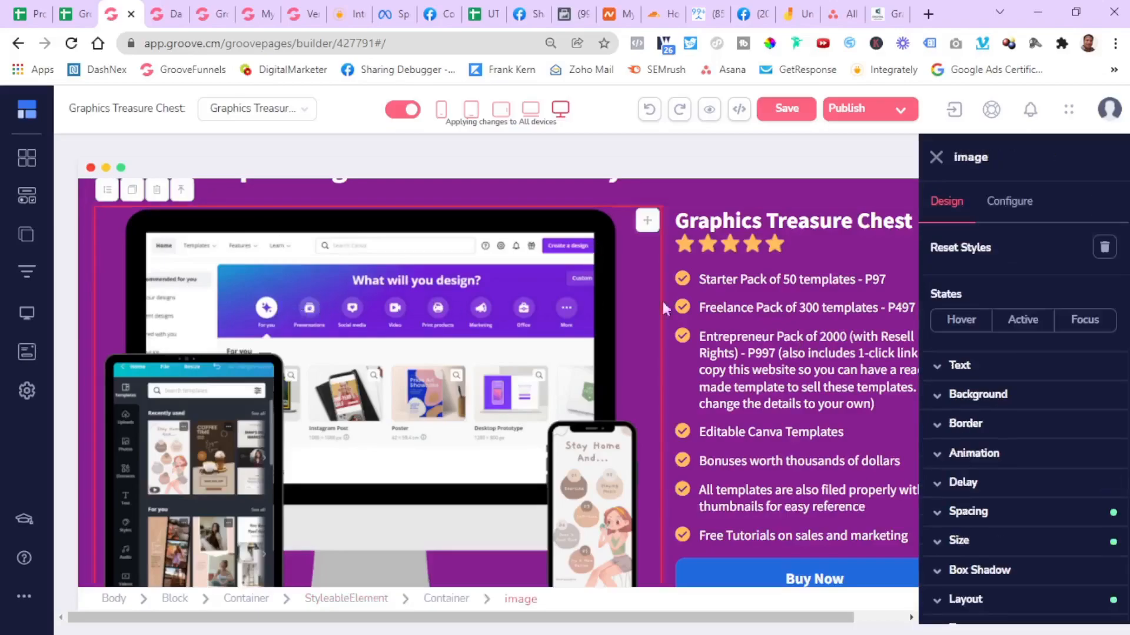
Examine the Graphics Treasure Chest heading and the template pack list beneath it in the hero section
{"action": "left_click", "coordinate": [818, 341]}
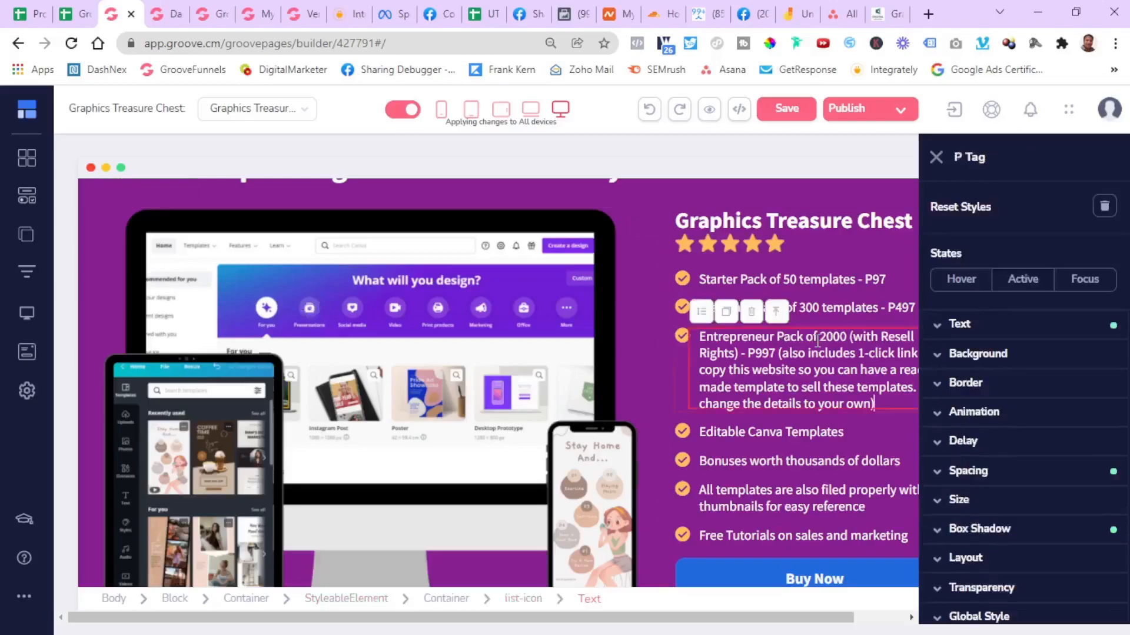
{"action": "left_click", "coordinate": [833, 239]}
{"action": "scroll", "coordinate": [824, 412], "scroll_direction": "down", "scroll_amount": 2}
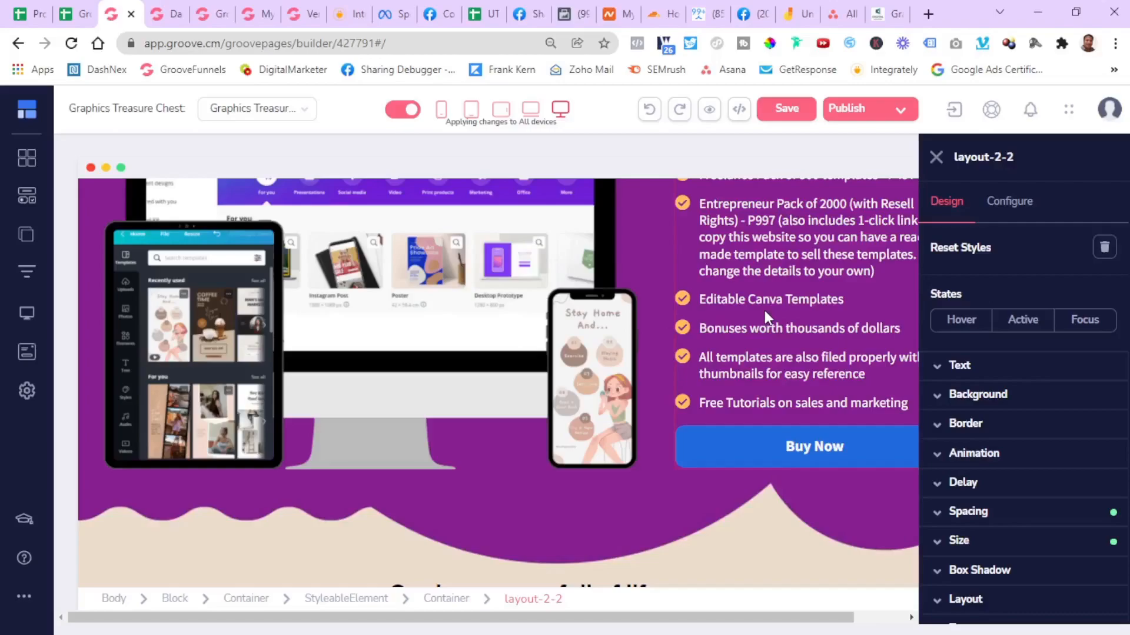
{"action": "scroll", "coordinate": [764, 309], "scroll_direction": "up", "scroll_amount": 4}
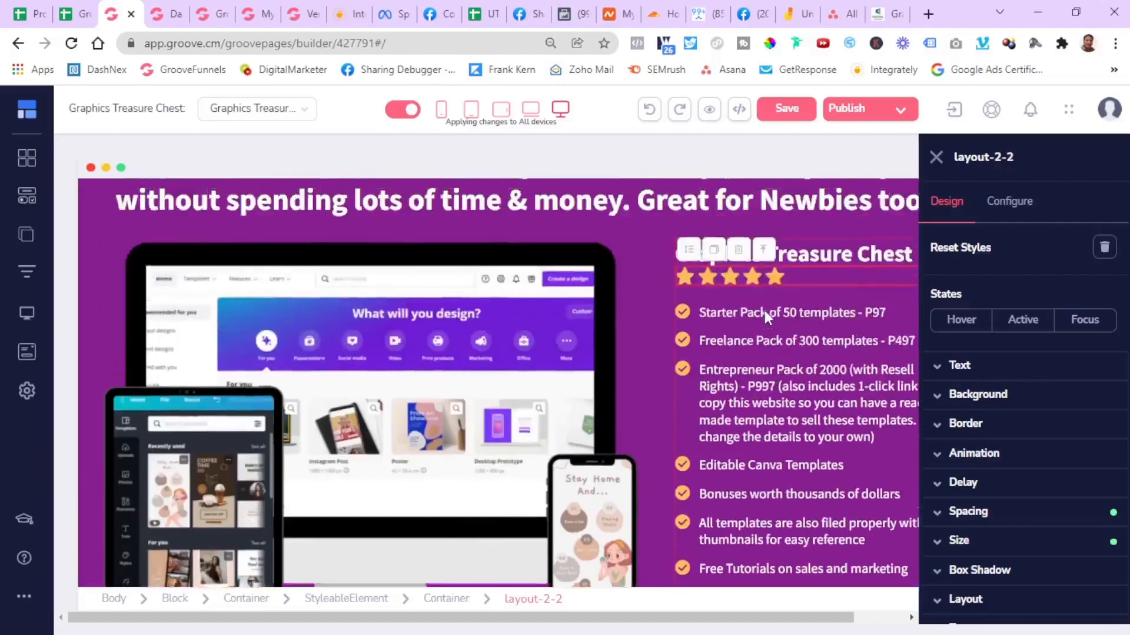
{"action": "scroll", "coordinate": [765, 310], "scroll_direction": "down", "scroll_amount": 1}
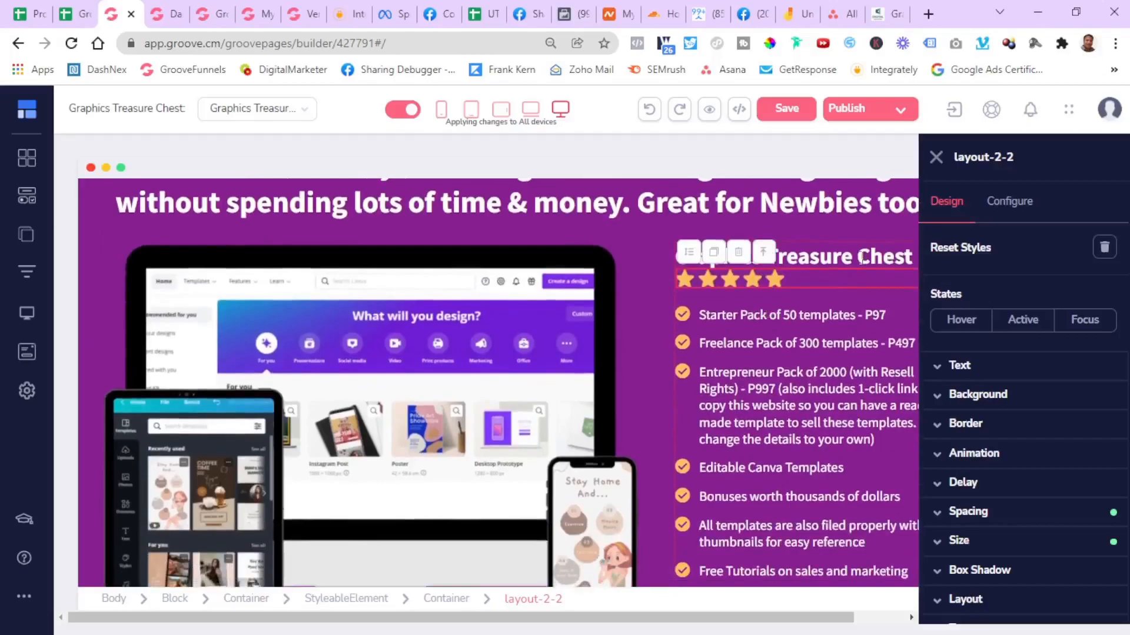
{"action": "left_click", "coordinate": [862, 257]}
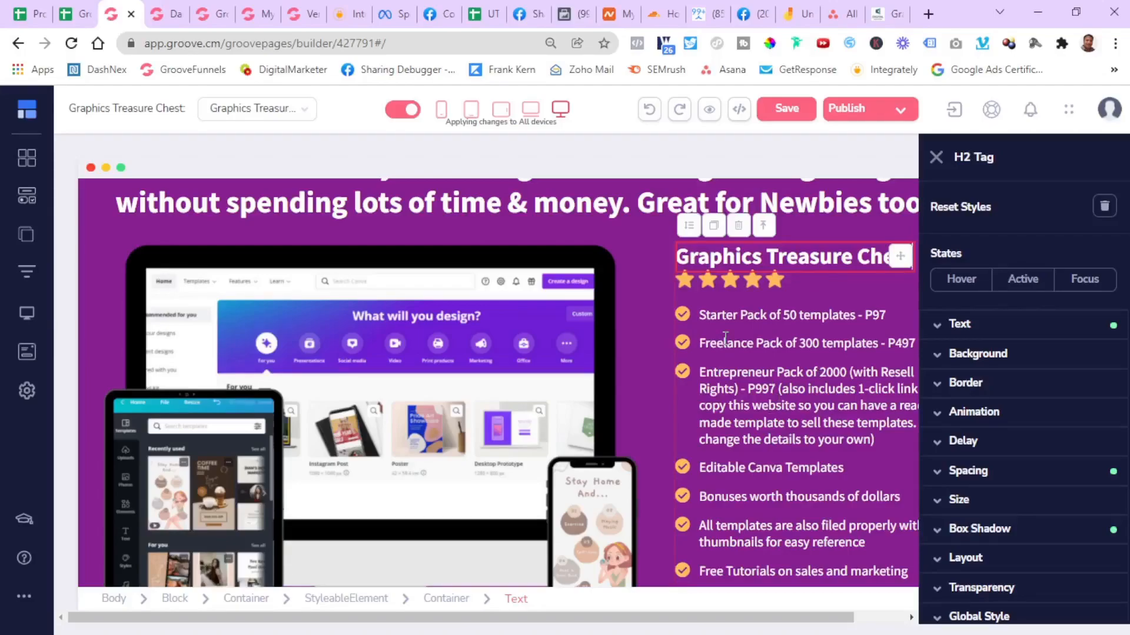
{"action": "left_click", "coordinate": [811, 257]}
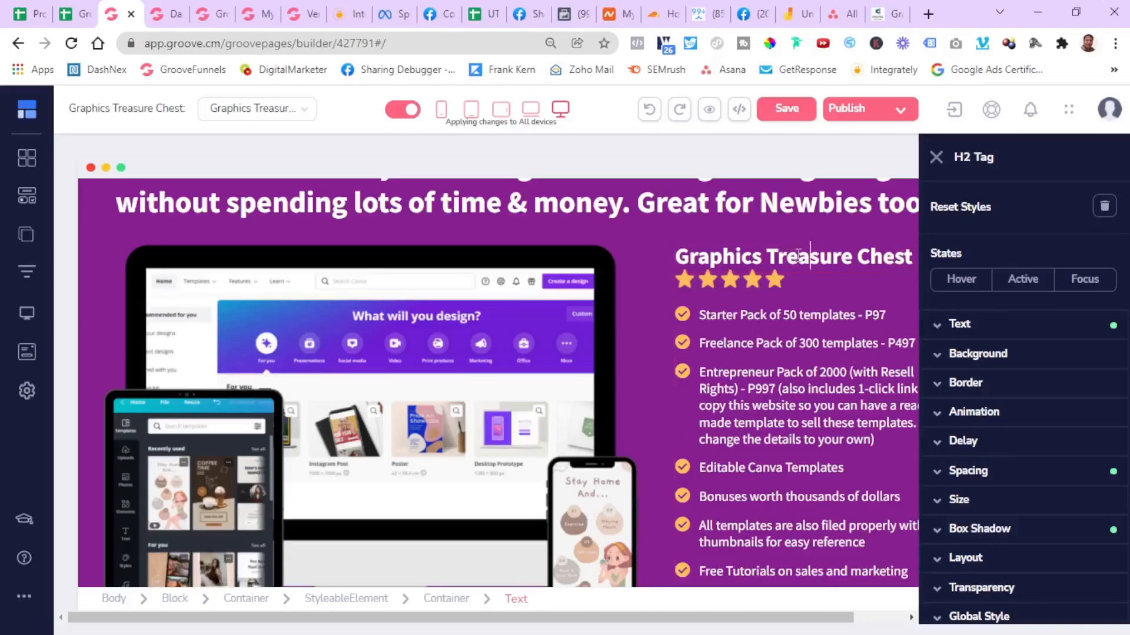
{"action": "left_click", "coordinate": [809, 316]}
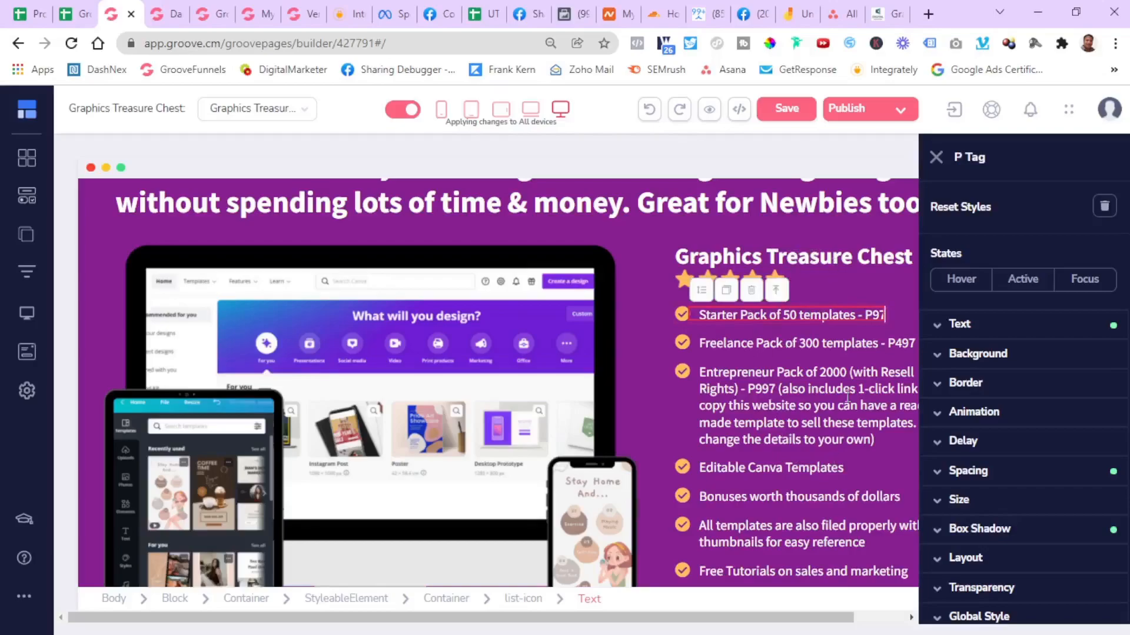
{"action": "left_click", "coordinate": [839, 257]}
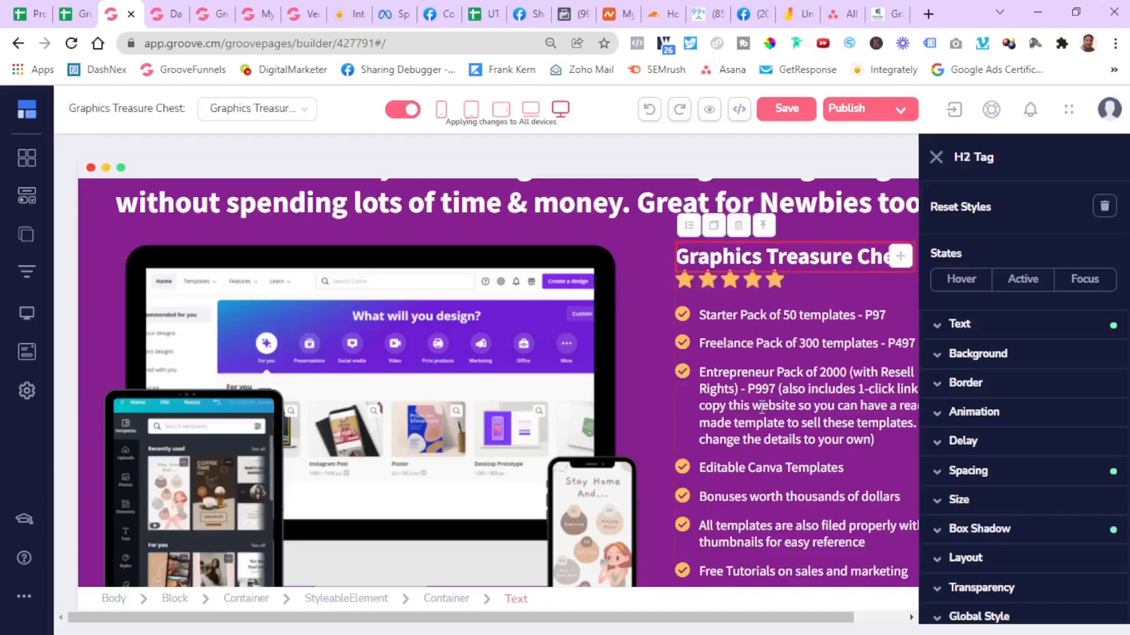
Look over the sales page from the hero section down to the animated template samples and back up to the headline
{"action": "scroll", "coordinate": [762, 407], "scroll_direction": "down", "scroll_amount": 5}
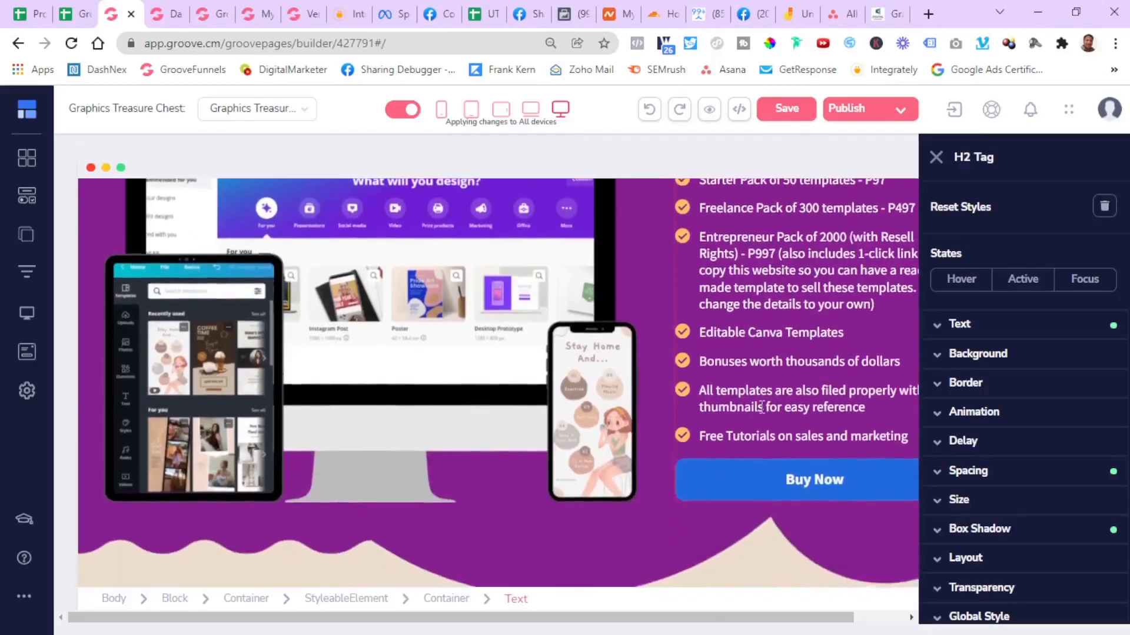
{"action": "scroll", "coordinate": [761, 407], "scroll_direction": "down", "scroll_amount": 5}
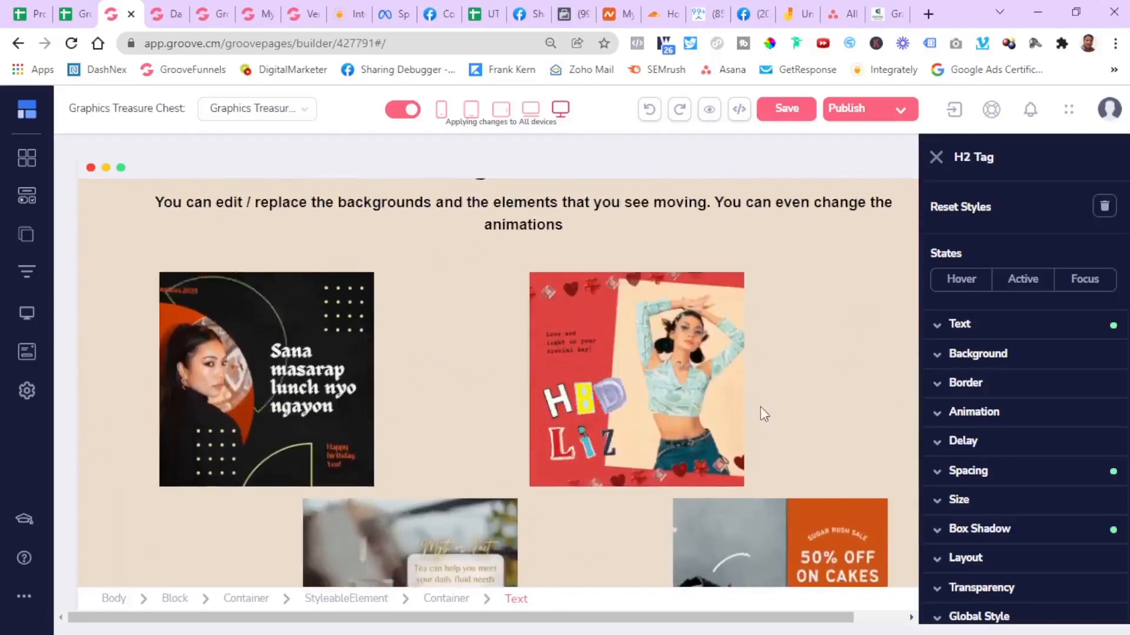
{"action": "scroll", "coordinate": [761, 407], "scroll_direction": "up", "scroll_amount": 9}
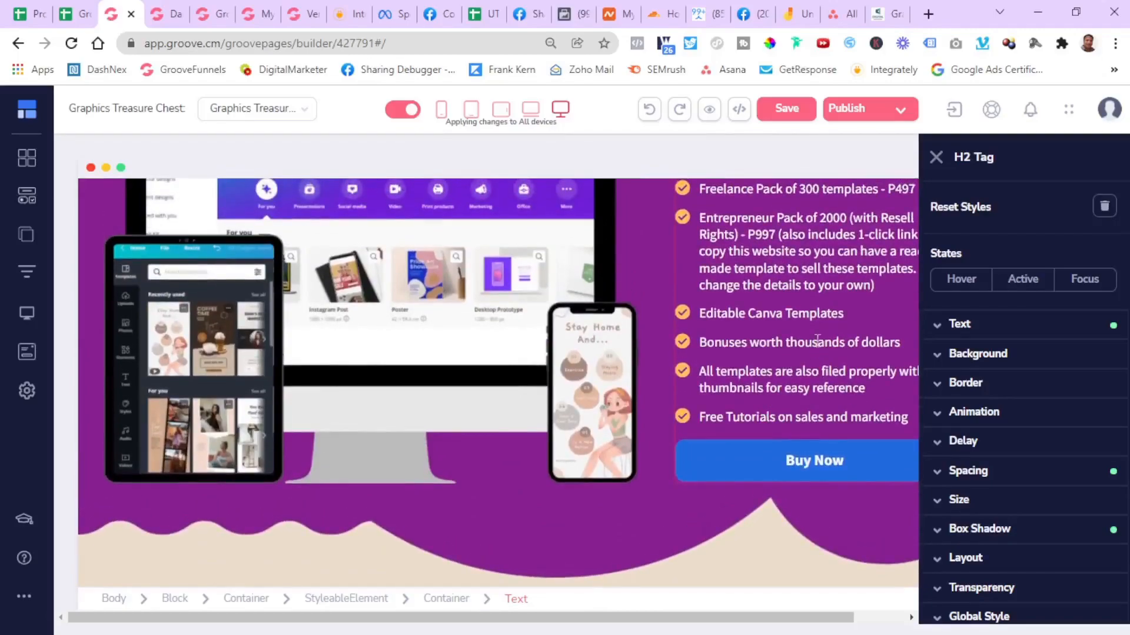
{"action": "scroll", "coordinate": [398, 211], "scroll_direction": "up", "scroll_amount": 5}
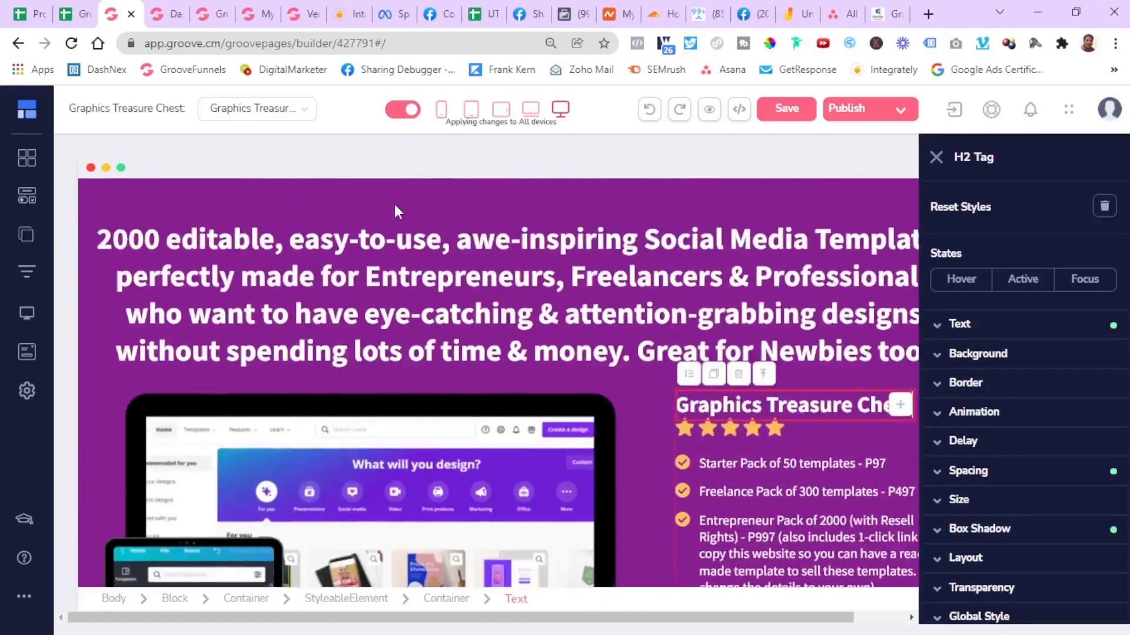
Switch to the GrooveFunnels Product Launch Checklist spreadsheet and review the domain, SSL, autoresponder and Integrately items
{"action": "left_click", "coordinate": [75, 13]}
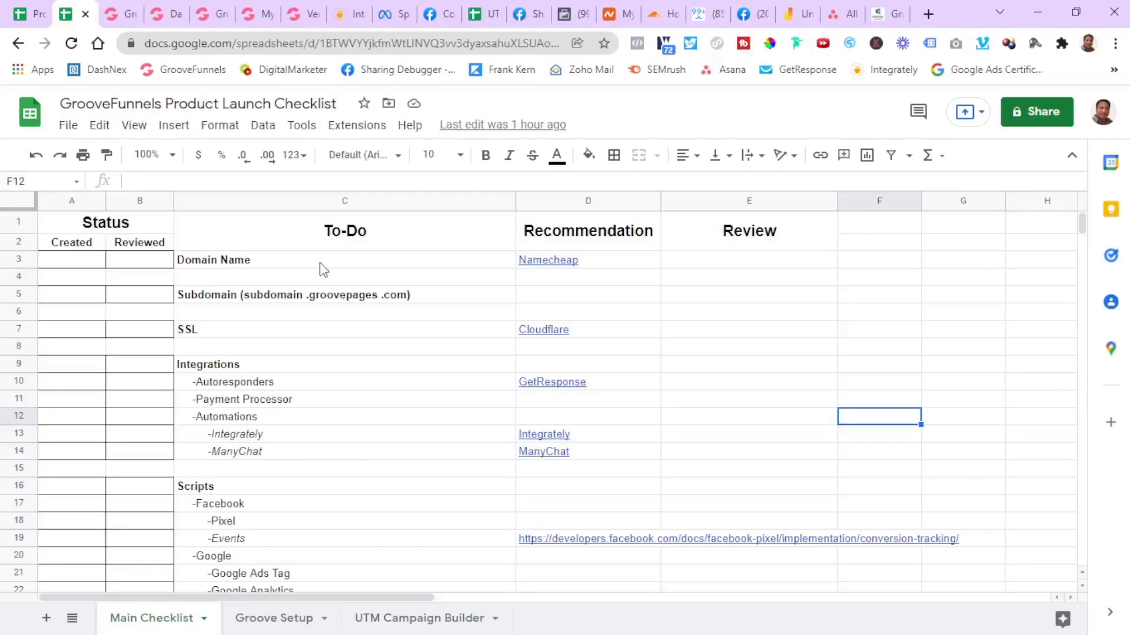
{"action": "mouse_move", "coordinate": [570, 271]}
{"action": "scroll", "coordinate": [439, 389], "scroll_direction": "down", "scroll_amount": 1}
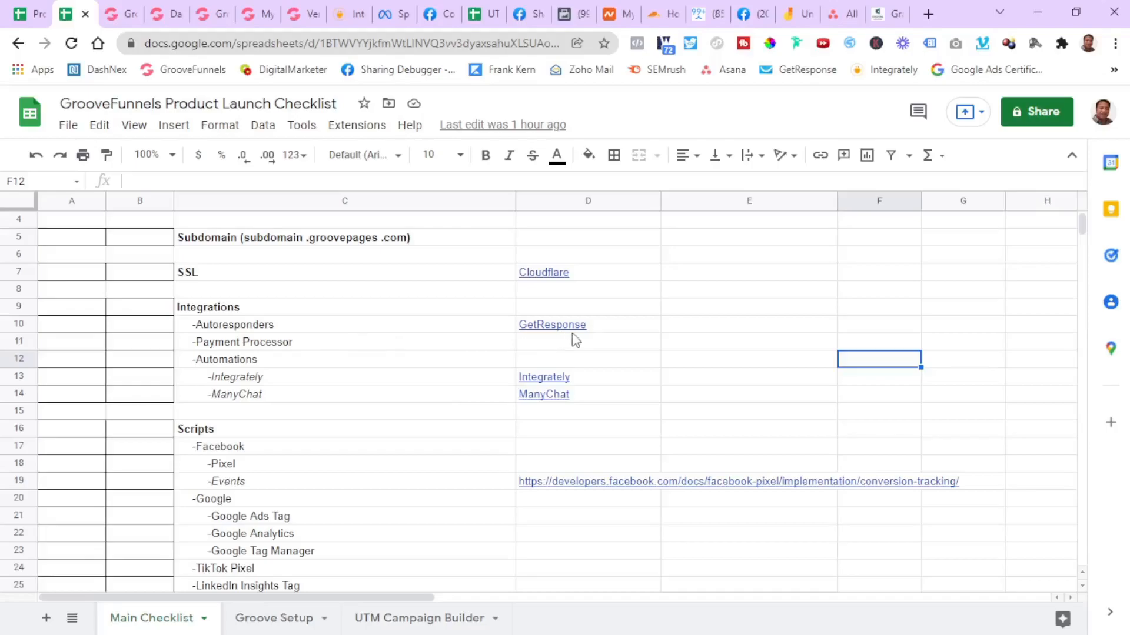
{"action": "mouse_move", "coordinate": [559, 338]}
{"action": "left_click", "coordinate": [400, 333]}
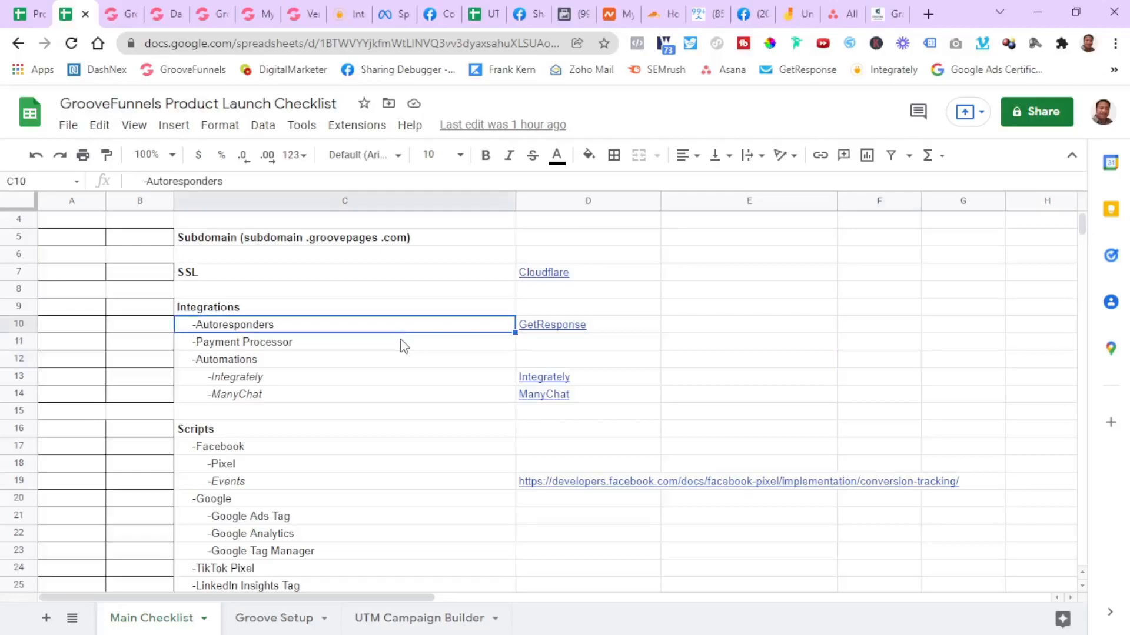
{"action": "left_click", "coordinate": [364, 364]}
{"action": "left_click", "coordinate": [393, 381]}
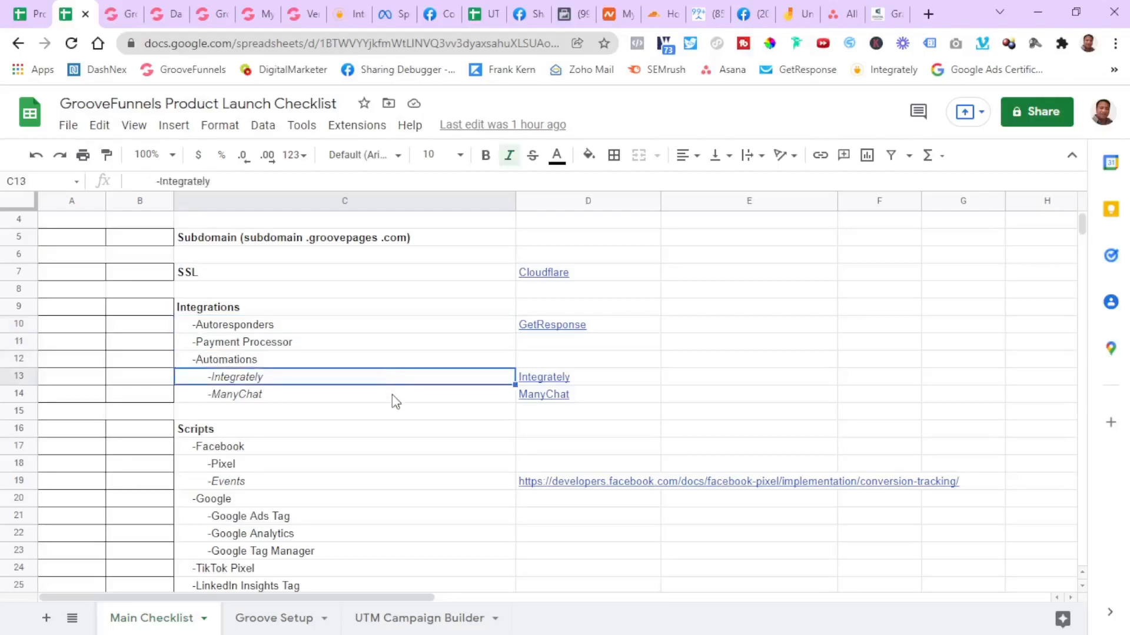
Review the checklist's ManyChat item, view the Welcome Message flow in ManyChat, and return to the spreadsheet
{"action": "left_click", "coordinate": [395, 402]}
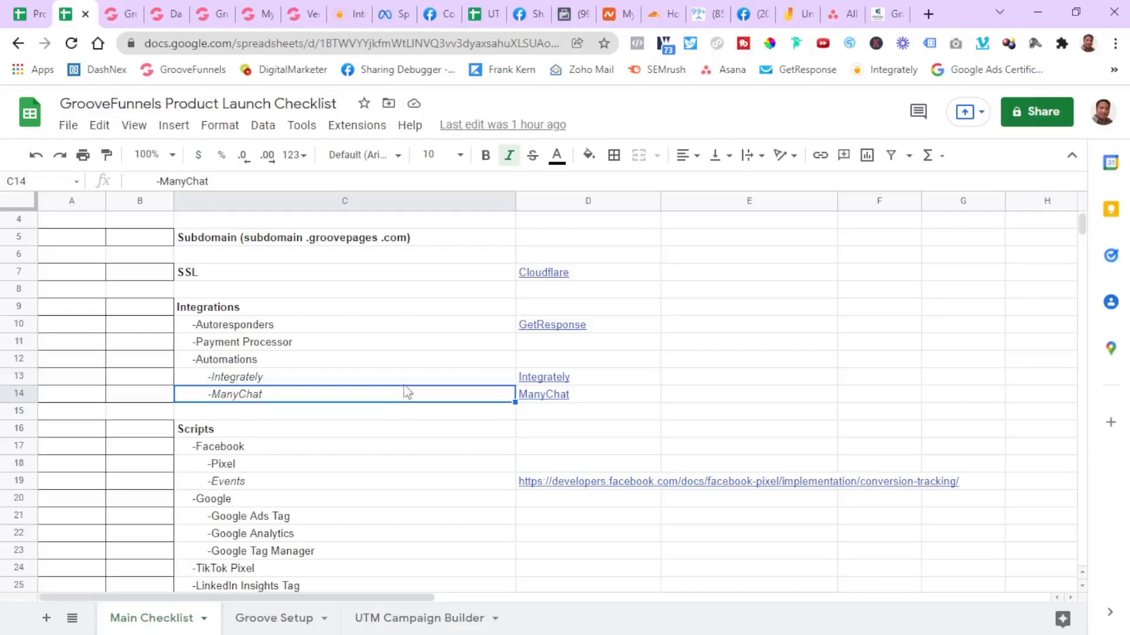
{"action": "left_click", "coordinate": [698, 15]}
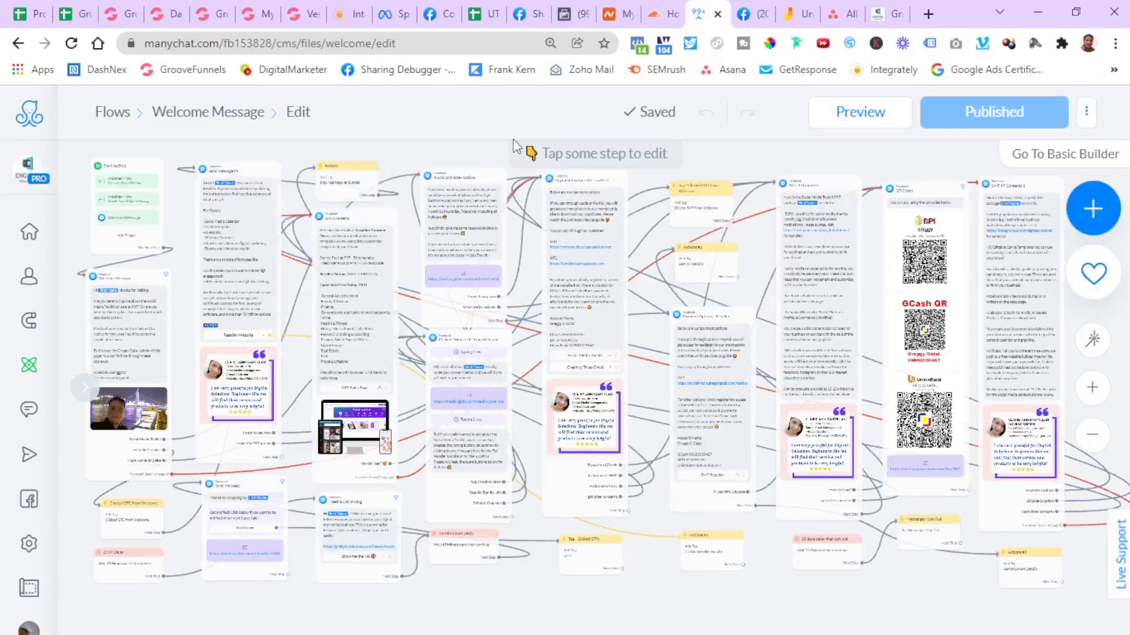
{"action": "left_click", "coordinate": [75, 15]}
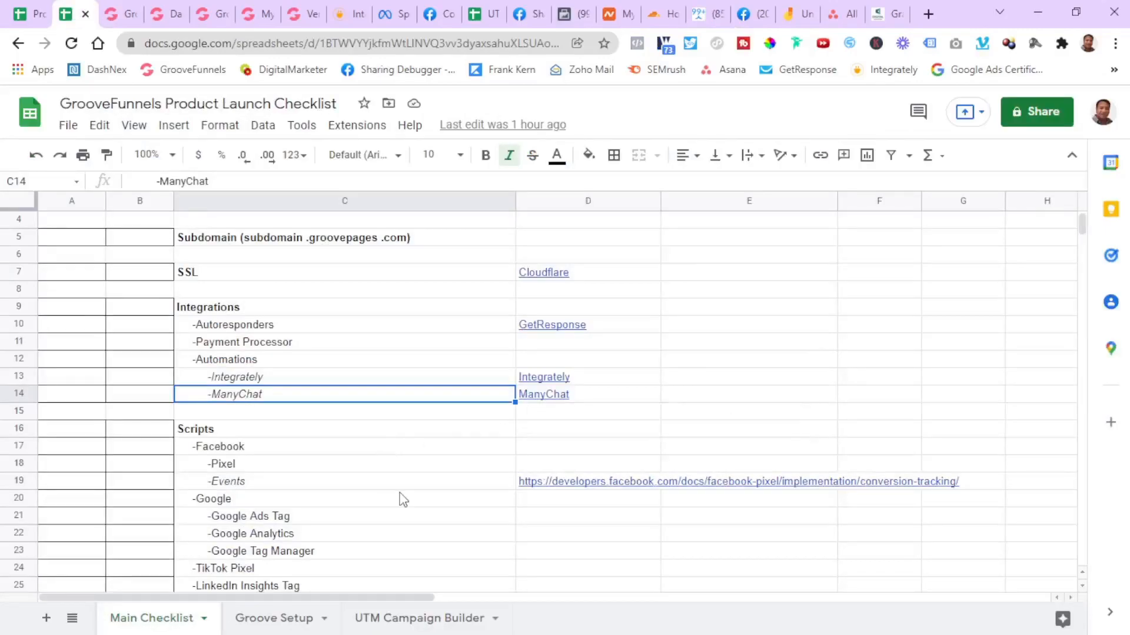
Review the Scripts section of the Main Checklist, covering the Facebook, Google, TikTok Pixel and LinkedIn Insights Tag items
{"action": "scroll", "coordinate": [403, 500], "scroll_direction": "down", "scroll_amount": 1}
{"action": "scroll", "coordinate": [402, 500], "scroll_direction": "down", "scroll_amount": 1}
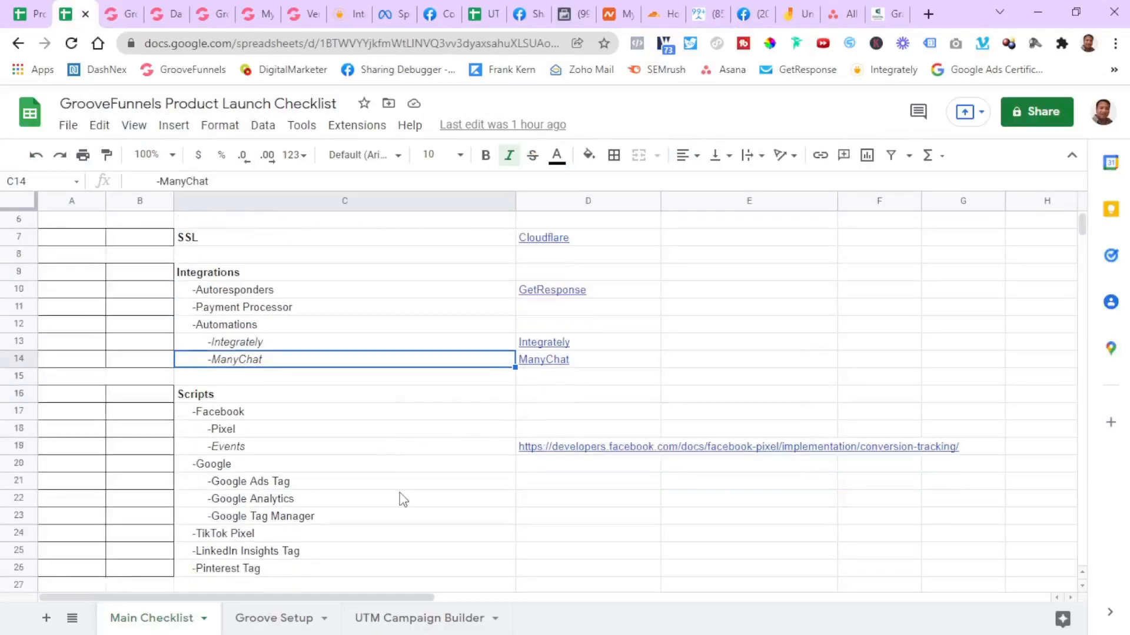
{"action": "scroll", "coordinate": [400, 494], "scroll_direction": "down", "scroll_amount": 4}
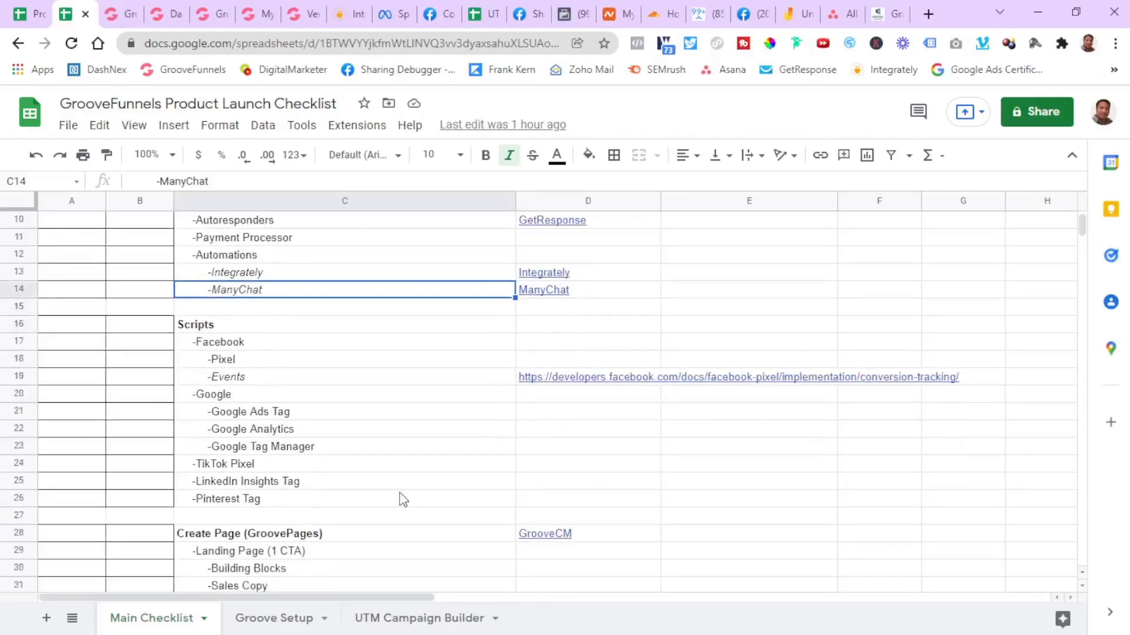
{"action": "left_click", "coordinate": [386, 397]}
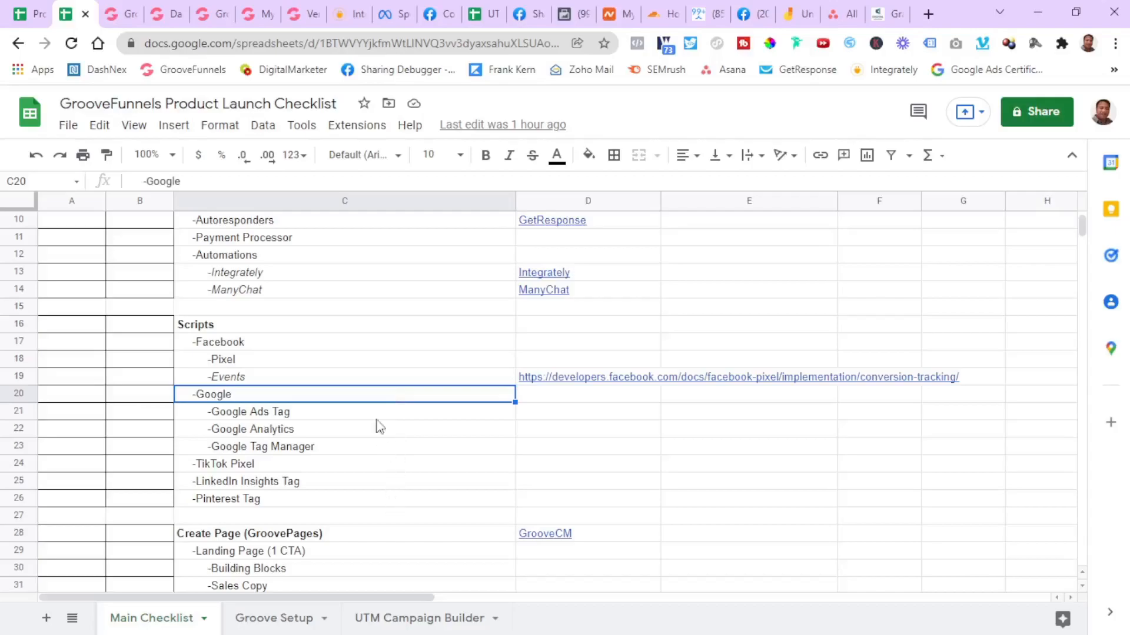
{"action": "left_click", "coordinate": [359, 348]}
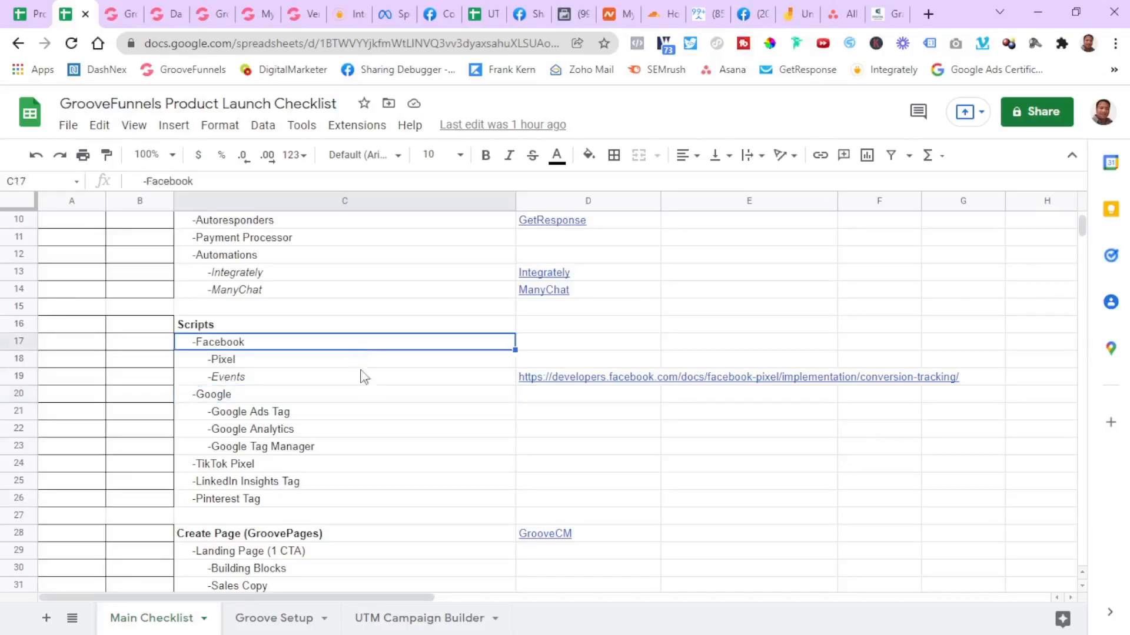
{"action": "left_click", "coordinate": [366, 400]}
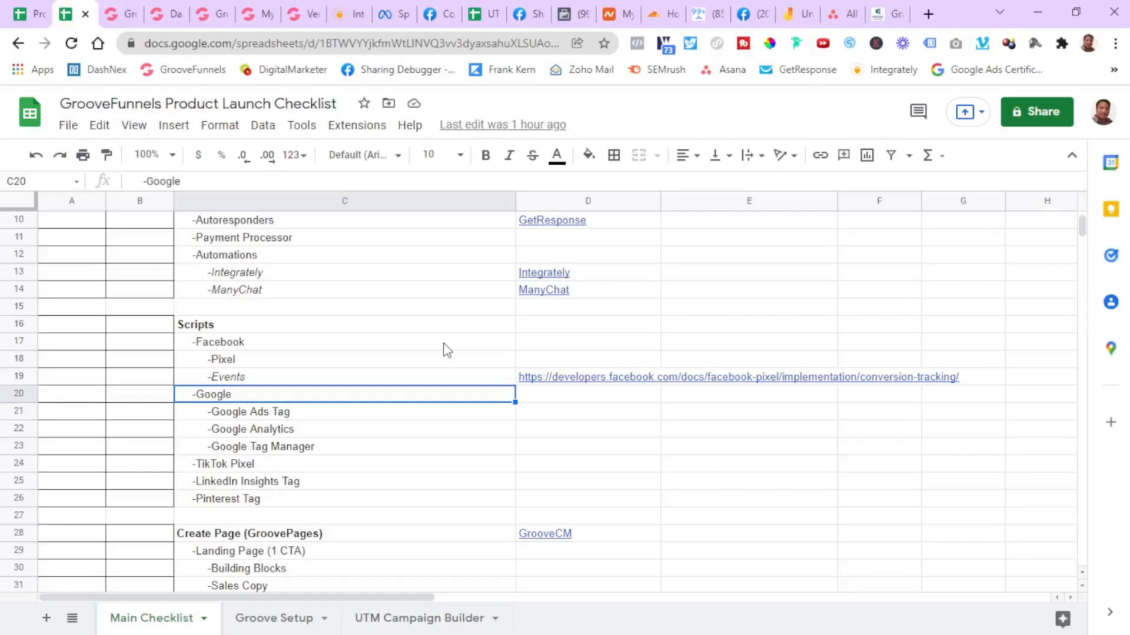
{"action": "left_click", "coordinate": [360, 466]}
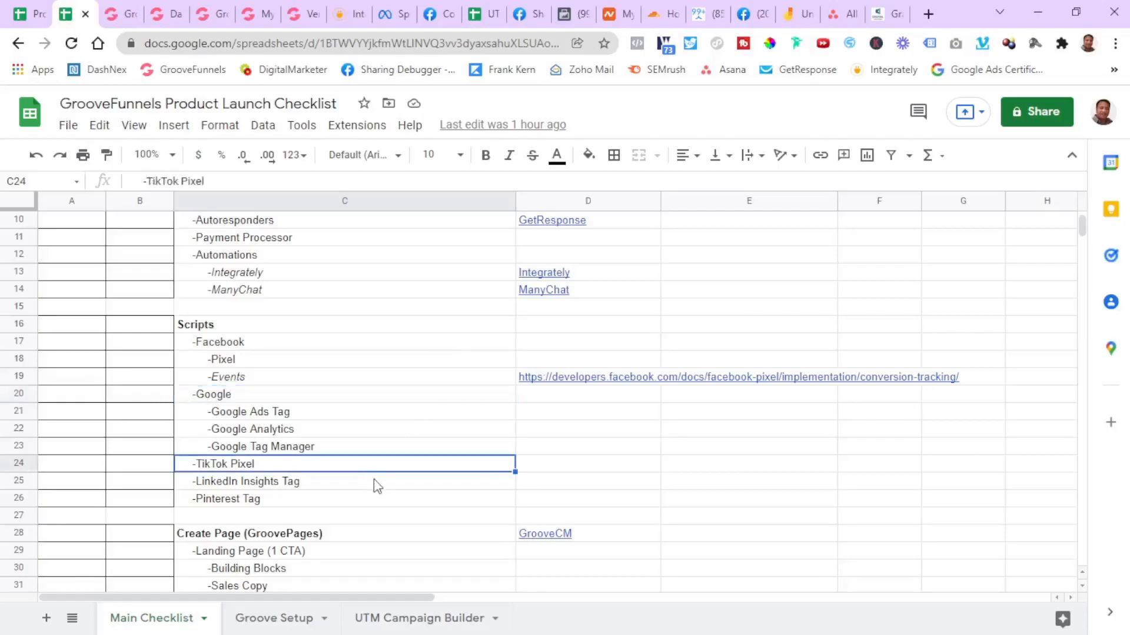
{"action": "left_click", "coordinate": [373, 480]}
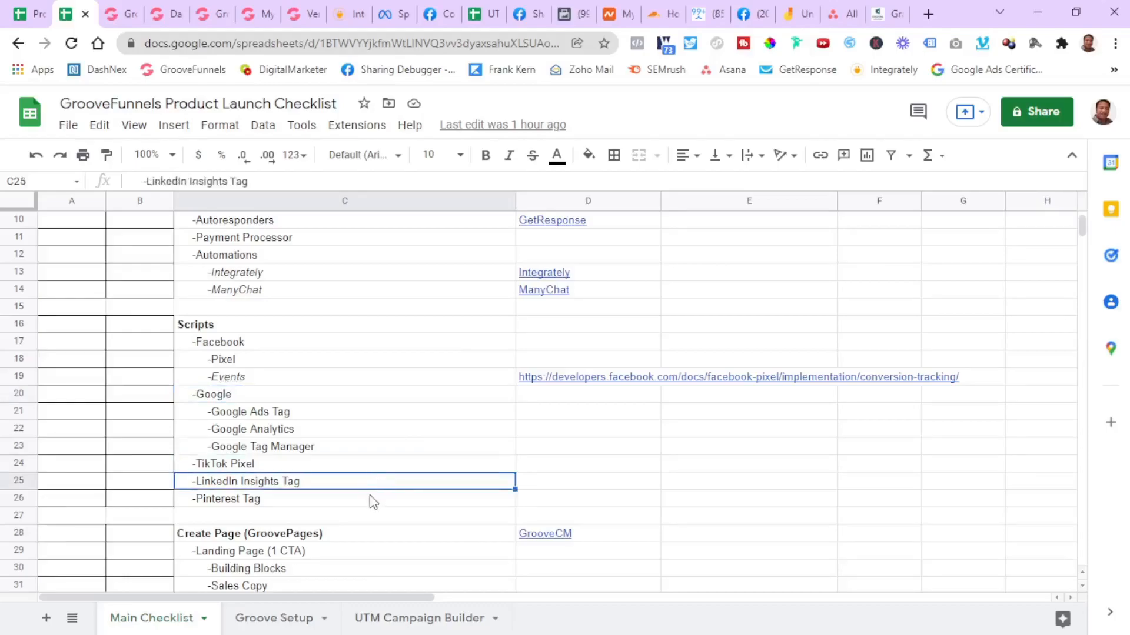
Review the Pinterest Tag item in the checklist's Scripts section and revisit the Facebook, Google and Google Ads Tag items
{"action": "left_click", "coordinate": [370, 499]}
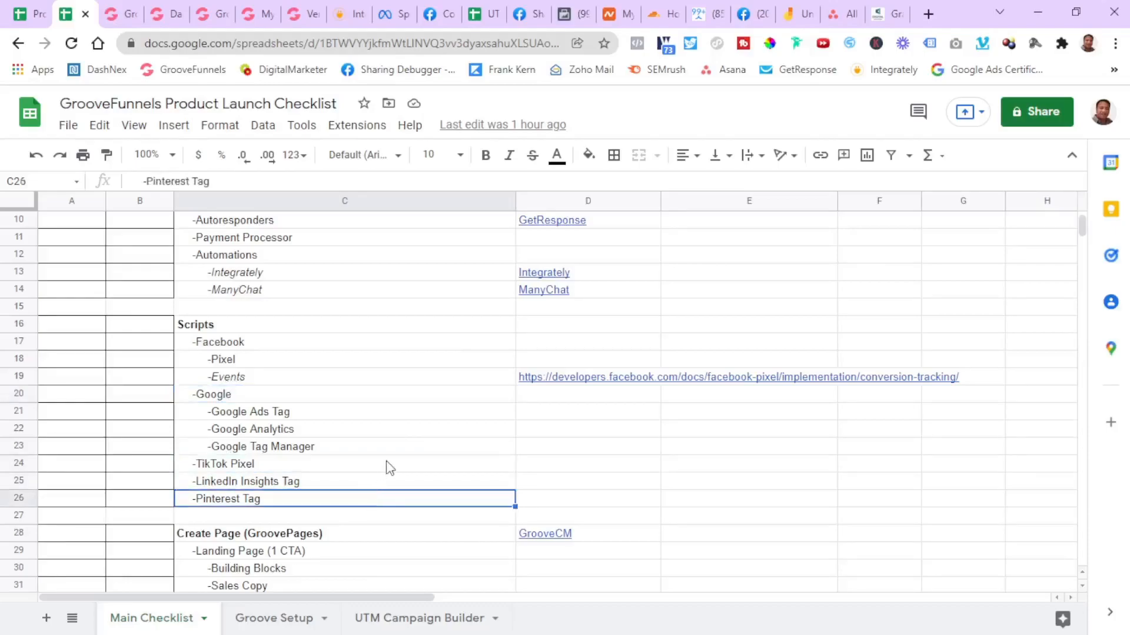
{"action": "left_click", "coordinate": [388, 346]}
{"action": "left_click", "coordinate": [390, 398]}
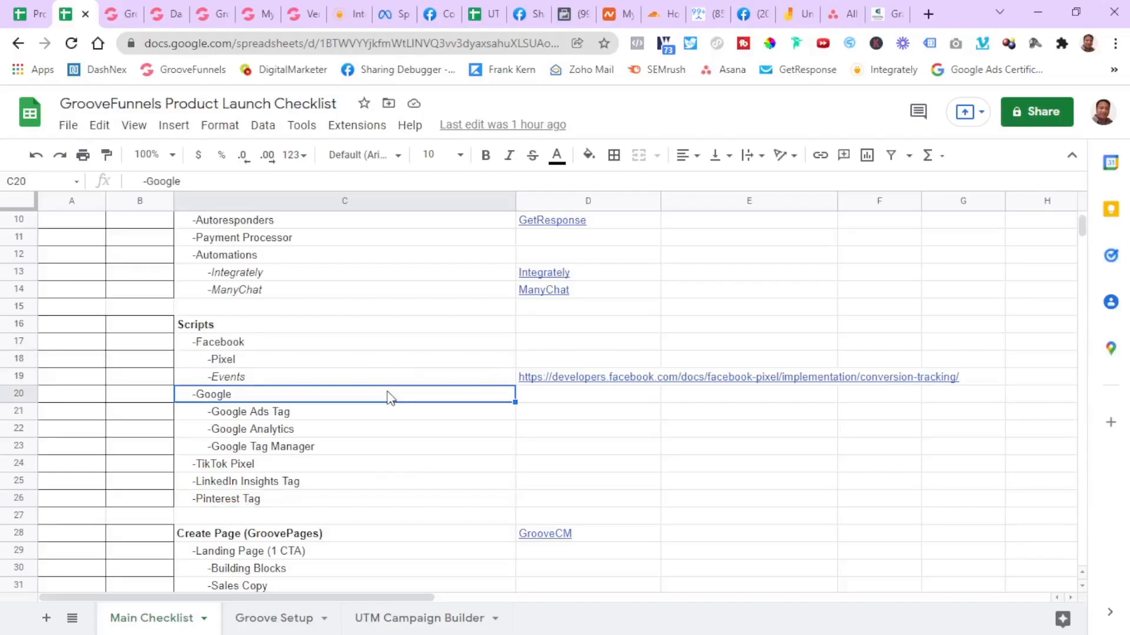
{"action": "left_click", "coordinate": [368, 420]}
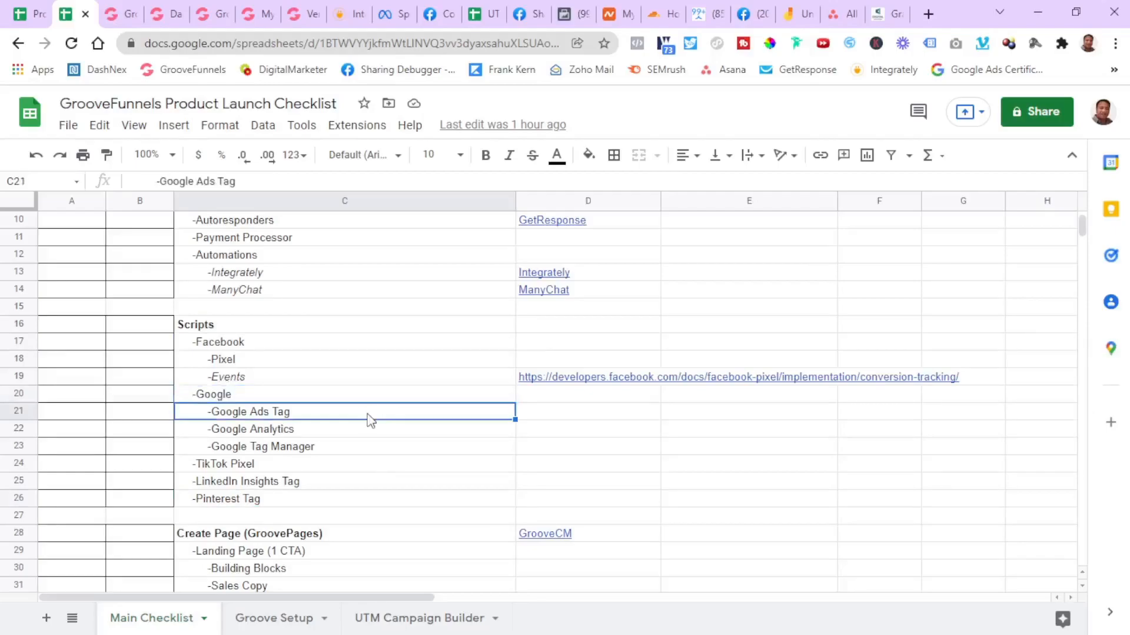
{"action": "left_click", "coordinate": [387, 347]}
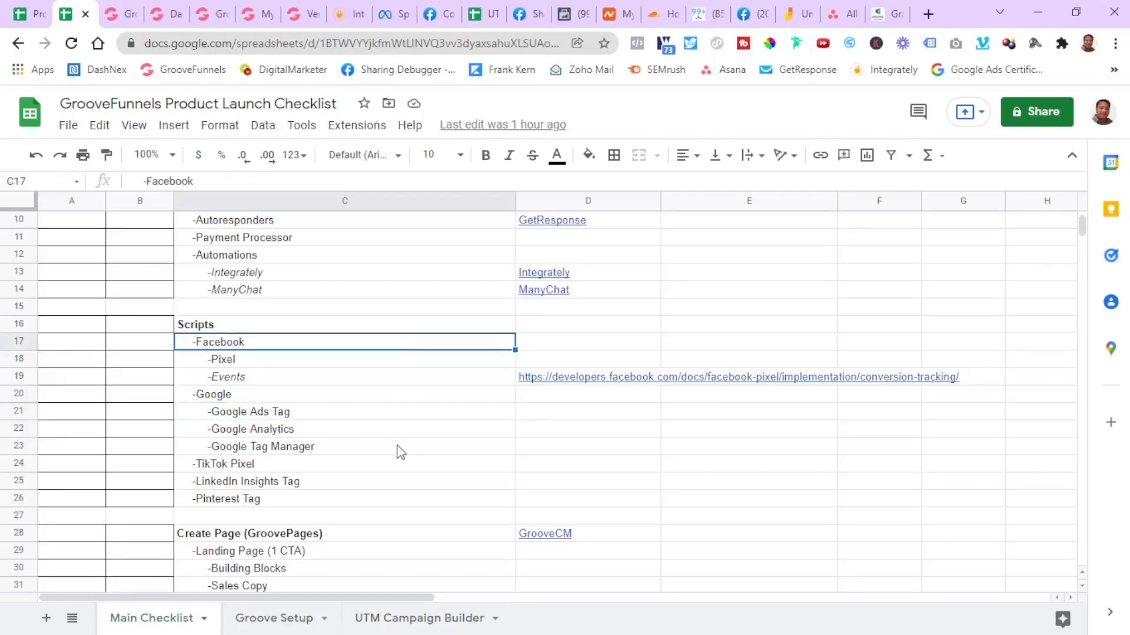
Review the landing page items under Create Page (GroovePages): one CTA, building blocks, sales copy and creatives
{"action": "scroll", "coordinate": [400, 453], "scroll_direction": "down", "scroll_amount": 3}
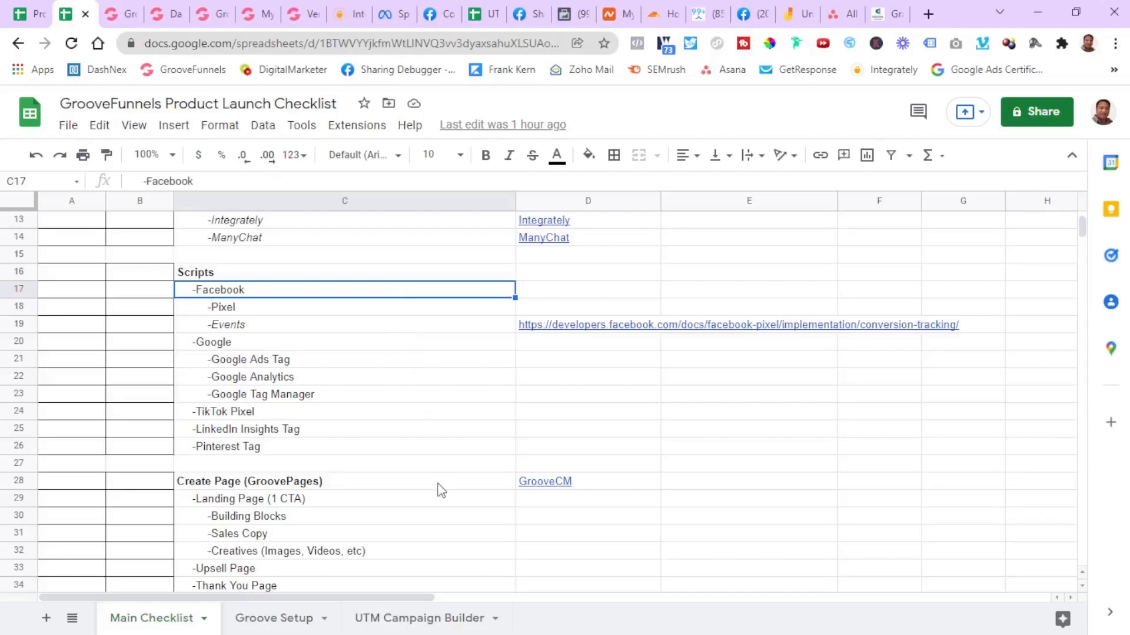
{"action": "scroll", "coordinate": [441, 490], "scroll_direction": "down", "scroll_amount": 1}
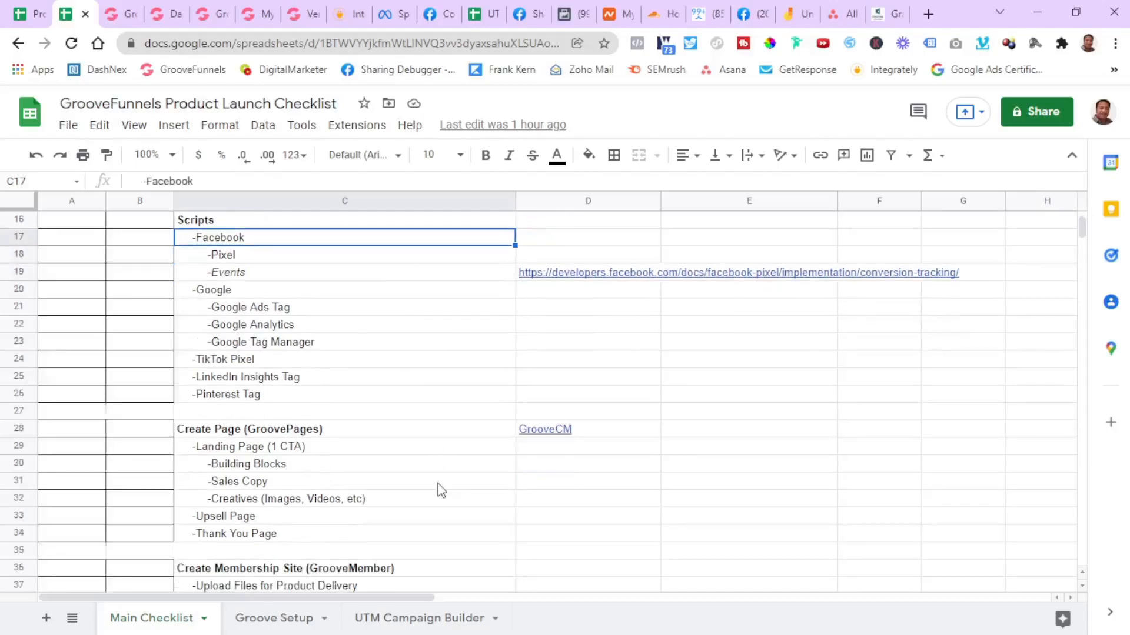
{"action": "scroll", "coordinate": [442, 490], "scroll_direction": "up", "scroll_amount": 3}
{"action": "scroll", "coordinate": [433, 253], "scroll_direction": "up", "scroll_amount": 2}
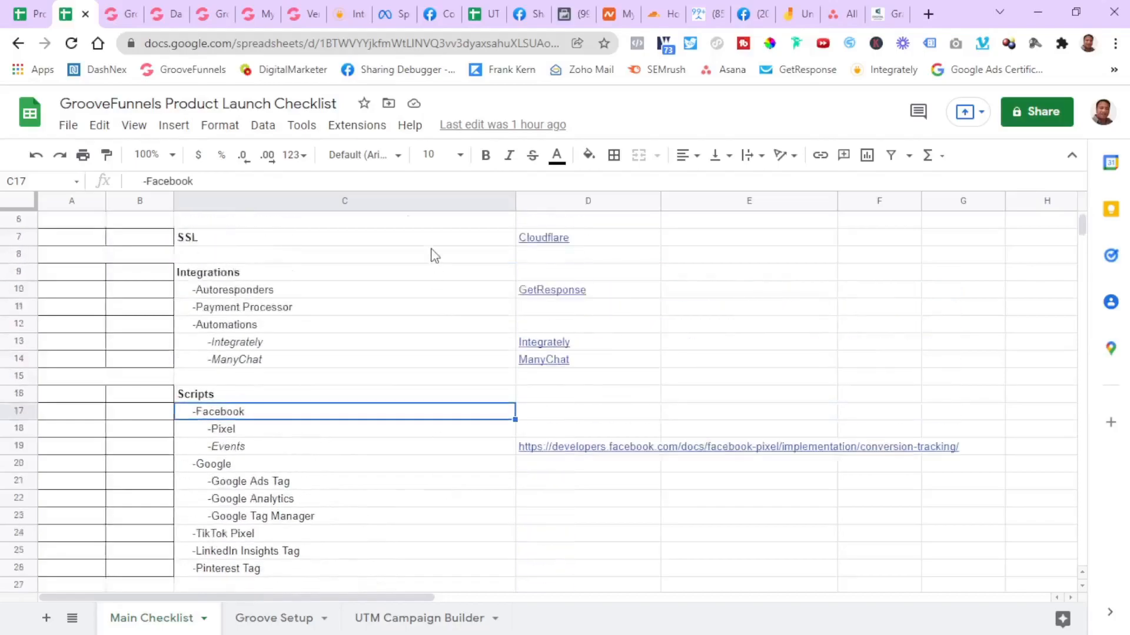
{"action": "scroll", "coordinate": [434, 255], "scroll_direction": "down", "scroll_amount": 7}
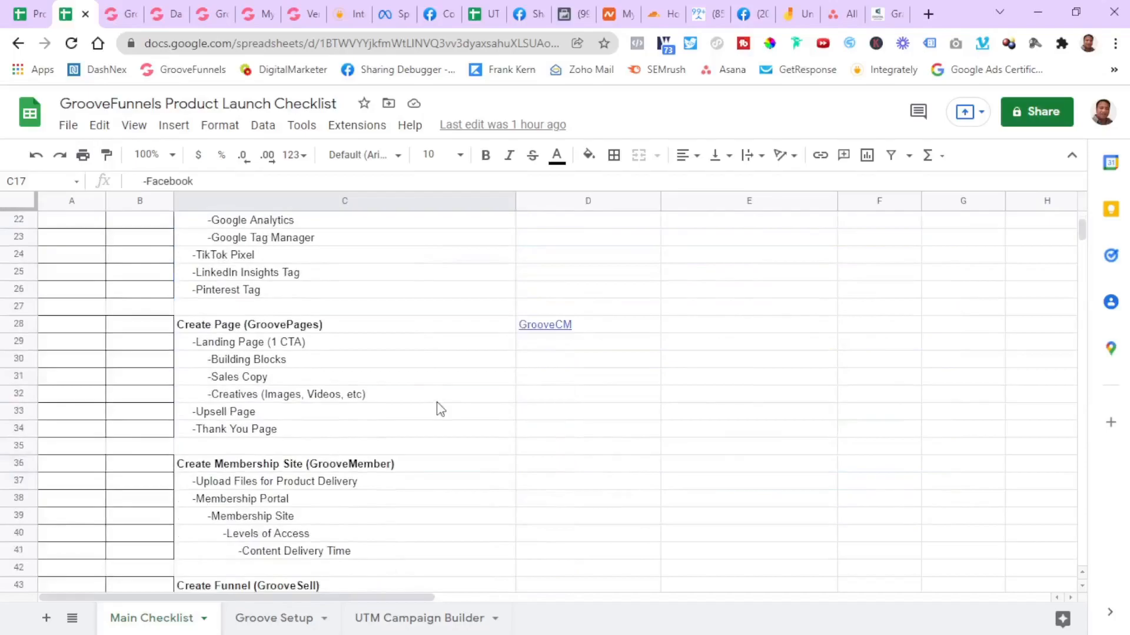
{"action": "scroll", "coordinate": [441, 409], "scroll_direction": "down", "scroll_amount": 1}
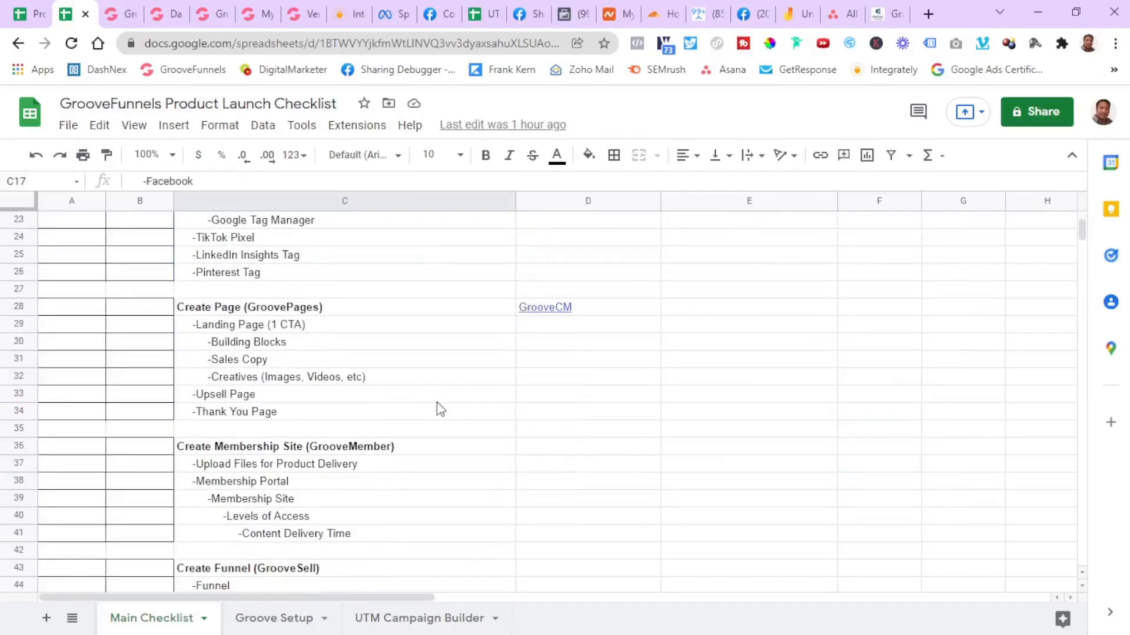
{"action": "left_click", "coordinate": [426, 333]}
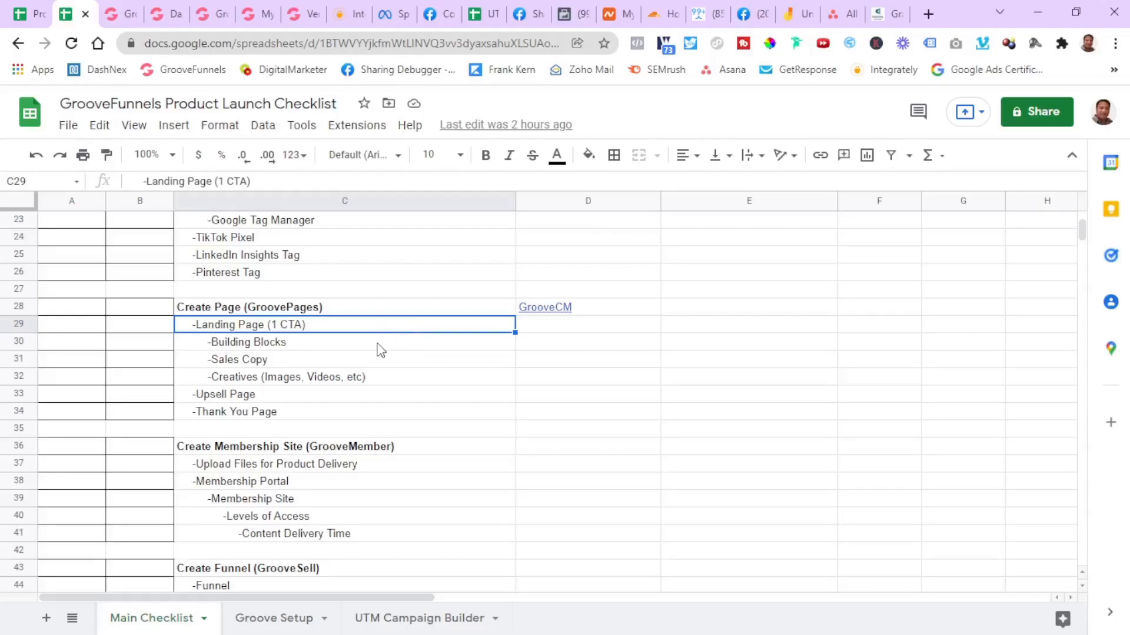
{"action": "left_click", "coordinate": [402, 350]}
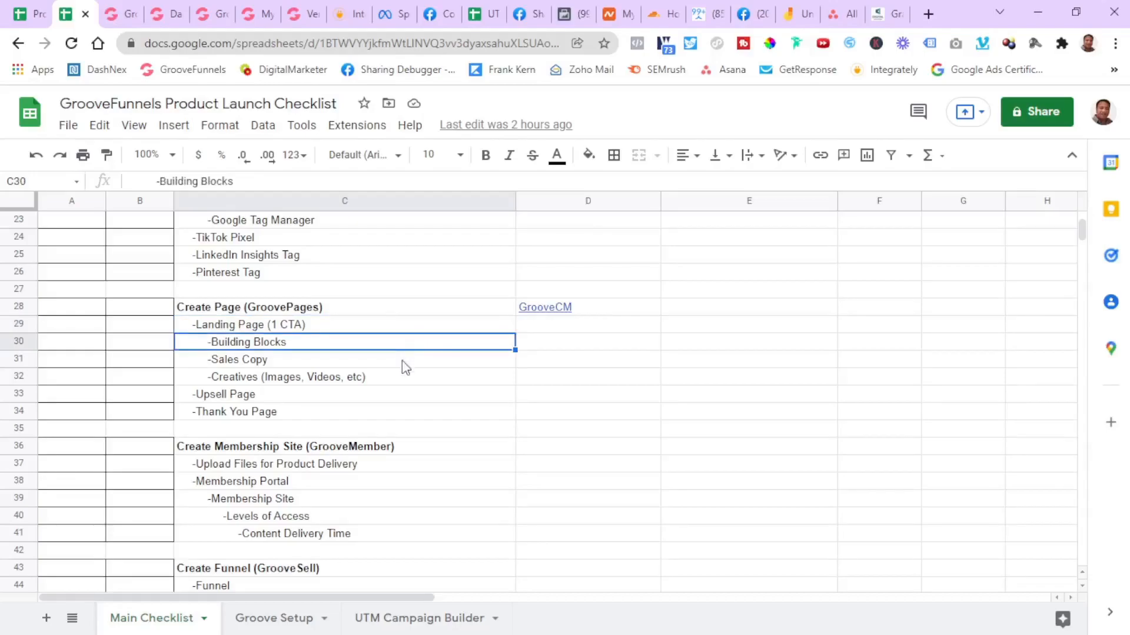
{"action": "left_click", "coordinate": [405, 365]}
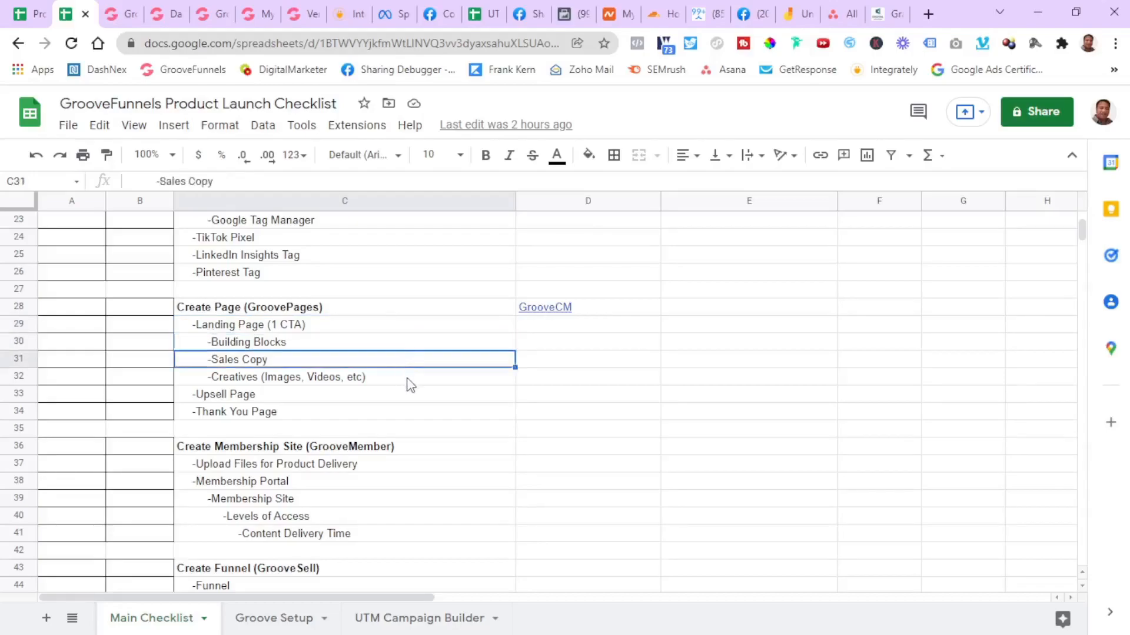
{"action": "left_click", "coordinate": [410, 384]}
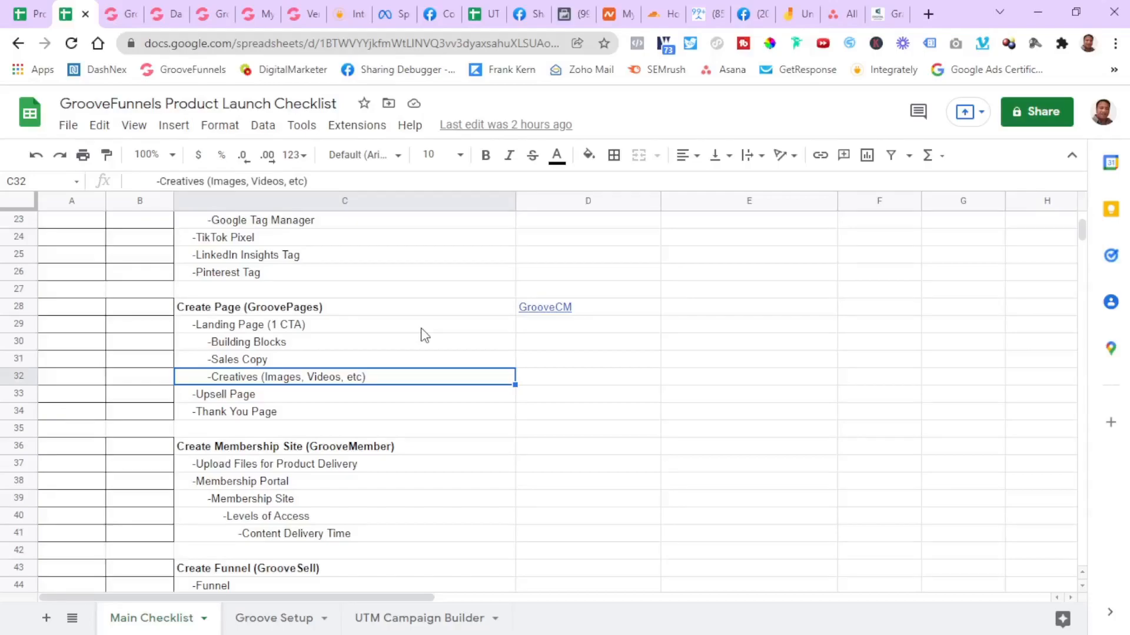
Go over the Landing Page, Upsell Page and Thank You Page items in the Create Page section
{"action": "scroll", "coordinate": [423, 335], "scroll_direction": "down", "scroll_amount": 1}
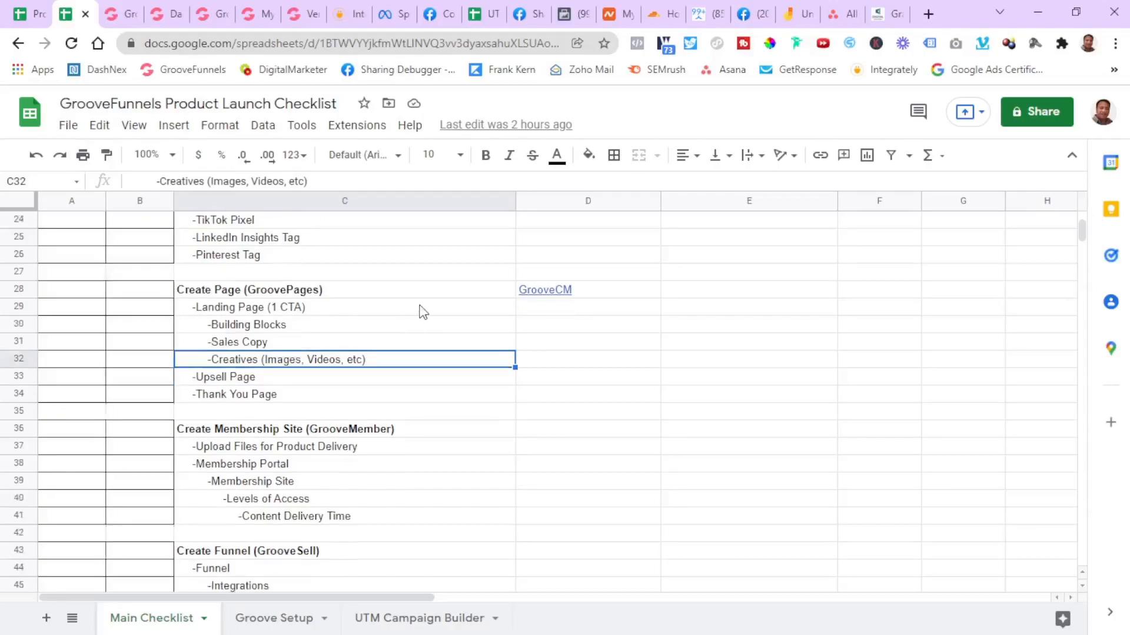
{"action": "left_click", "coordinate": [424, 312]}
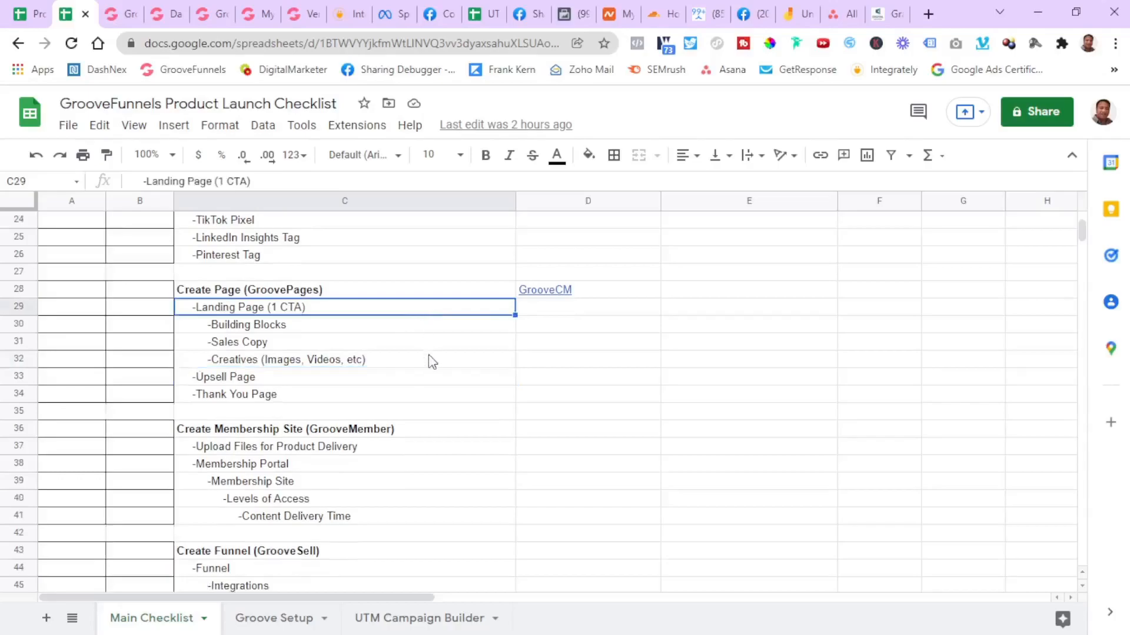
{"action": "left_click", "coordinate": [430, 383]}
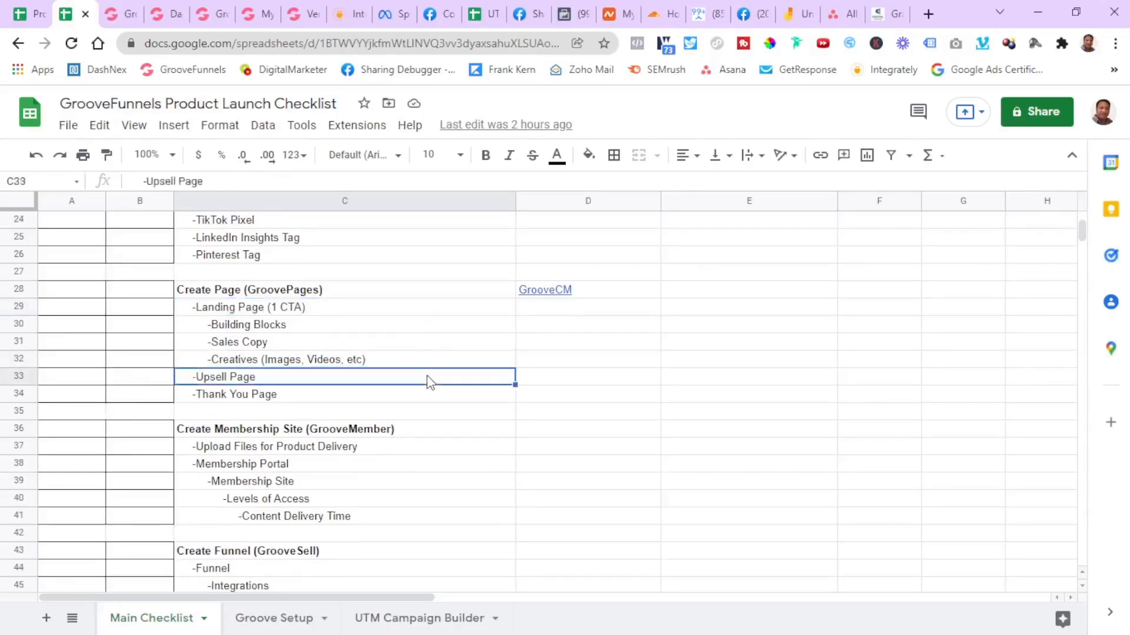
{"action": "left_click", "coordinate": [430, 398]}
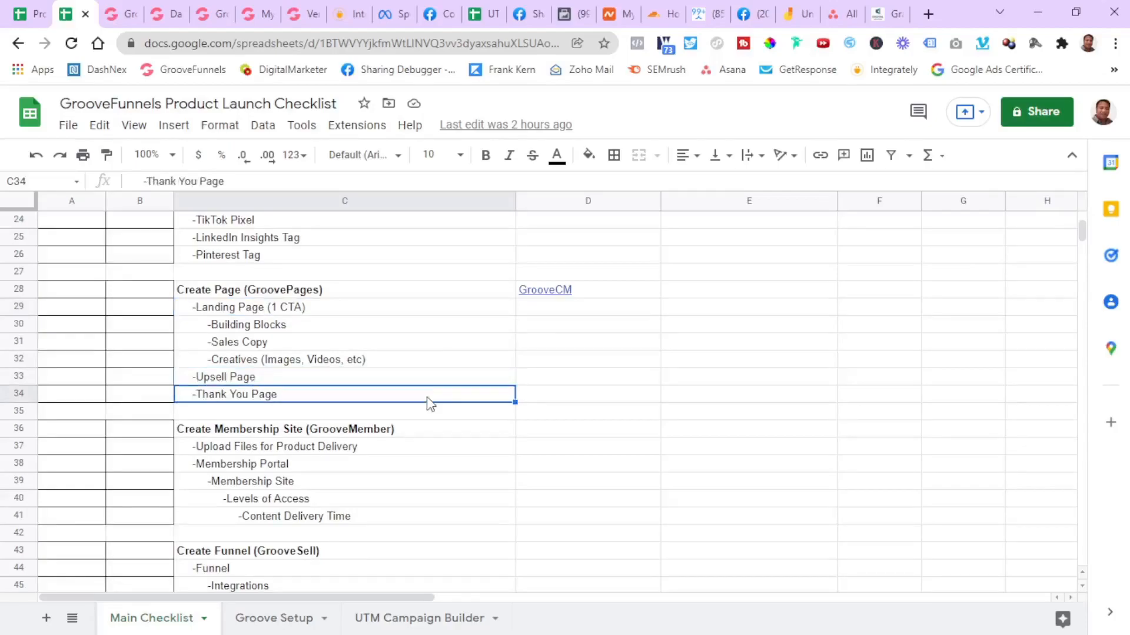
{"action": "scroll", "coordinate": [482, 441], "scroll_direction": "down", "scroll_amount": 1}
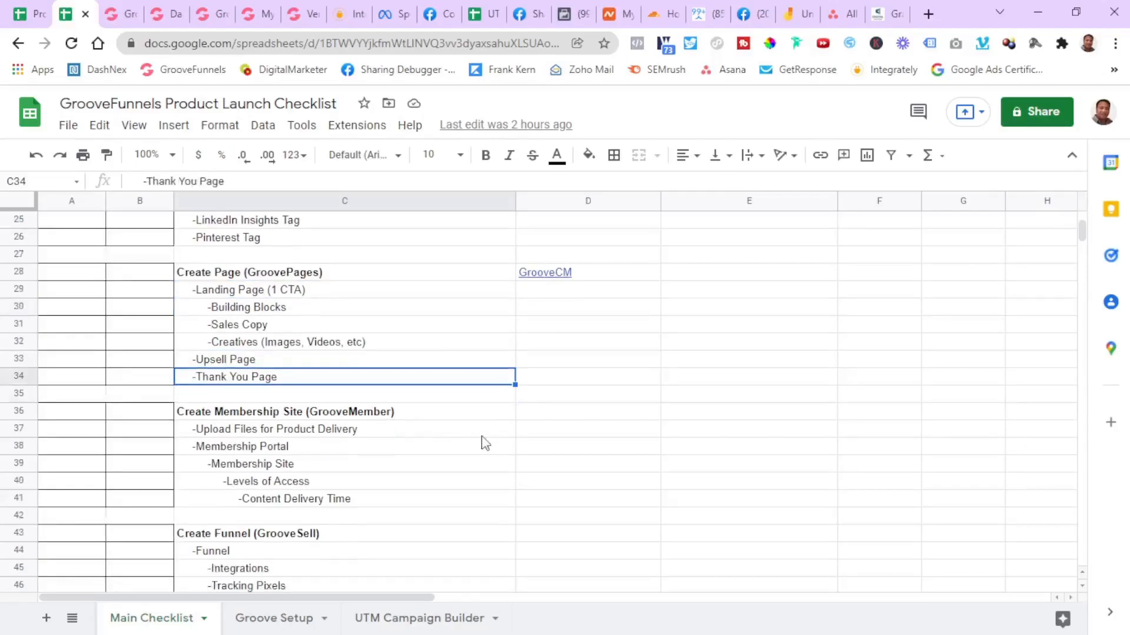
{"action": "left_click", "coordinate": [450, 362]}
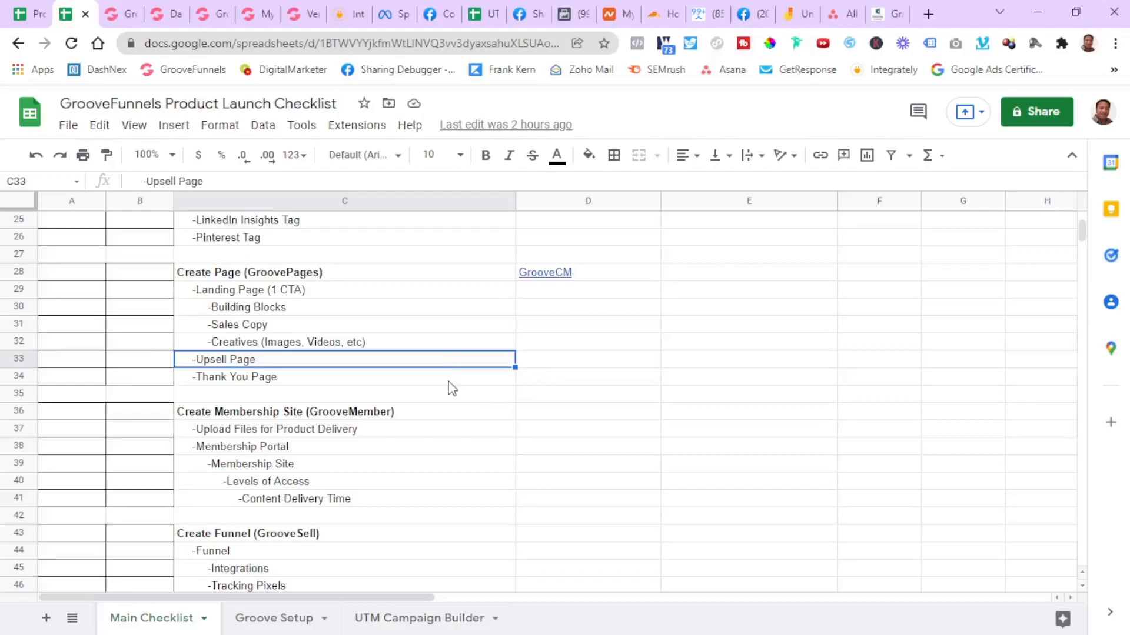
Review the checklist's Upload Files for Product Delivery item, and switch to GrooveMember to view the file list and the first file's available actions
{"action": "left_click", "coordinate": [448, 415]}
{"action": "scroll", "coordinate": [451, 421], "scroll_direction": "down", "scroll_amount": 1}
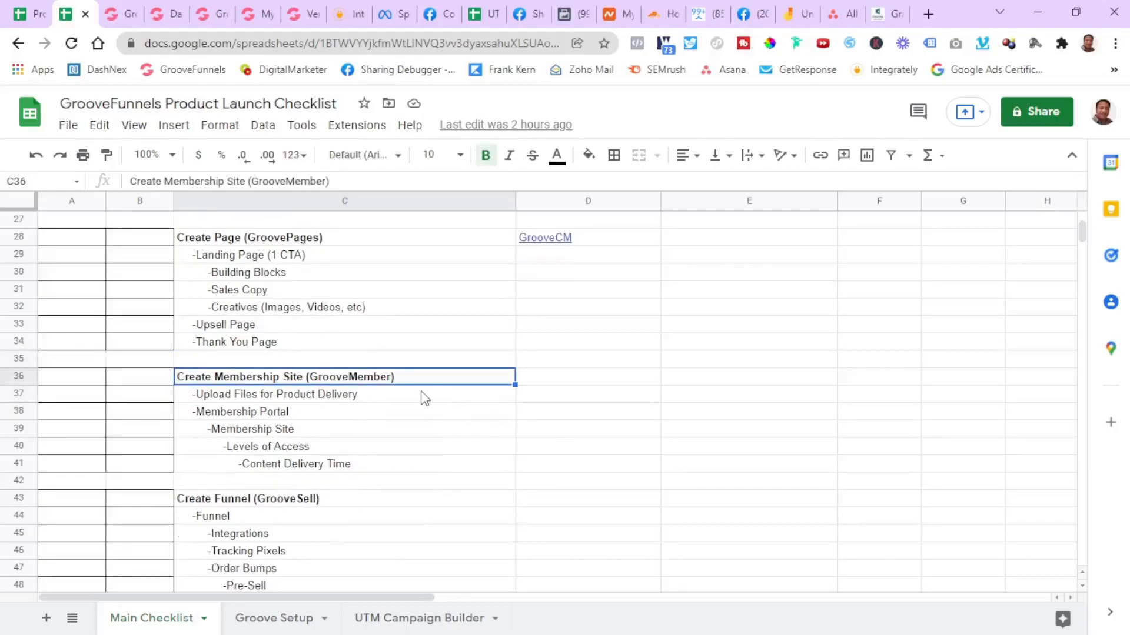
{"action": "left_click", "coordinate": [423, 397]}
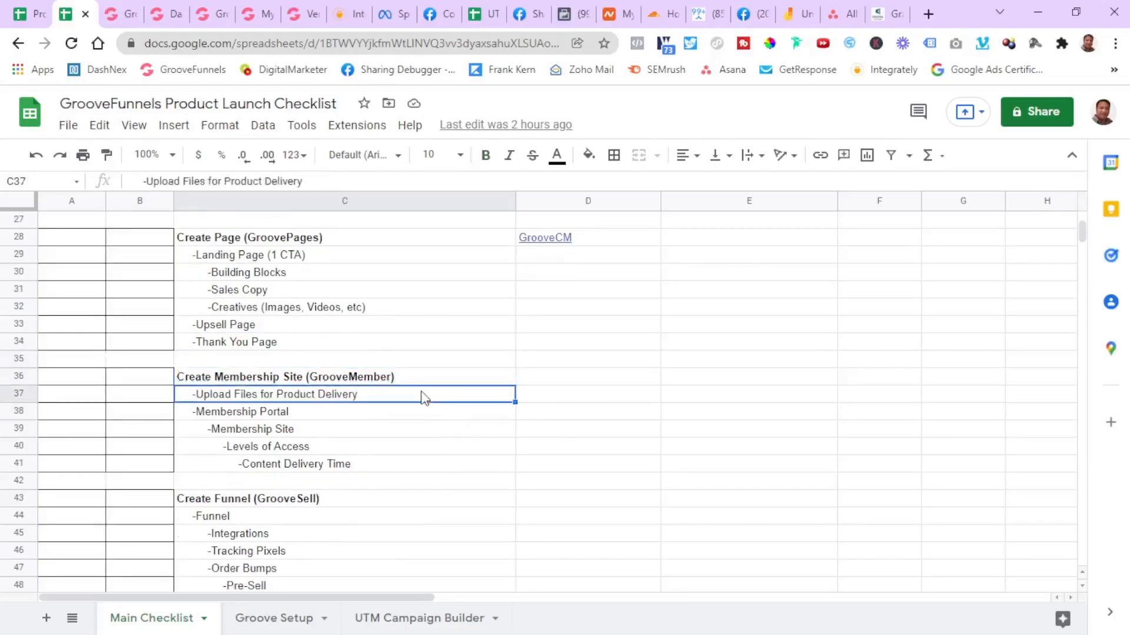
{"action": "left_click", "coordinate": [169, 16]}
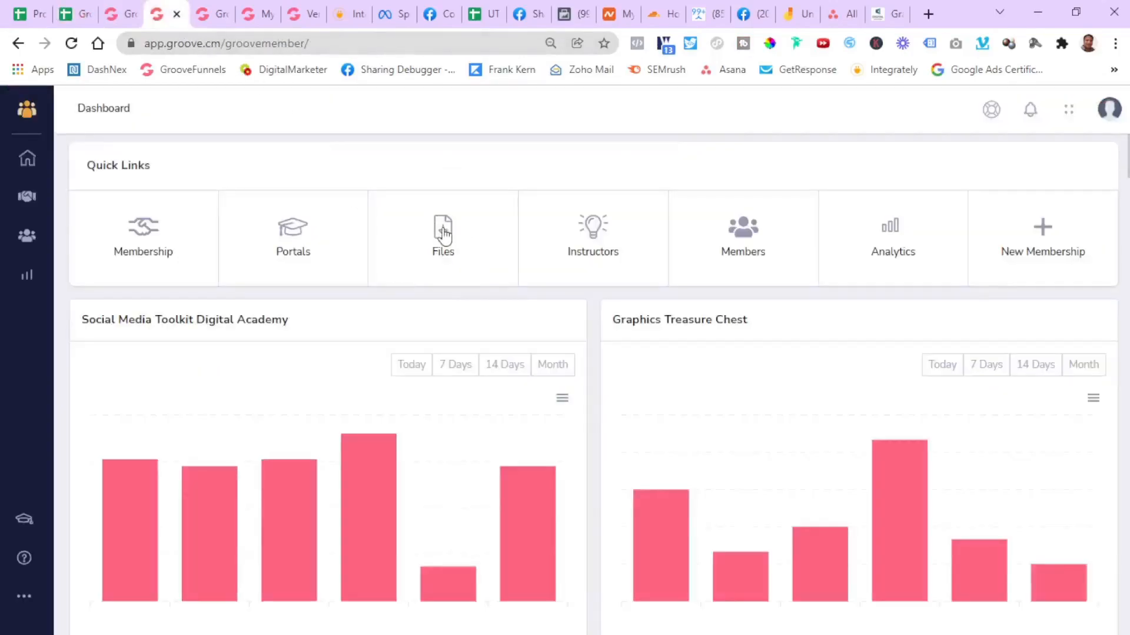
{"action": "left_click", "coordinate": [444, 234]}
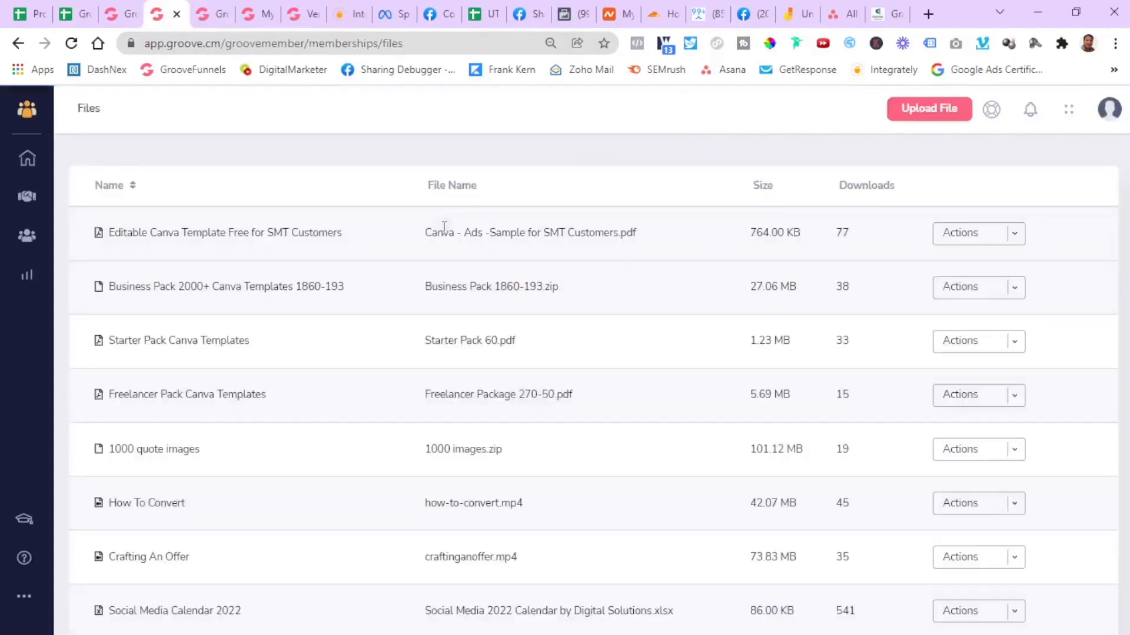
{"action": "left_click", "coordinate": [1024, 241]}
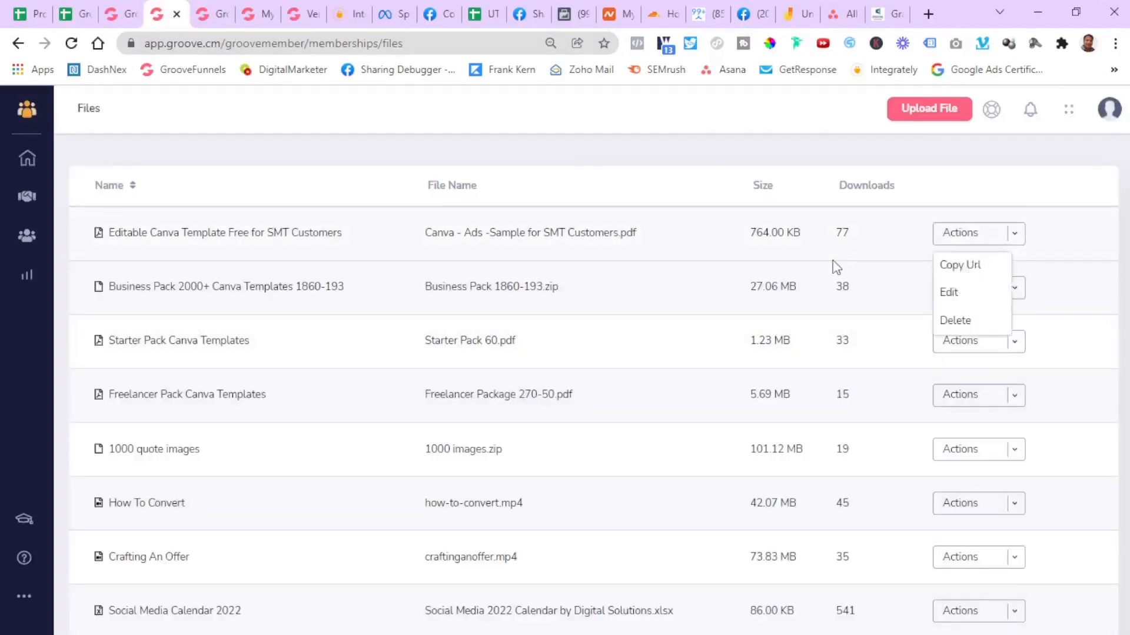
{"action": "left_click", "coordinate": [597, 160]}
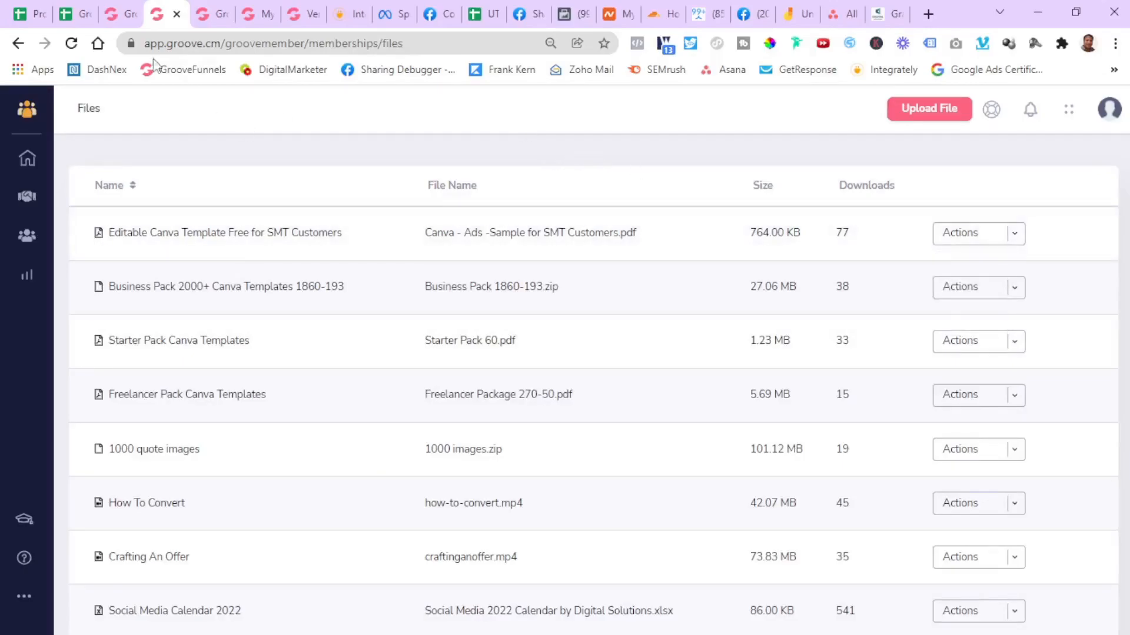
Glance at the GroovePages builder, return to the checklist spreadsheet, and review the Content Delivery Time item under Create Membership Site (GrooveMember)
{"action": "left_click", "coordinate": [117, 22]}
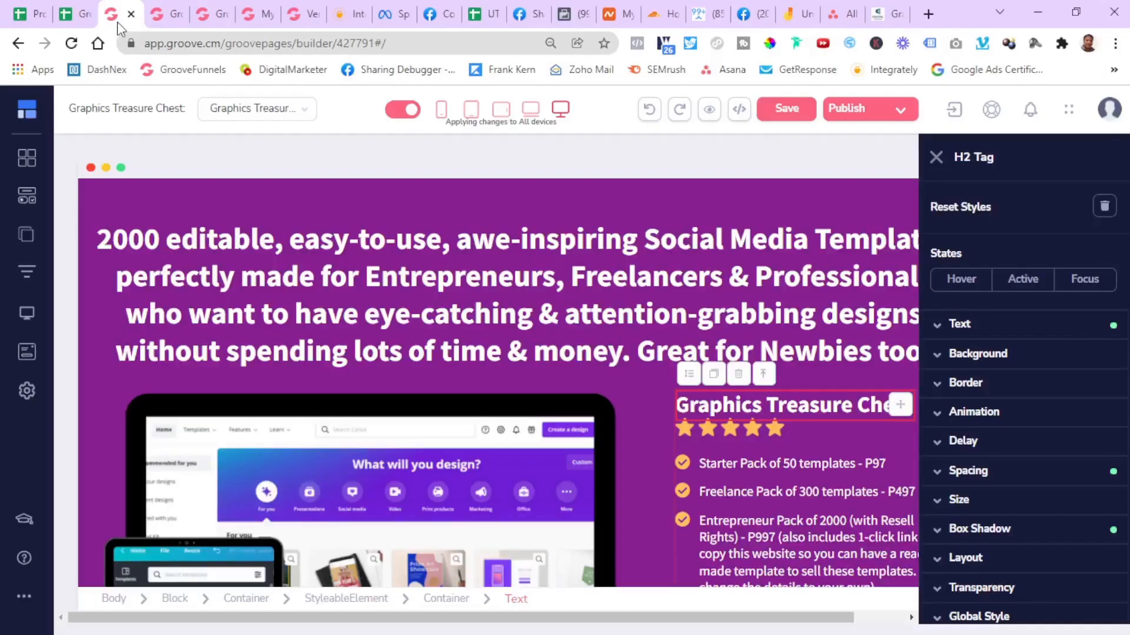
{"action": "left_click", "coordinate": [81, 16]}
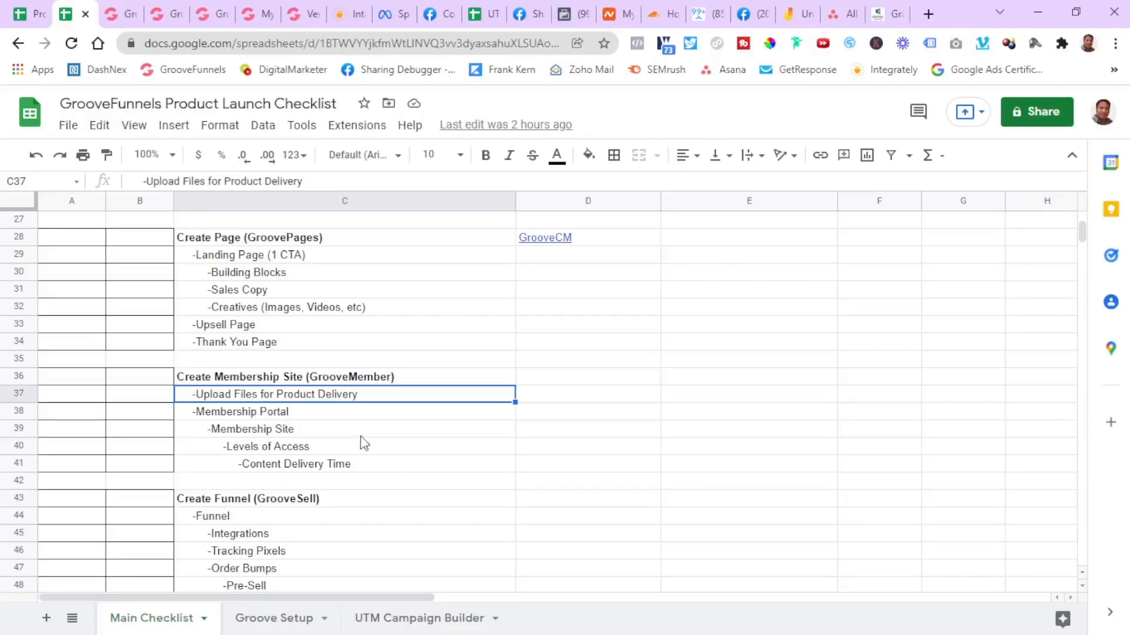
{"action": "left_click", "coordinate": [377, 464]}
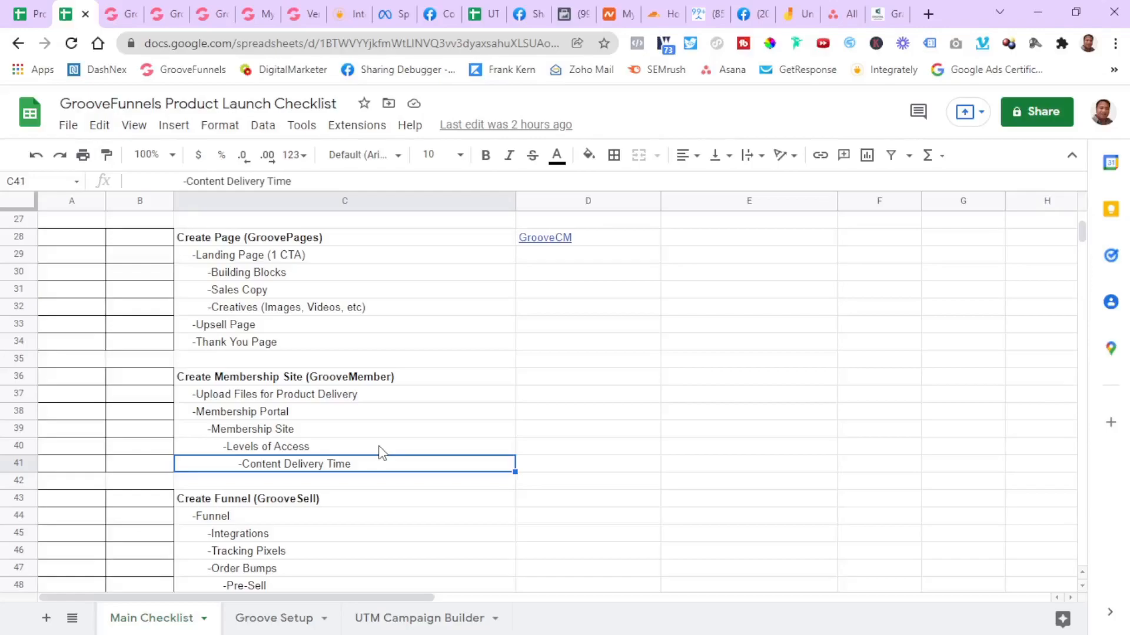
{"action": "left_click", "coordinate": [404, 378]}
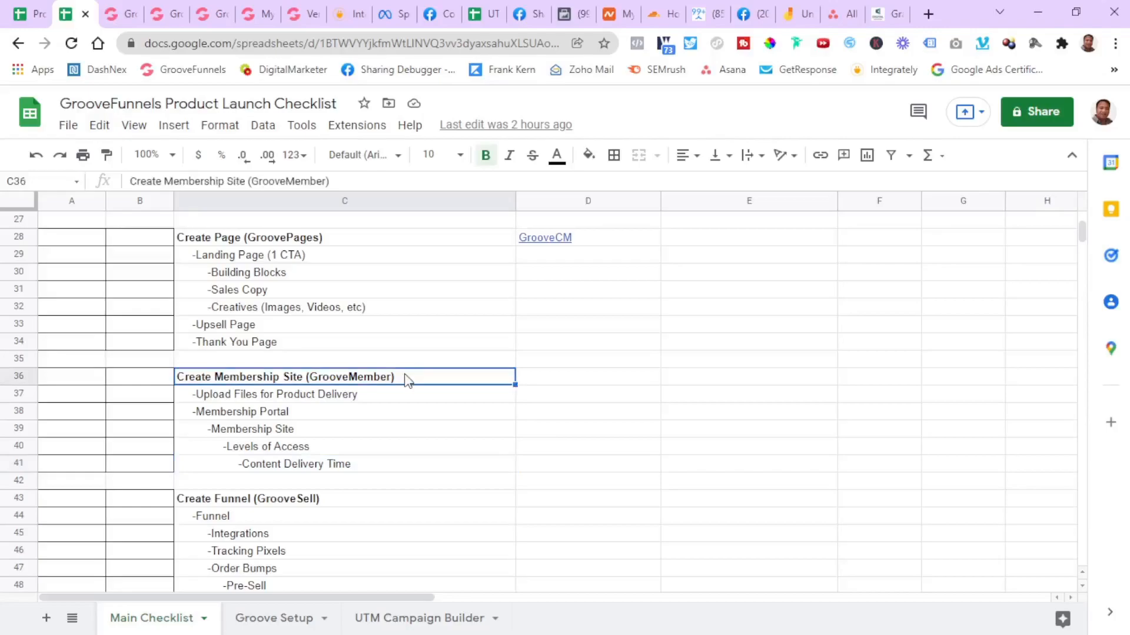
Review the Create Funnel (GrooveSell) section and its Funnel item, looking back over the page and membership sections above it
{"action": "scroll", "coordinate": [405, 381], "scroll_direction": "down", "scroll_amount": 2}
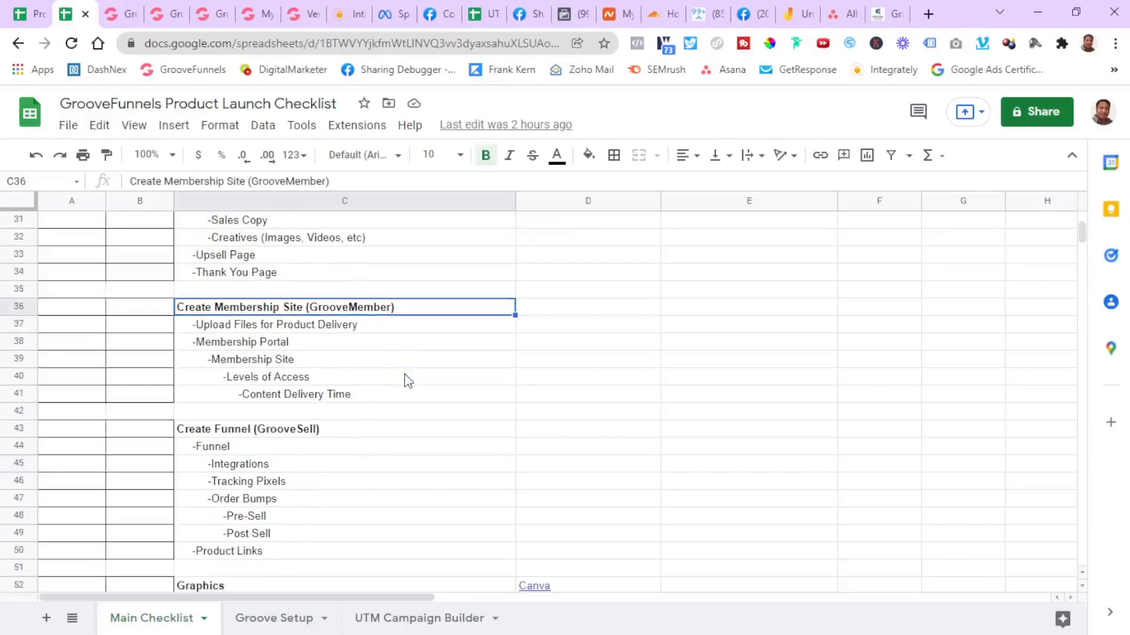
{"action": "left_click", "coordinate": [363, 435]}
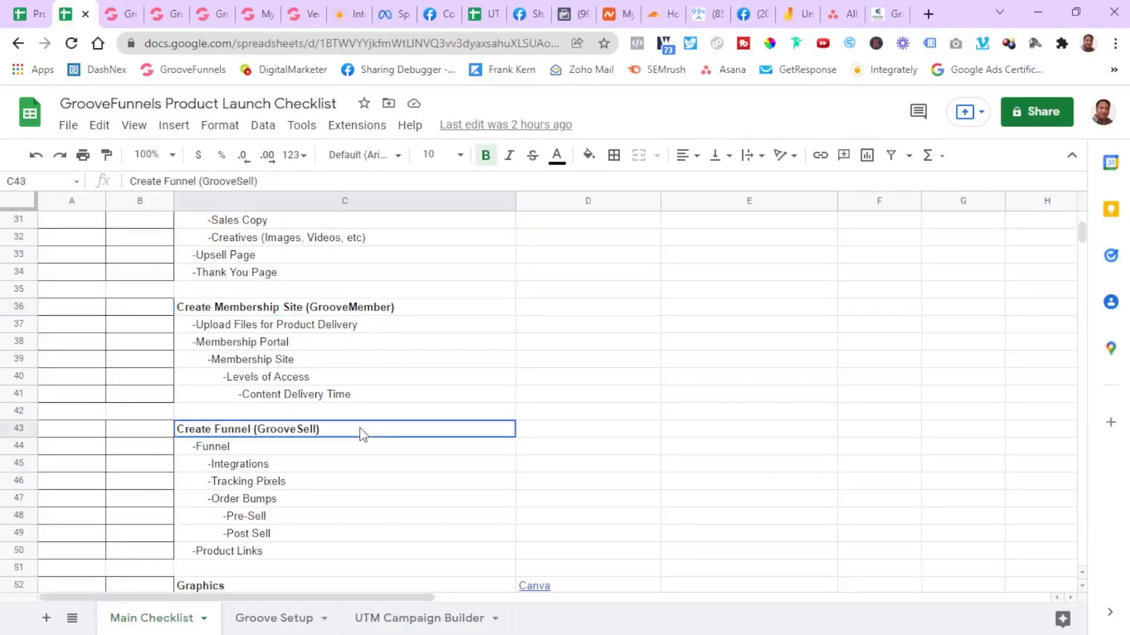
{"action": "scroll", "coordinate": [359, 431], "scroll_direction": "down", "scroll_amount": 1}
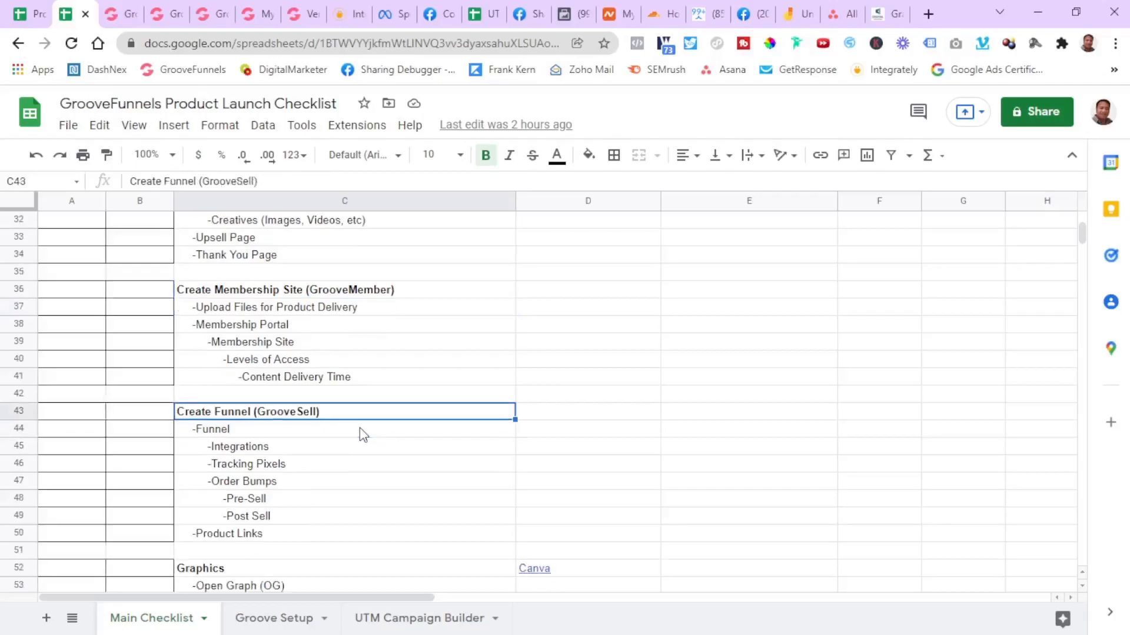
{"action": "left_click", "coordinate": [342, 428]}
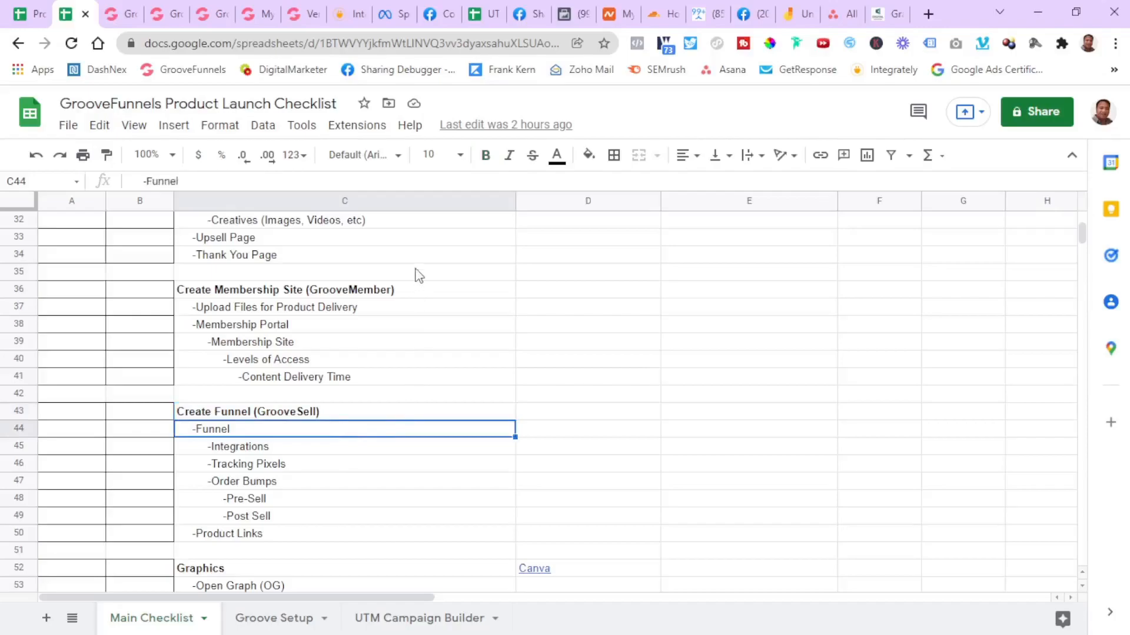
{"action": "scroll", "coordinate": [410, 324], "scroll_direction": "up", "scroll_amount": 5}
{"action": "scroll", "coordinate": [410, 324], "scroll_direction": "up", "scroll_amount": 1}
{"action": "scroll", "coordinate": [409, 322], "scroll_direction": "down", "scroll_amount": 4}
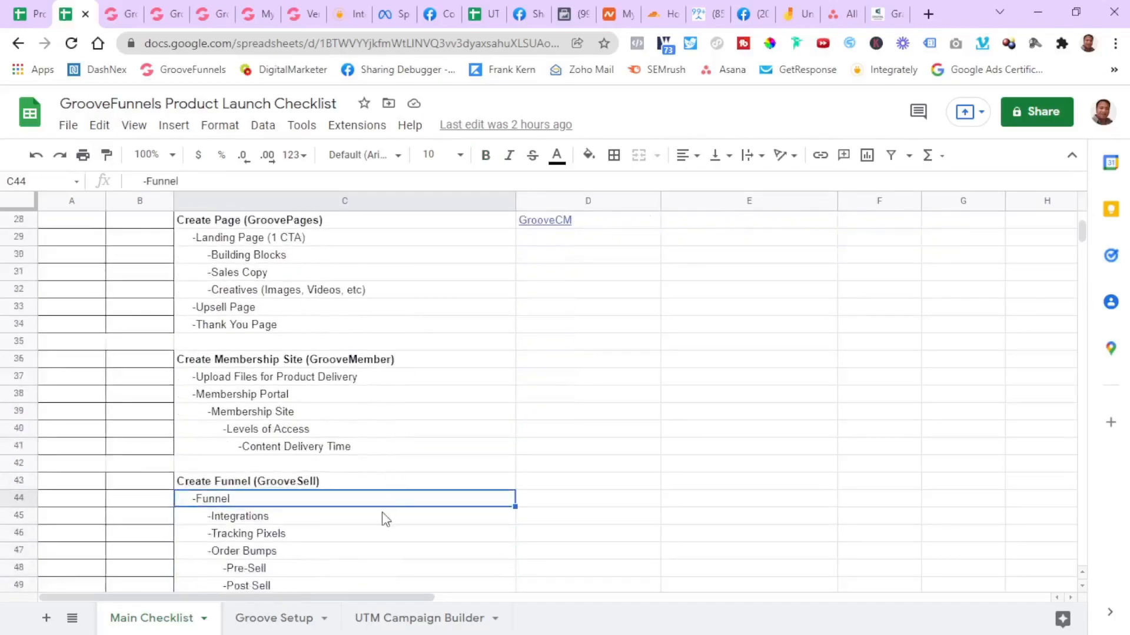
{"action": "scroll", "coordinate": [373, 530], "scroll_direction": "down", "scroll_amount": 2}
{"action": "scroll", "coordinate": [373, 542], "scroll_direction": "down", "scroll_amount": 2}
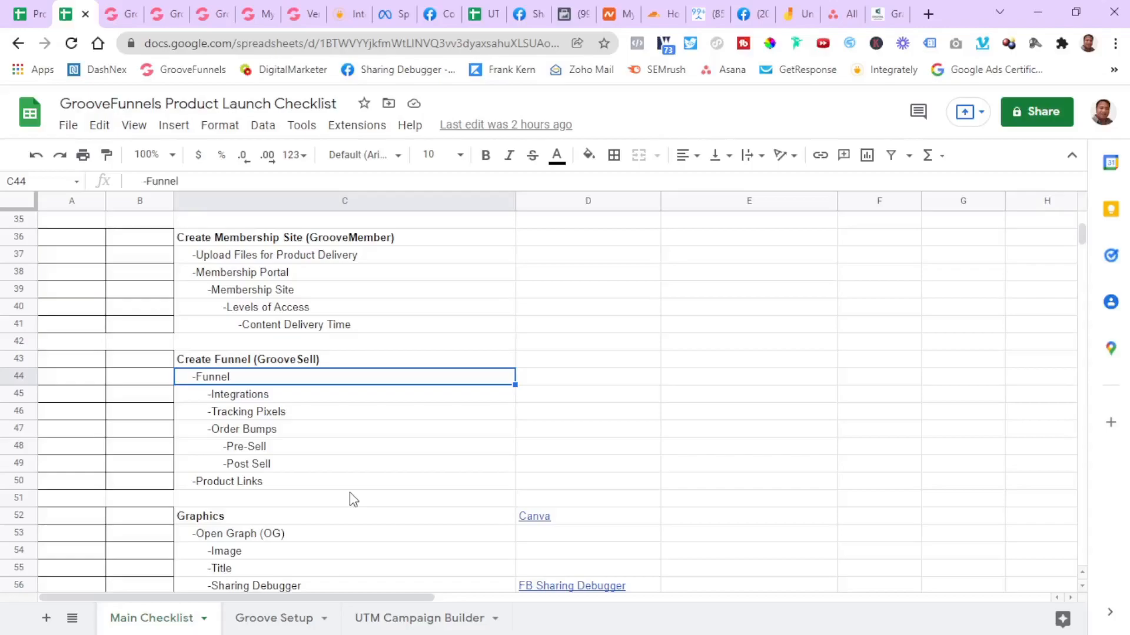
Review the Create Funnel (GrooveSell) items and the Graphics section with its Canva and FB Sharing Debugger links
{"action": "scroll", "coordinate": [353, 499], "scroll_direction": "down", "scroll_amount": 2}
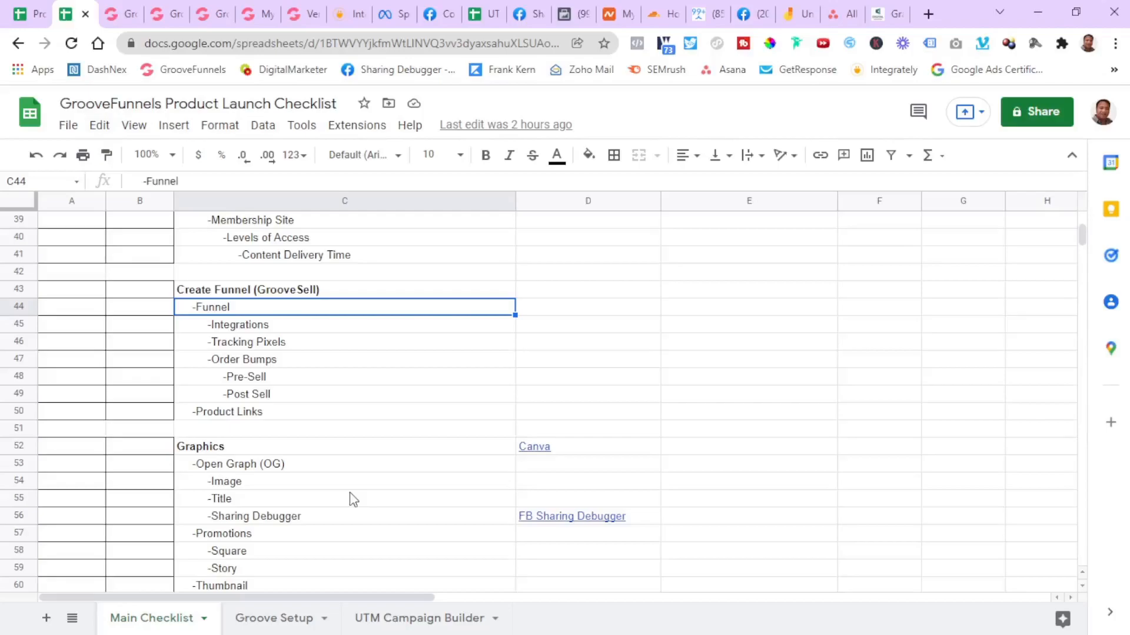
{"action": "scroll", "coordinate": [353, 499], "scroll_direction": "down", "scroll_amount": 1}
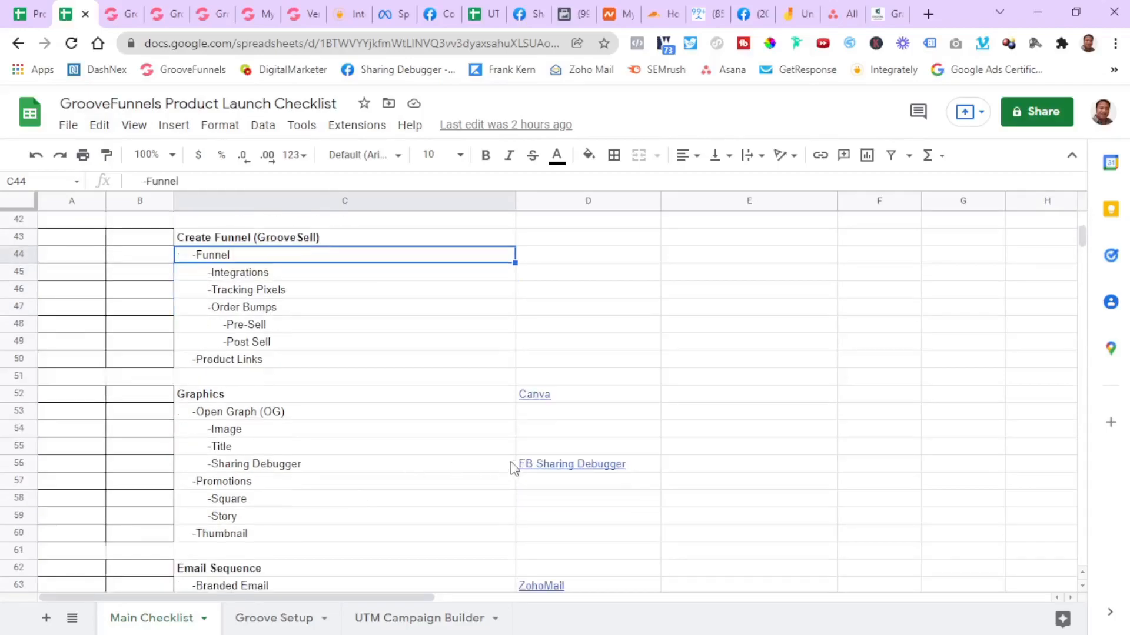
{"action": "mouse_move", "coordinate": [546, 399]}
Switch to the Graphics Treasure Chest templates sales page and copy its web address
{"action": "left_click", "coordinate": [885, 13]}
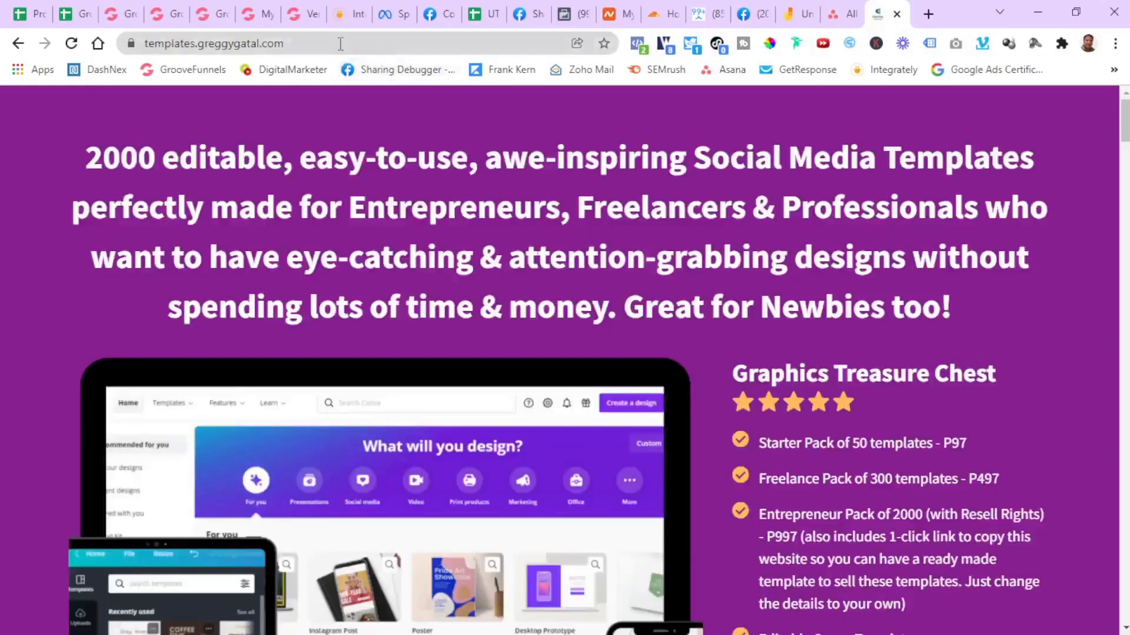
{"action": "left_click", "coordinate": [340, 44]}
{"action": "key", "text": "ctrl+c"}
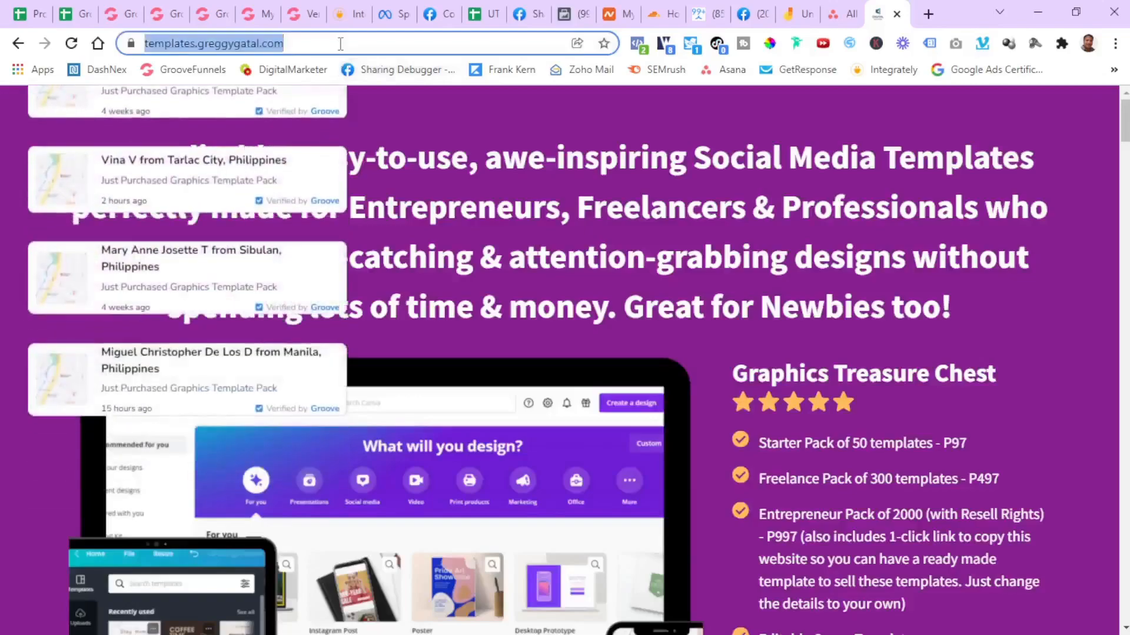
Switch to the Facebook profile and publish an Only me post containing the copied templates page link
{"action": "left_click", "coordinate": [750, 14]}
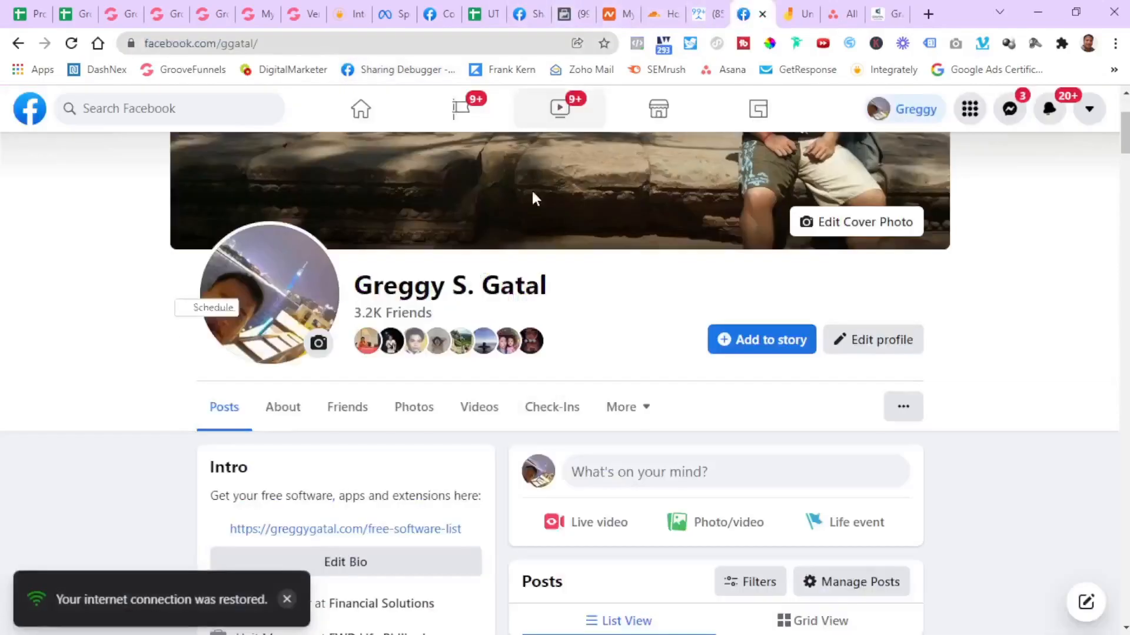
{"action": "scroll", "coordinate": [671, 340], "scroll_direction": "down", "scroll_amount": 5}
{"action": "scroll", "coordinate": [673, 348], "scroll_direction": "up", "scroll_amount": 2}
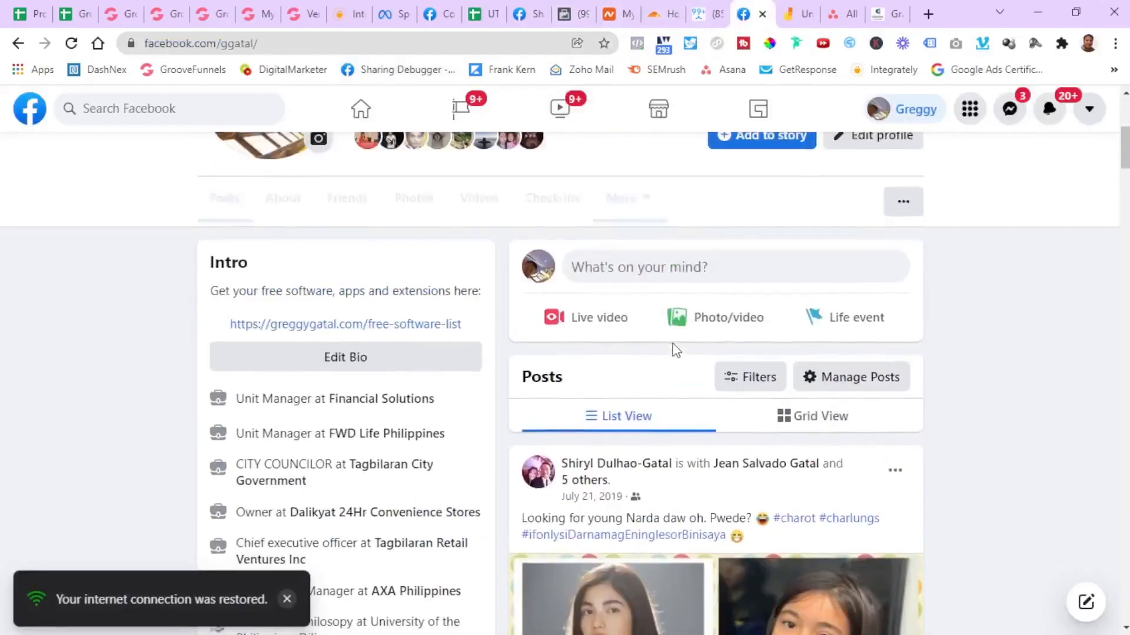
{"action": "left_click", "coordinate": [714, 288]}
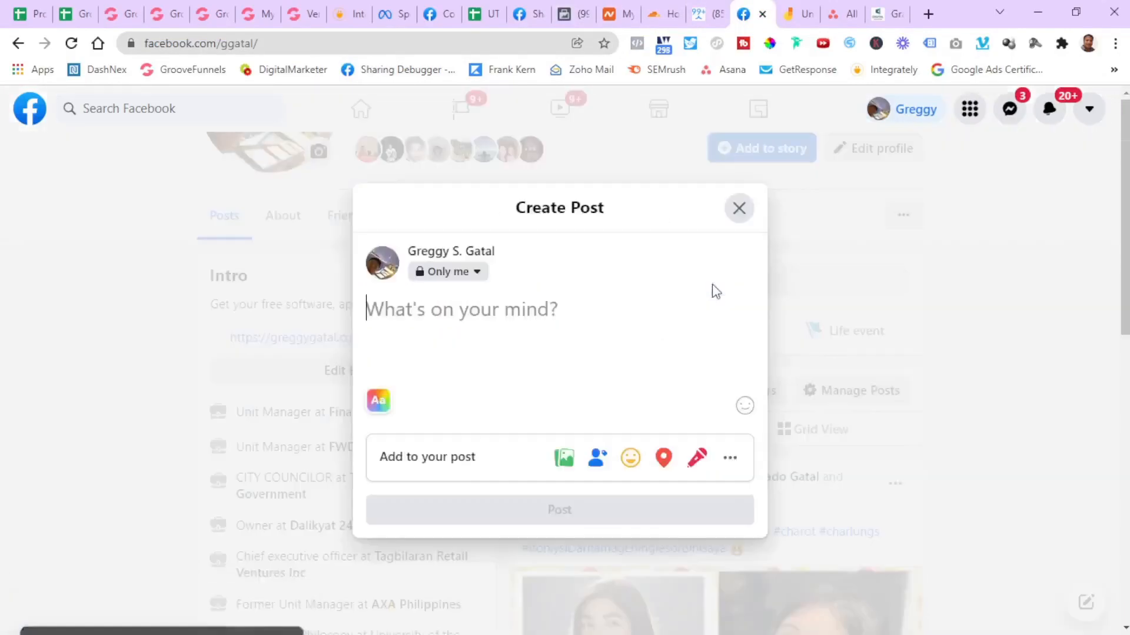
{"action": "key", "text": "ctrl+v"}
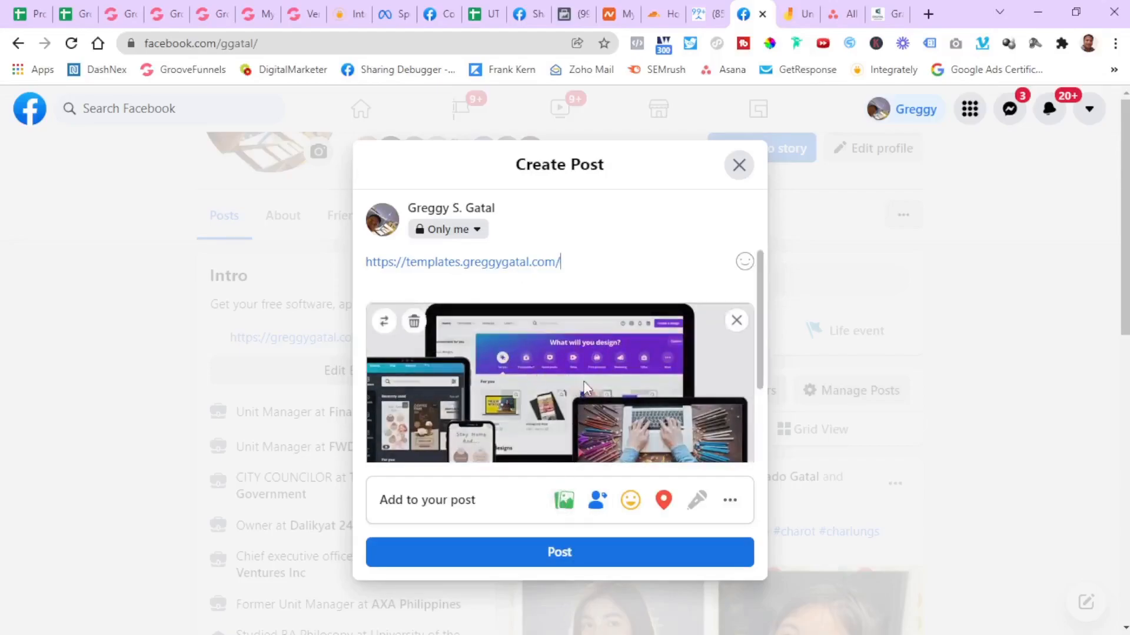
{"action": "left_click", "coordinate": [563, 553]}
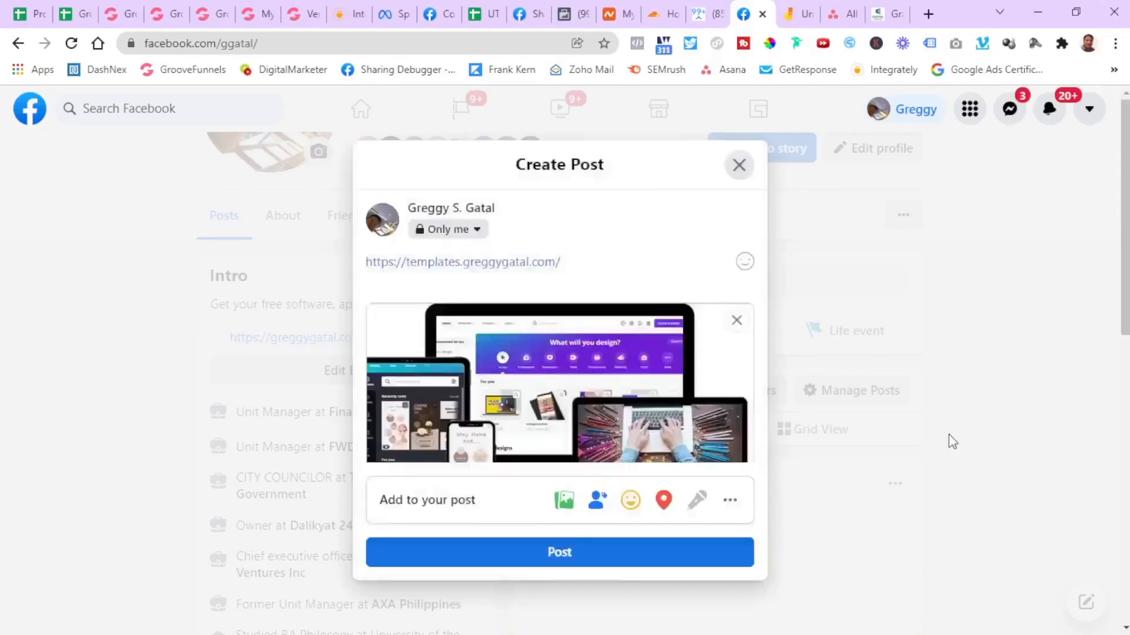
Examine the Open Graph image and title shown in the newly published Facebook post
{"action": "scroll", "coordinate": [948, 439], "scroll_direction": "down", "scroll_amount": 5}
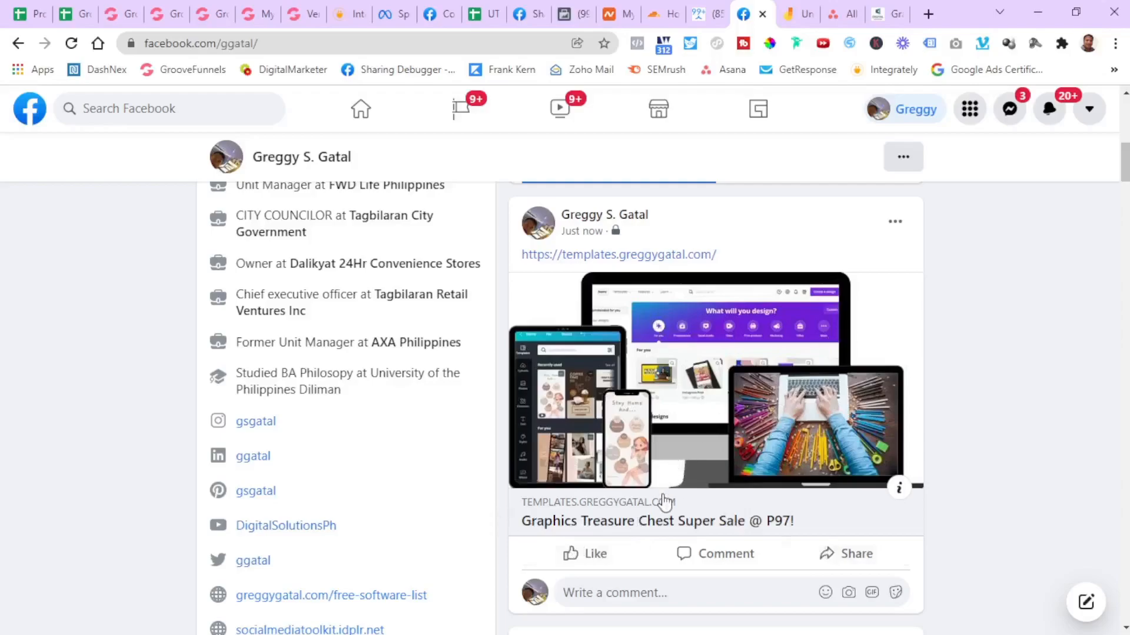
{"action": "scroll", "coordinate": [740, 355], "scroll_direction": "up", "scroll_amount": 1}
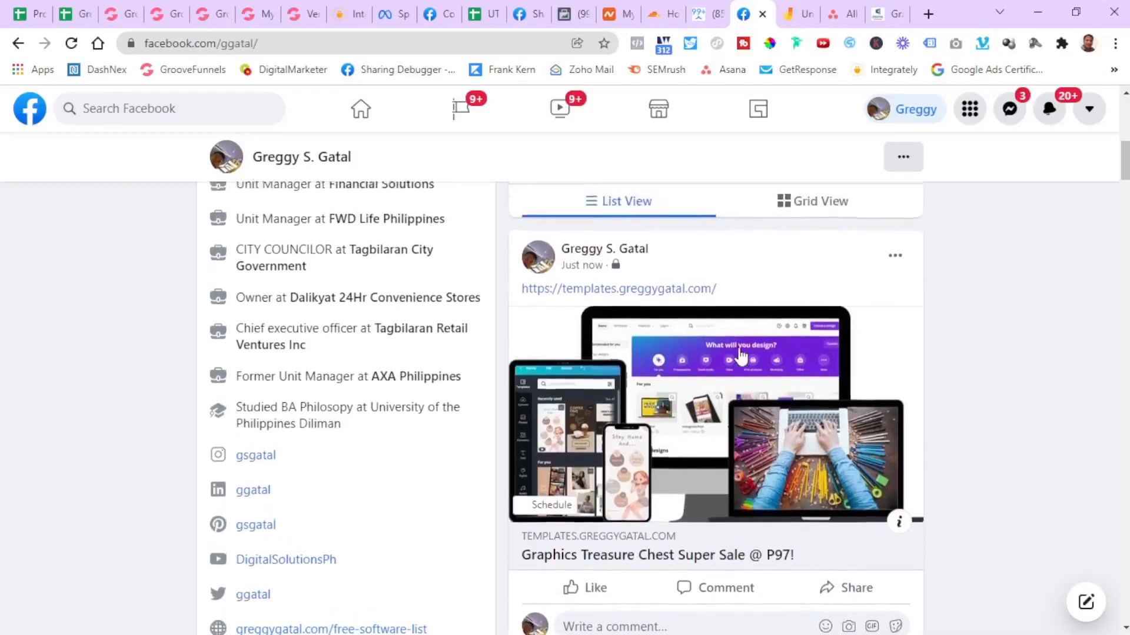
{"action": "scroll", "coordinate": [740, 355], "scroll_direction": "down", "scroll_amount": 1}
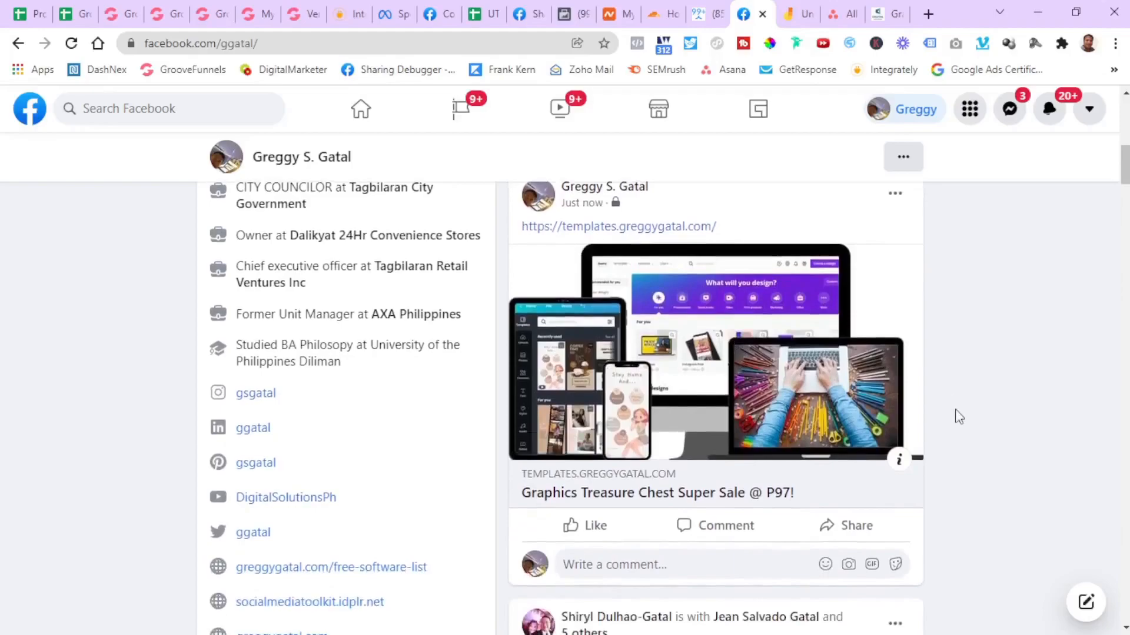
{"action": "scroll", "coordinate": [959, 417], "scroll_direction": "down", "scroll_amount": 2}
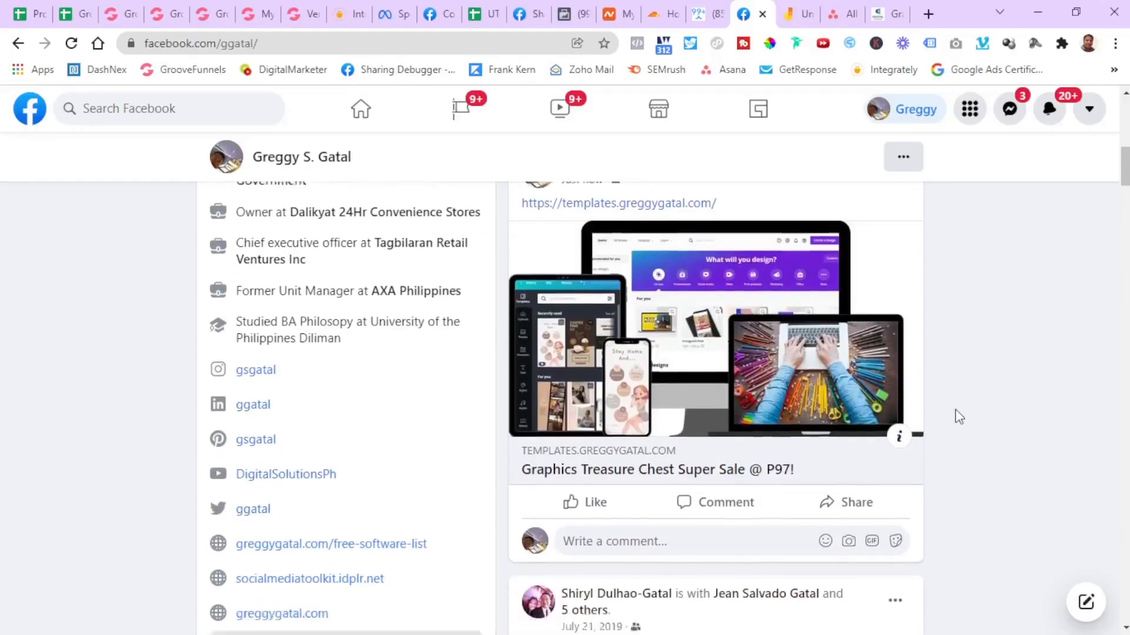
{"action": "scroll", "coordinate": [959, 417], "scroll_direction": "up", "scroll_amount": 4}
{"action": "scroll", "coordinate": [959, 416], "scroll_direction": "up", "scroll_amount": 1}
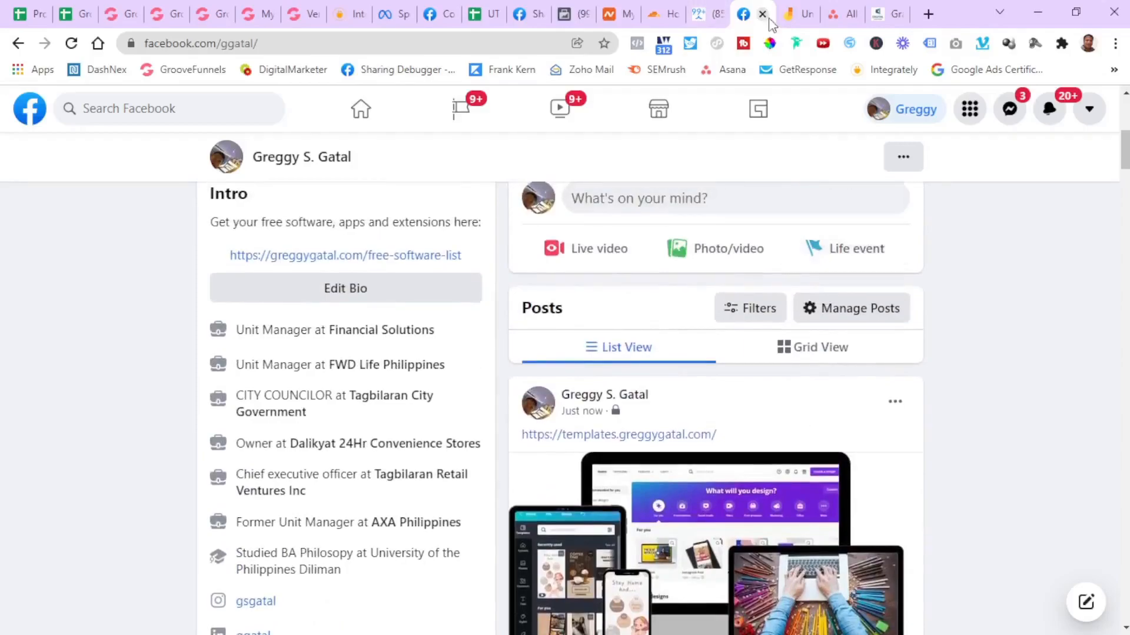
Glance at the Facebook Sharing Debugger and return to the checklist's Sharing Debugger item in the Graphics section
{"action": "left_click", "coordinate": [521, 17]}
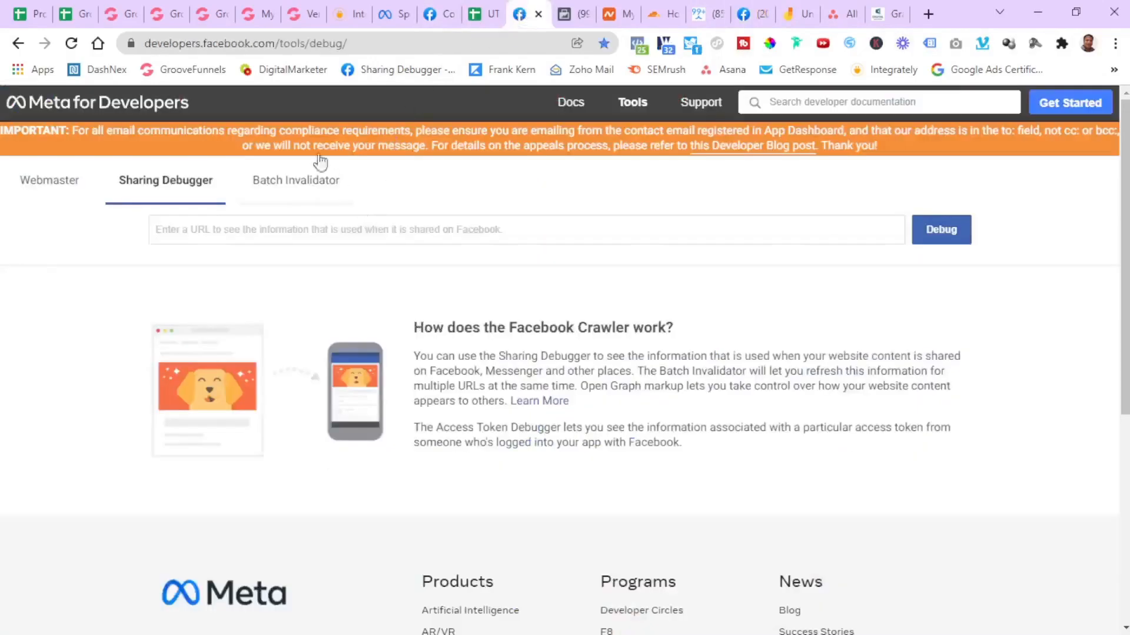
{"action": "left_click", "coordinate": [70, 17]}
{"action": "scroll", "coordinate": [345, 455], "scroll_direction": "down", "scroll_amount": 1}
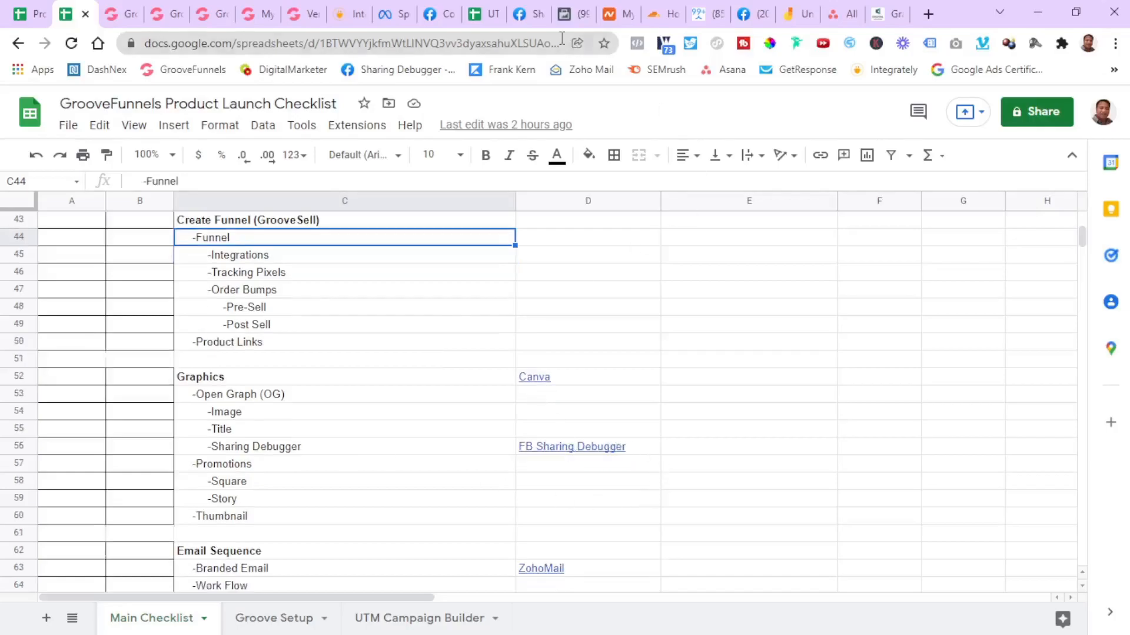
Switch to the Facebook Sharing Debugger and debug the copied templates page address
{"action": "left_click", "coordinate": [519, 13]}
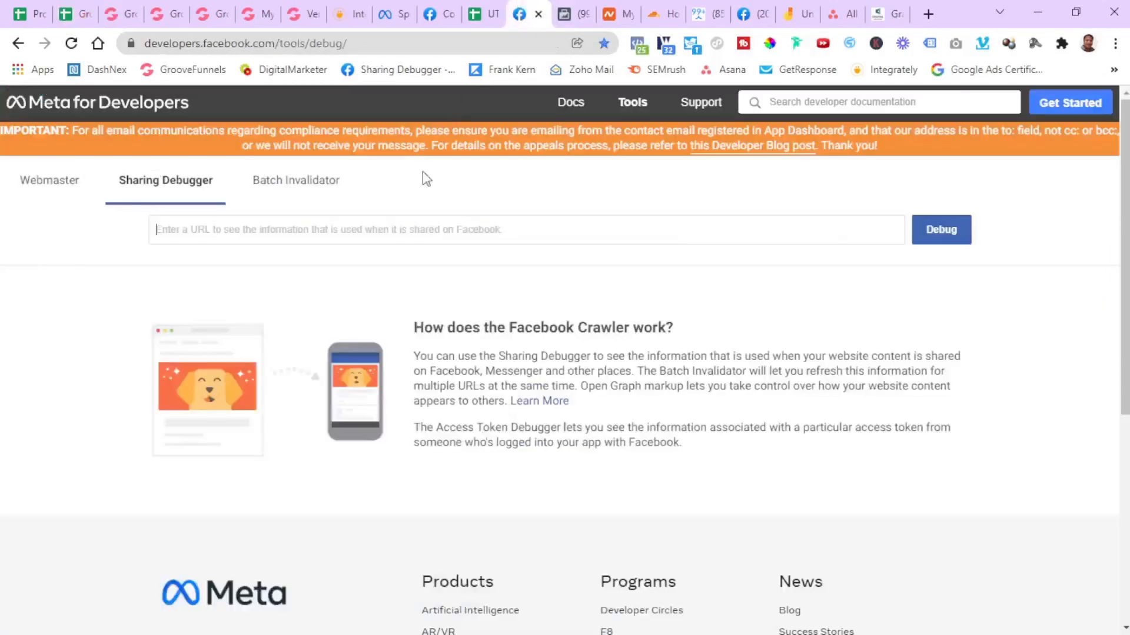
{"action": "left_click", "coordinate": [406, 234]}
{"action": "key", "text": "ctrl+v"}
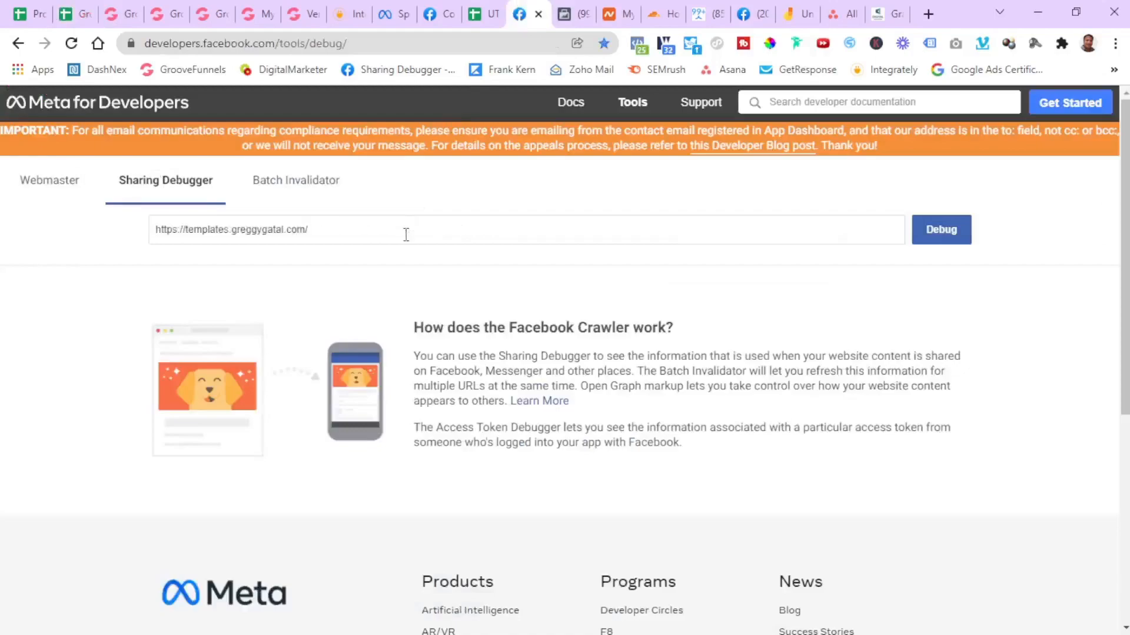
{"action": "left_click", "coordinate": [957, 233]}
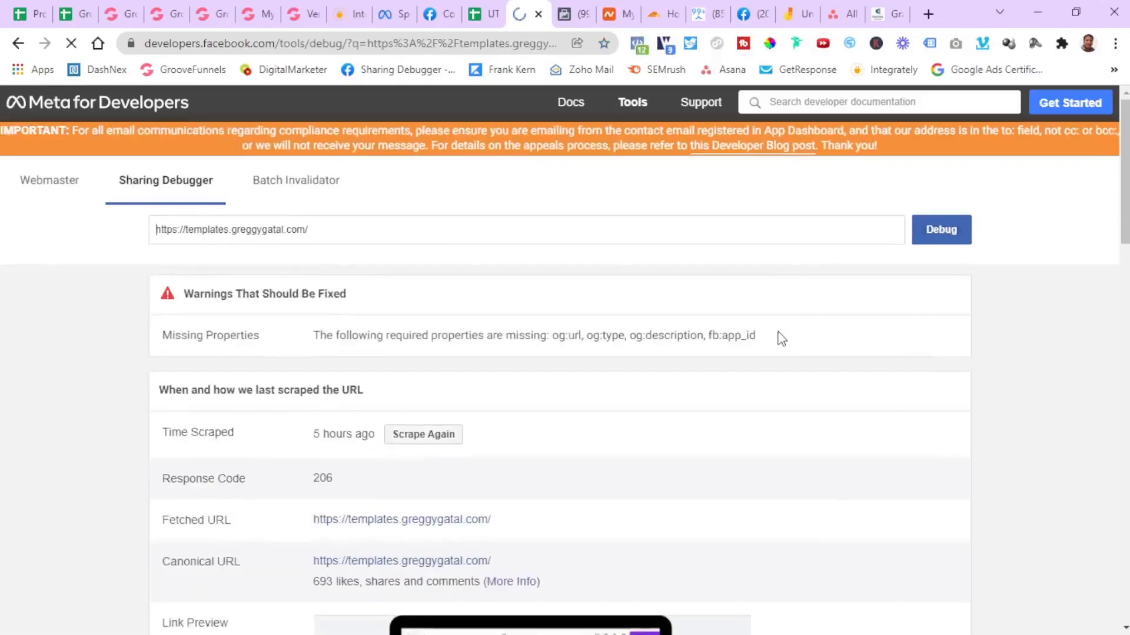
Examine the debug results for the templates page, including the link preview's image and title
{"action": "scroll", "coordinate": [781, 340], "scroll_direction": "down", "scroll_amount": 7}
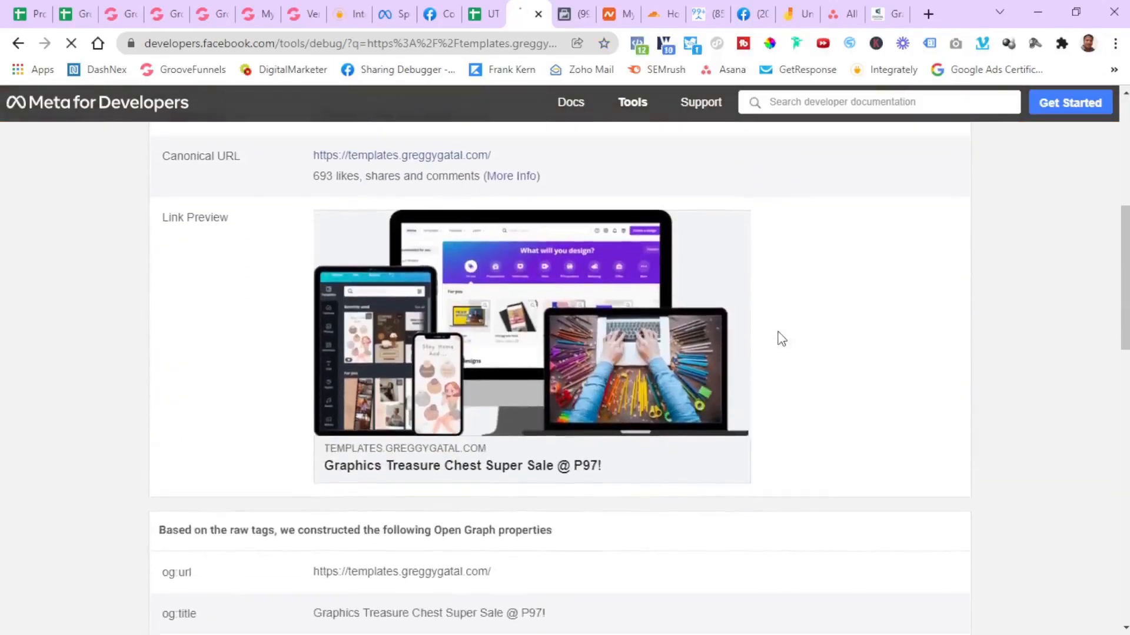
{"action": "scroll", "coordinate": [782, 339], "scroll_direction": "up", "scroll_amount": 1}
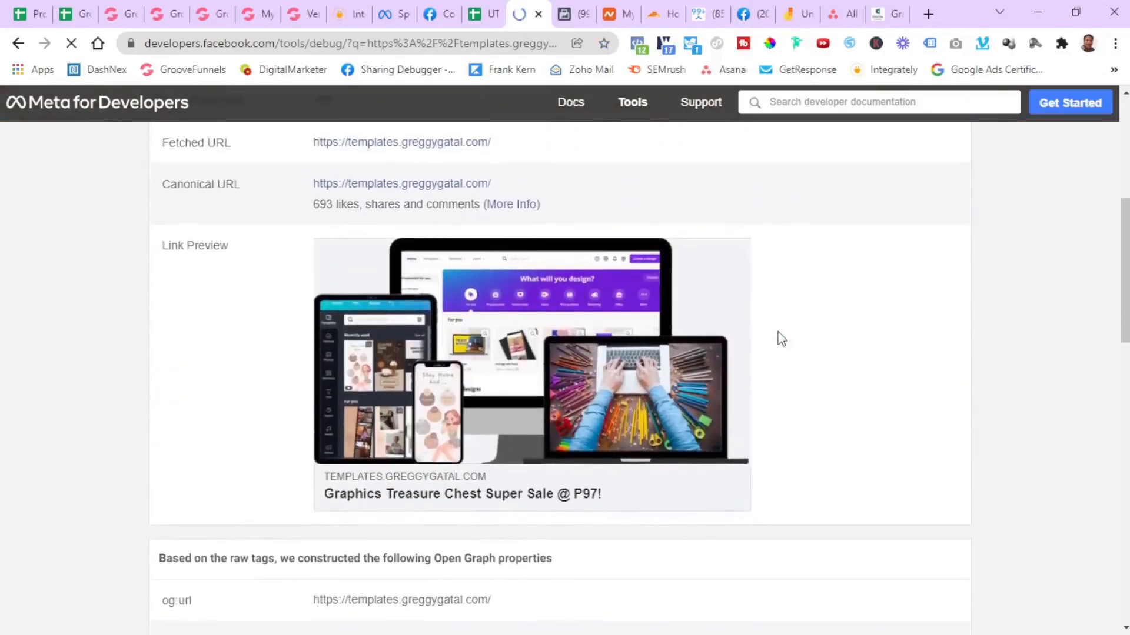
{"action": "scroll", "coordinate": [782, 339], "scroll_direction": "down", "scroll_amount": 1}
{"action": "scroll", "coordinate": [781, 339], "scroll_direction": "down", "scroll_amount": 1}
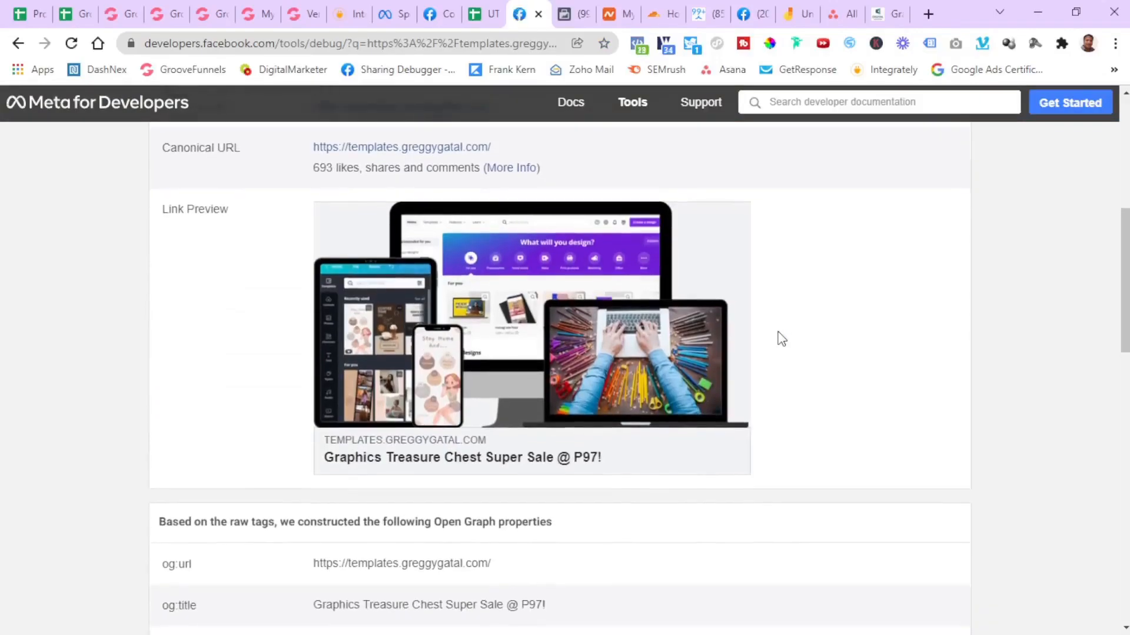
{"action": "scroll", "coordinate": [779, 335], "scroll_direction": "down", "scroll_amount": 1}
{"action": "scroll", "coordinate": [770, 358], "scroll_direction": "up", "scroll_amount": 3}
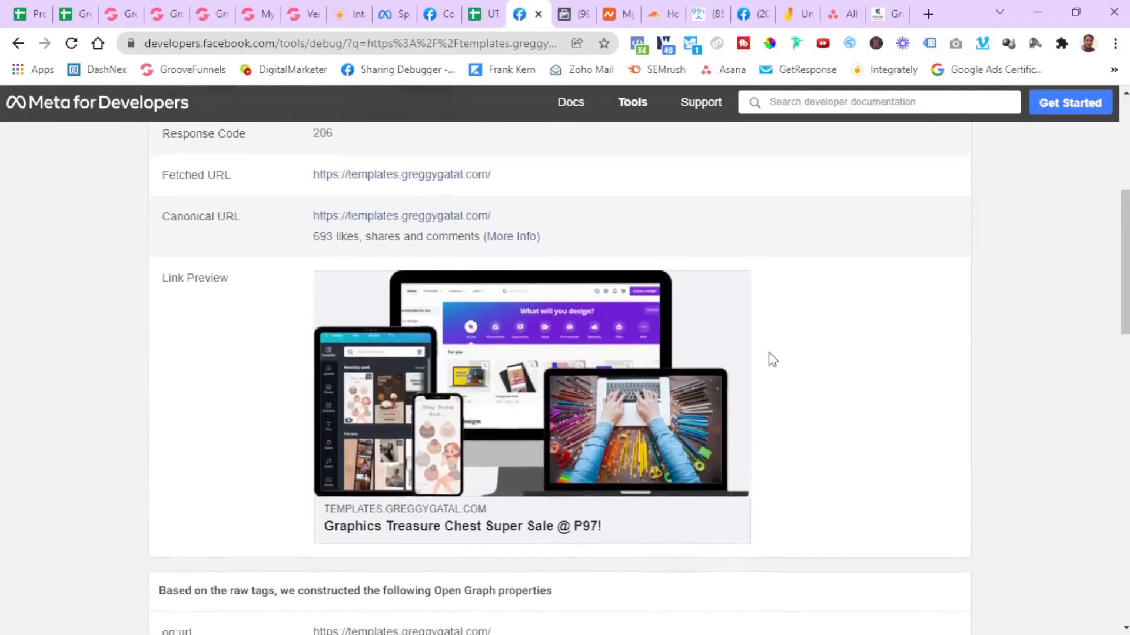
{"action": "scroll", "coordinate": [773, 359], "scroll_direction": "up", "scroll_amount": 3}
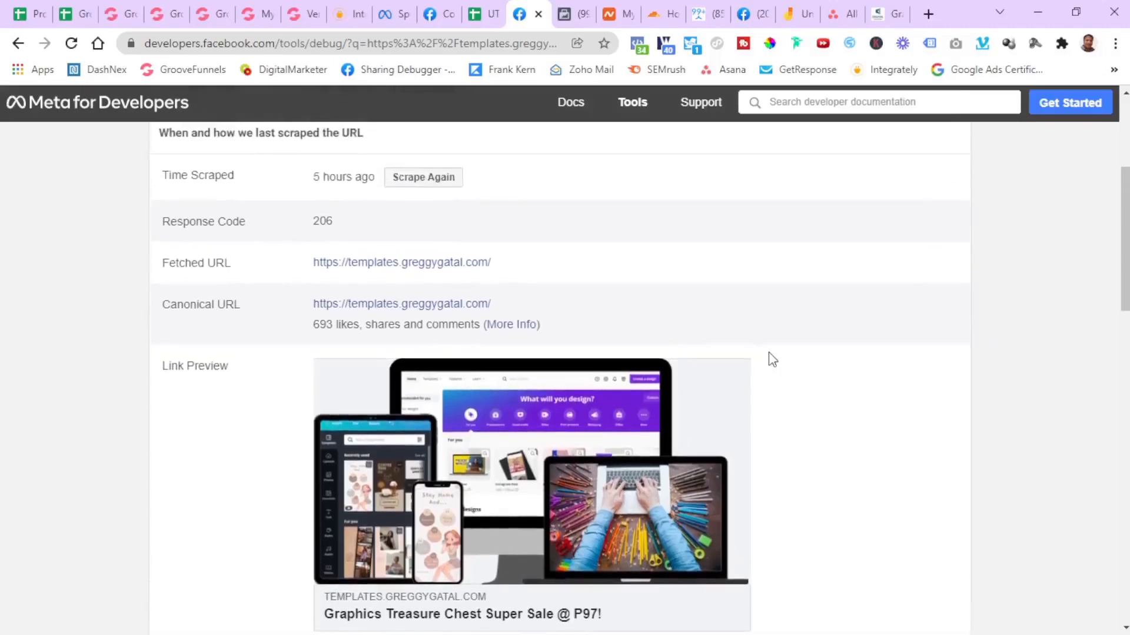
Scrape the templates page again and check its scrape time, link preview and Open Graph properties
{"action": "left_click", "coordinate": [423, 178]}
{"action": "scroll", "coordinate": [894, 399], "scroll_direction": "up", "scroll_amount": 2}
{"action": "scroll", "coordinate": [895, 399], "scroll_direction": "up", "scroll_amount": 2}
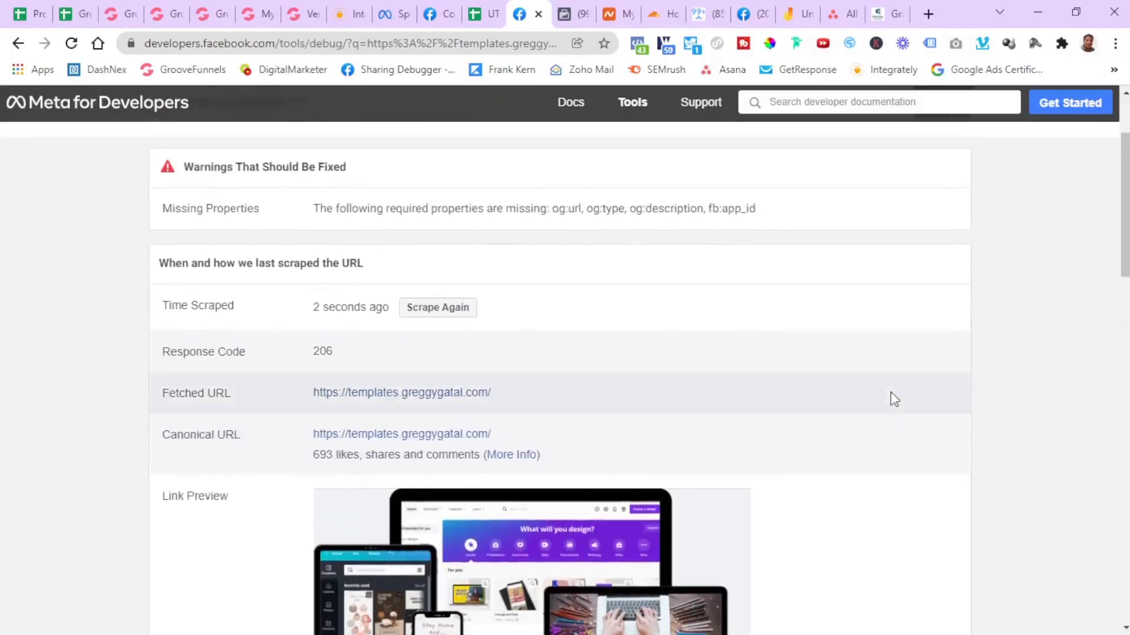
{"action": "scroll", "coordinate": [894, 399], "scroll_direction": "down", "scroll_amount": 1}
{"action": "scroll", "coordinate": [895, 399], "scroll_direction": "down", "scroll_amount": 4}
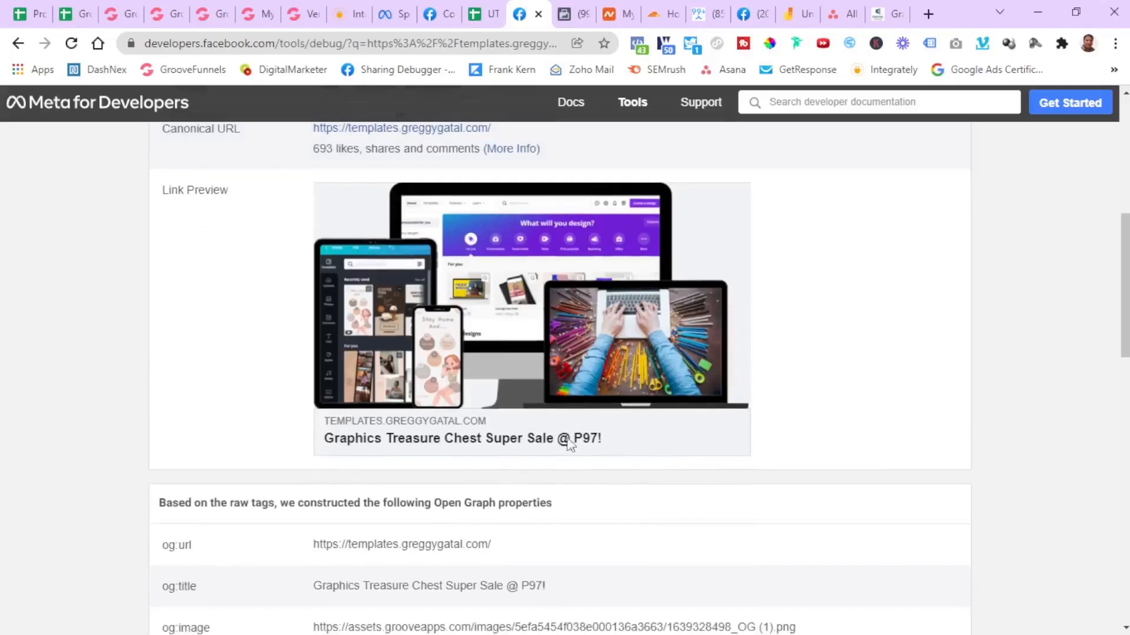
{"action": "scroll", "coordinate": [535, 331], "scroll_direction": "up", "scroll_amount": 5}
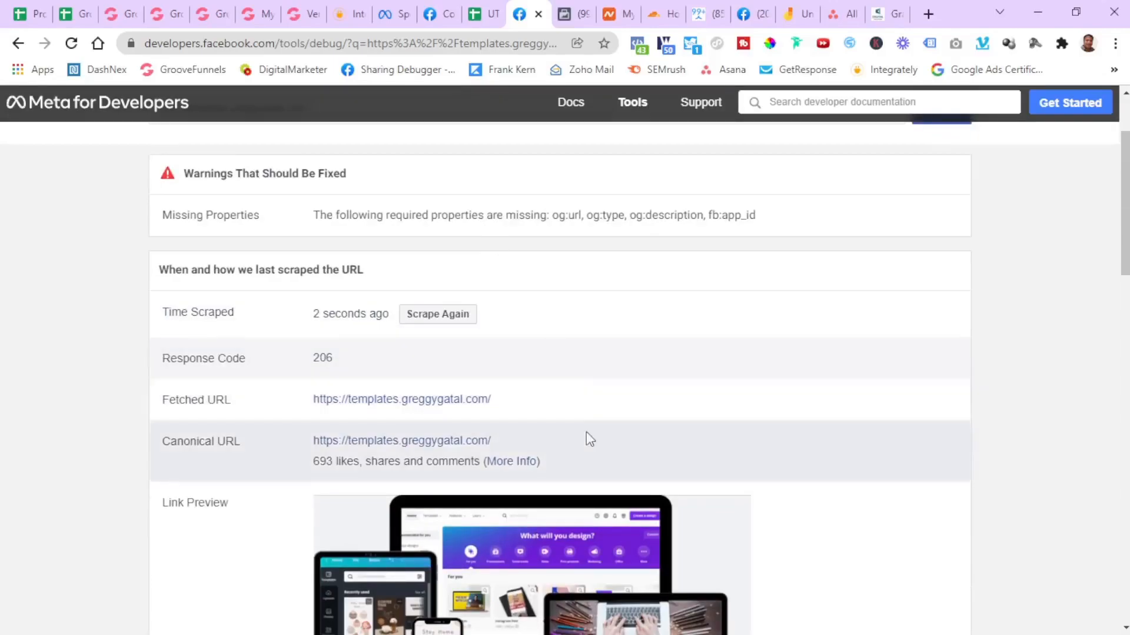
{"action": "scroll", "coordinate": [587, 439], "scroll_direction": "down", "scroll_amount": 3}
{"action": "scroll", "coordinate": [641, 421], "scroll_direction": "down", "scroll_amount": 3}
{"action": "scroll", "coordinate": [640, 422], "scroll_direction": "up", "scroll_amount": 4}
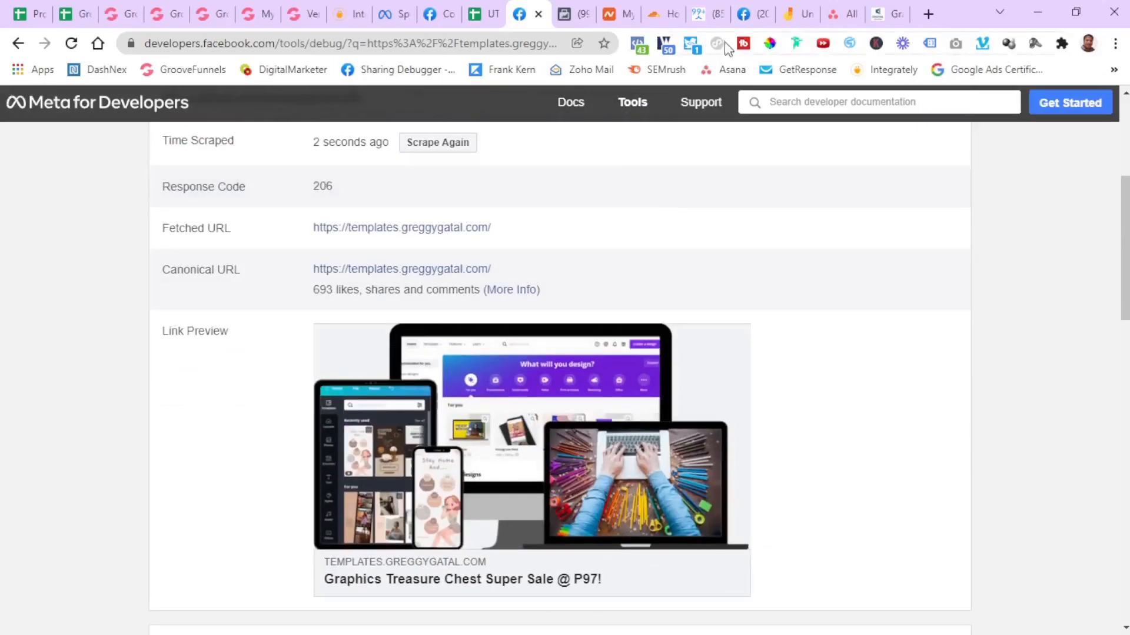
Return to the Facebook profile and move the new templates link post to the trash
{"action": "left_click", "coordinate": [744, 14]}
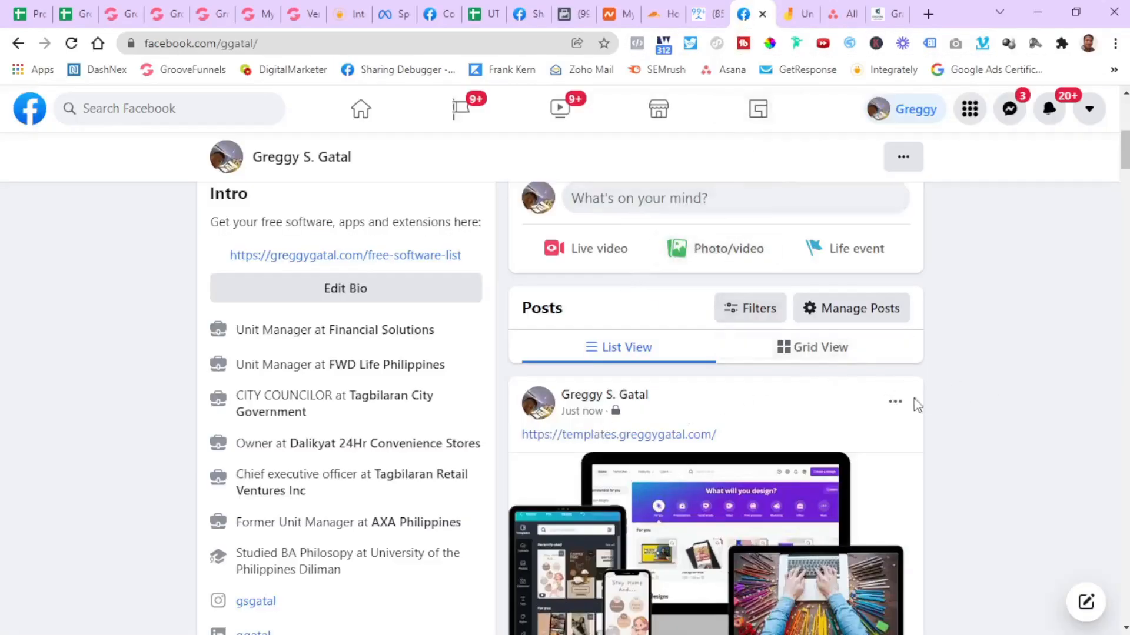
{"action": "left_click", "coordinate": [895, 402]}
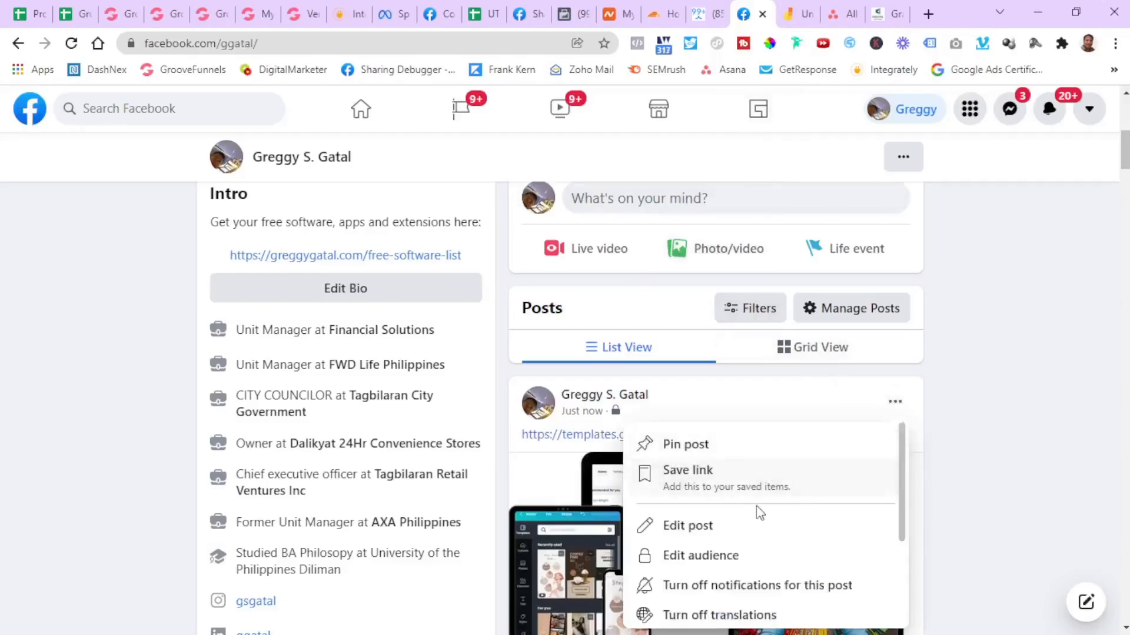
{"action": "scroll", "coordinate": [785, 504], "scroll_direction": "down", "scroll_amount": 3}
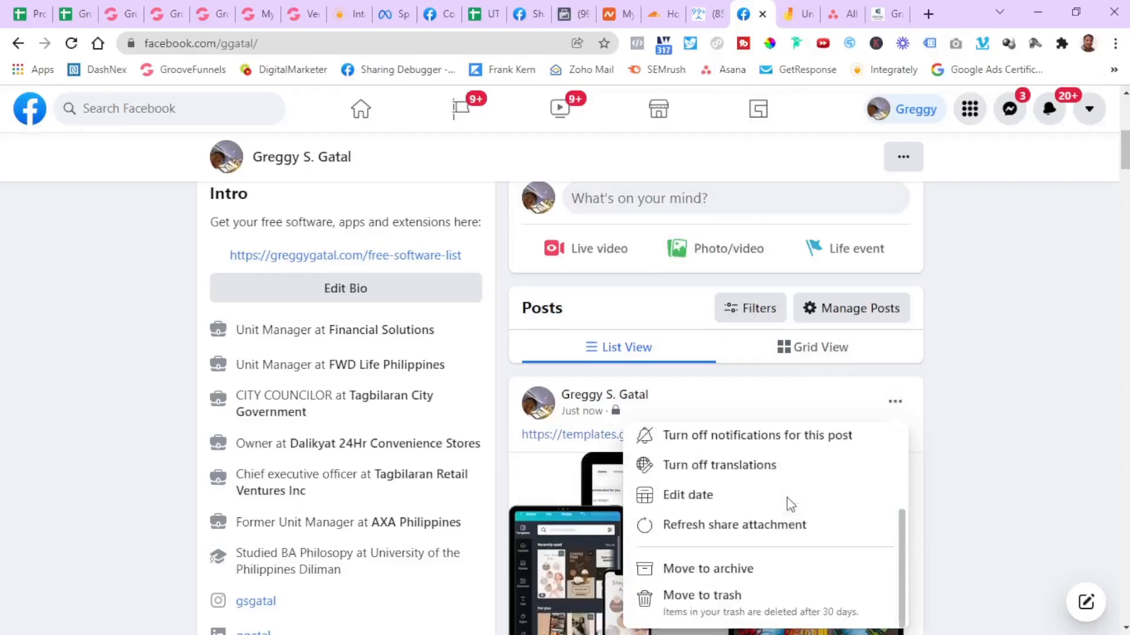
{"action": "left_click", "coordinate": [720, 593]}
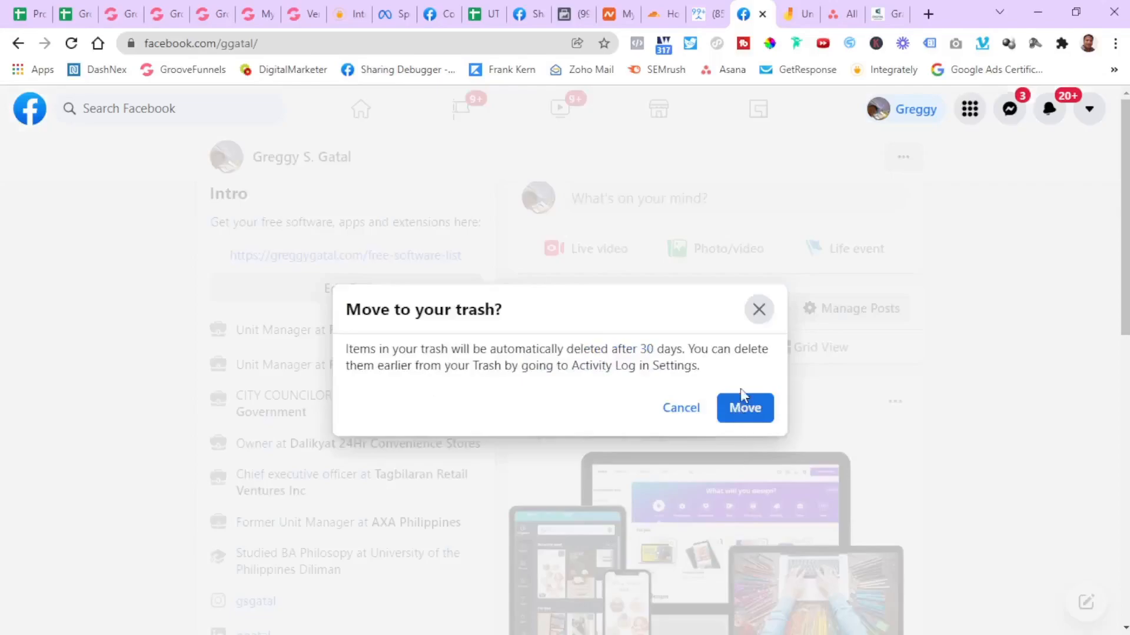
{"action": "left_click", "coordinate": [740, 407]}
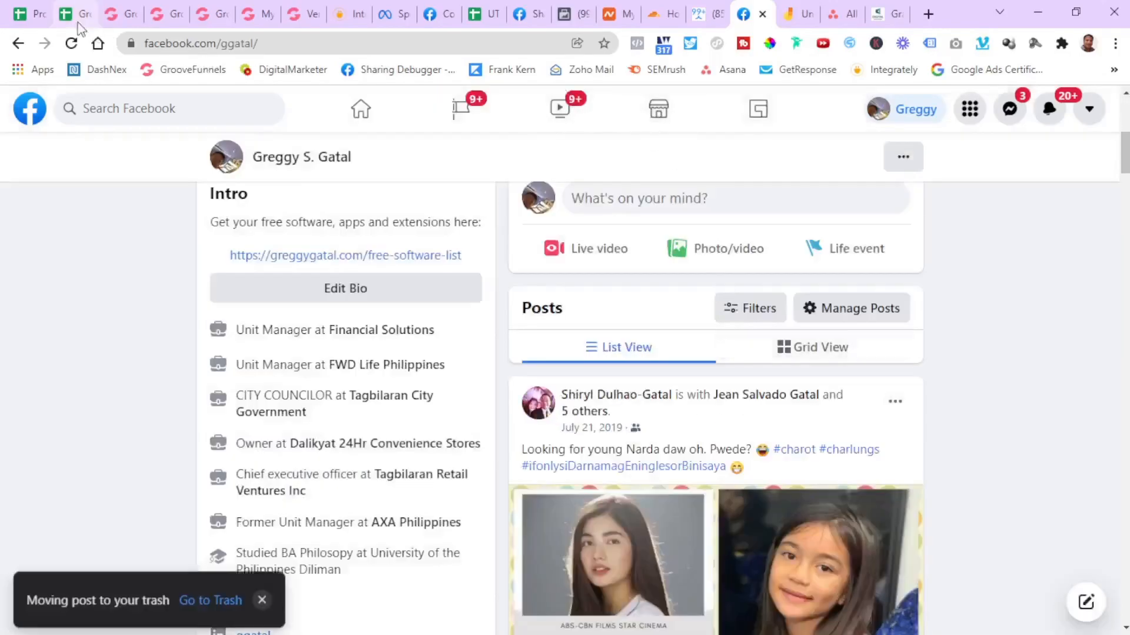
Return to the launch checklist spreadsheet and review the Promotions, Square, Story and Thumbnail items under Graphics
{"action": "left_click", "coordinate": [71, 14]}
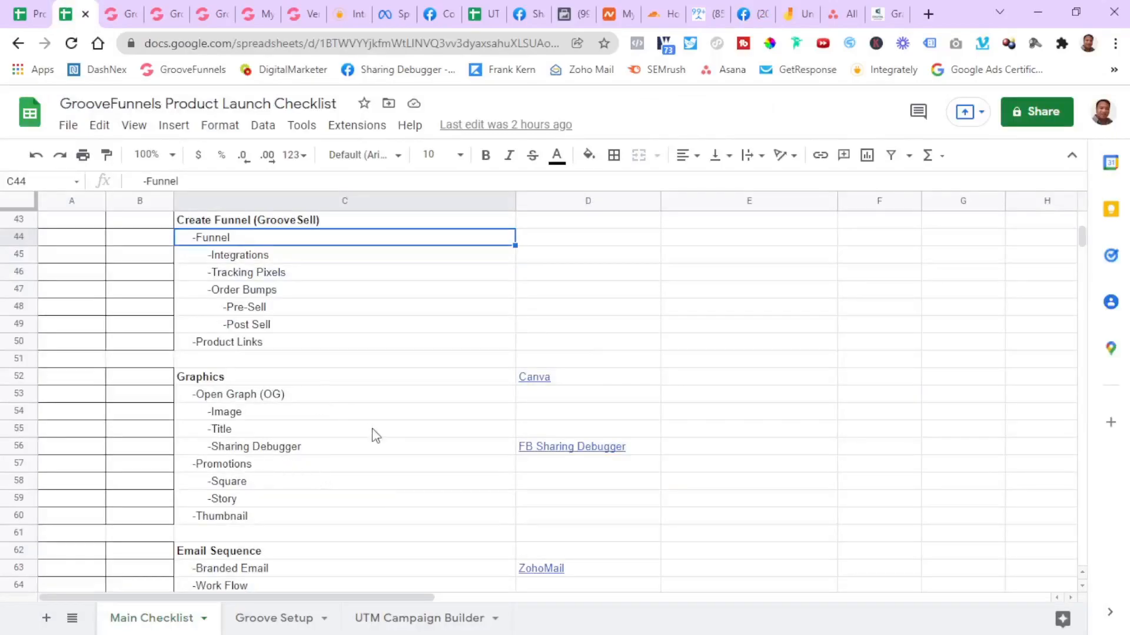
{"action": "scroll", "coordinate": [351, 515], "scroll_direction": "down", "scroll_amount": 1}
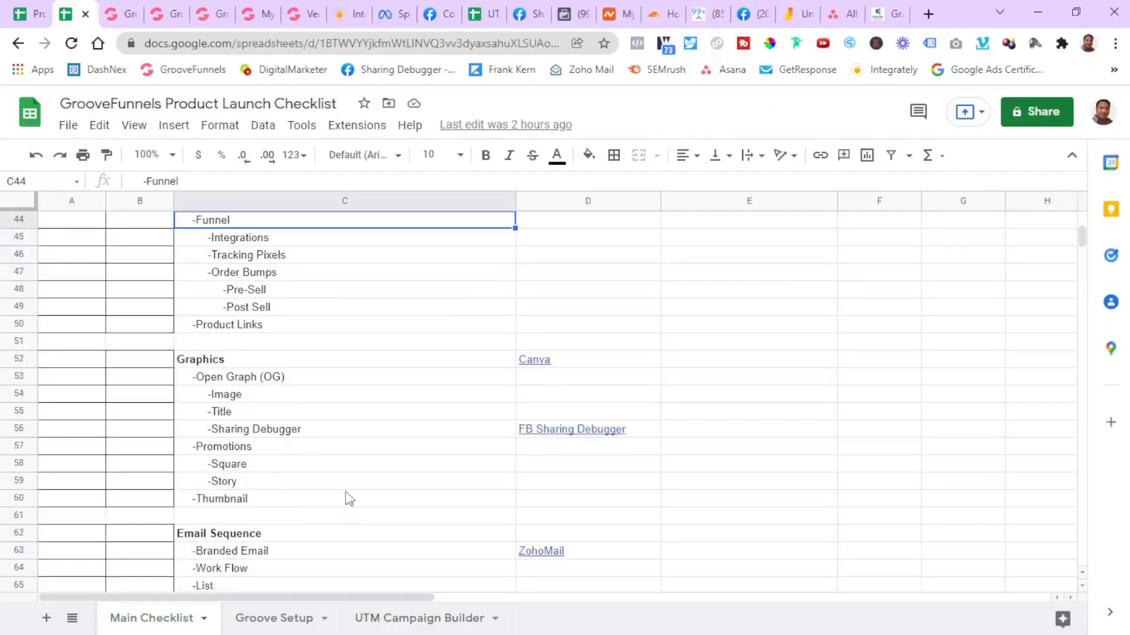
{"action": "left_click", "coordinate": [372, 446]}
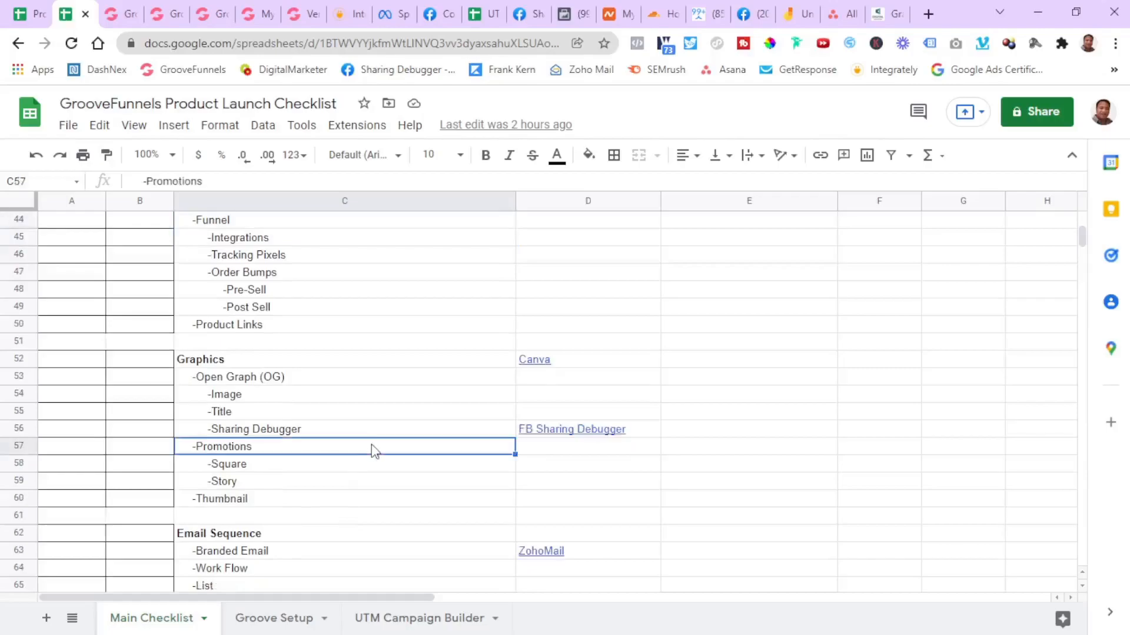
{"action": "left_click", "coordinate": [306, 469]}
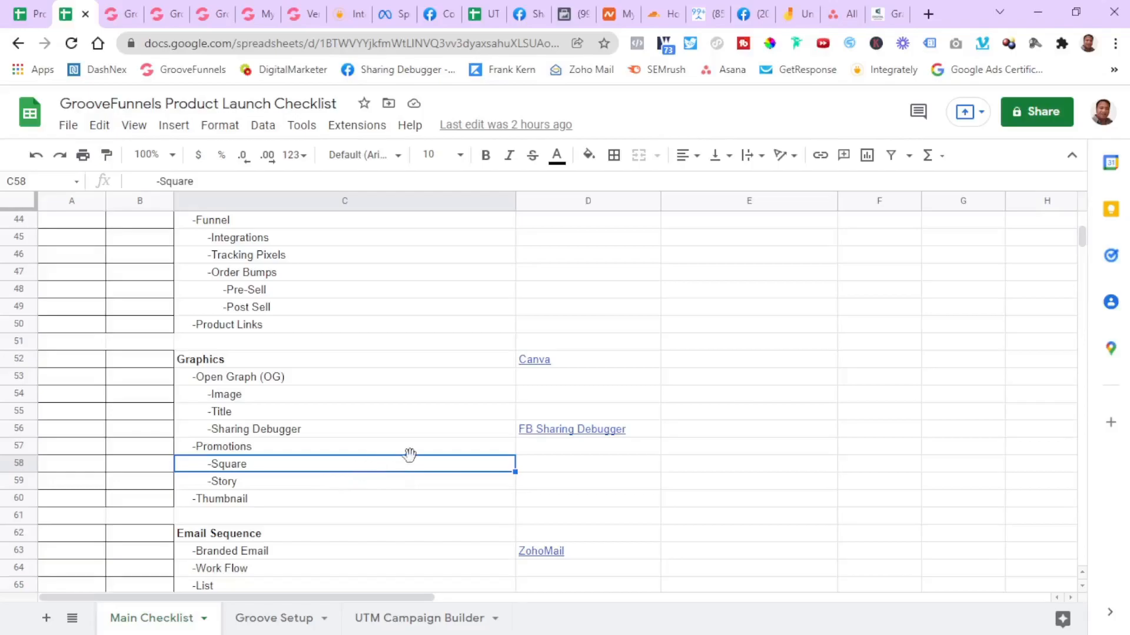
{"action": "left_click", "coordinate": [372, 449]}
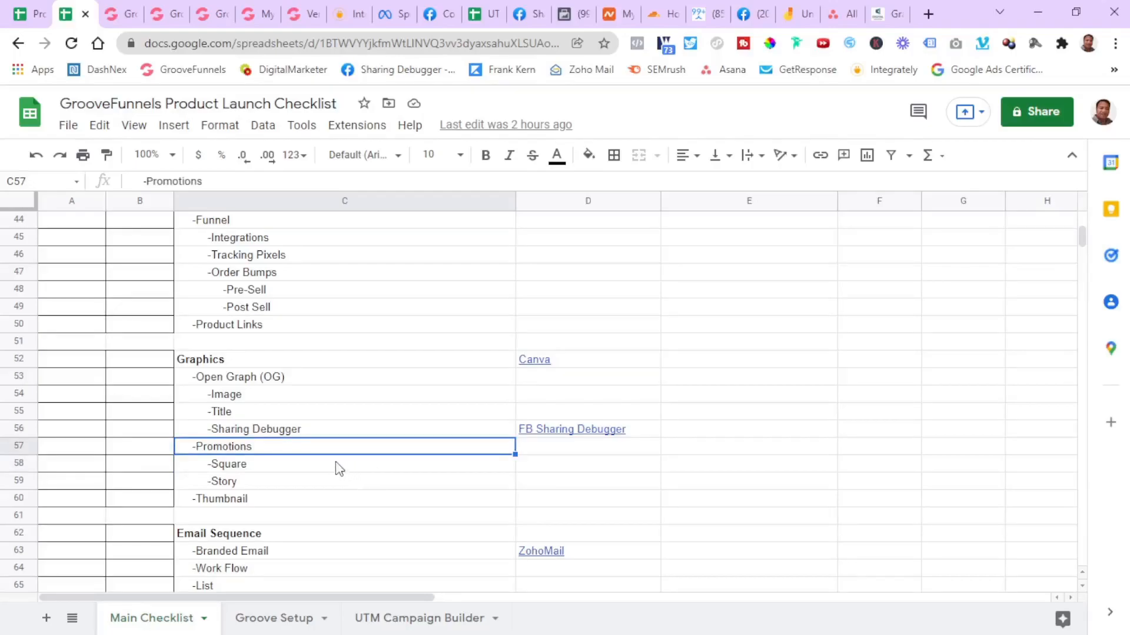
{"action": "left_click", "coordinate": [371, 484]}
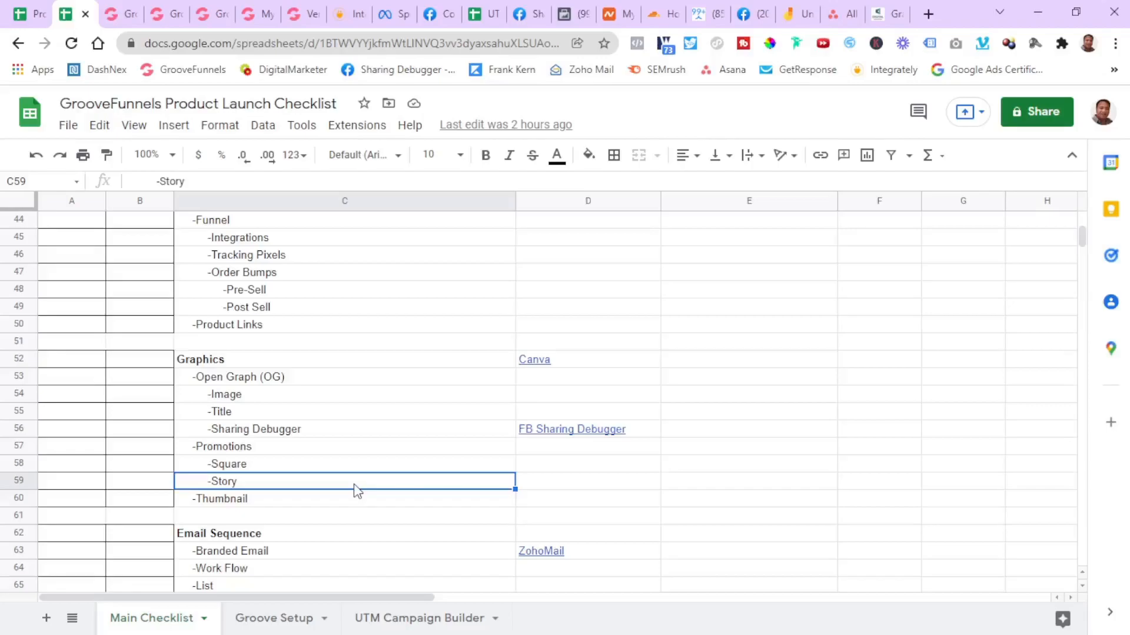
{"action": "scroll", "coordinate": [355, 490], "scroll_direction": "down", "scroll_amount": 1}
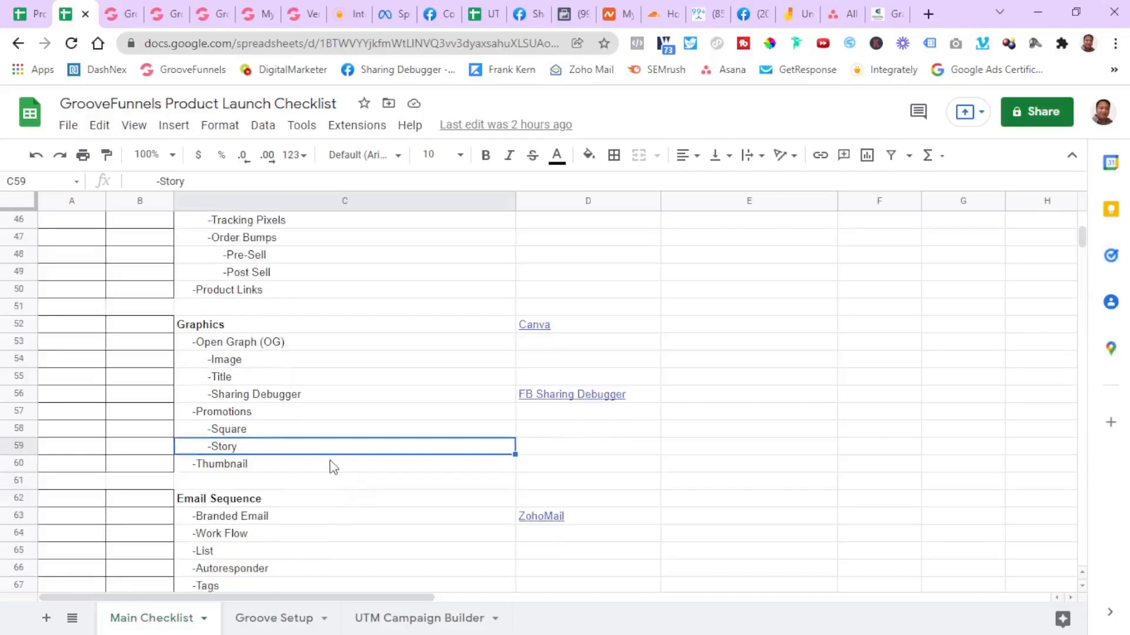
{"action": "left_click", "coordinate": [334, 464]}
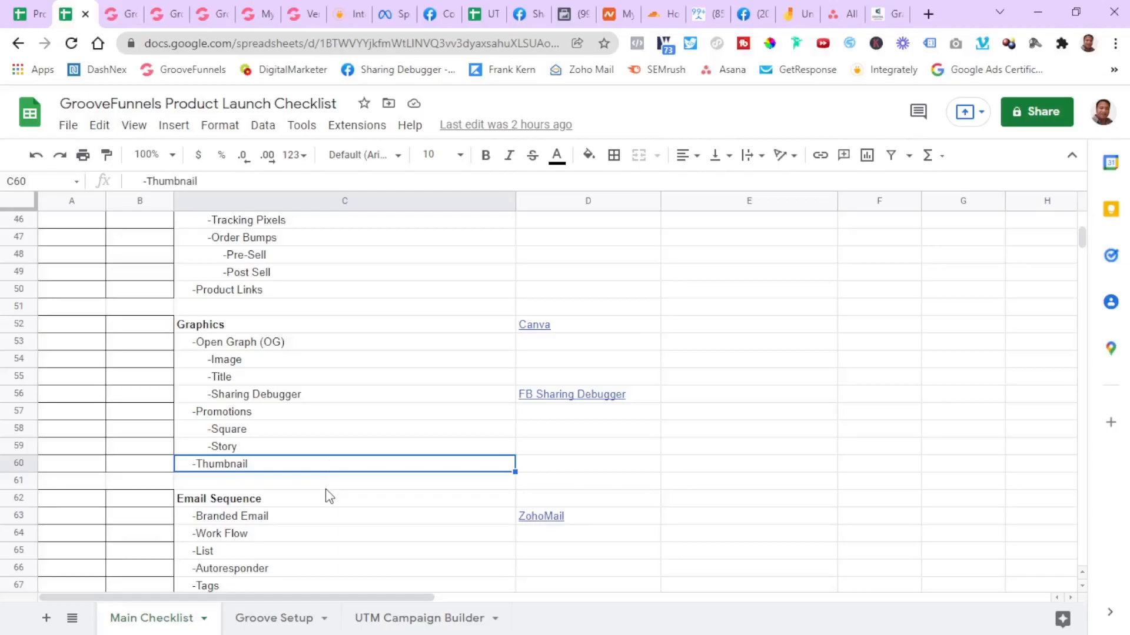
Review the Email Sequence section's heading and its Branded Email item with the ZohoMail recommendation
{"action": "left_click", "coordinate": [372, 522]}
{"action": "scroll", "coordinate": [371, 550], "scroll_direction": "down", "scroll_amount": 1}
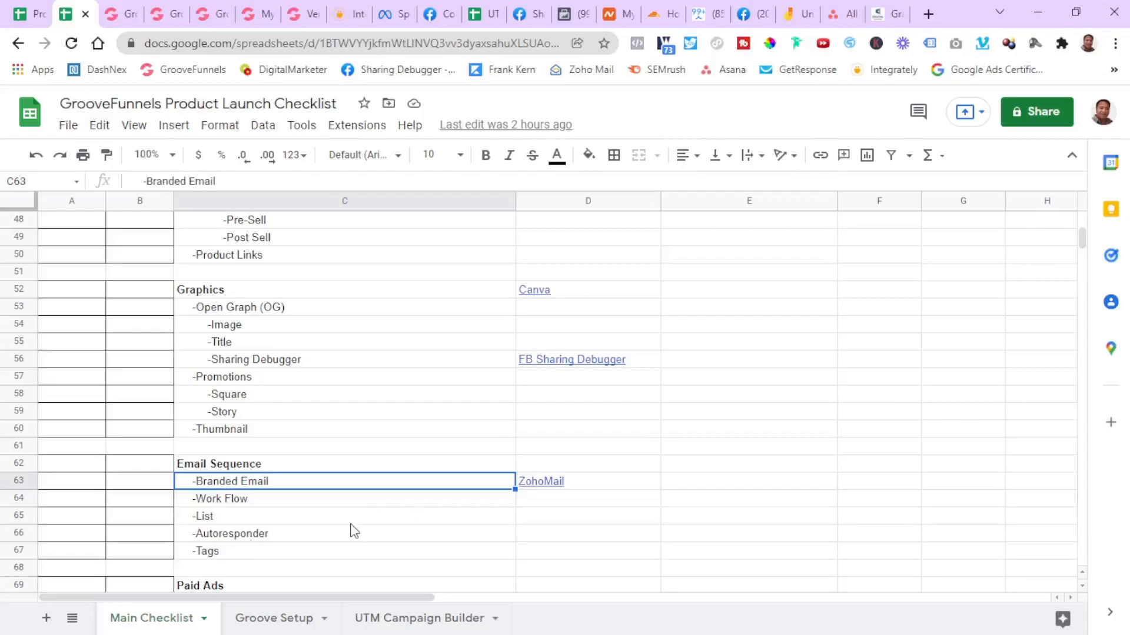
{"action": "scroll", "coordinate": [354, 531], "scroll_direction": "down", "scroll_amount": 1}
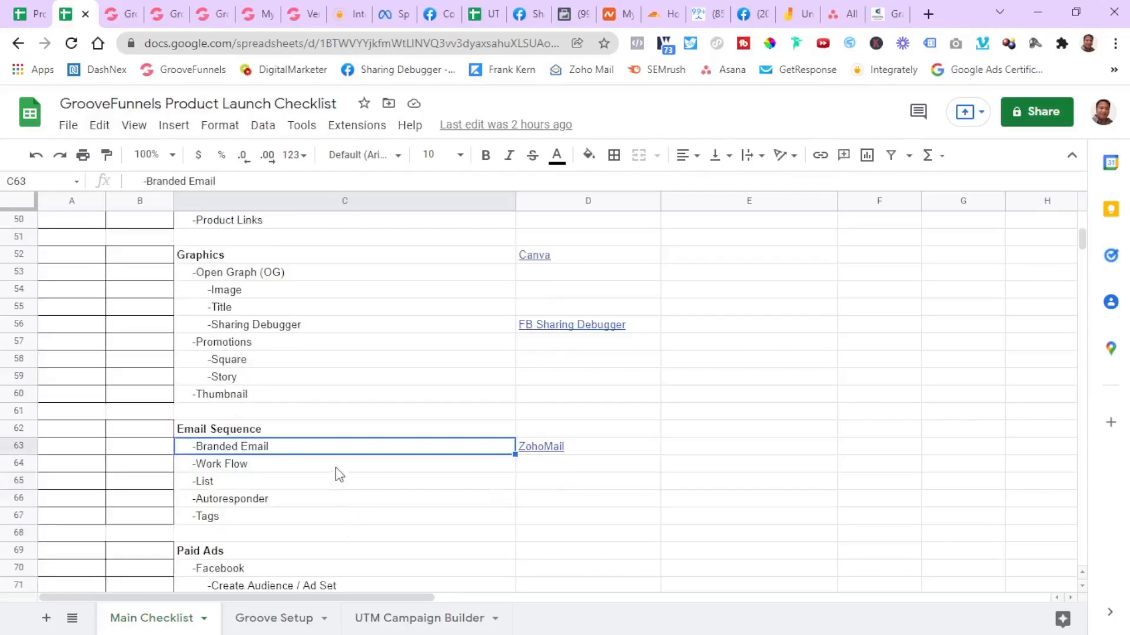
{"action": "left_click", "coordinate": [361, 434]}
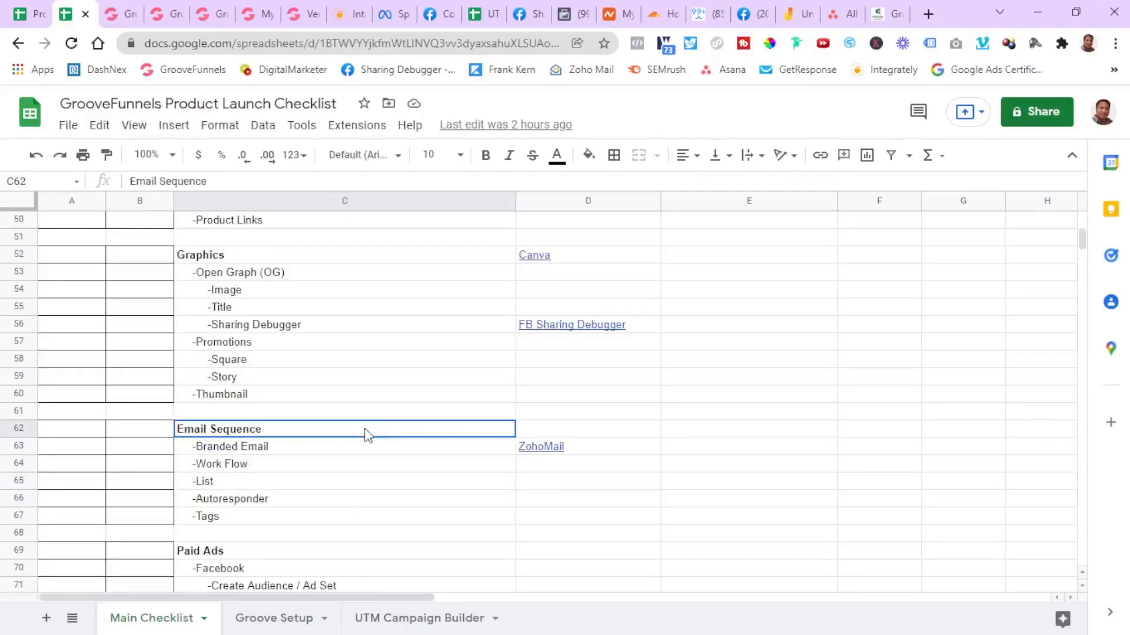
{"action": "left_click", "coordinate": [361, 450]}
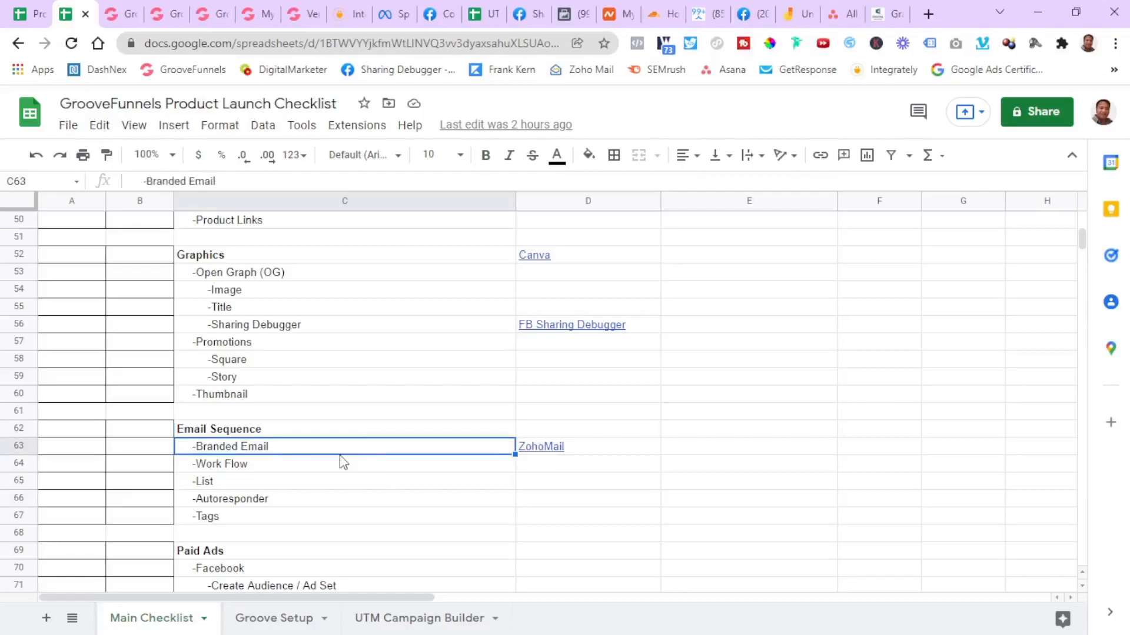
{"action": "mouse_move", "coordinate": [552, 459]}
Go through the Work Flow, List, Autoresponder and Tags items of the Email Sequence section
{"action": "left_click", "coordinate": [366, 478]}
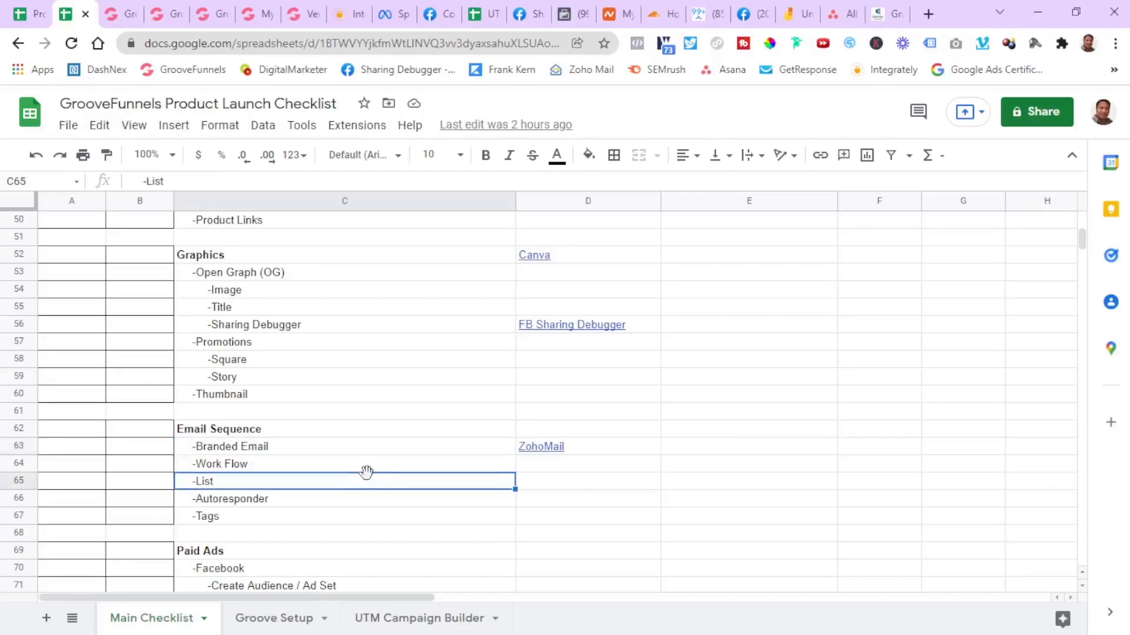
{"action": "left_click", "coordinate": [388, 467]}
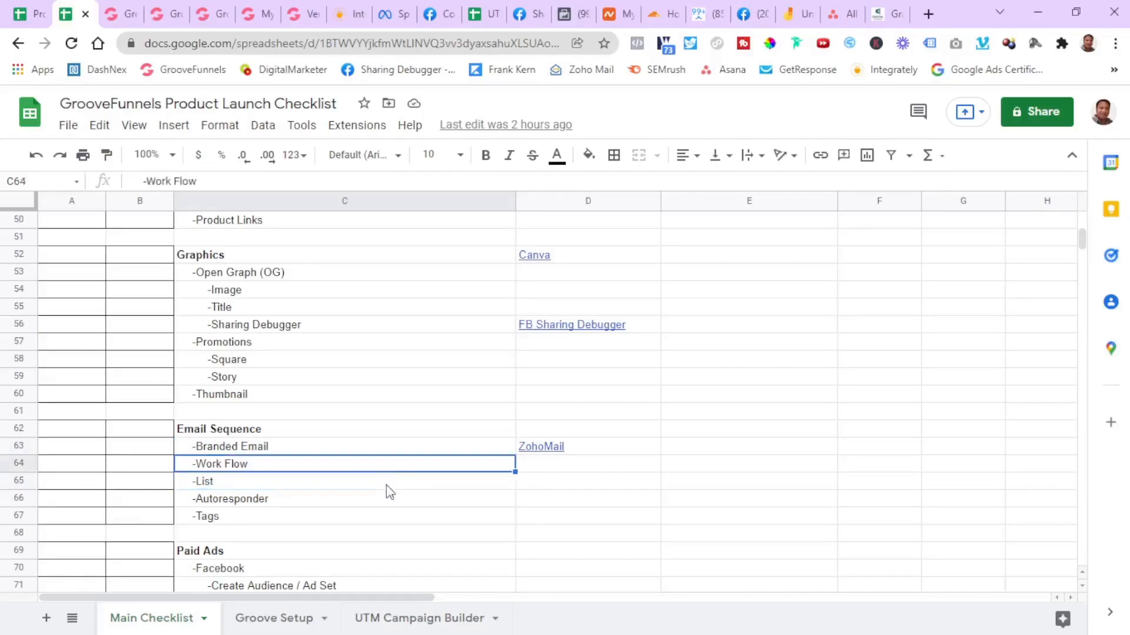
{"action": "left_click", "coordinate": [386, 486]}
{"action": "left_click", "coordinate": [388, 505]}
{"action": "scroll", "coordinate": [387, 506], "scroll_direction": "down", "scroll_amount": 1}
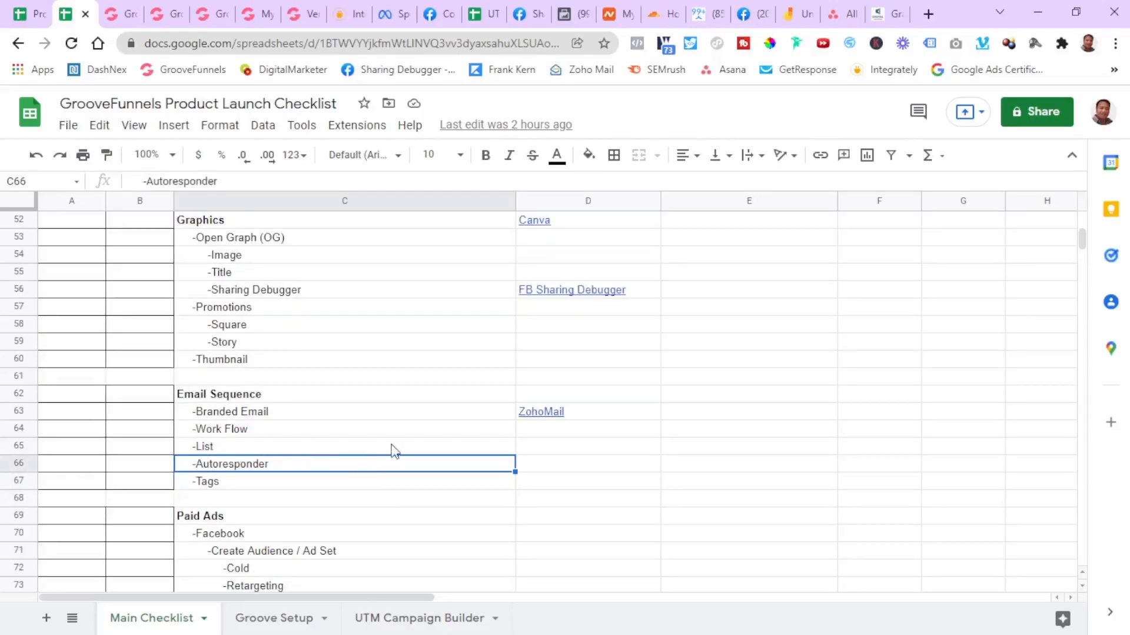
{"action": "left_click", "coordinate": [359, 483]}
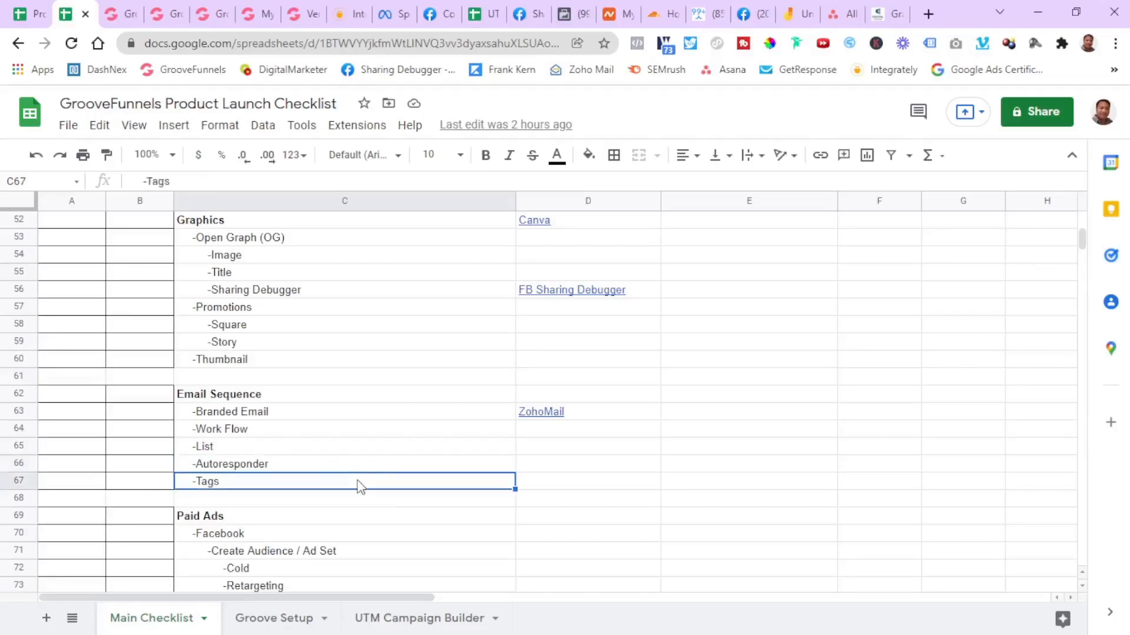
{"action": "left_click", "coordinate": [388, 469]}
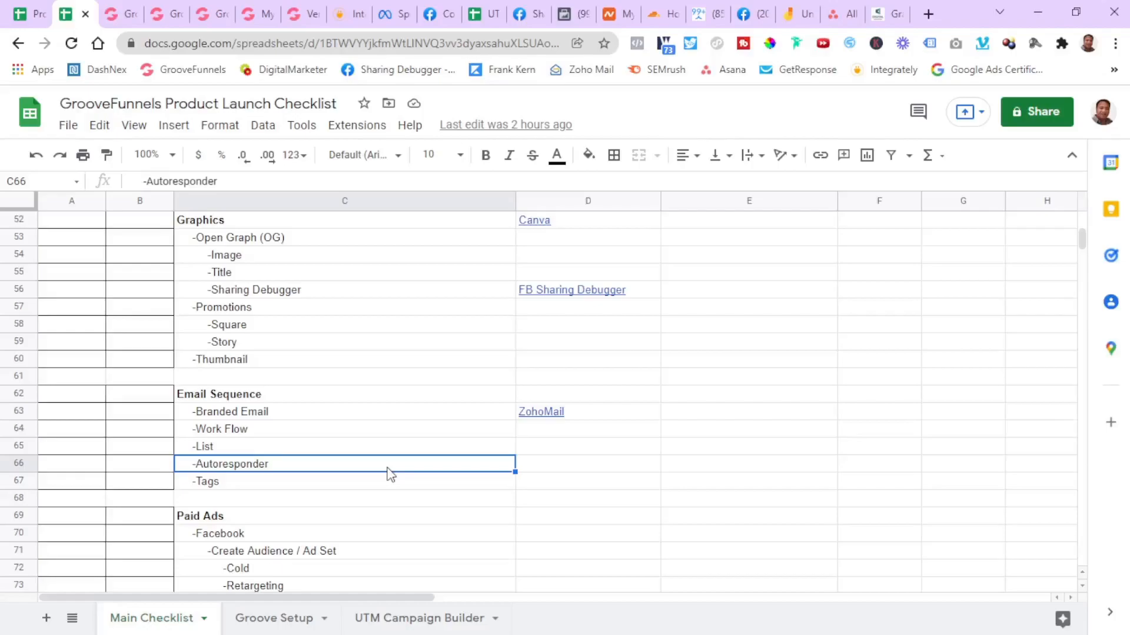
{"action": "left_click", "coordinate": [363, 483]}
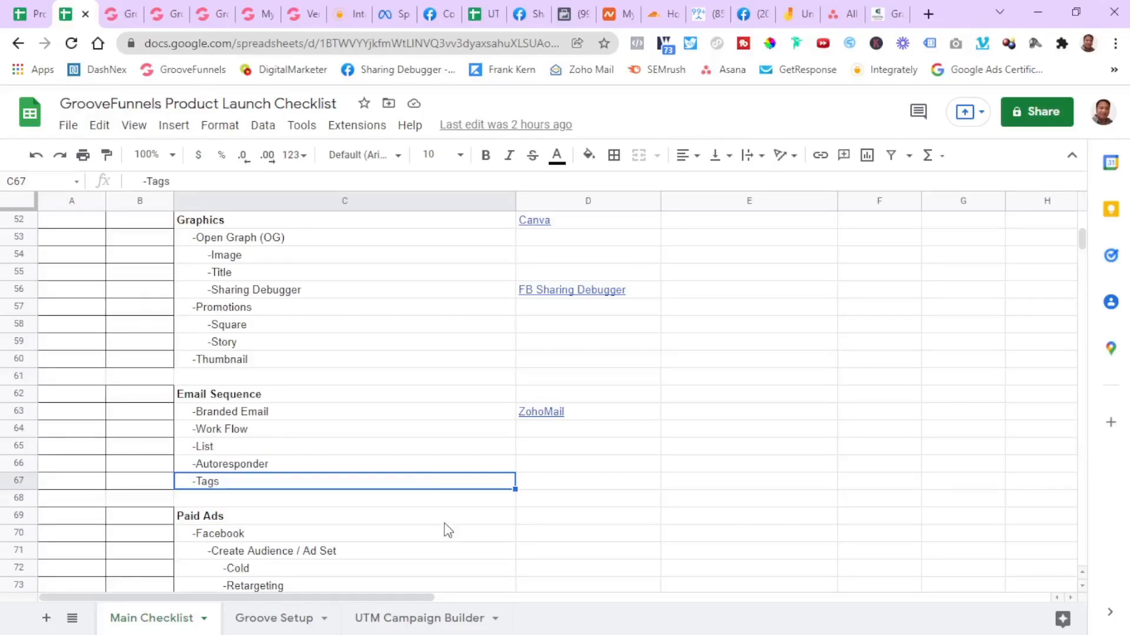
Skim the Paid Ads and UTM Tracking sections, and return to the beginning of the Main Checklist
{"action": "scroll", "coordinate": [444, 523], "scroll_direction": "down", "scroll_amount": 1}
{"action": "scroll", "coordinate": [444, 524], "scroll_direction": "down", "scroll_amount": 4}
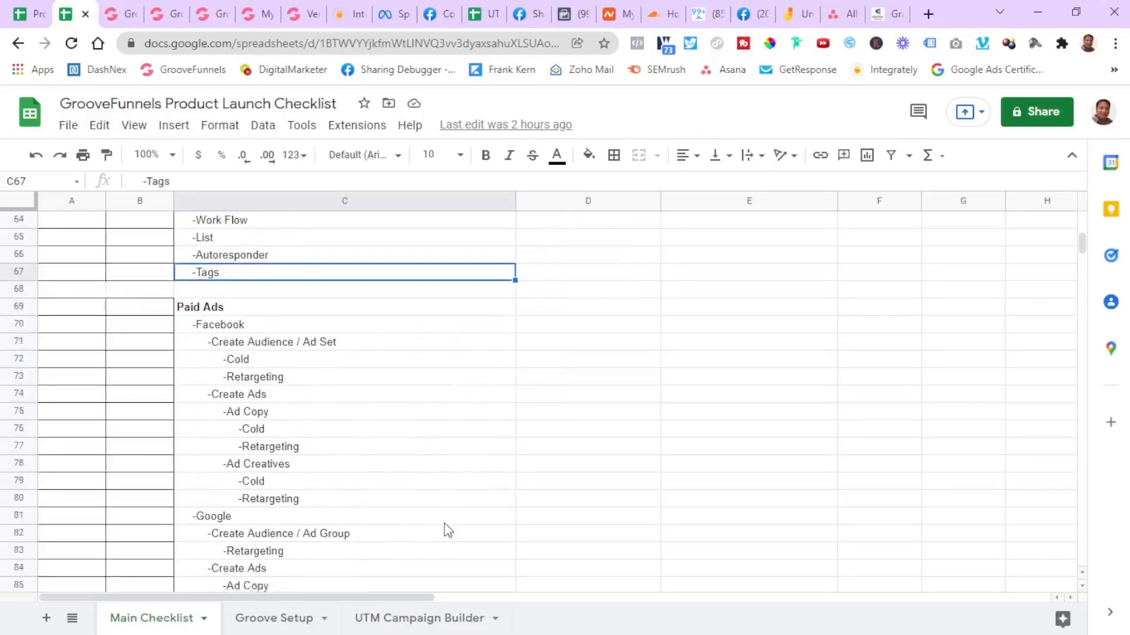
{"action": "scroll", "coordinate": [444, 524], "scroll_direction": "down", "scroll_amount": 3}
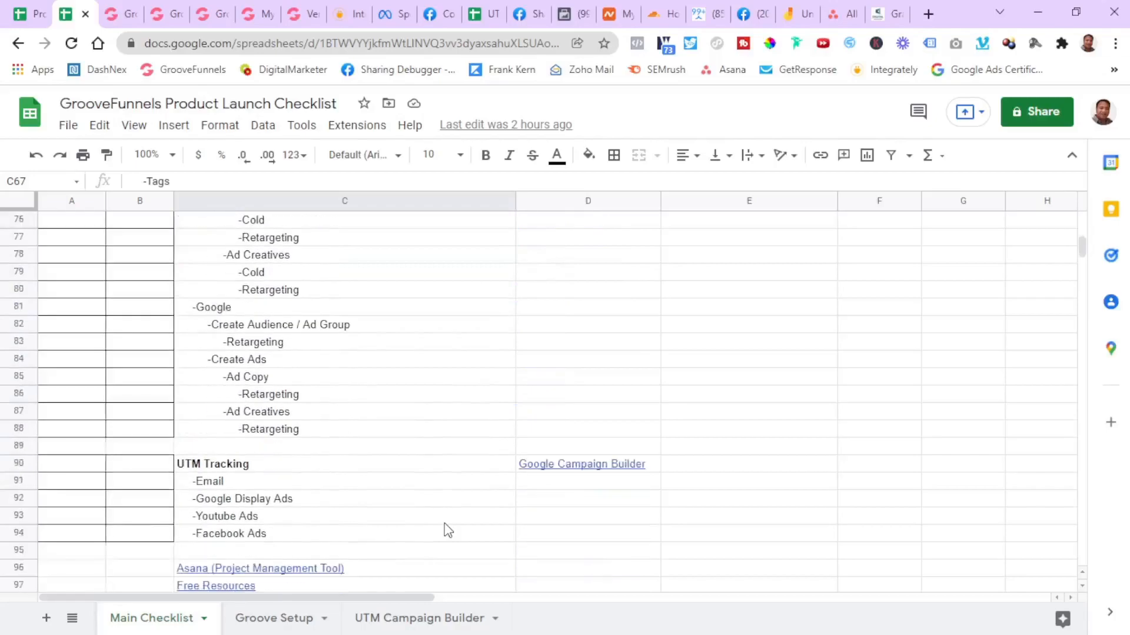
{"action": "scroll", "coordinate": [444, 523], "scroll_direction": "down", "scroll_amount": 1}
{"action": "scroll", "coordinate": [443, 523], "scroll_direction": "up", "scroll_amount": 11}
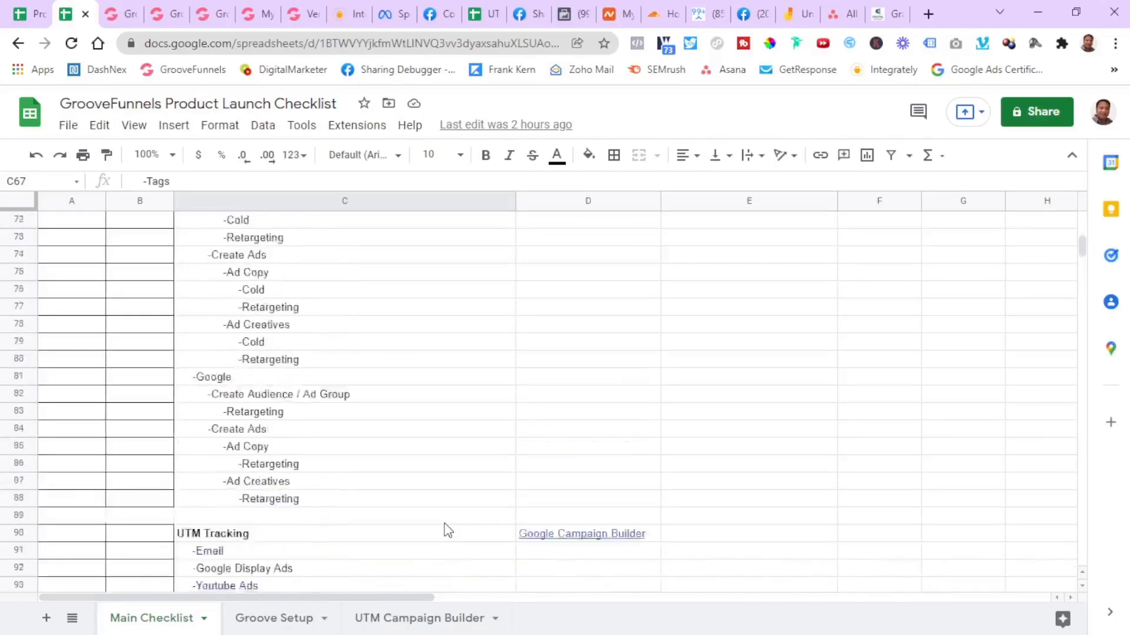
{"action": "scroll", "coordinate": [443, 524], "scroll_direction": "up", "scroll_amount": 15}
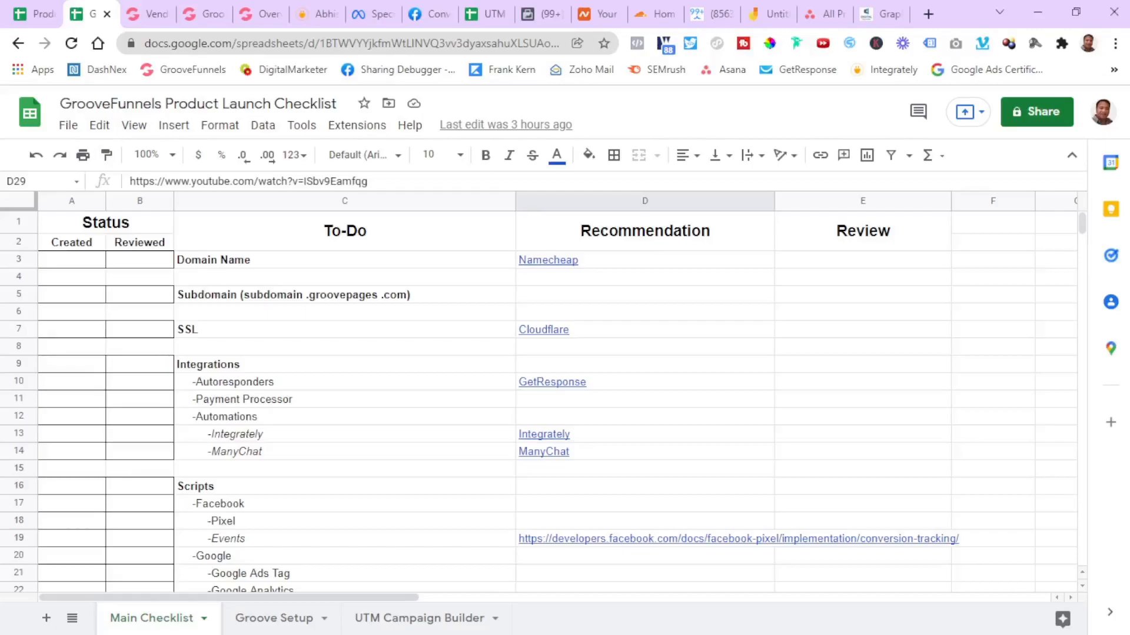
Examine the checklist's Scripts, Create Page, Create Membership Site and Create Funnel sections along with their recommendation links
{"action": "left_click", "coordinate": [849, 352]}
{"action": "scroll", "coordinate": [680, 493], "scroll_direction": "down", "scroll_amount": 2}
{"action": "scroll", "coordinate": [681, 493], "scroll_direction": "down", "scroll_amount": 3}
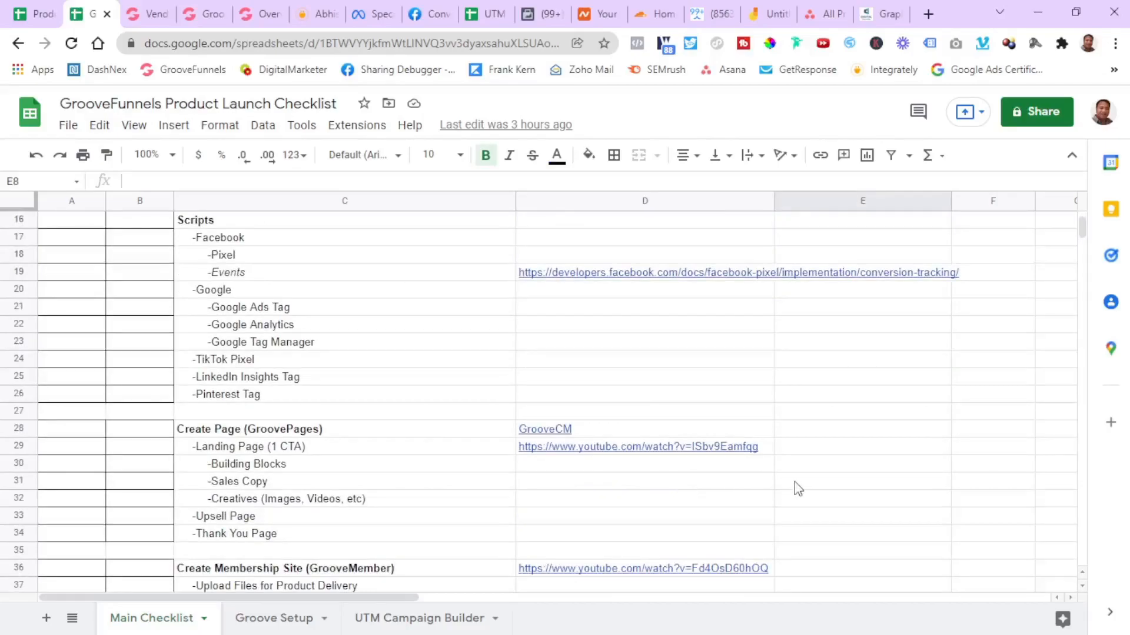
{"action": "scroll", "coordinate": [809, 489], "scroll_direction": "down", "scroll_amount": 2}
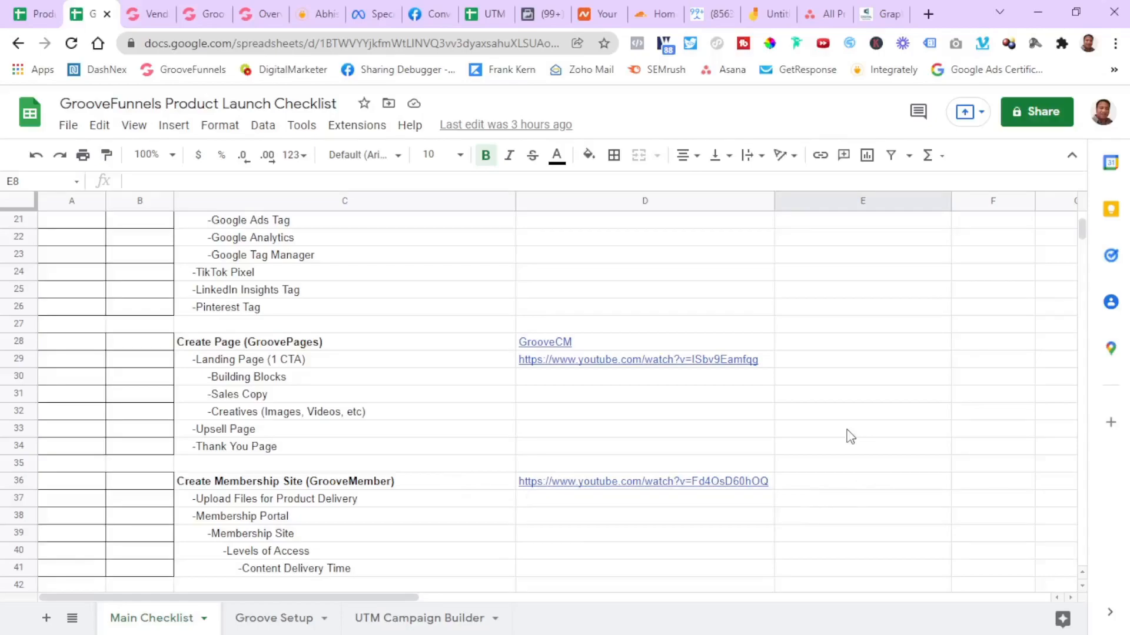
{"action": "scroll", "coordinate": [851, 436], "scroll_direction": "up", "scroll_amount": 3}
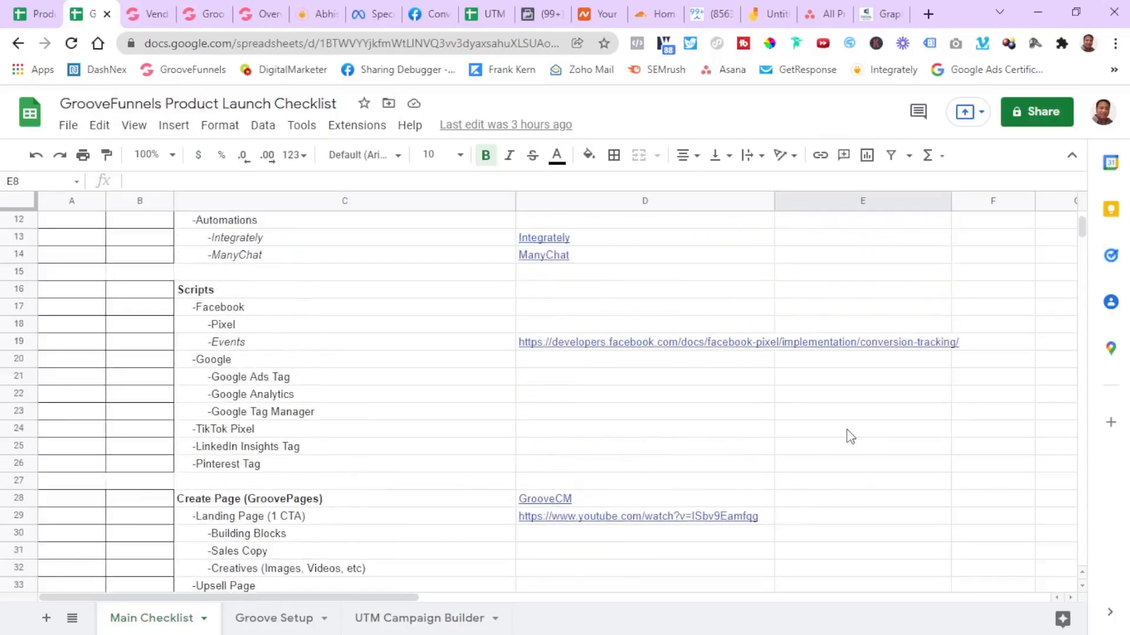
{"action": "scroll", "coordinate": [830, 459], "scroll_direction": "down", "scroll_amount": 2}
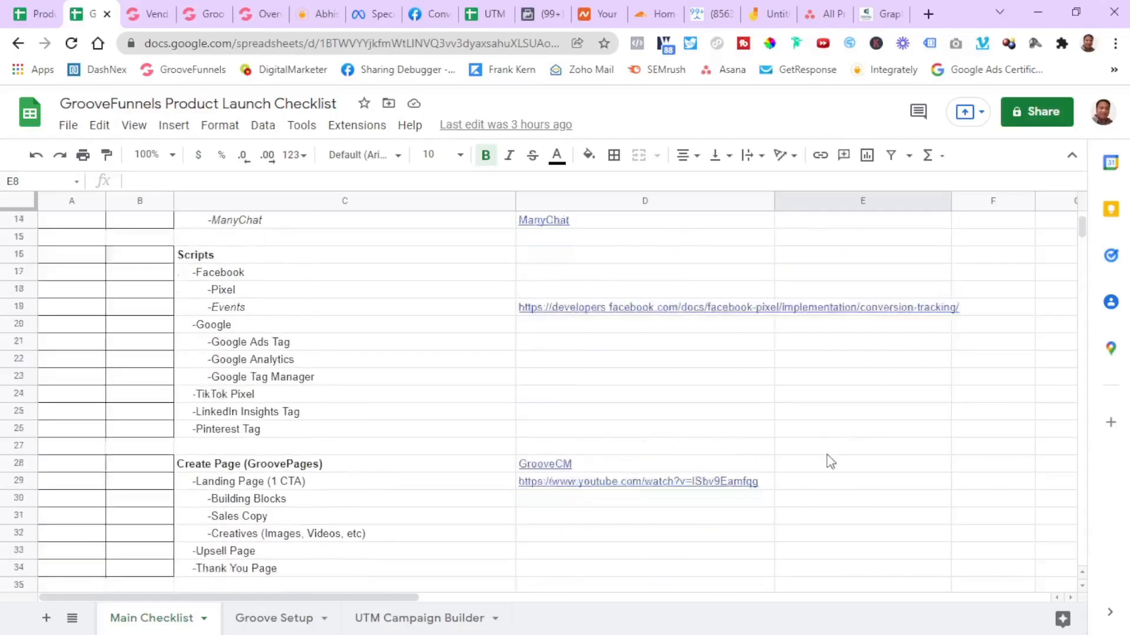
{"action": "scroll", "coordinate": [829, 461], "scroll_direction": "down", "scroll_amount": 3}
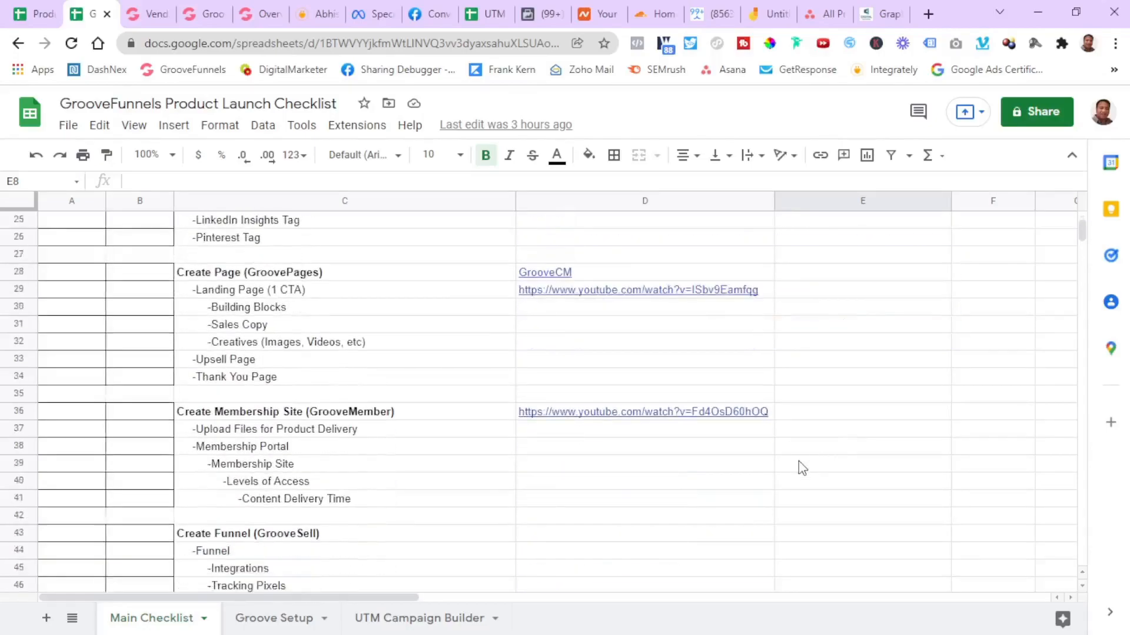
{"action": "scroll", "coordinate": [800, 462], "scroll_direction": "down", "scroll_amount": 2}
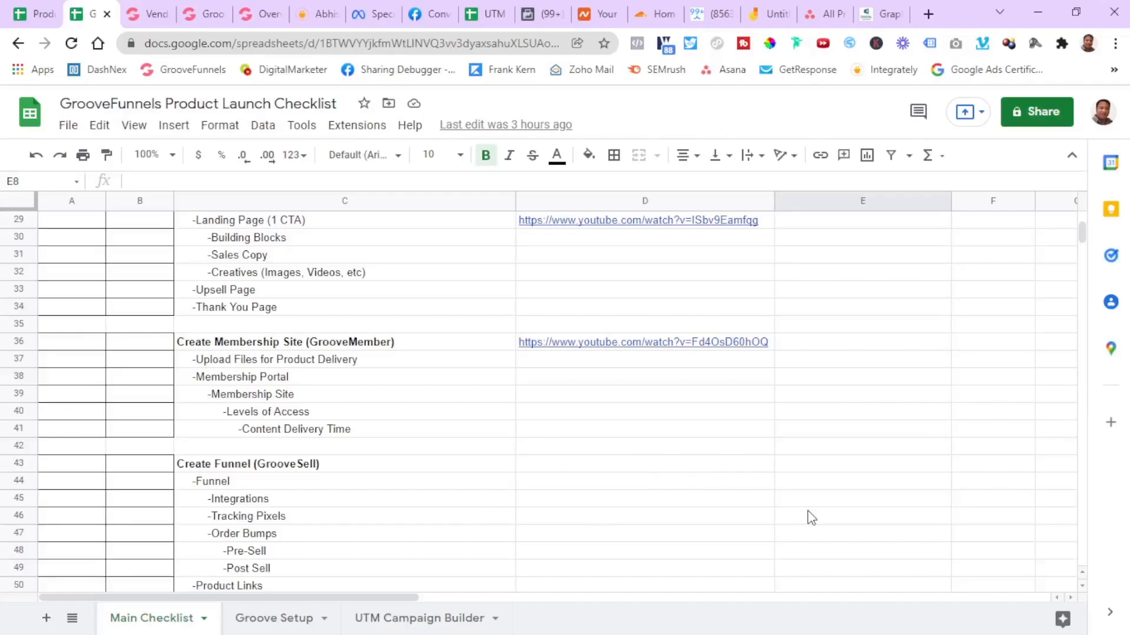
{"action": "scroll", "coordinate": [811, 518], "scroll_direction": "down", "scroll_amount": 2}
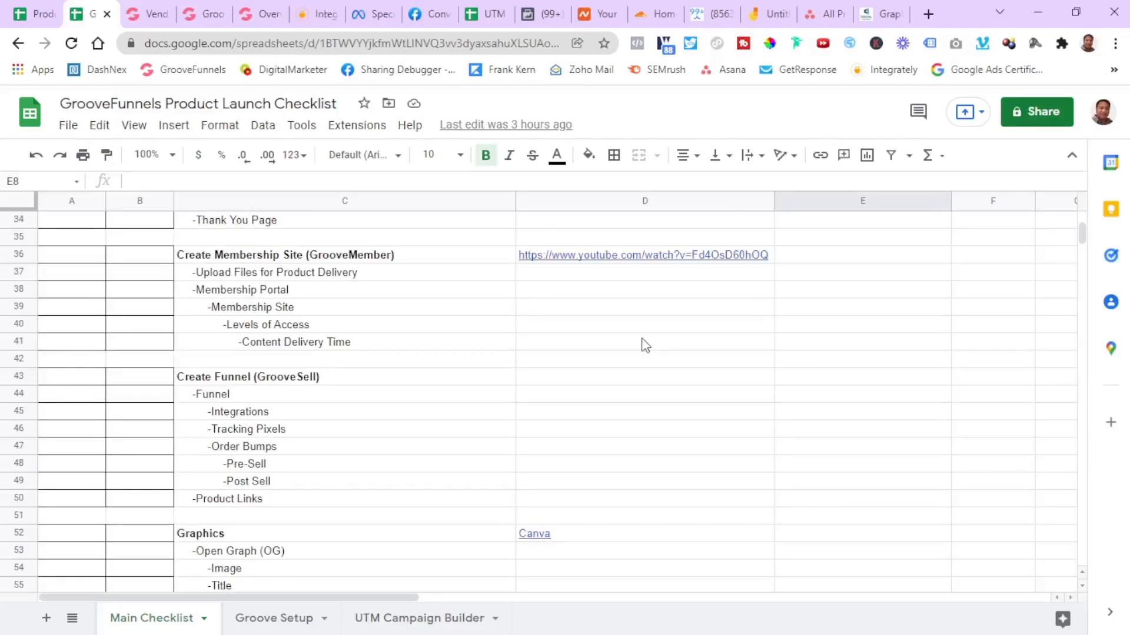
{"action": "scroll", "coordinate": [644, 344], "scroll_direction": "up", "scroll_amount": 4}
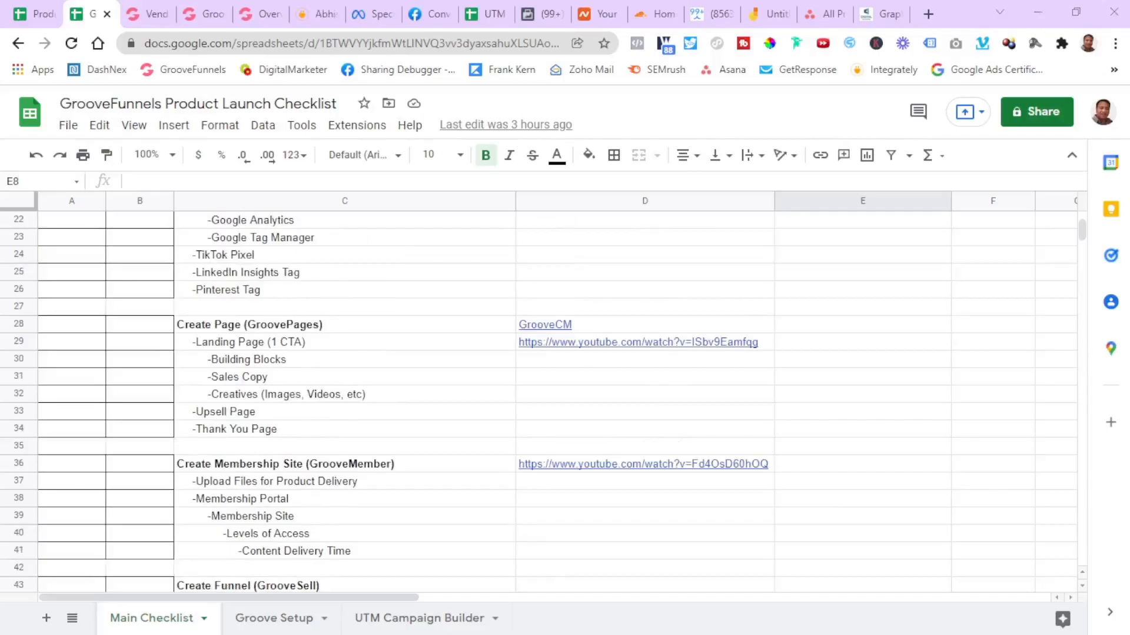
Switch to the Groove overview page, look over its quick links and open GrooveSell
{"action": "left_click", "coordinate": [205, 14]}
{"action": "left_click", "coordinate": [253, 15]}
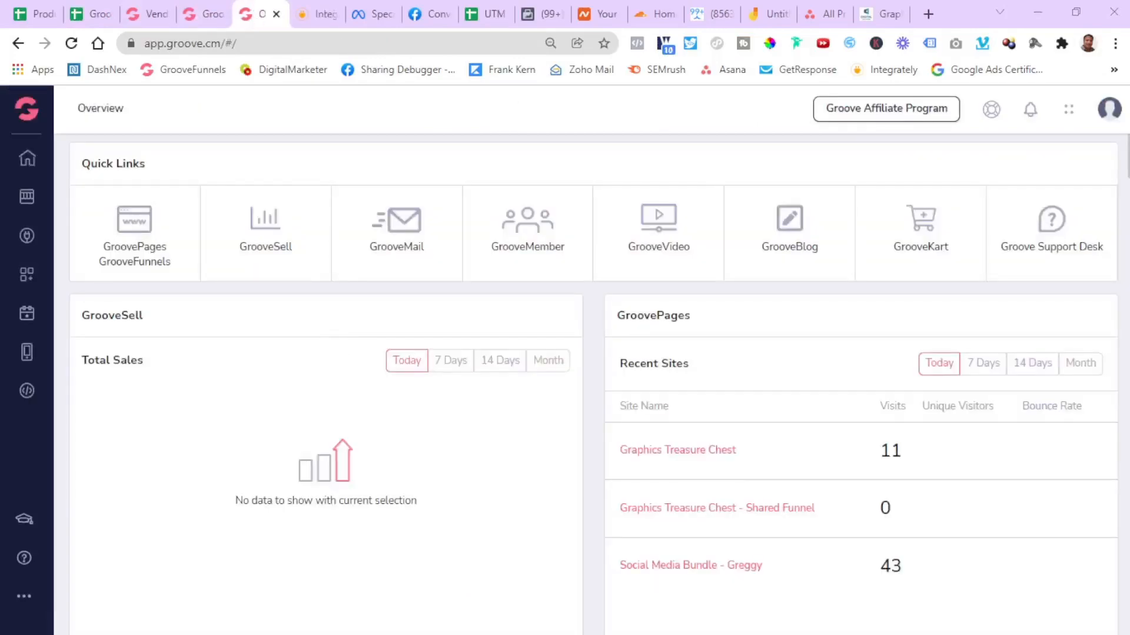
{"action": "scroll", "coordinate": [595, 388], "scroll_direction": "down", "scroll_amount": 2}
{"action": "scroll", "coordinate": [595, 388], "scroll_direction": "up", "scroll_amount": 2}
{"action": "left_click", "coordinate": [285, 252]}
Switch to the GroovePages builder, open the shared funnel's Graphics Treasure Chest index page and look through its content
{"action": "left_click", "coordinate": [197, 14]}
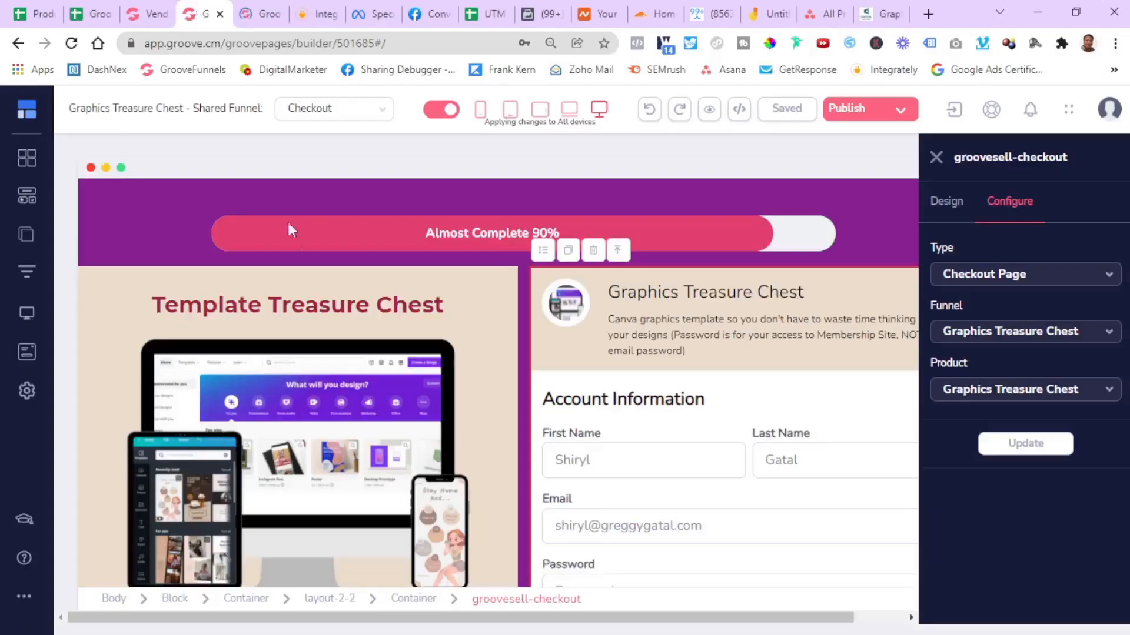
{"action": "scroll", "coordinate": [528, 493], "scroll_direction": "down", "scroll_amount": 2}
{"action": "scroll", "coordinate": [528, 493], "scroll_direction": "up", "scroll_amount": 2}
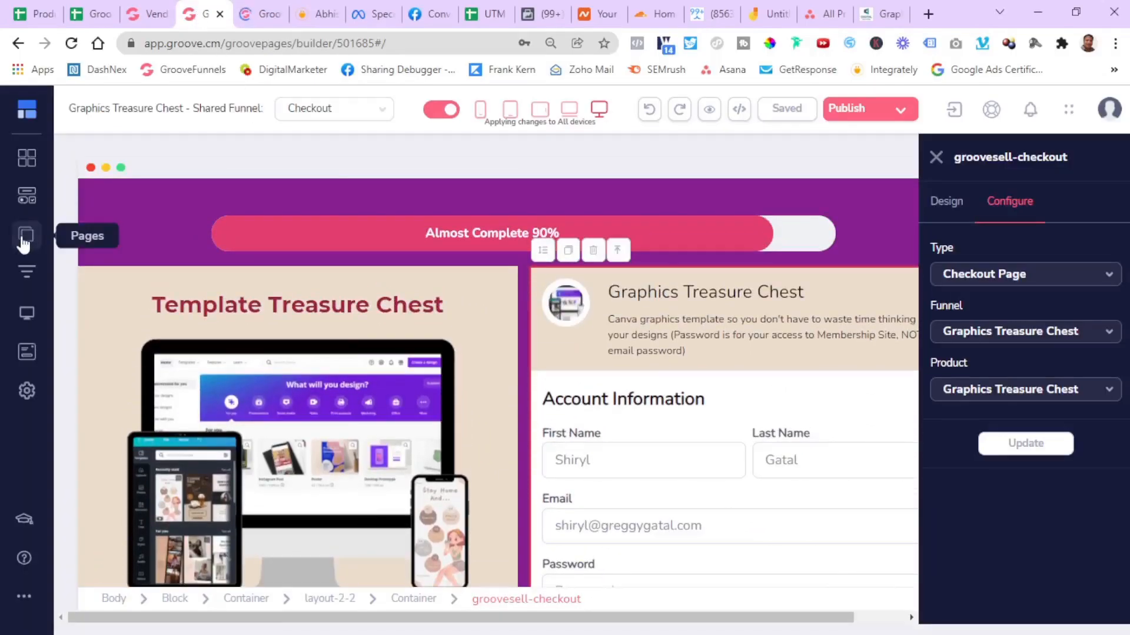
{"action": "left_click", "coordinate": [25, 236]}
{"action": "left_click", "coordinate": [170, 194]}
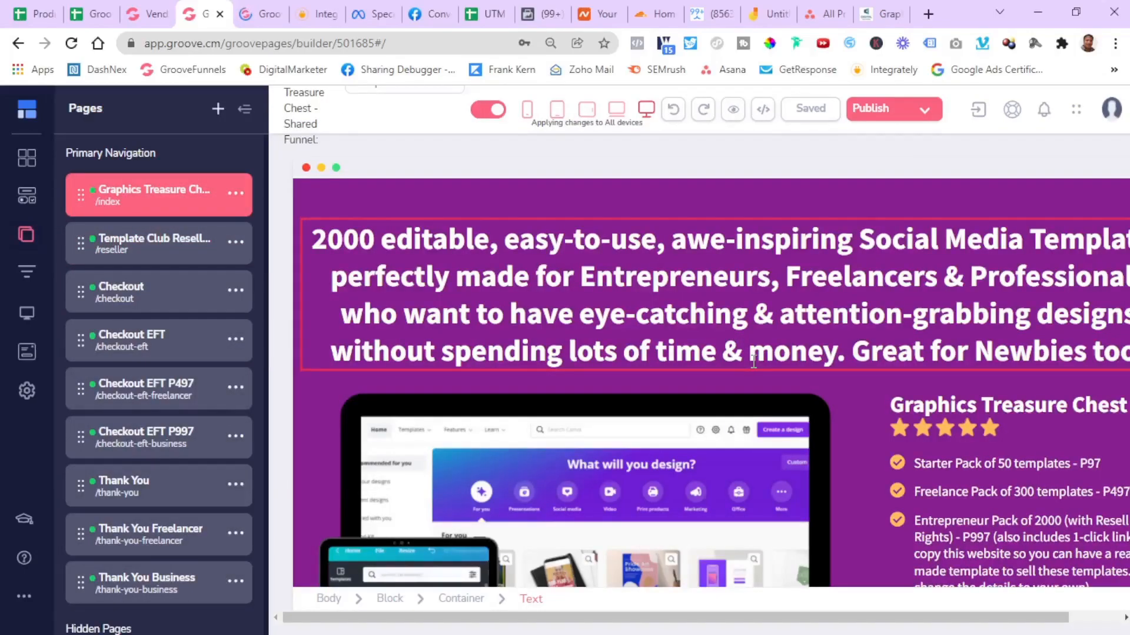
{"action": "scroll", "coordinate": [571, 350], "scroll_direction": "down", "scroll_amount": 15}
{"action": "scroll", "coordinate": [752, 361], "scroll_direction": "down", "scroll_amount": 15}
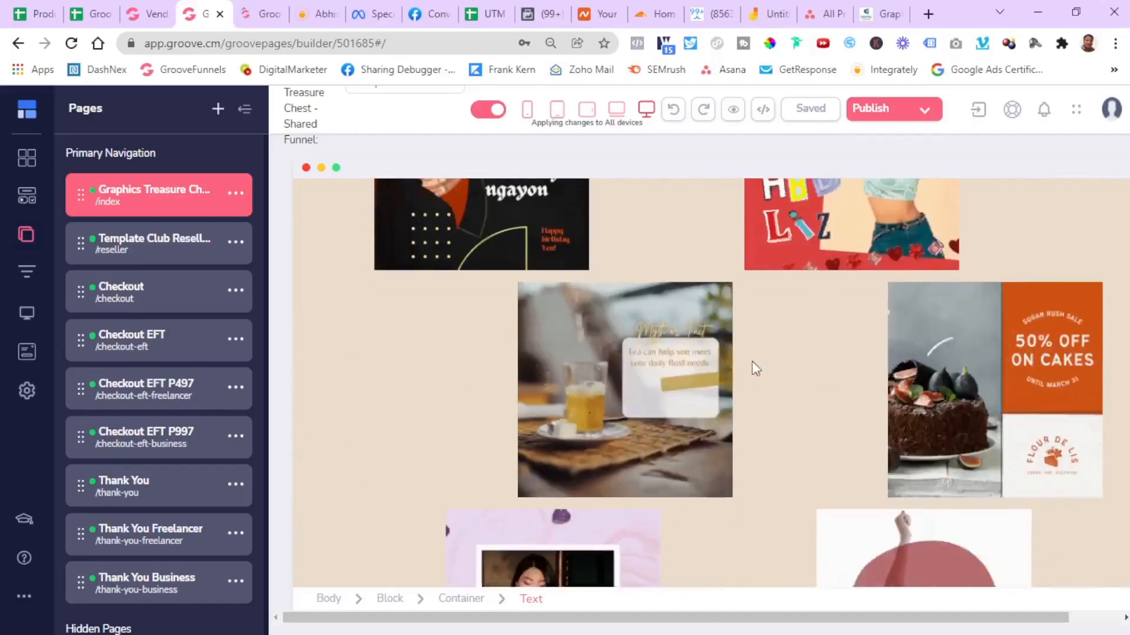
Look over the rest of the index page, from the How It Works section down to the bonus offers
{"action": "scroll", "coordinate": [751, 362], "scroll_direction": "down", "scroll_amount": 15}
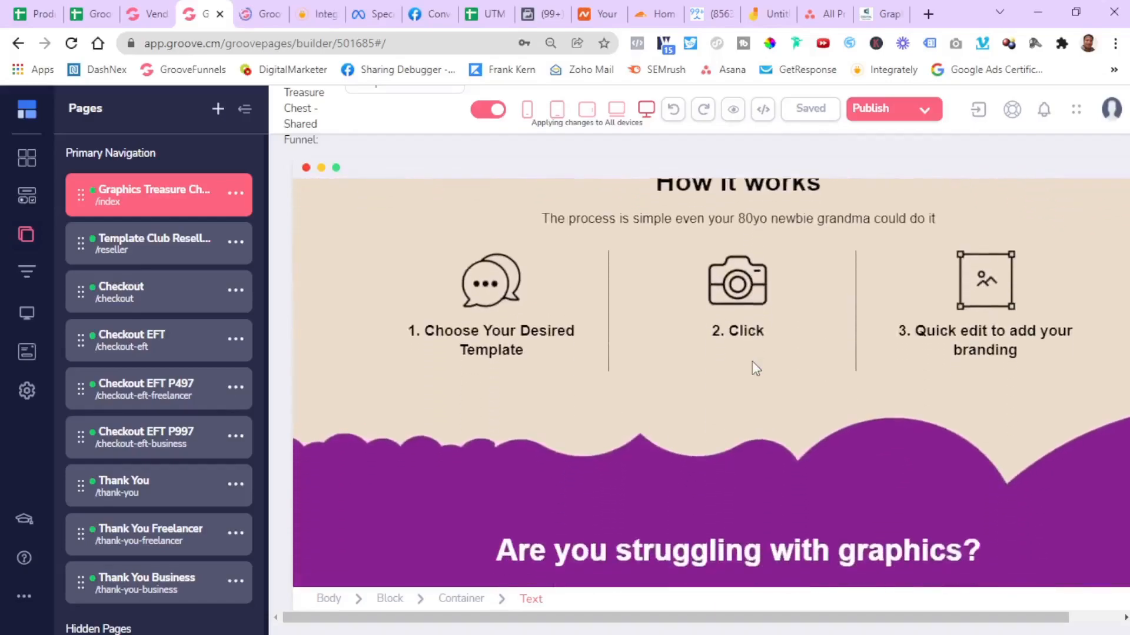
{"action": "scroll", "coordinate": [752, 361], "scroll_direction": "down", "scroll_amount": 2}
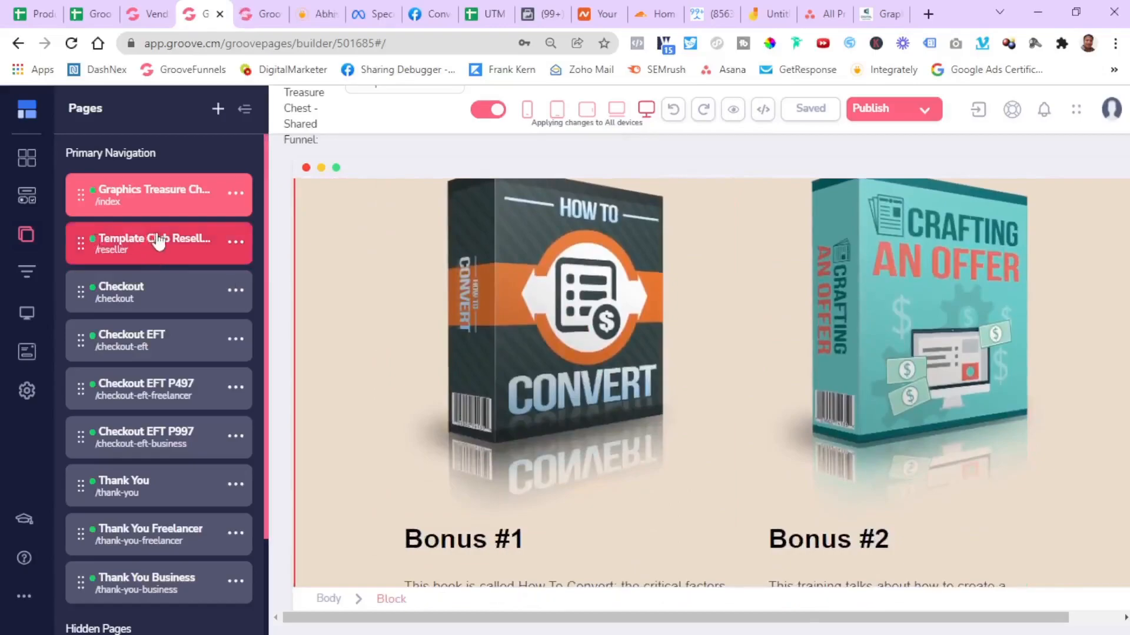
{"action": "scroll", "coordinate": [410, 345], "scroll_direction": "down", "scroll_amount": 6}
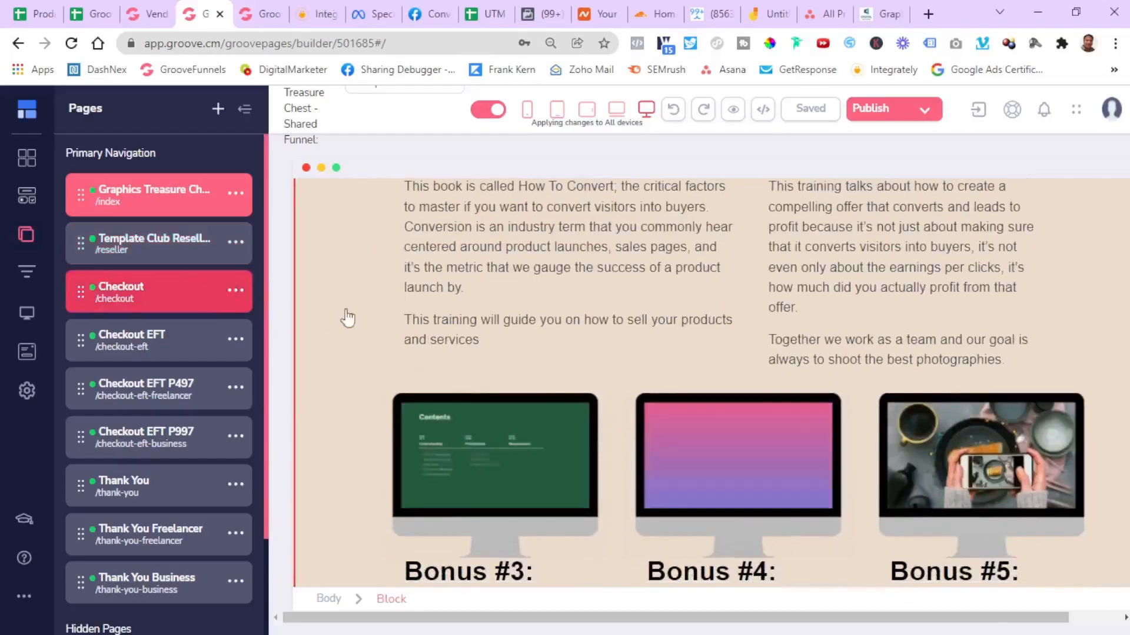
Open the funnel's Checkout page and look through its package descriptions, order form and bonuses
{"action": "left_click", "coordinate": [152, 301]}
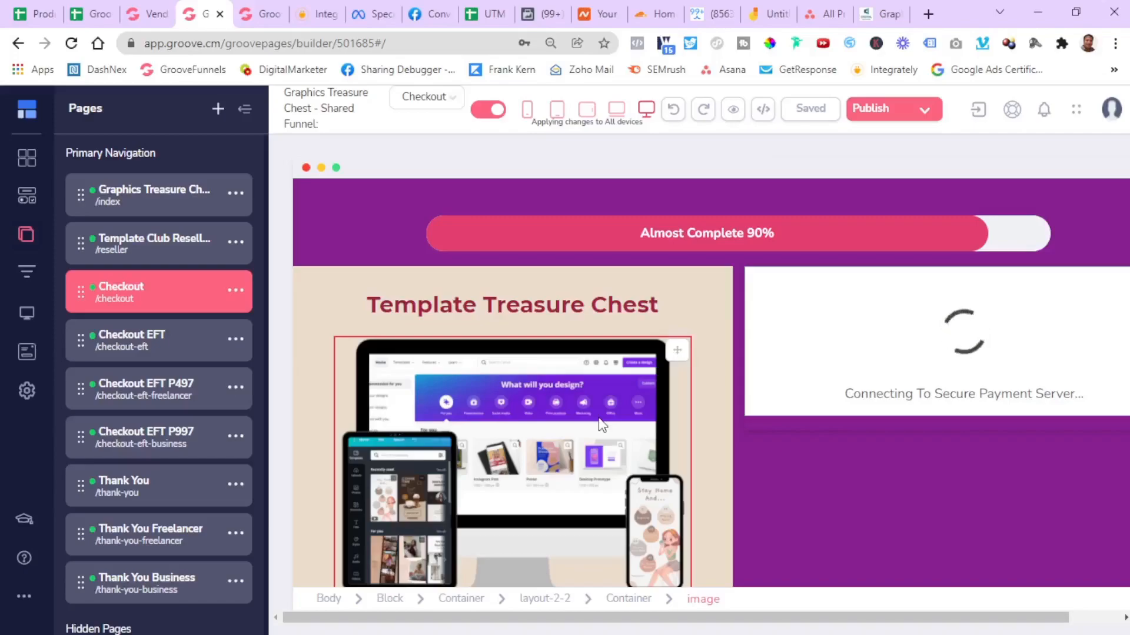
{"action": "scroll", "coordinate": [598, 418], "scroll_direction": "down", "scroll_amount": 20}
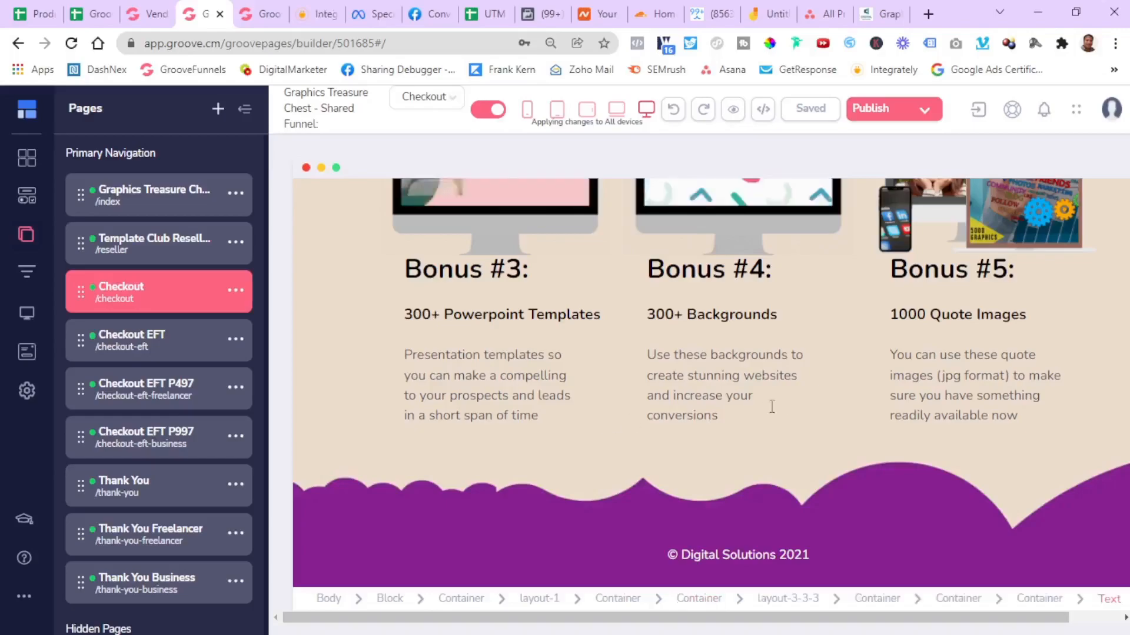
{"action": "scroll", "coordinate": [787, 403], "scroll_direction": "up", "scroll_amount": 2}
{"action": "scroll", "coordinate": [787, 402], "scroll_direction": "up", "scroll_amount": 5}
{"action": "scroll", "coordinate": [788, 402], "scroll_direction": "up", "scroll_amount": 8}
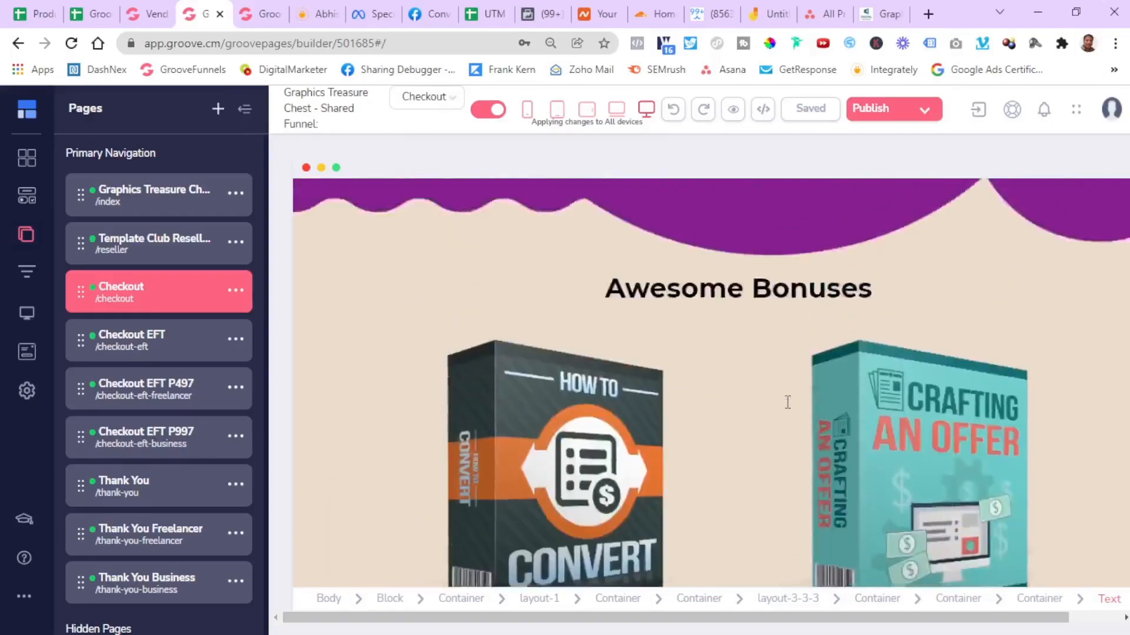
{"action": "scroll", "coordinate": [787, 403], "scroll_direction": "up", "scroll_amount": 11}
{"action": "scroll", "coordinate": [789, 404], "scroll_direction": "down", "scroll_amount": 3}
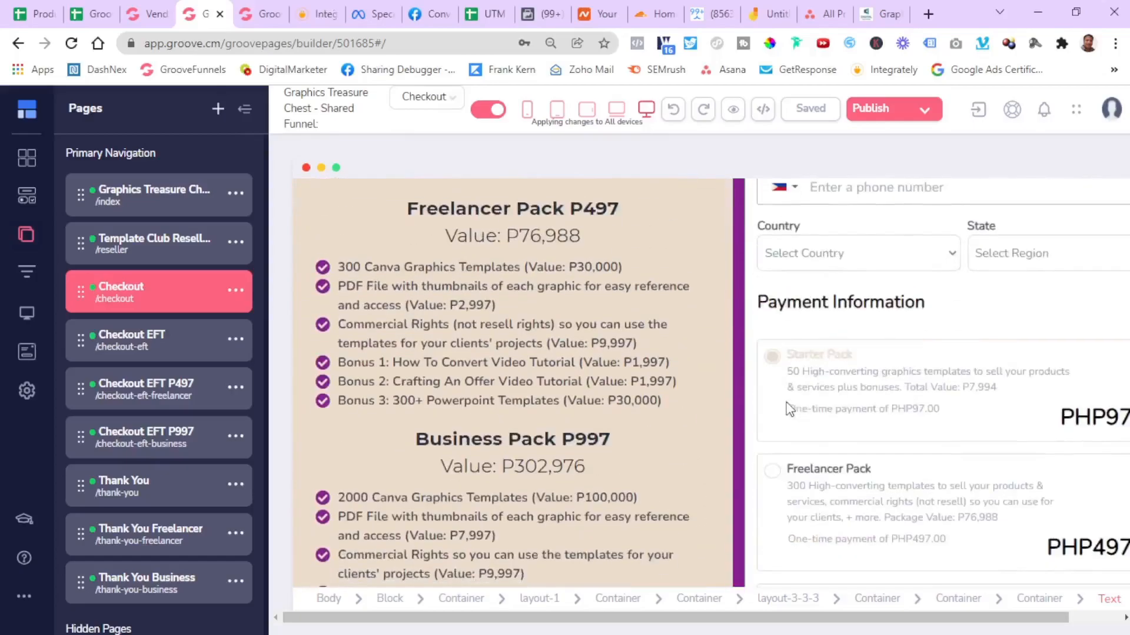
{"action": "scroll", "coordinate": [641, 303], "scroll_direction": "up", "scroll_amount": 8}
{"action": "scroll", "coordinate": [900, 230], "scroll_direction": "down", "scroll_amount": 4}
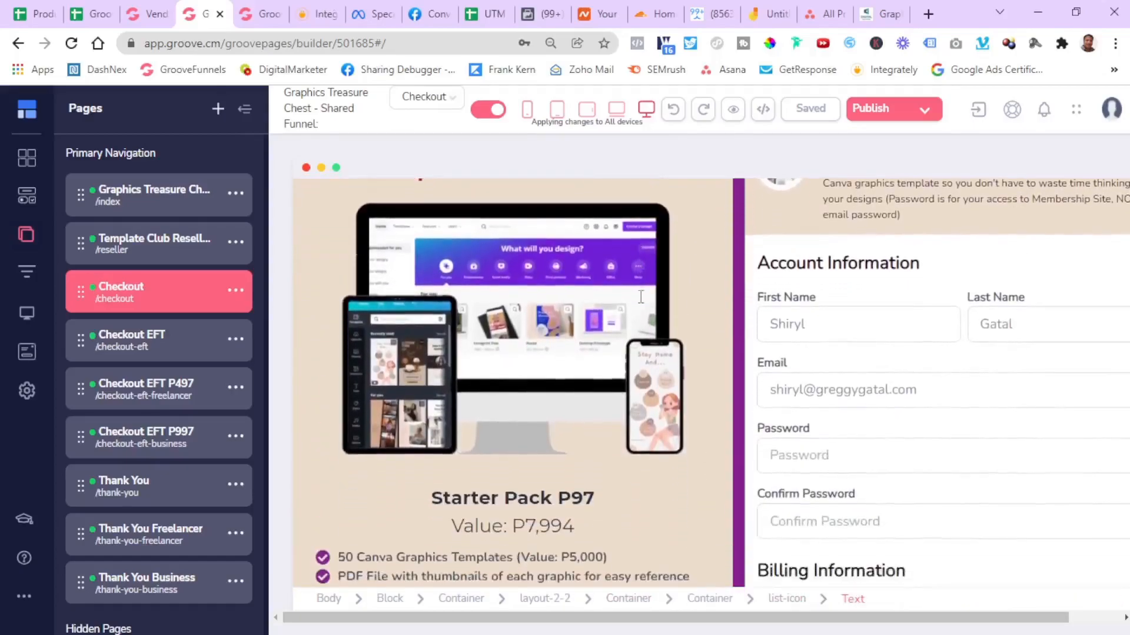
{"action": "scroll", "coordinate": [901, 231], "scroll_direction": "up", "scroll_amount": 4}
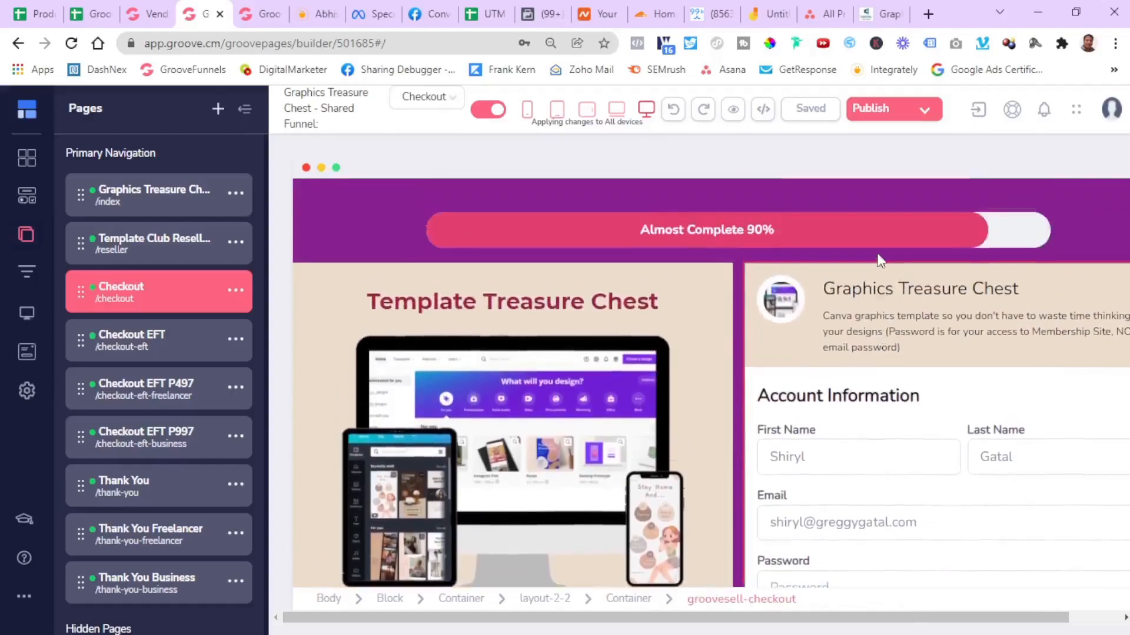
Select the embedded GrooveSell checkout form and examine its fields, package options, PayPal payment and the alternative GCash, BPI or UnionBank purchase links
{"action": "left_click", "coordinate": [928, 463]}
{"action": "scroll", "coordinate": [740, 511], "scroll_direction": "down", "scroll_amount": 10}
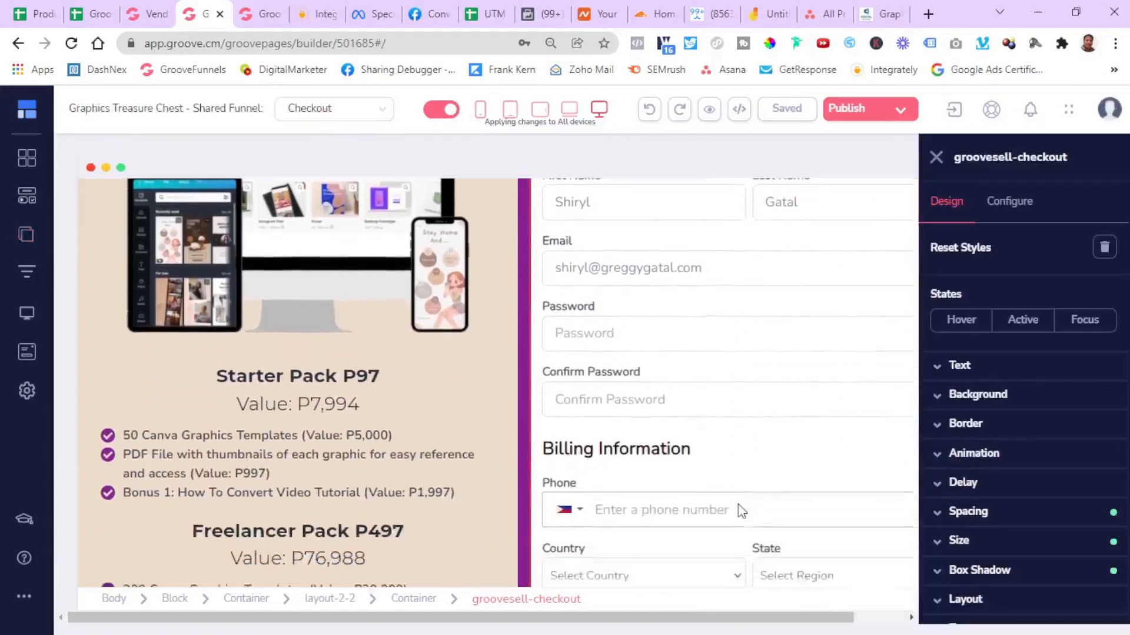
{"action": "scroll", "coordinate": [738, 504], "scroll_direction": "down", "scroll_amount": 2}
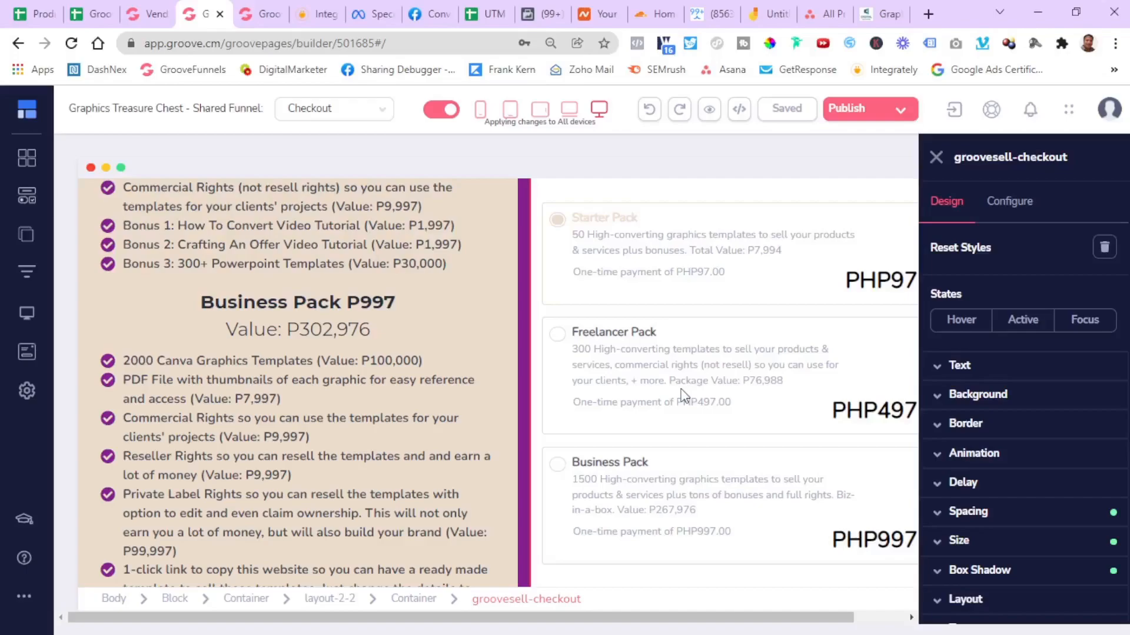
{"action": "scroll", "coordinate": [682, 486], "scroll_direction": "down", "scroll_amount": 5}
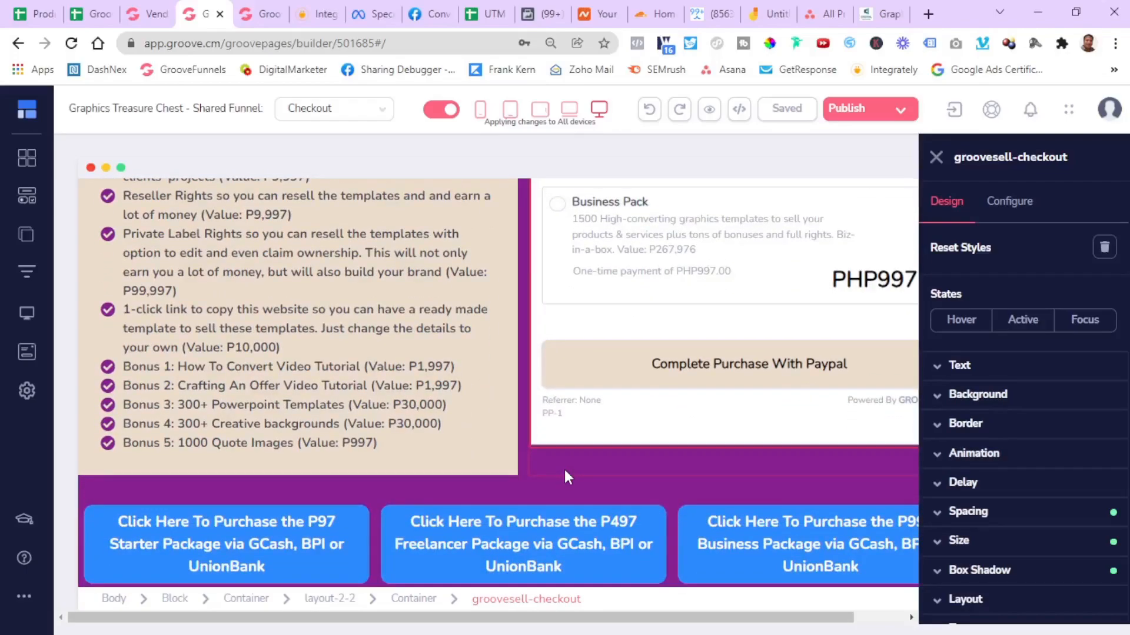
{"action": "scroll", "coordinate": [566, 471], "scroll_direction": "down", "scroll_amount": 3}
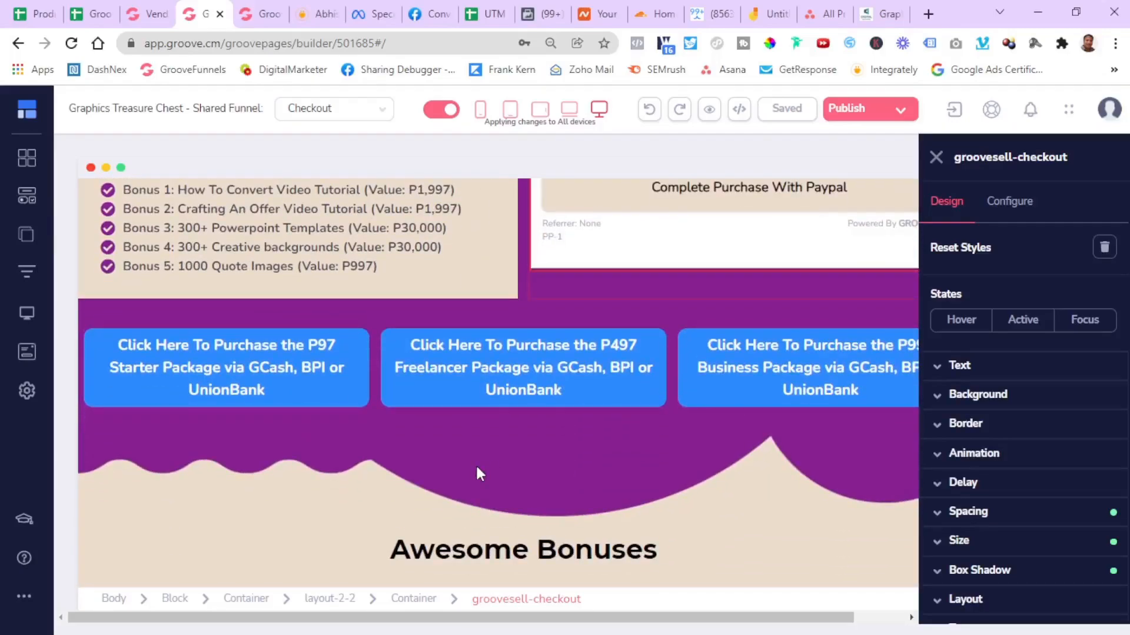
{"action": "scroll", "coordinate": [476, 468], "scroll_direction": "down", "scroll_amount": 1}
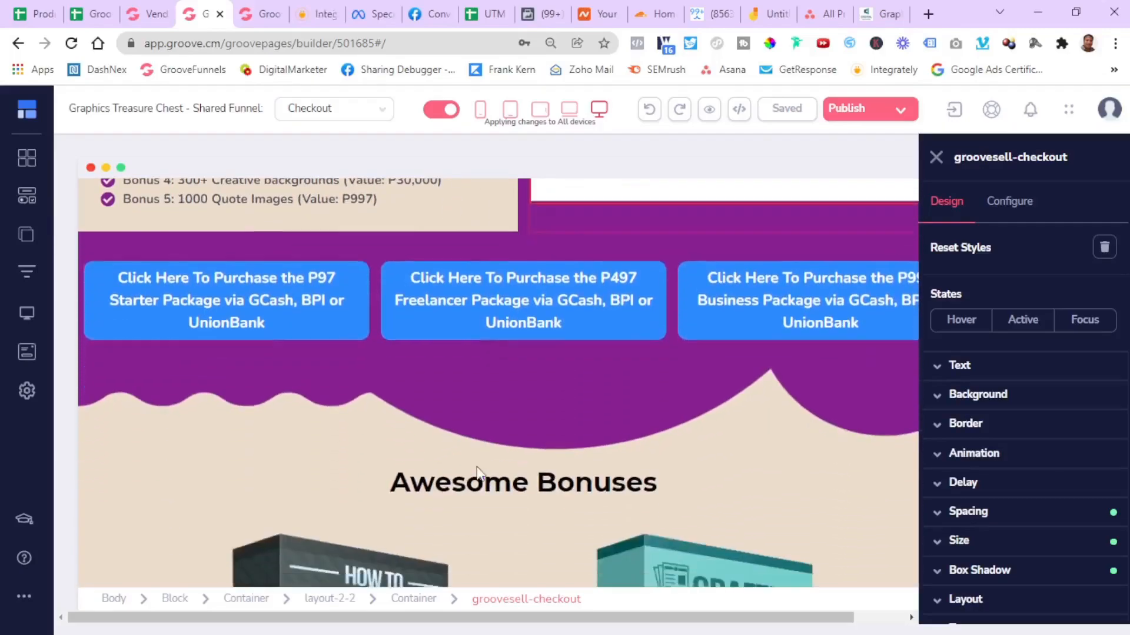
{"action": "scroll", "coordinate": [476, 468], "scroll_direction": "up", "scroll_amount": 1}
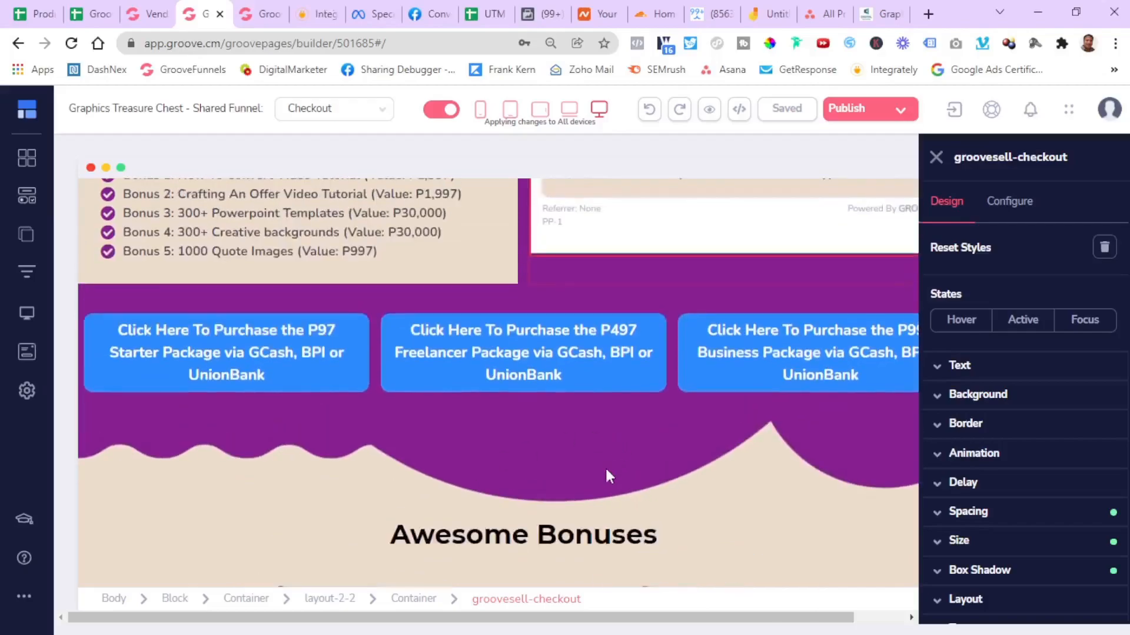
{"action": "scroll", "coordinate": [530, 442], "scroll_direction": "up", "scroll_amount": 8}
{"action": "scroll", "coordinate": [532, 449], "scroll_direction": "up", "scroll_amount": 2}
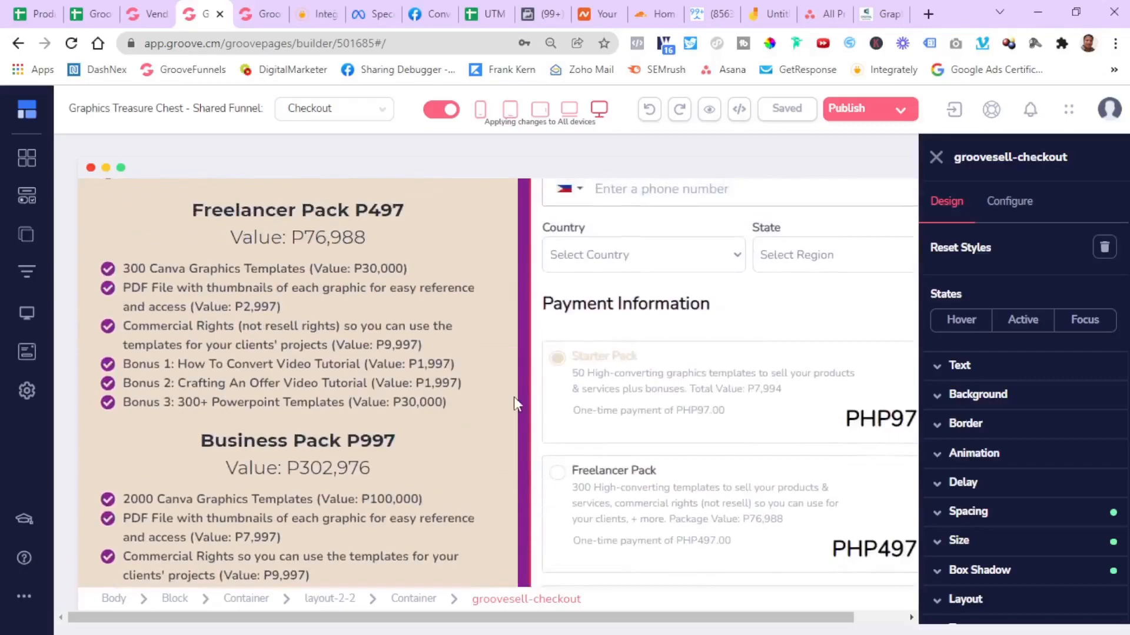
{"action": "scroll", "coordinate": [514, 396], "scroll_direction": "up", "scroll_amount": 4}
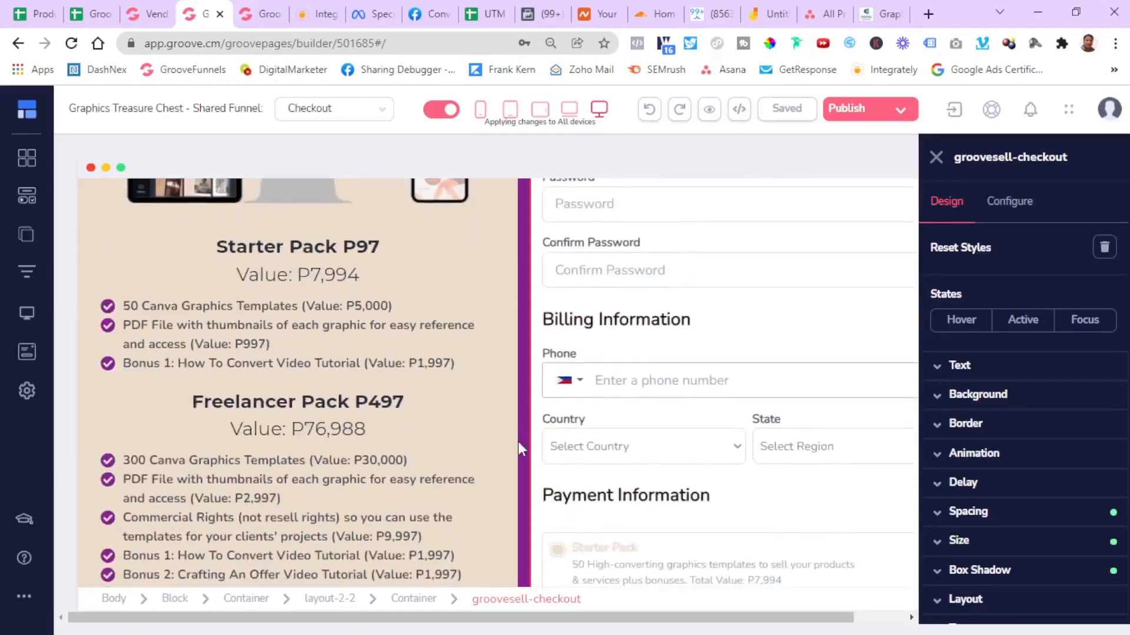
{"action": "scroll", "coordinate": [518, 442], "scroll_direction": "down", "scroll_amount": 7}
{"action": "scroll", "coordinate": [518, 442], "scroll_direction": "down", "scroll_amount": 2}
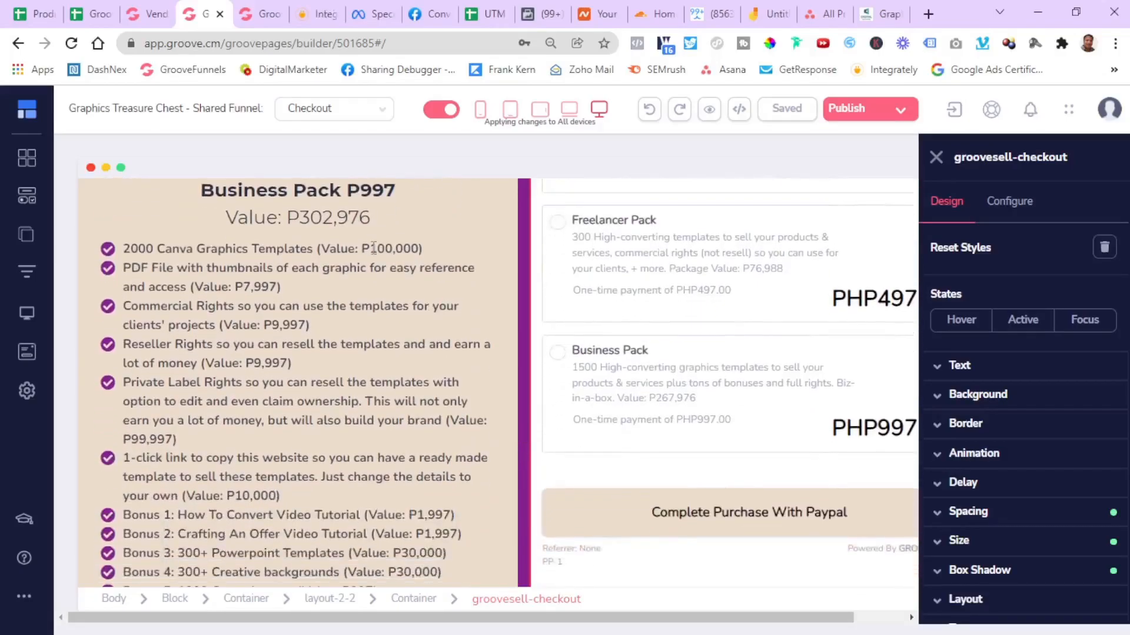
Switch to GrooveSell, open the frontend product of the Graphics Treasure Chest product funnel for editing, and review its product info
{"action": "left_click", "coordinate": [259, 14]}
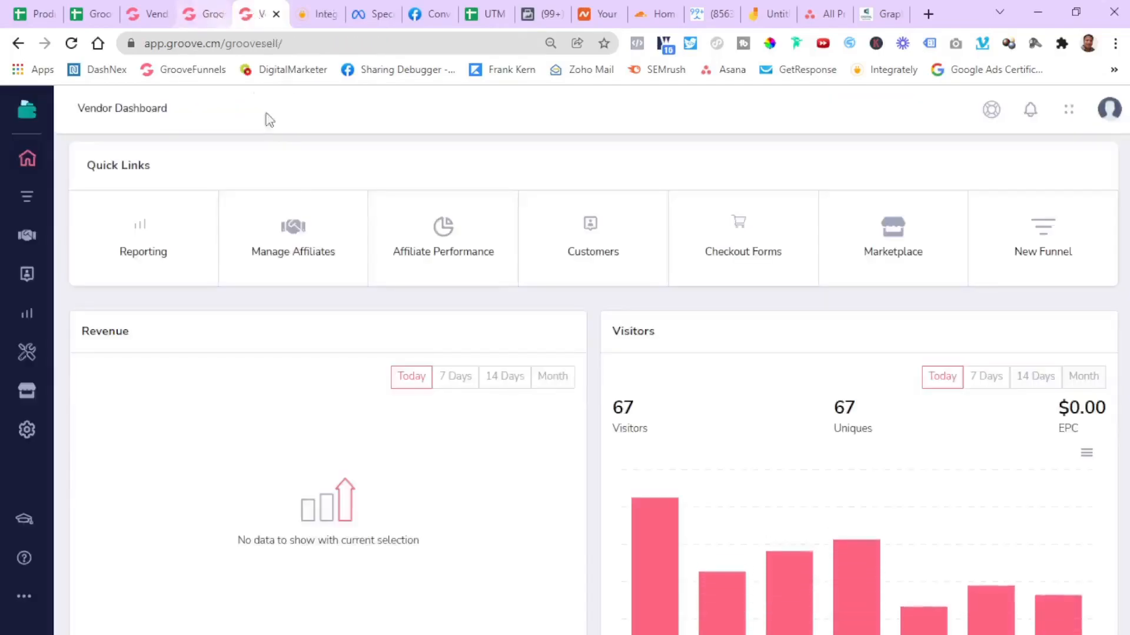
{"action": "left_click", "coordinate": [36, 196]}
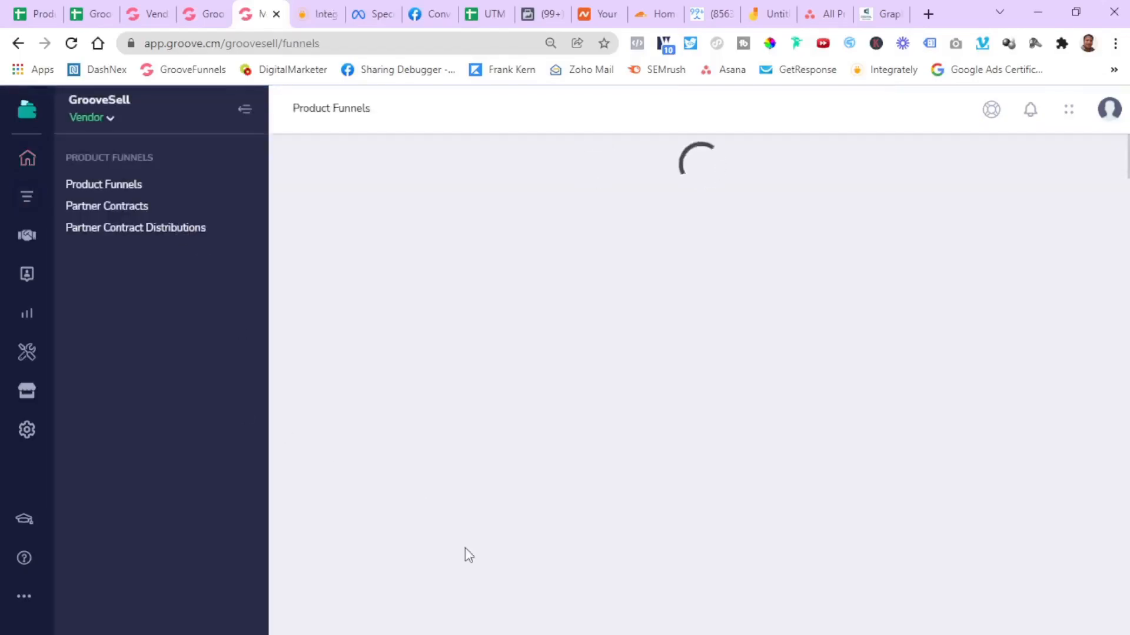
{"action": "scroll", "coordinate": [468, 553], "scroll_direction": "down", "scroll_amount": 5}
{"action": "scroll", "coordinate": [466, 555], "scroll_direction": "down", "scroll_amount": 3}
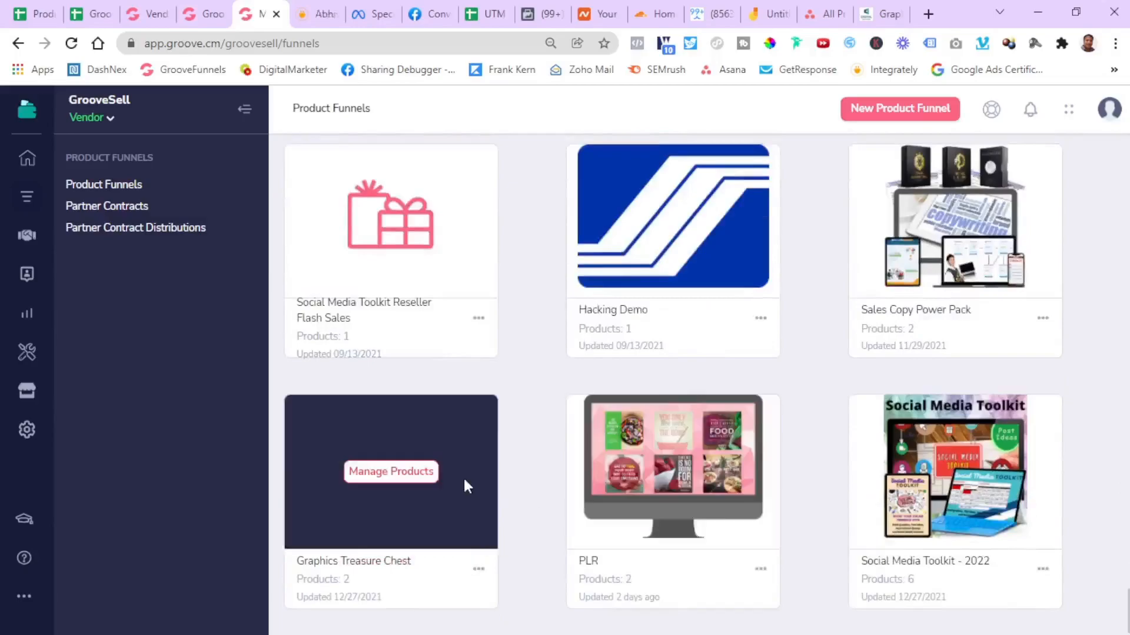
{"action": "left_click", "coordinate": [383, 472]}
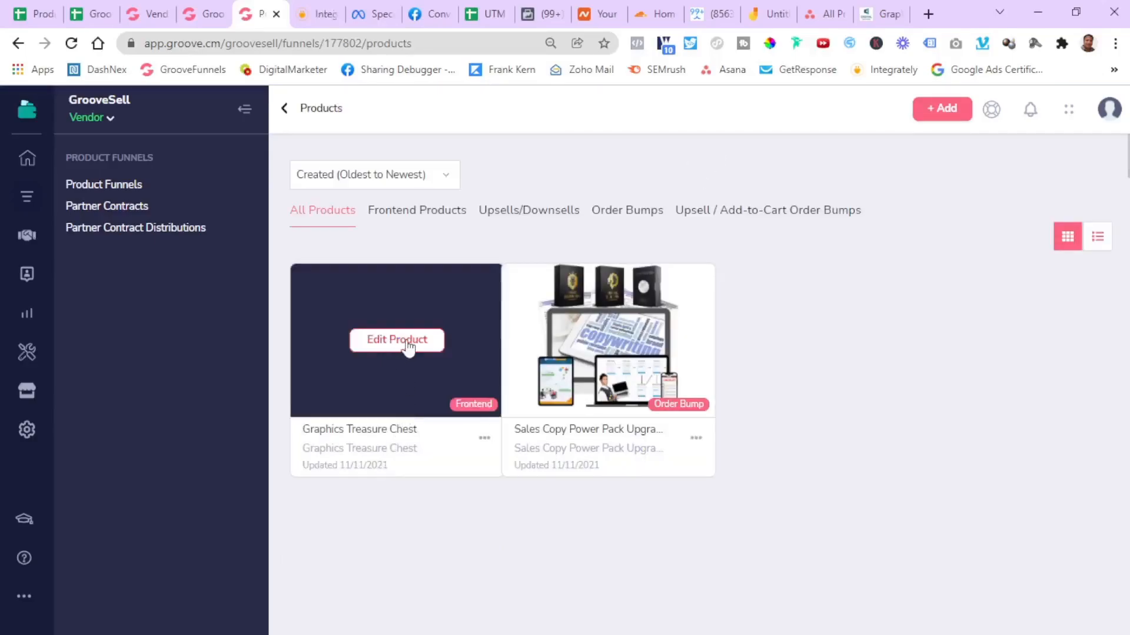
{"action": "left_click", "coordinate": [406, 341]}
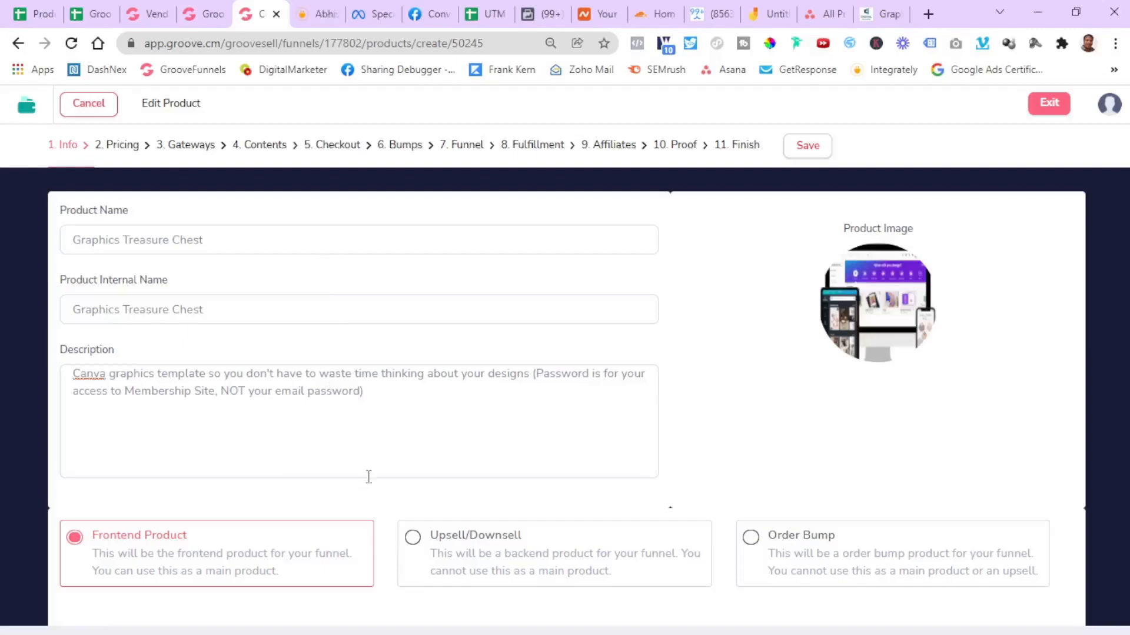
{"action": "scroll", "coordinate": [369, 476], "scroll_direction": "down", "scroll_amount": 1}
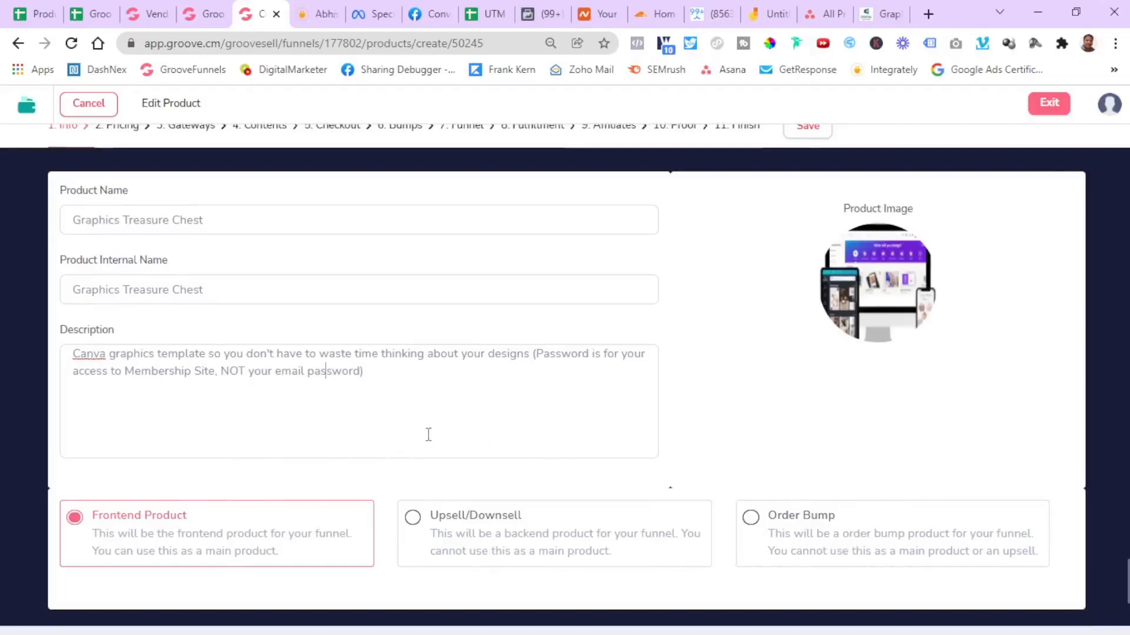
{"action": "scroll", "coordinate": [343, 223], "scroll_direction": "up", "scroll_amount": 1}
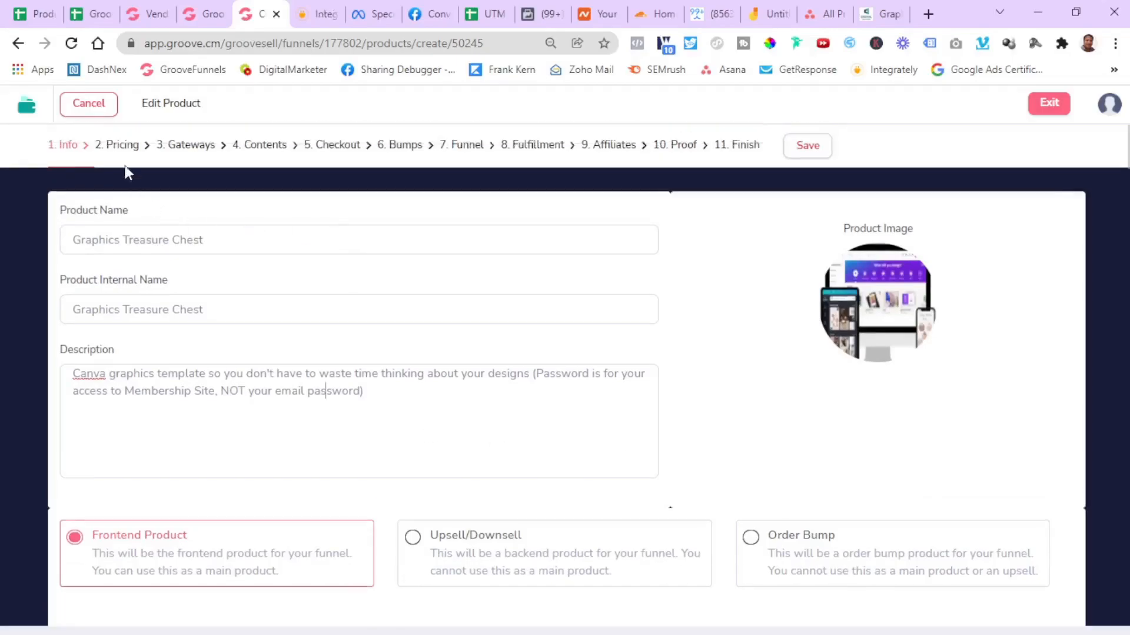
Open the product's pricing plans and review the Starter Pack EFT price point's description, type and price
{"action": "left_click", "coordinate": [123, 146]}
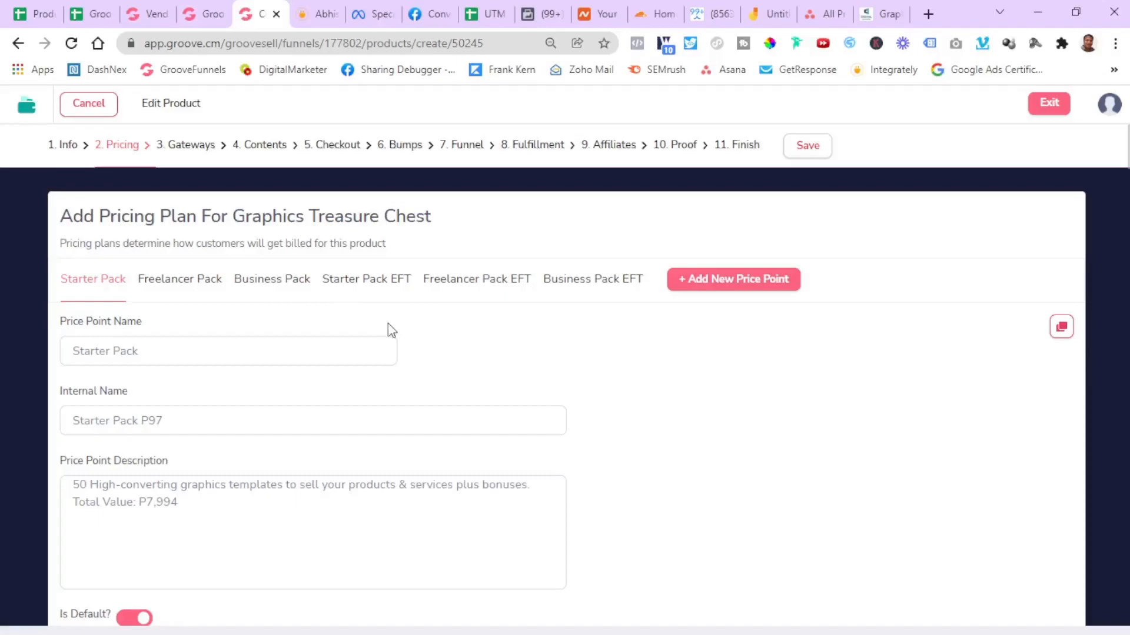
{"action": "left_click", "coordinate": [376, 282]}
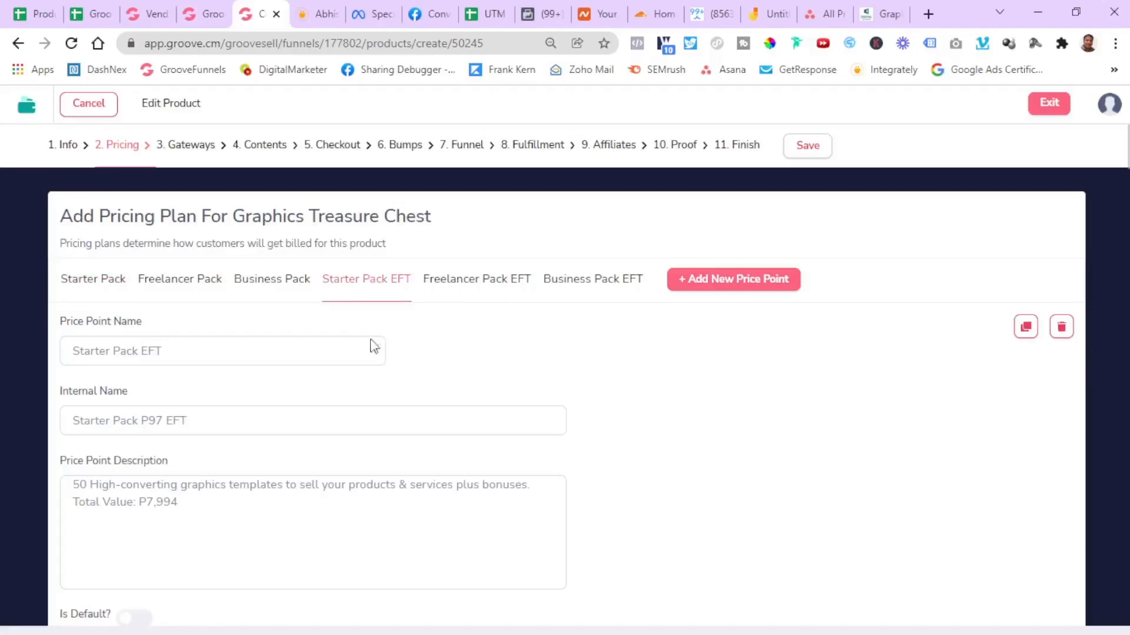
{"action": "scroll", "coordinate": [323, 430], "scroll_direction": "down", "scroll_amount": 5}
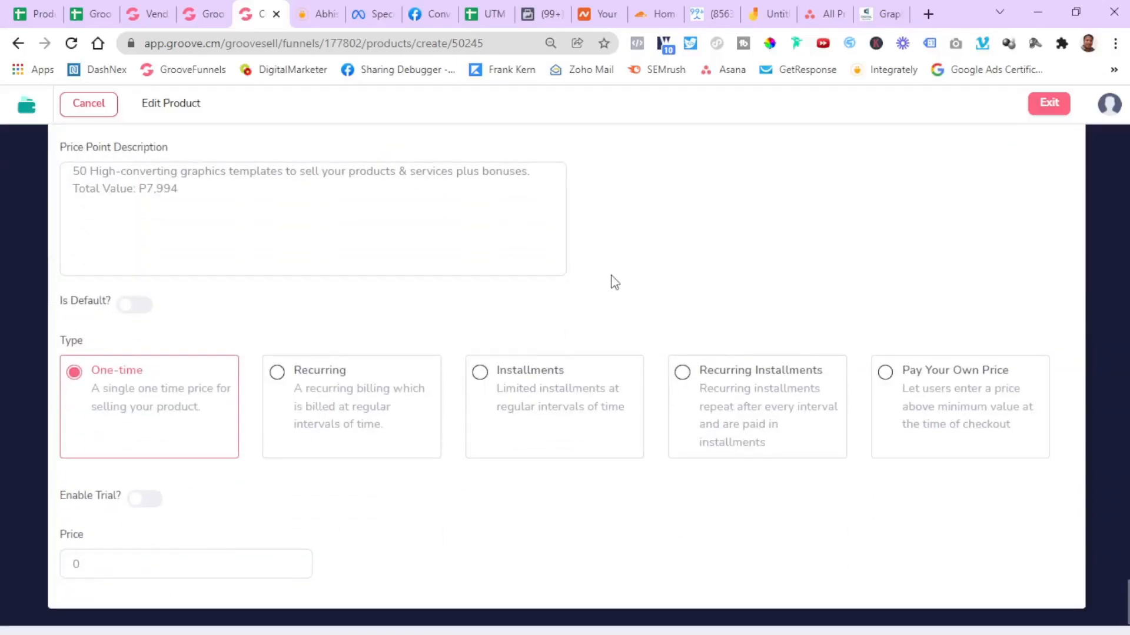
{"action": "scroll", "coordinate": [615, 282], "scroll_direction": "up", "scroll_amount": 5}
{"action": "scroll", "coordinate": [614, 282], "scroll_direction": "up", "scroll_amount": 1}
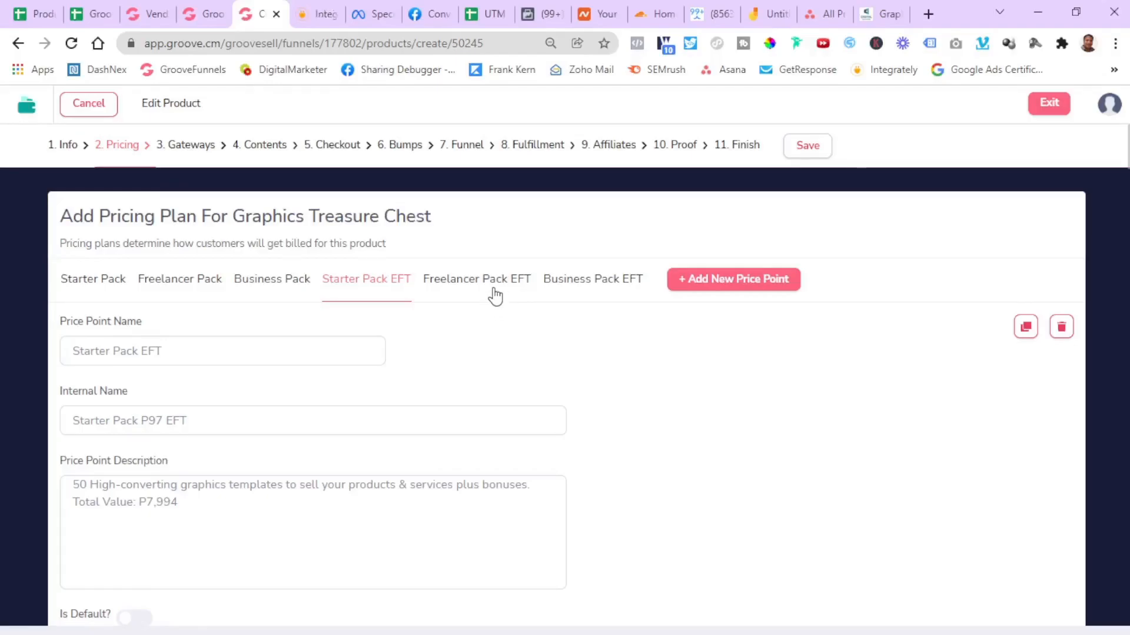
Review the Starter Pack, Freelancer Pack and Business Pack price points, including the Business Pack's payment type and price
{"action": "left_click", "coordinate": [89, 291]}
{"action": "scroll", "coordinate": [336, 478], "scroll_direction": "down", "scroll_amount": 1}
{"action": "scroll", "coordinate": [336, 478], "scroll_direction": "down", "scroll_amount": 4}
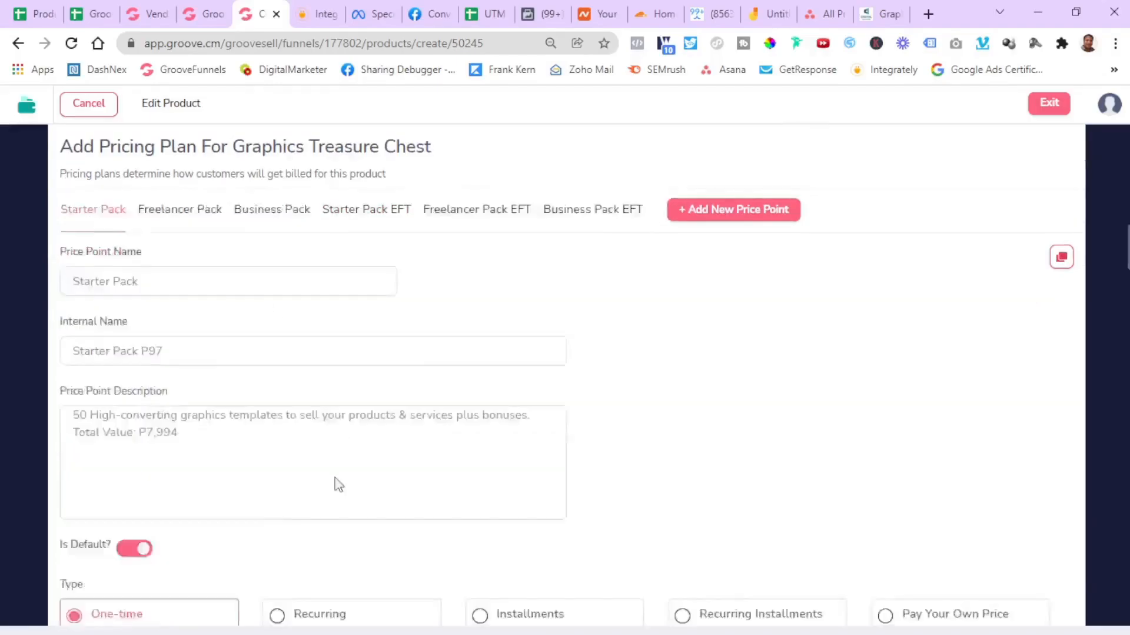
{"action": "scroll", "coordinate": [336, 483], "scroll_direction": "up", "scroll_amount": 5}
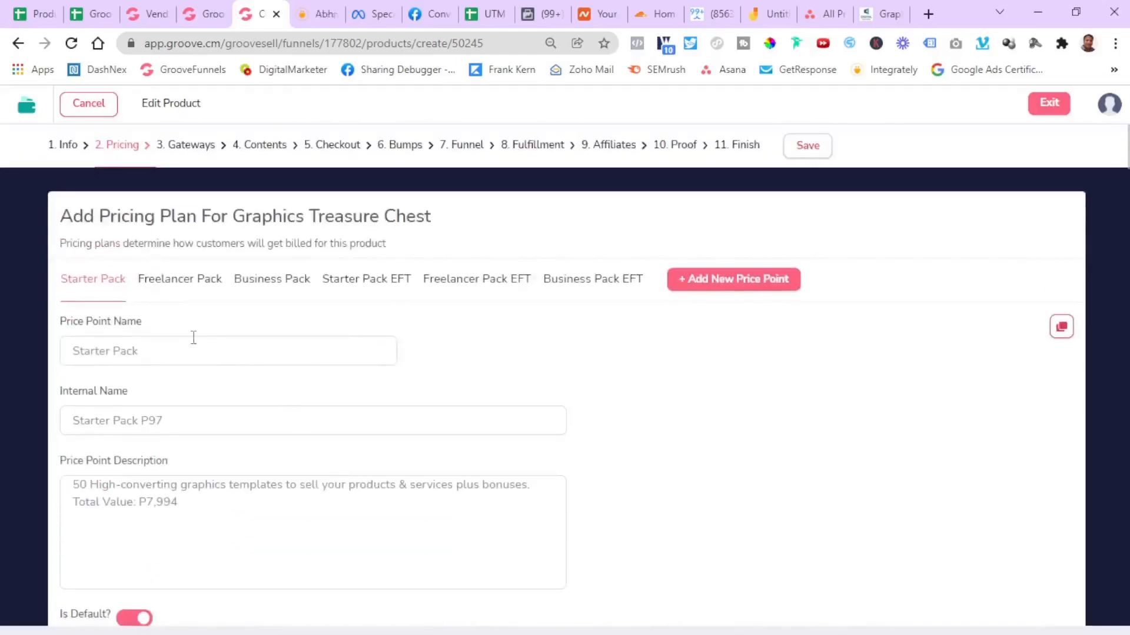
{"action": "left_click", "coordinate": [179, 284]}
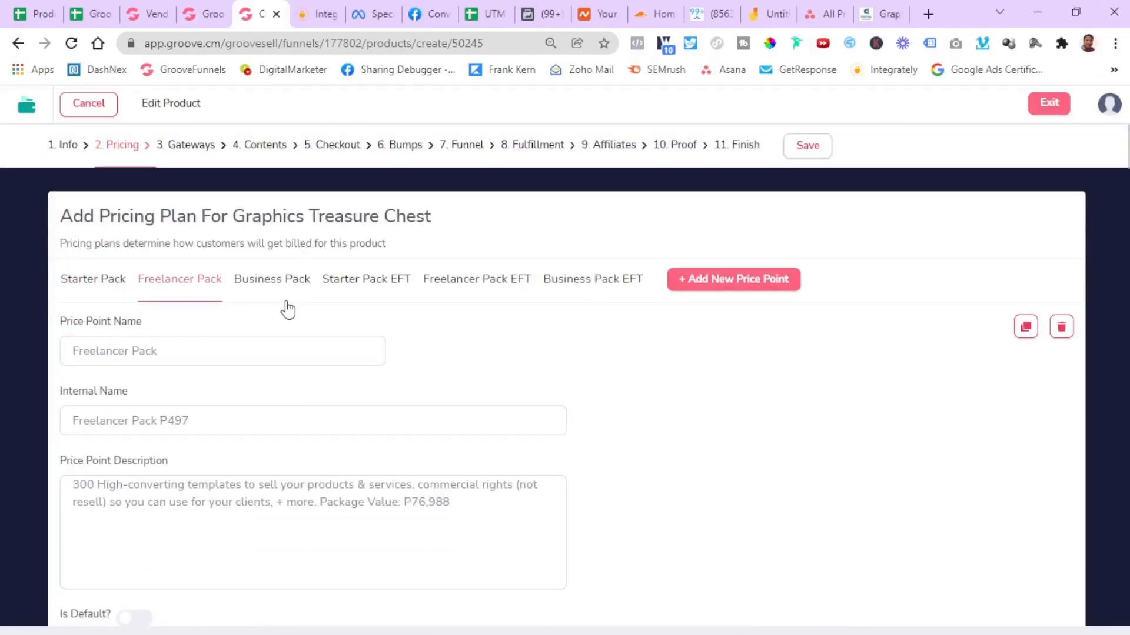
{"action": "left_click", "coordinate": [273, 283]}
{"action": "scroll", "coordinate": [597, 399], "scroll_direction": "down", "scroll_amount": 3}
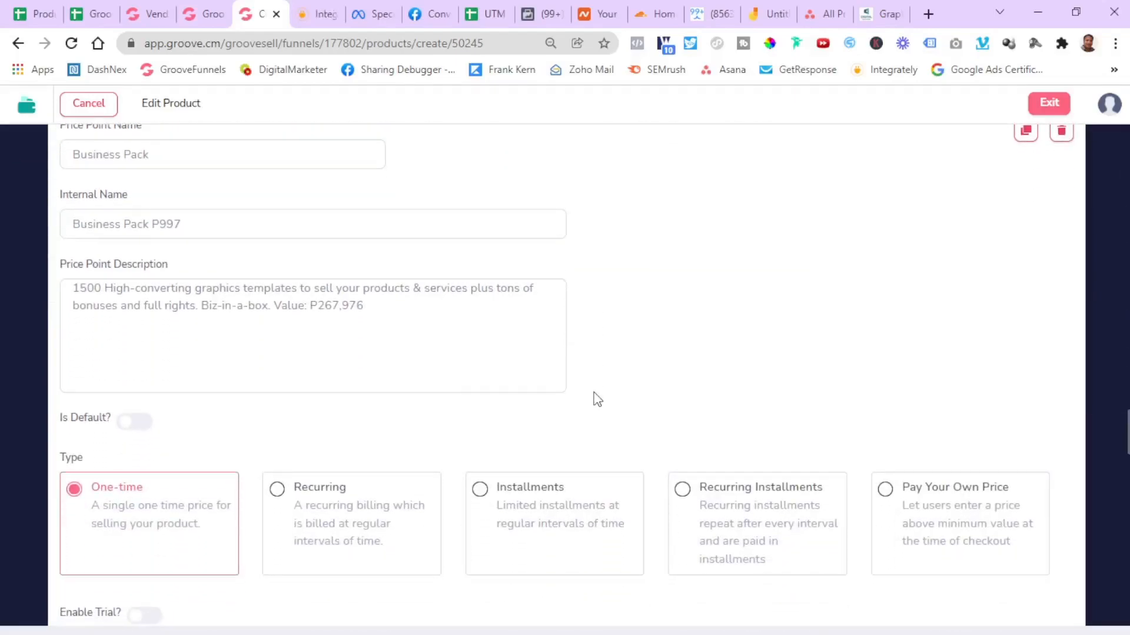
{"action": "scroll", "coordinate": [597, 400], "scroll_direction": "up", "scroll_amount": 3}
{"action": "scroll", "coordinate": [598, 400], "scroll_direction": "down", "scroll_amount": 4}
{"action": "scroll", "coordinate": [597, 400], "scroll_direction": "up", "scroll_amount": 1}
{"action": "scroll", "coordinate": [597, 400], "scroll_direction": "up", "scroll_amount": 1}
{"action": "scroll", "coordinate": [596, 400], "scroll_direction": "down", "scroll_amount": 4}
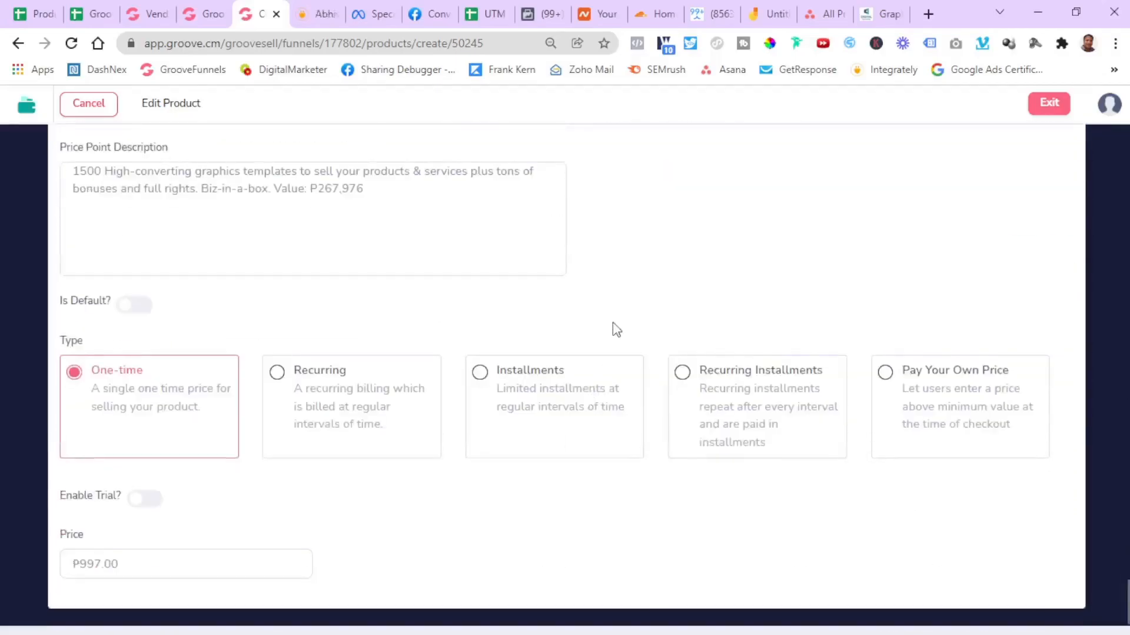
{"action": "scroll", "coordinate": [613, 328], "scroll_direction": "up", "scroll_amount": 5}
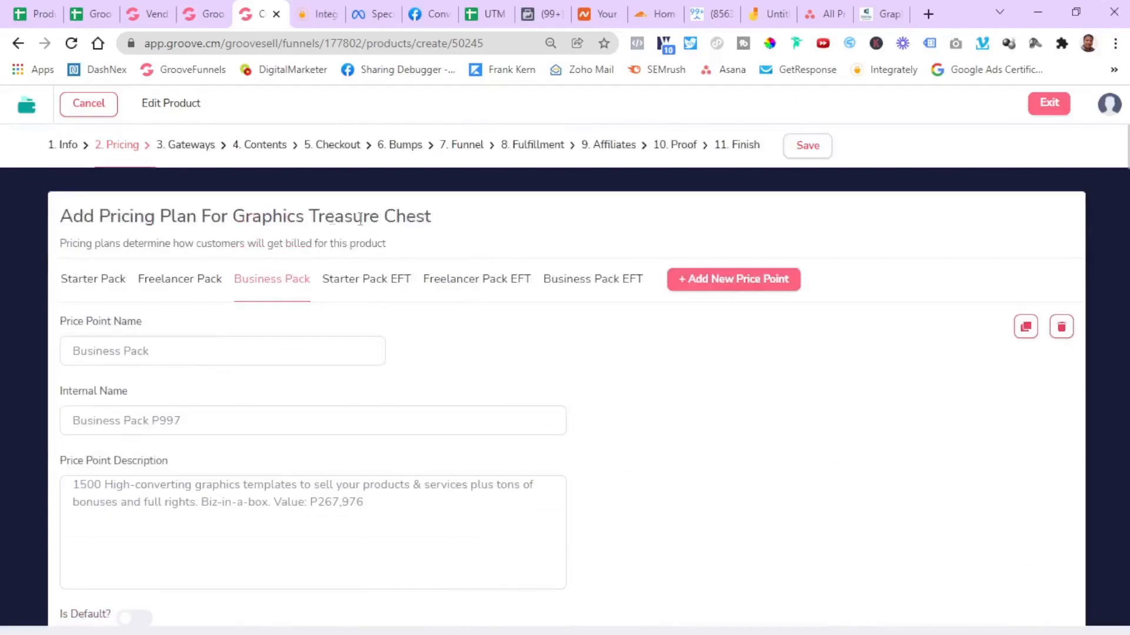
Review the product's payment gateways and the PayPal accounts set up in the vendor settings, returning to the product editor
{"action": "left_click", "coordinate": [191, 145]}
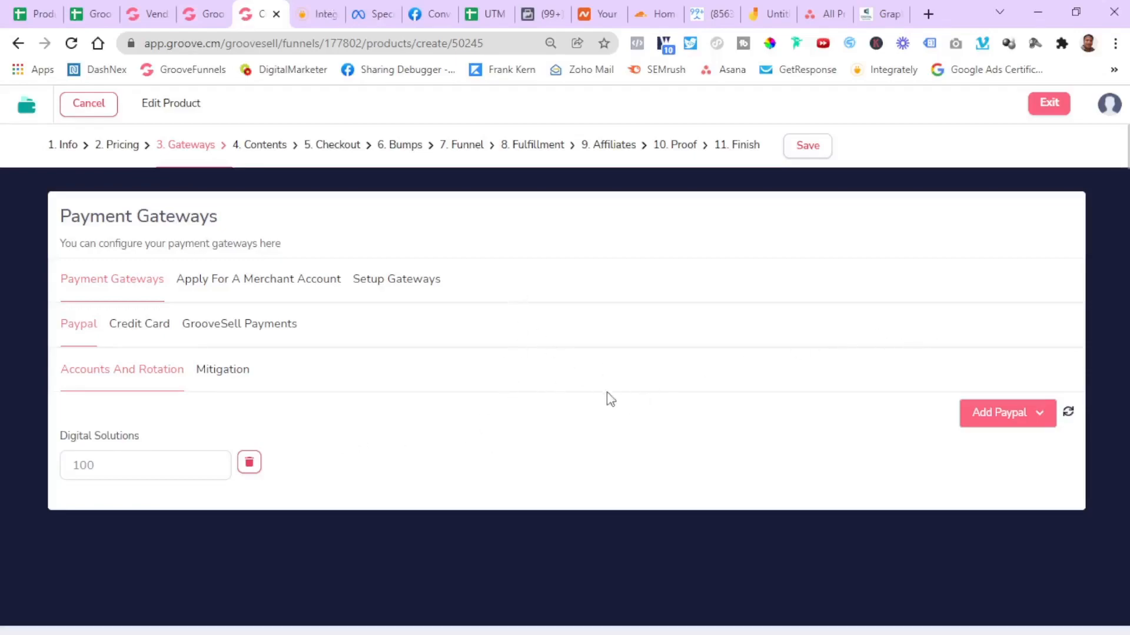
{"action": "left_click", "coordinate": [415, 280]}
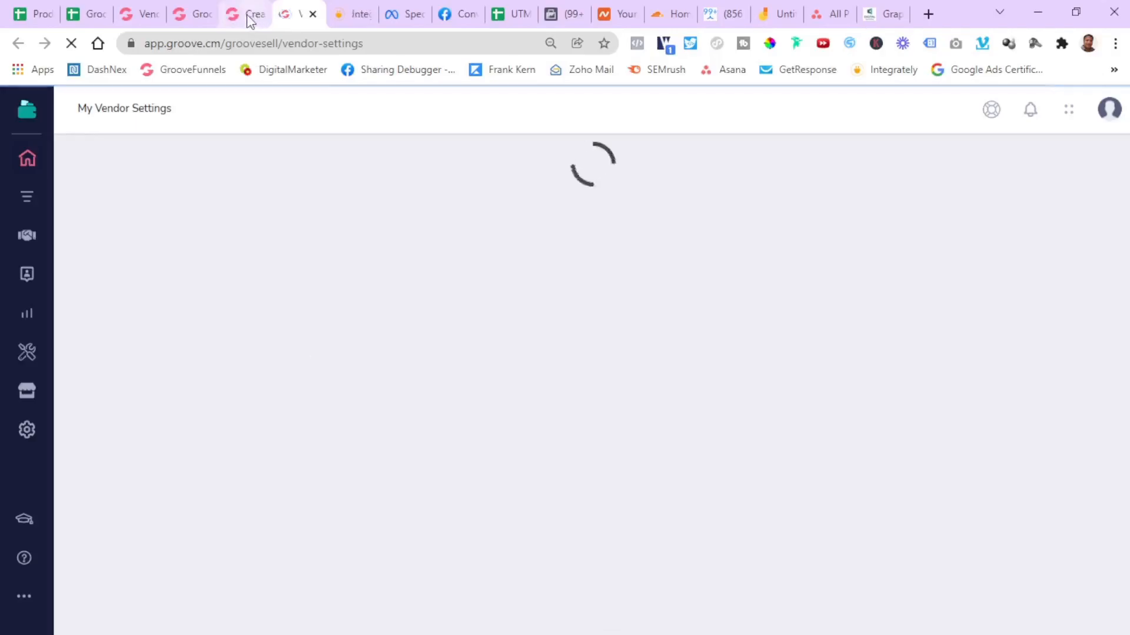
{"action": "left_click", "coordinate": [246, 14]}
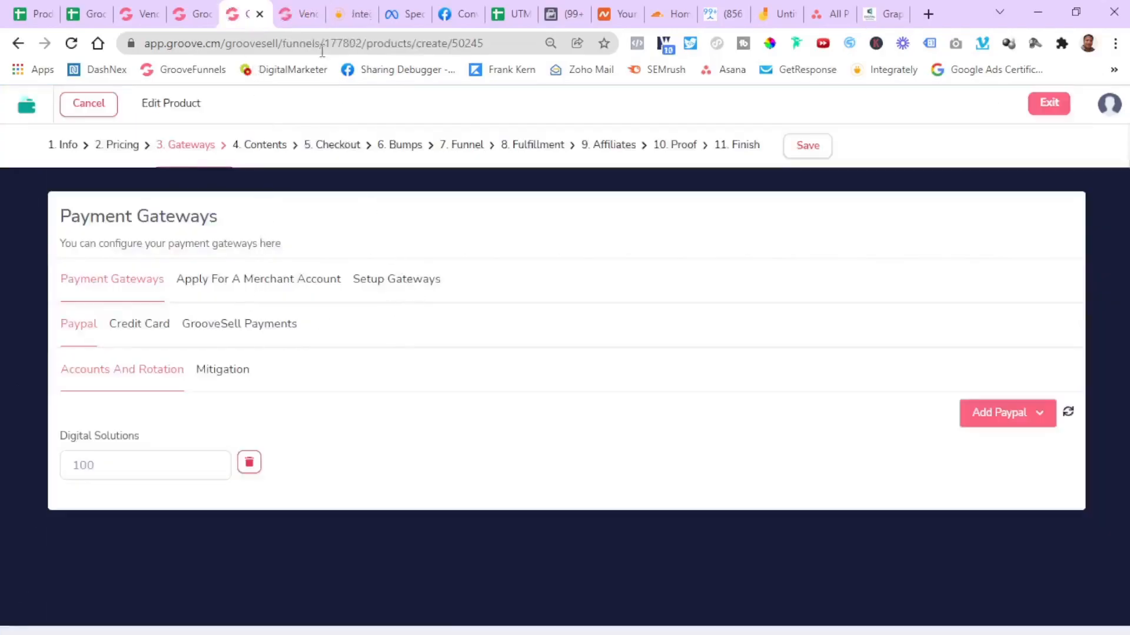
{"action": "left_click", "coordinate": [291, 16]}
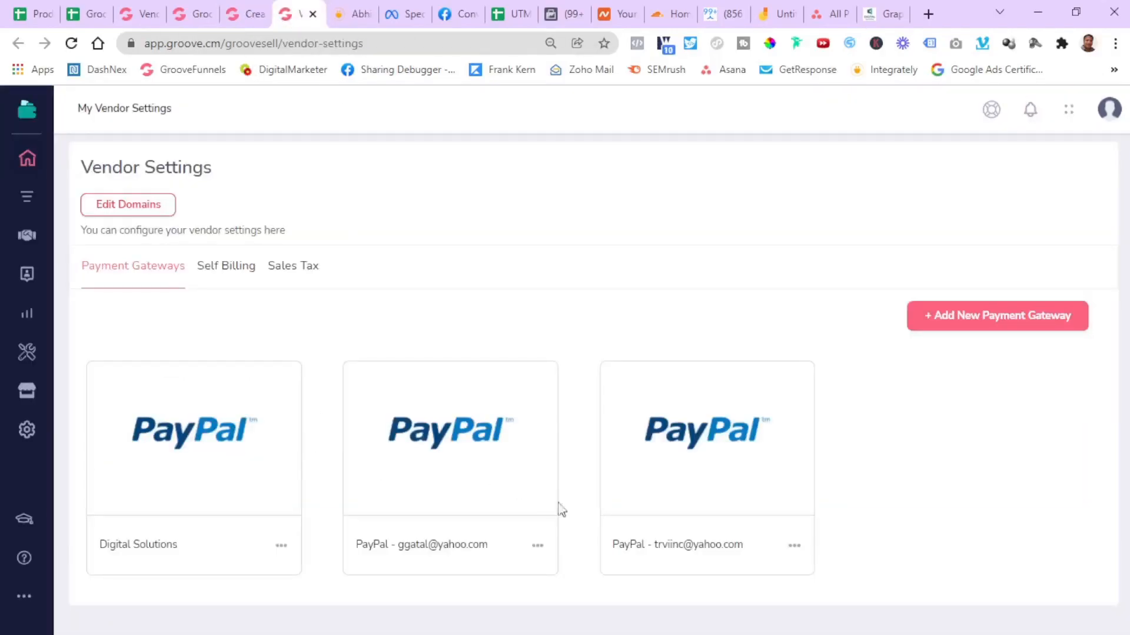
{"action": "left_click", "coordinate": [238, 17]}
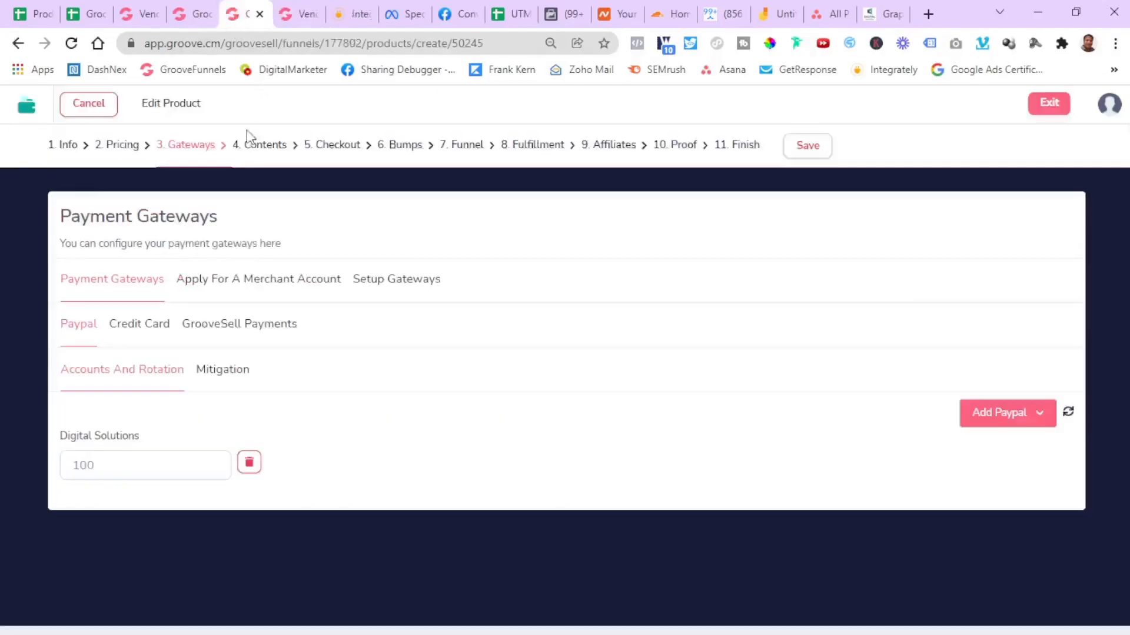
Open the product's contents and review the sales page URL and each price point's thank-you page URL
{"action": "left_click", "coordinate": [246, 146]}
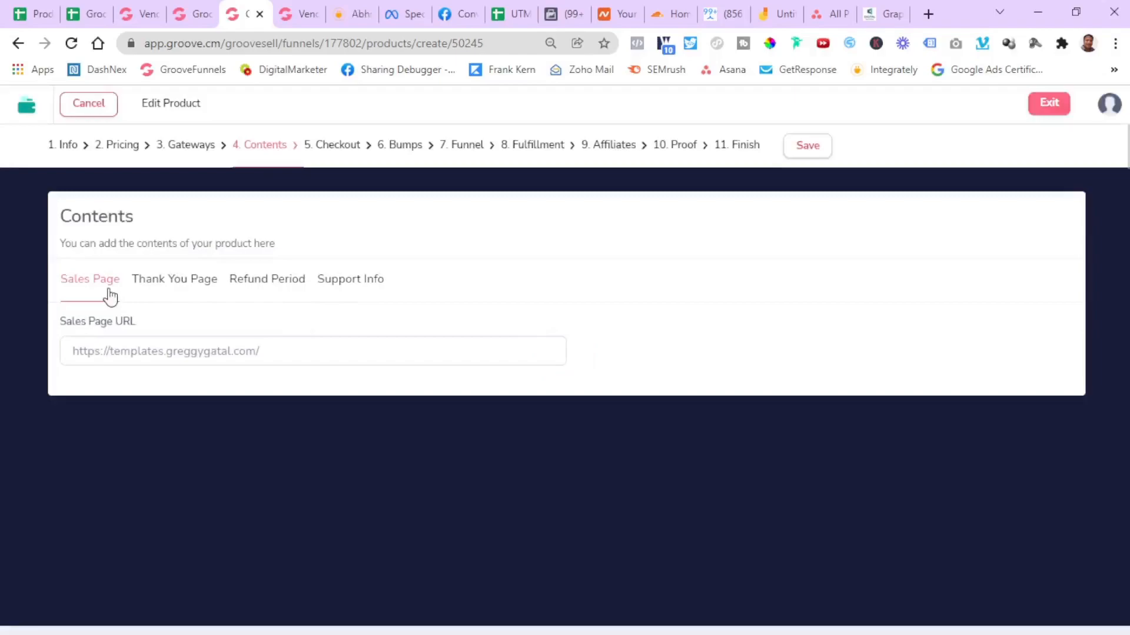
{"action": "left_click", "coordinate": [192, 288]}
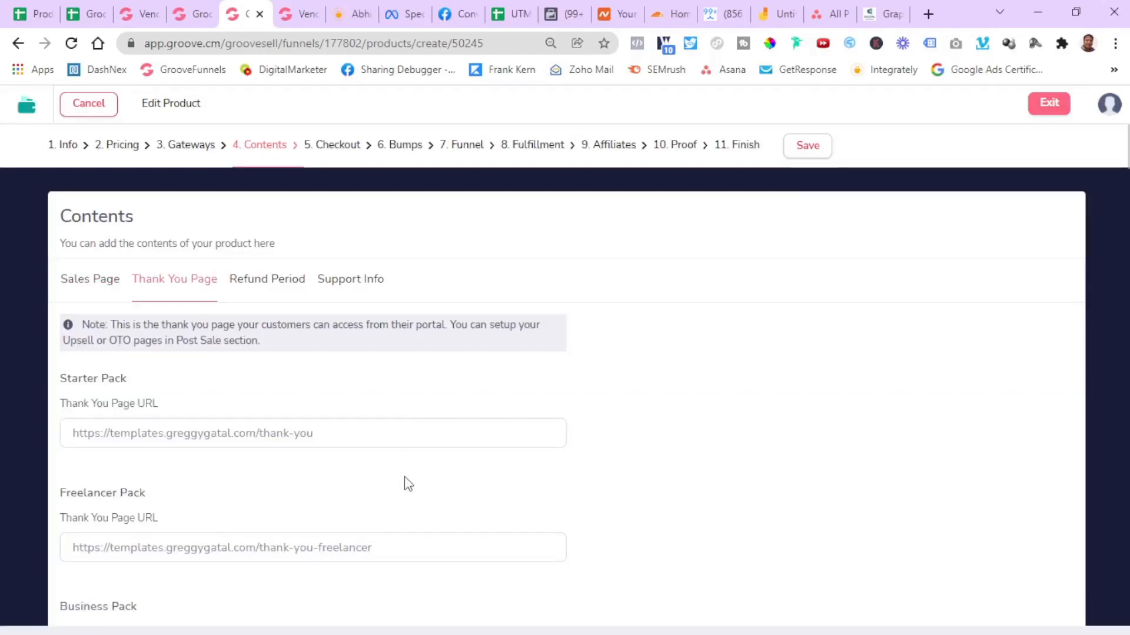
{"action": "scroll", "coordinate": [408, 483], "scroll_direction": "down", "scroll_amount": 3}
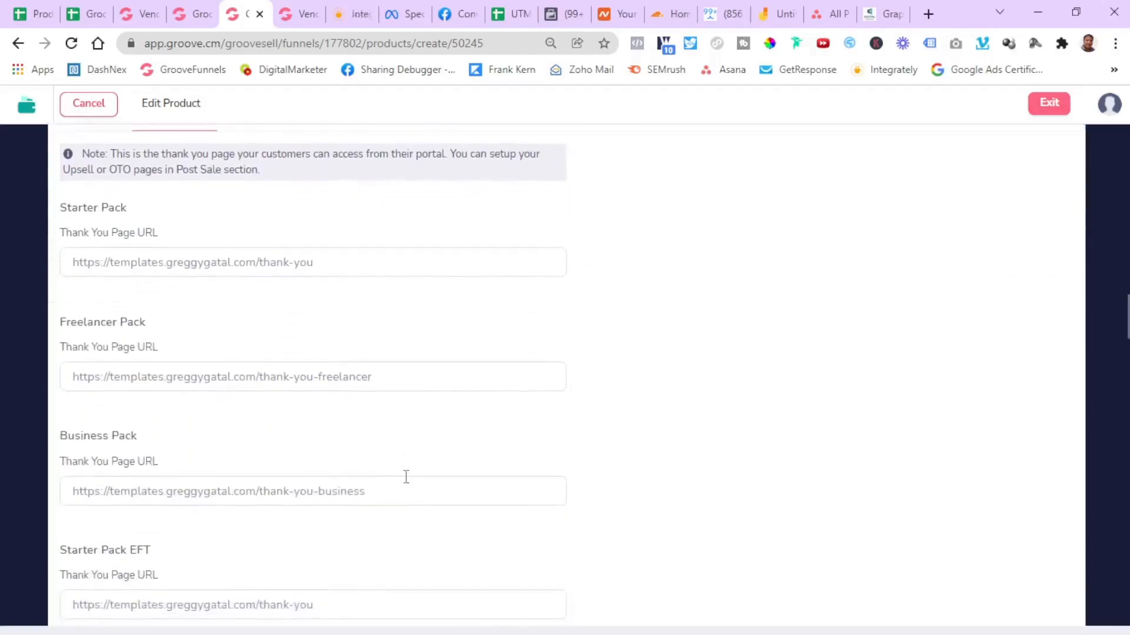
{"action": "scroll", "coordinate": [405, 478], "scroll_direction": "up", "scroll_amount": 2}
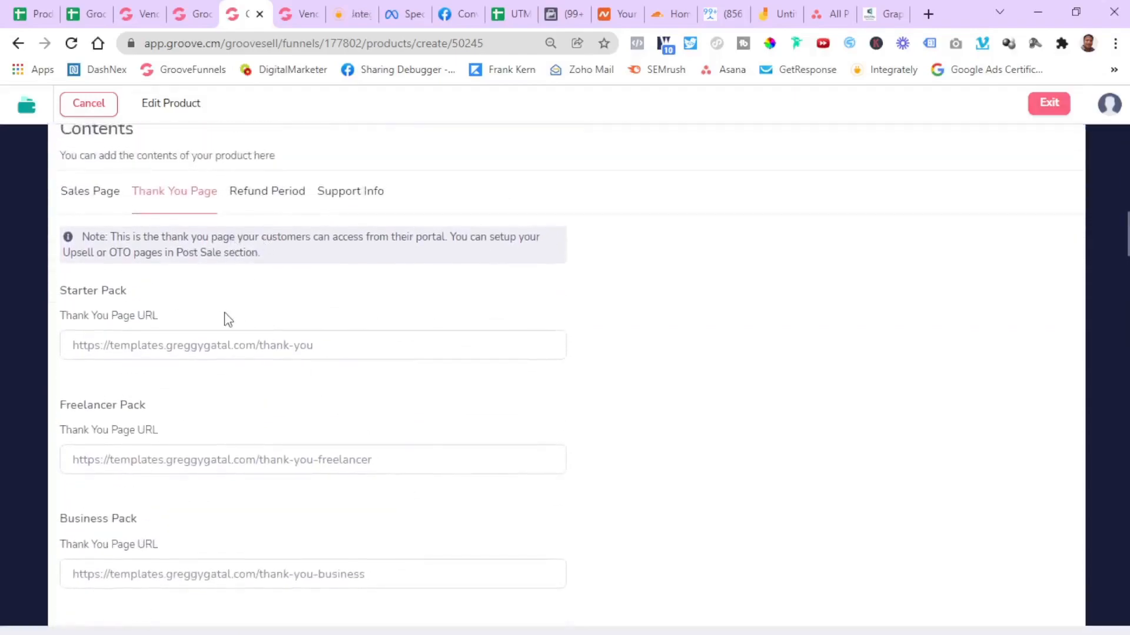
{"action": "scroll", "coordinate": [360, 394], "scroll_direction": "down", "scroll_amount": 2}
{"action": "scroll", "coordinate": [360, 394], "scroll_direction": "down", "scroll_amount": 4}
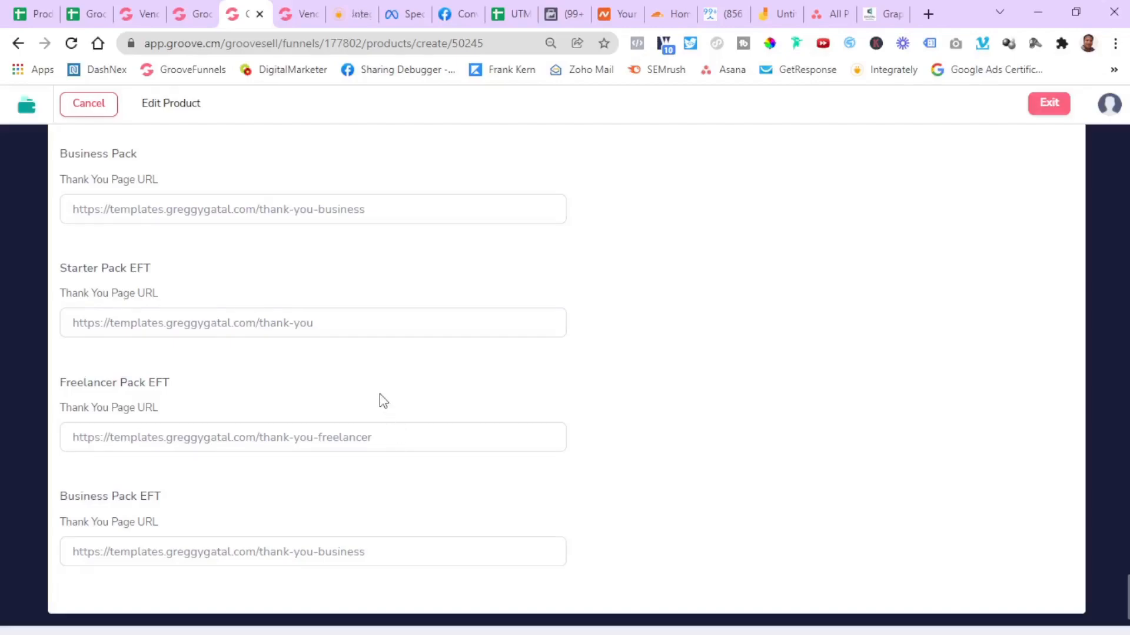
{"action": "scroll", "coordinate": [386, 292], "scroll_direction": "up", "scroll_amount": 8}
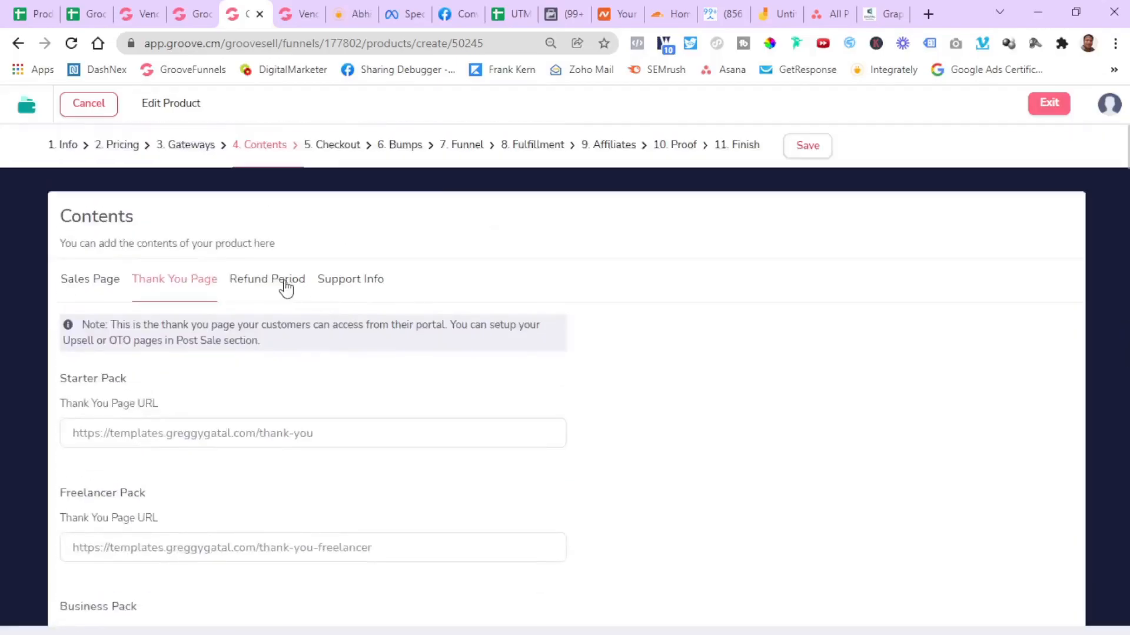
Review the refund period and support info settings in the product's contents
{"action": "left_click", "coordinate": [284, 286]}
{"action": "left_click", "coordinate": [193, 293]}
{"action": "left_click", "coordinate": [344, 292]}
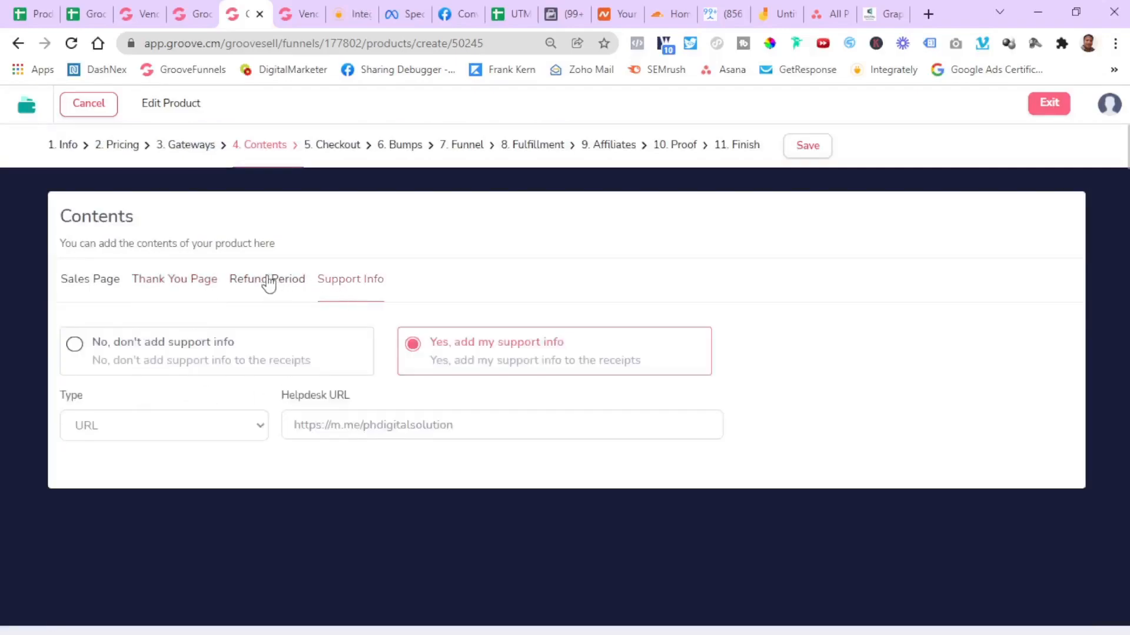
{"action": "left_click", "coordinate": [269, 284]}
{"action": "left_click", "coordinate": [353, 284]}
Open the checkout page settings and compare their form preview with the checkout form embedded in the GroovePages checkout page
{"action": "left_click", "coordinate": [338, 154]}
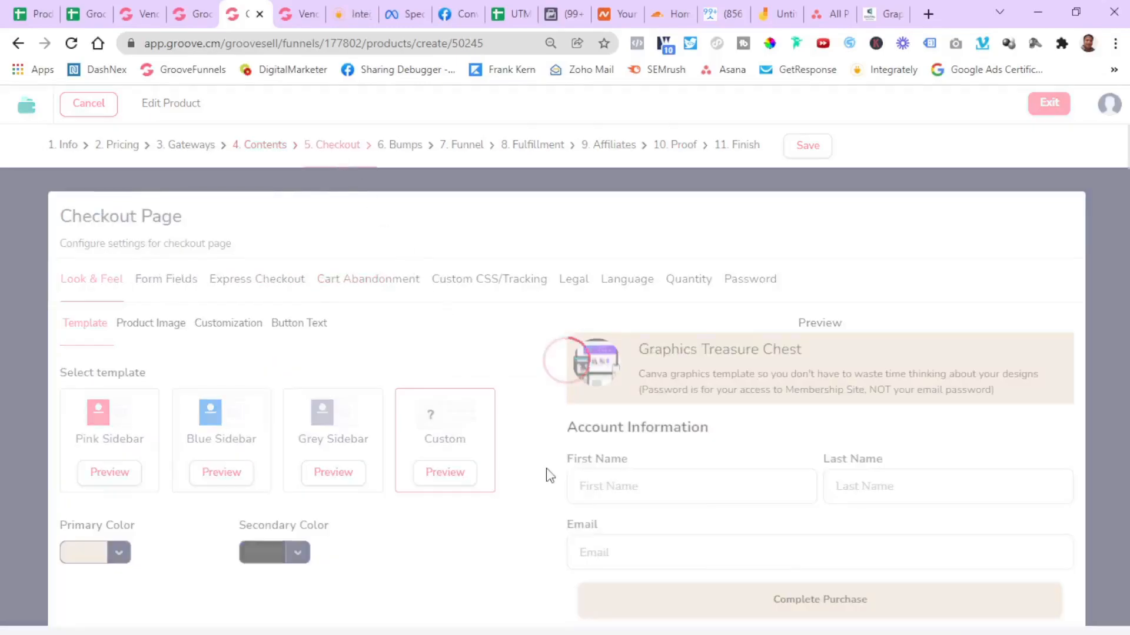
{"action": "scroll", "coordinate": [550, 476], "scroll_direction": "down", "scroll_amount": 2}
{"action": "scroll", "coordinate": [550, 476], "scroll_direction": "up", "scroll_amount": 2}
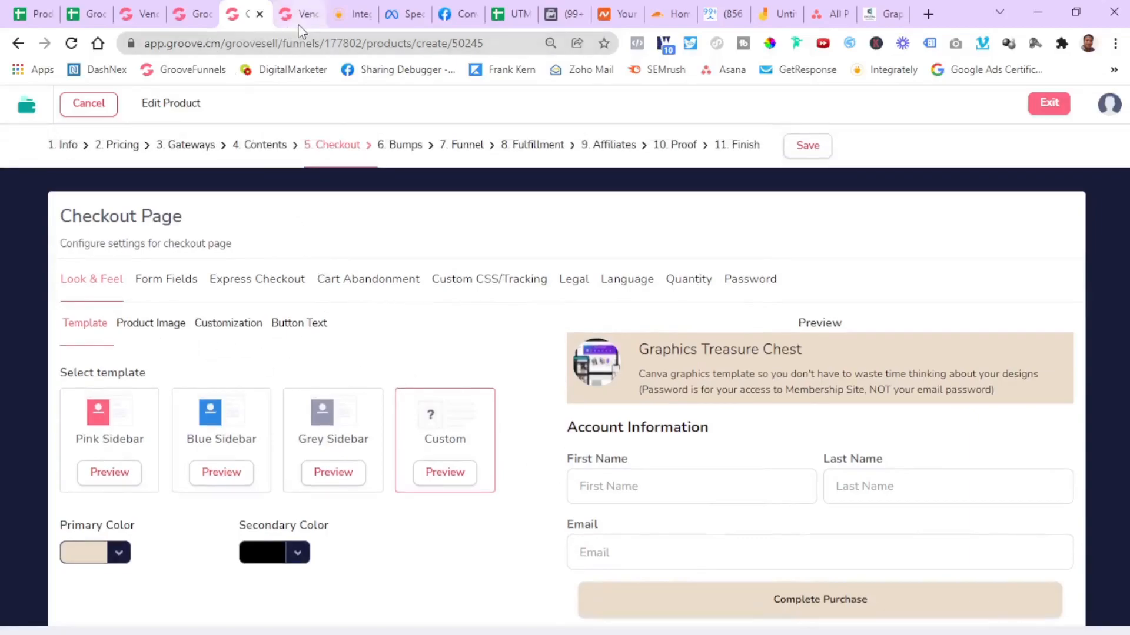
{"action": "left_click", "coordinate": [187, 24]}
{"action": "scroll", "coordinate": [618, 406], "scroll_direction": "up", "scroll_amount": 10}
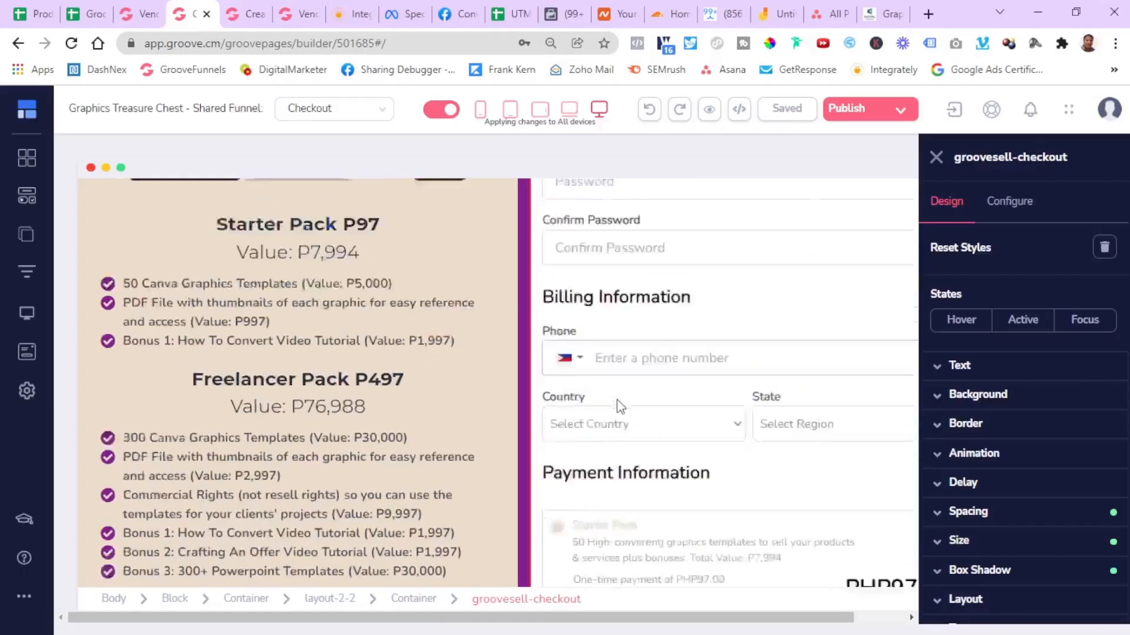
{"action": "scroll", "coordinate": [620, 406], "scroll_direction": "up", "scroll_amount": 1}
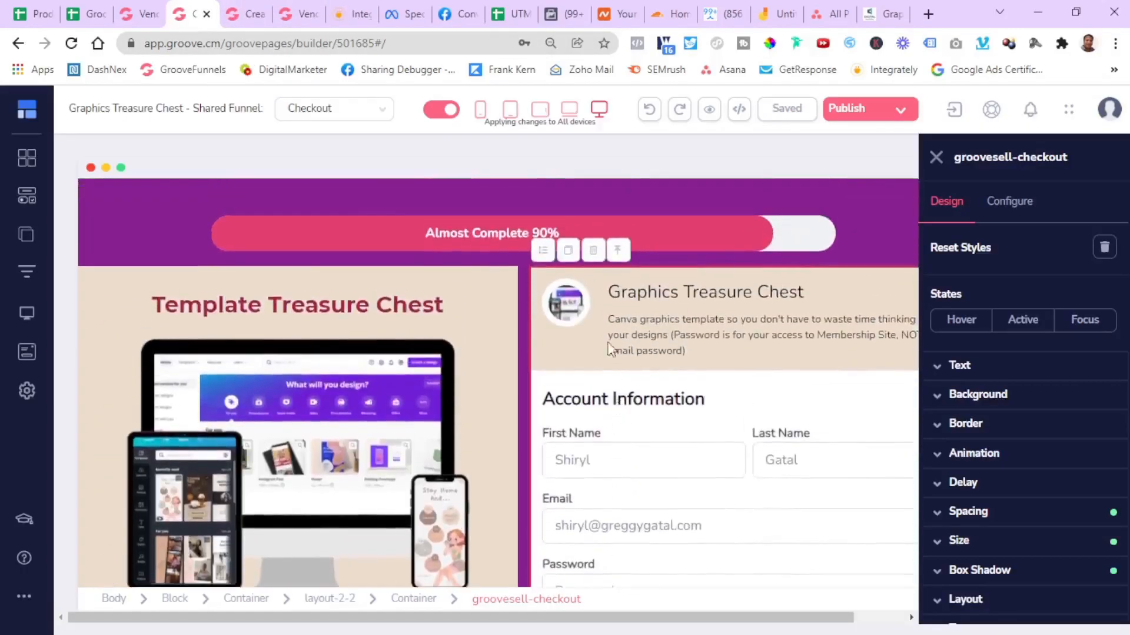
{"action": "left_click", "coordinate": [242, 20]}
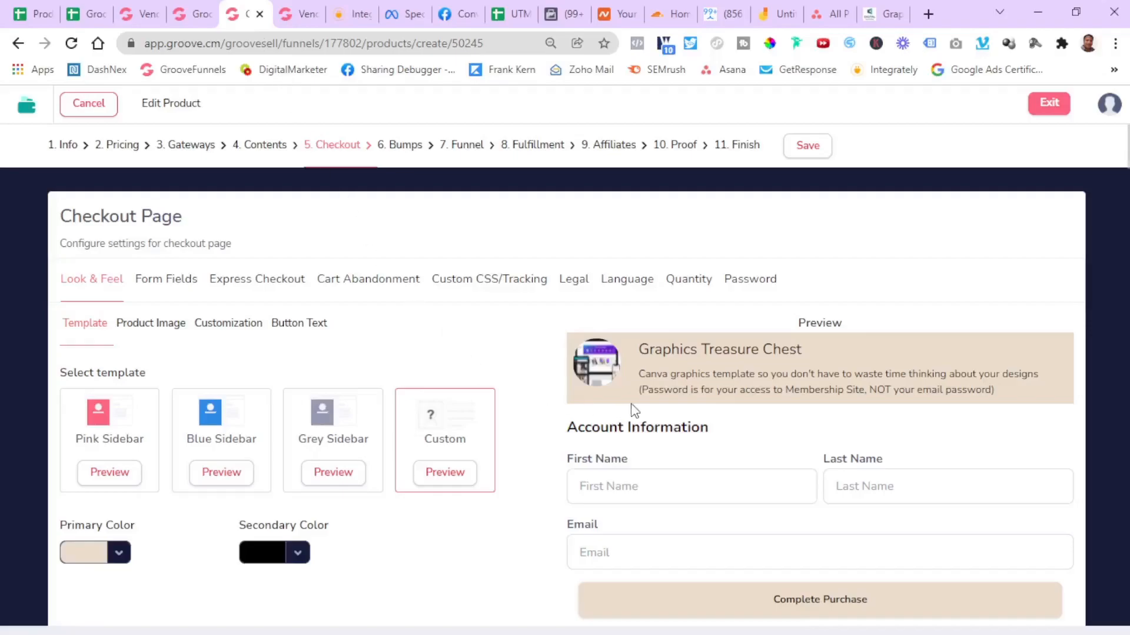
Review the checkout page's template, product image, customization and button text settings
{"action": "scroll", "coordinate": [685, 481], "scroll_direction": "down", "scroll_amount": 1}
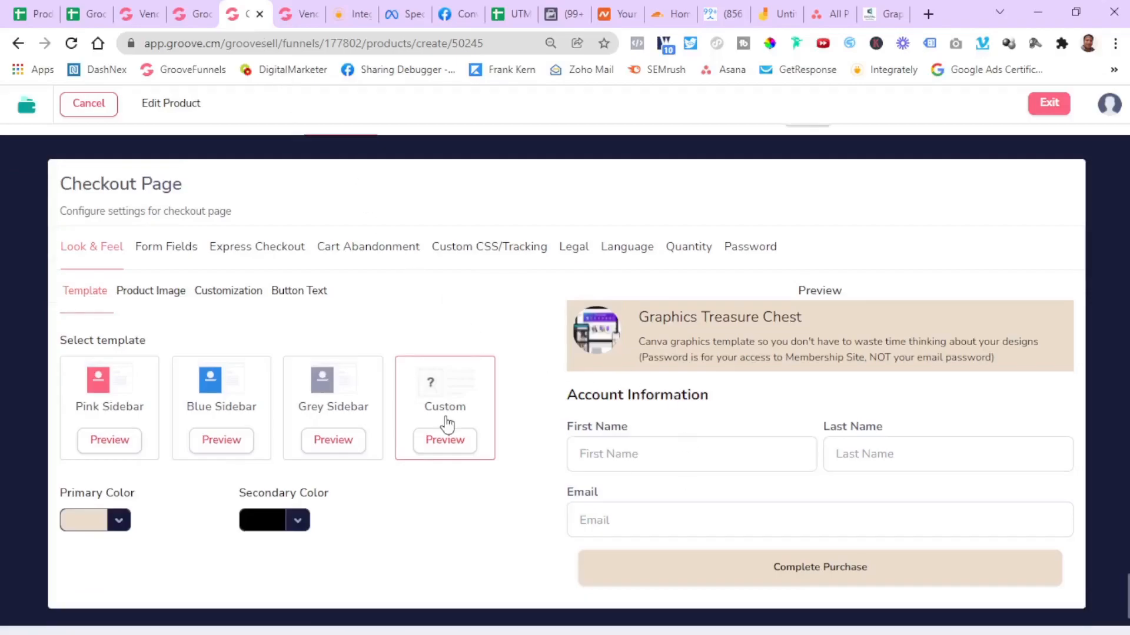
{"action": "left_click", "coordinate": [155, 293]}
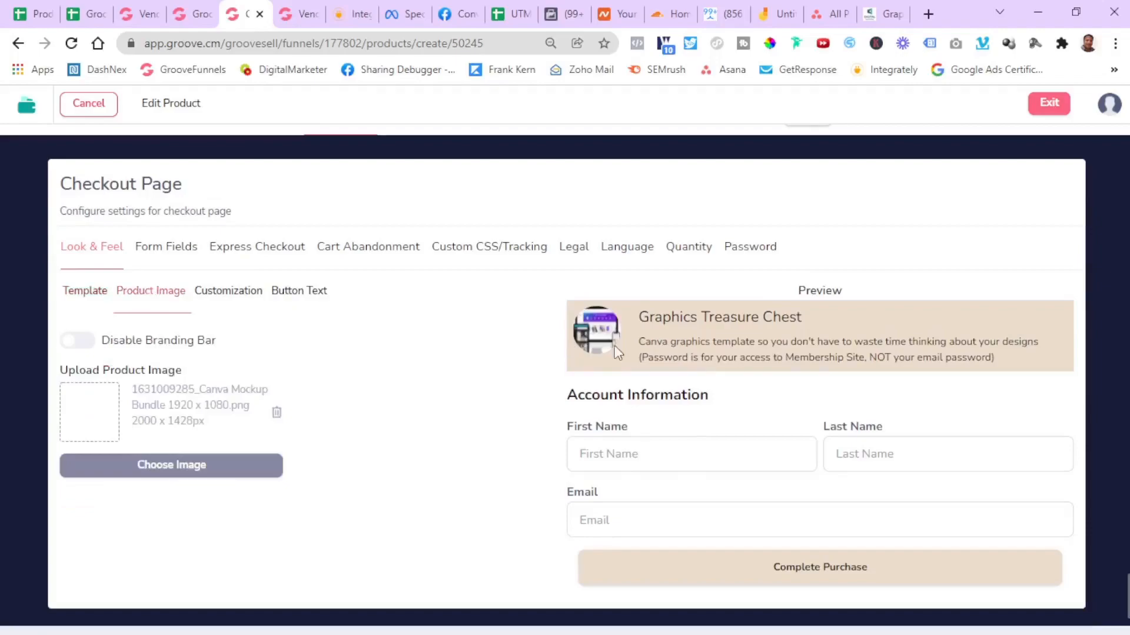
{"action": "left_click", "coordinate": [226, 297]}
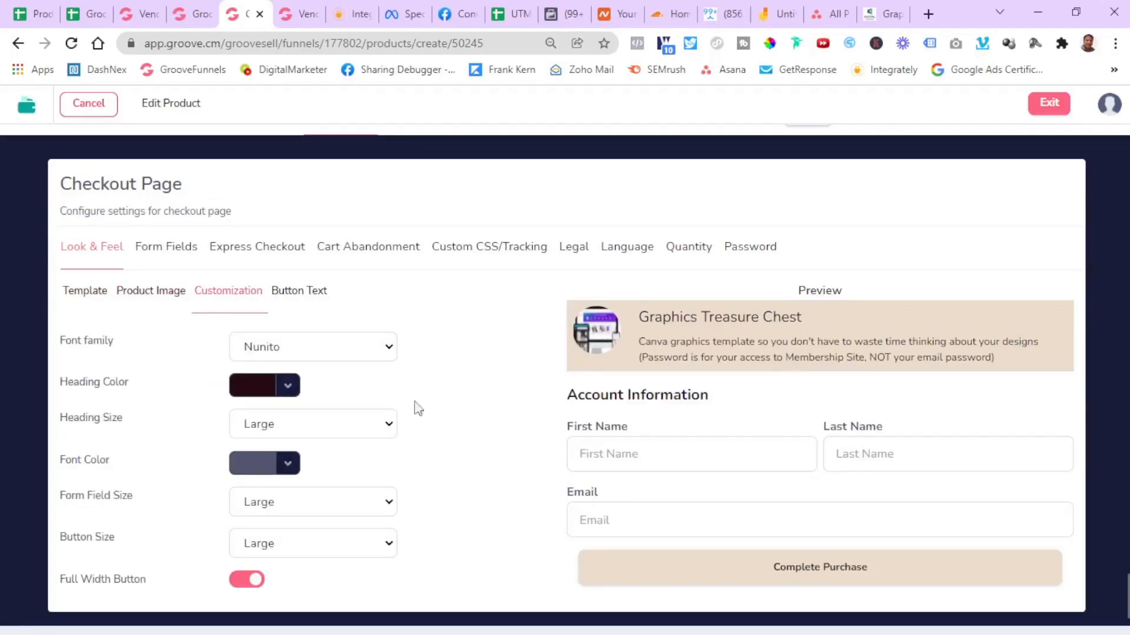
{"action": "left_click", "coordinate": [303, 294]}
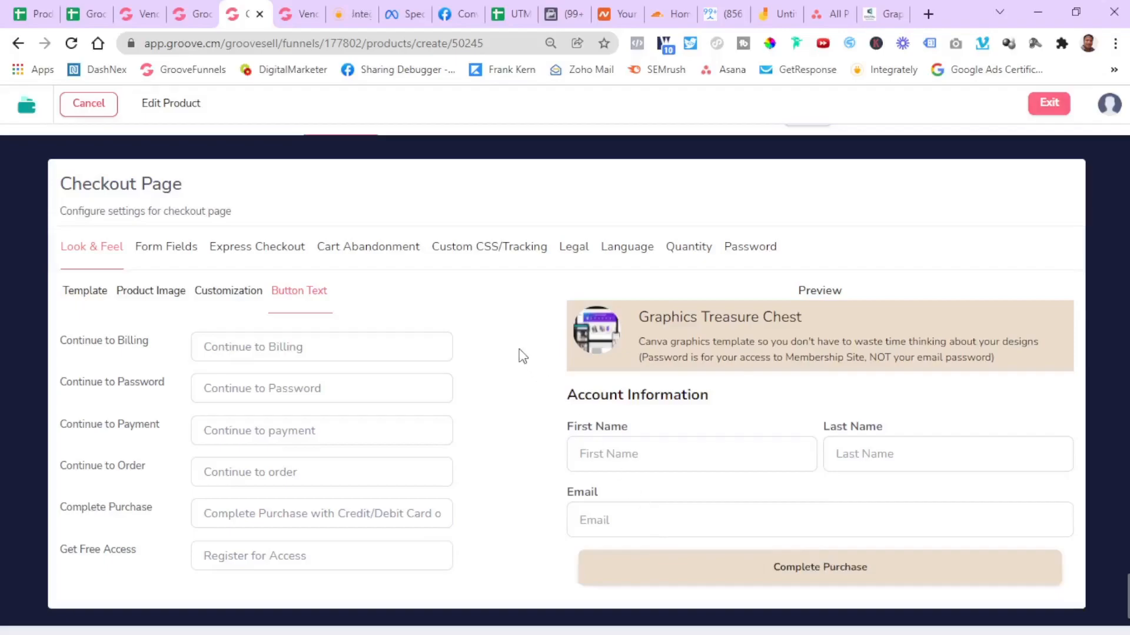
Review which form fields the checkout page collects and its express checkout options
{"action": "scroll", "coordinate": [518, 357], "scroll_direction": "up", "scroll_amount": 1}
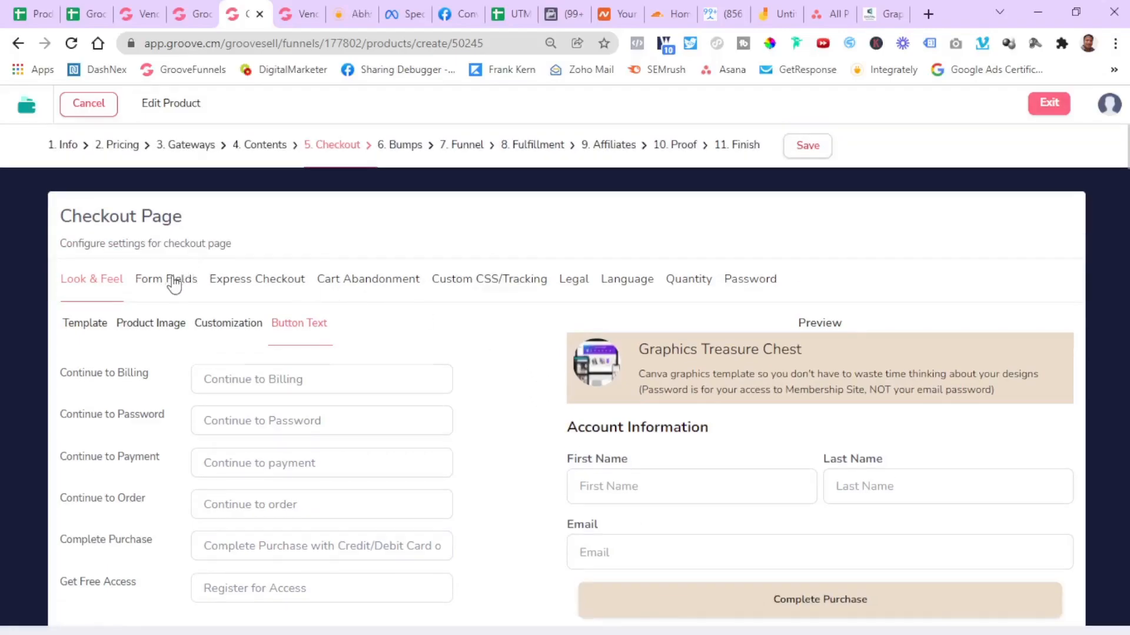
{"action": "left_click", "coordinate": [174, 285]}
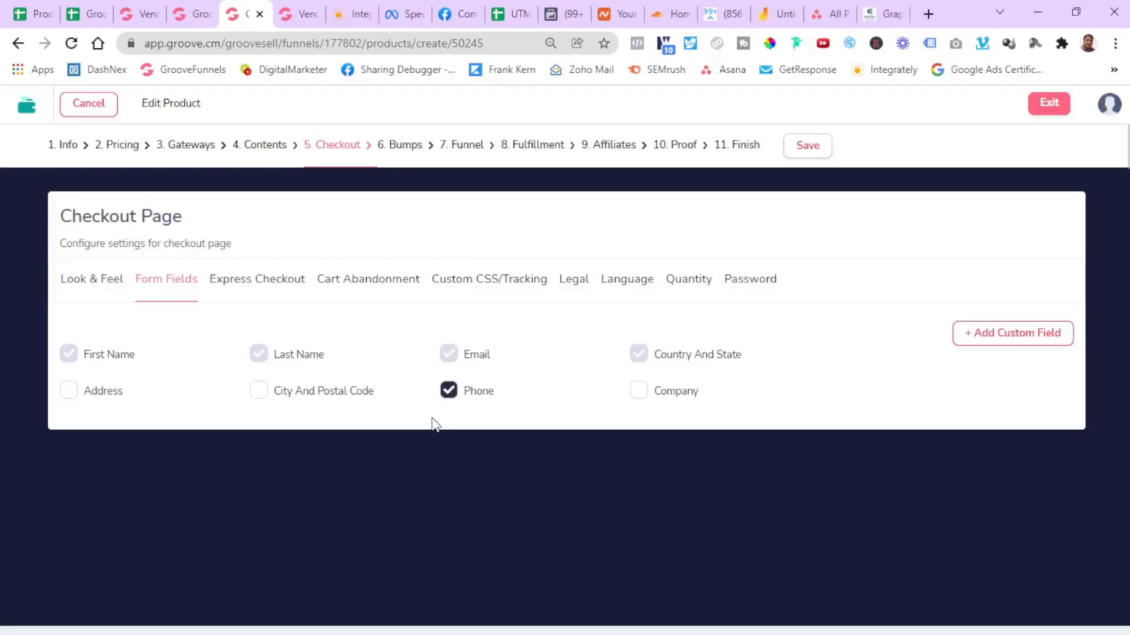
{"action": "left_click", "coordinate": [250, 283]}
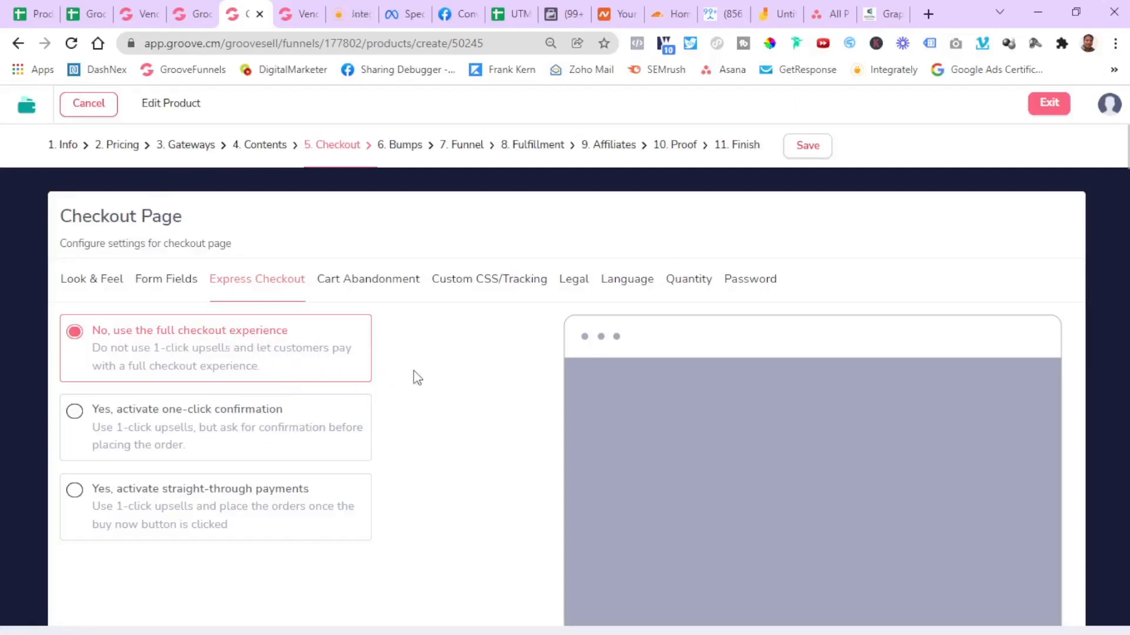
Review the cart abandonment settings across the price points and view the new integration form without adding an integration
{"action": "left_click", "coordinate": [376, 289]}
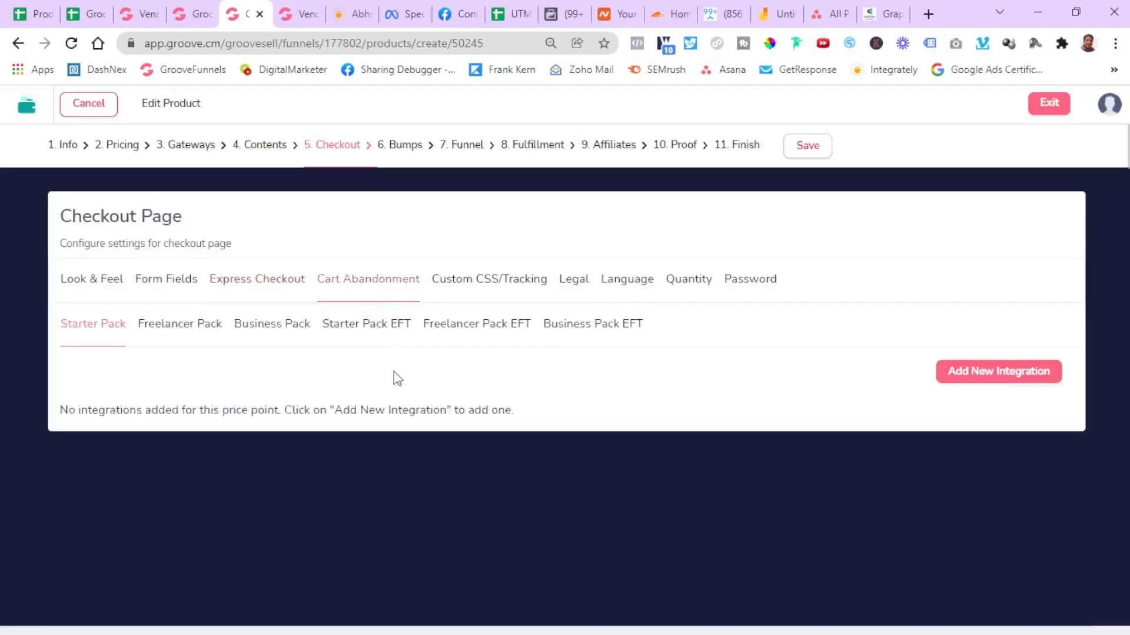
{"action": "left_click", "coordinate": [179, 330]}
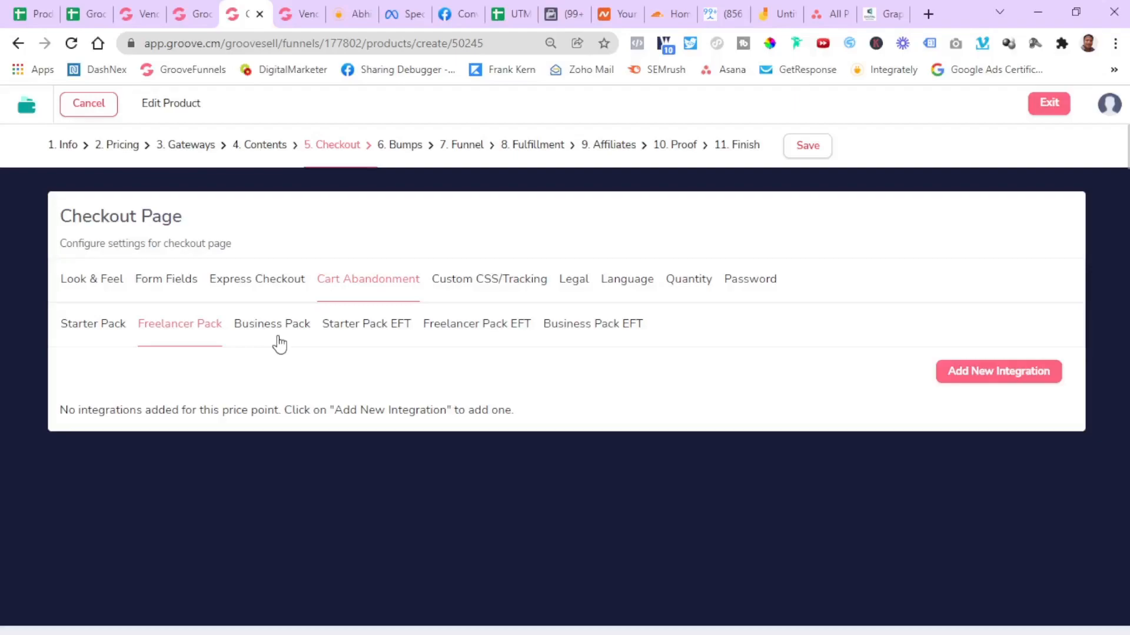
{"action": "left_click", "coordinate": [371, 329]}
{"action": "left_click", "coordinate": [492, 333]}
{"action": "left_click", "coordinate": [601, 337]}
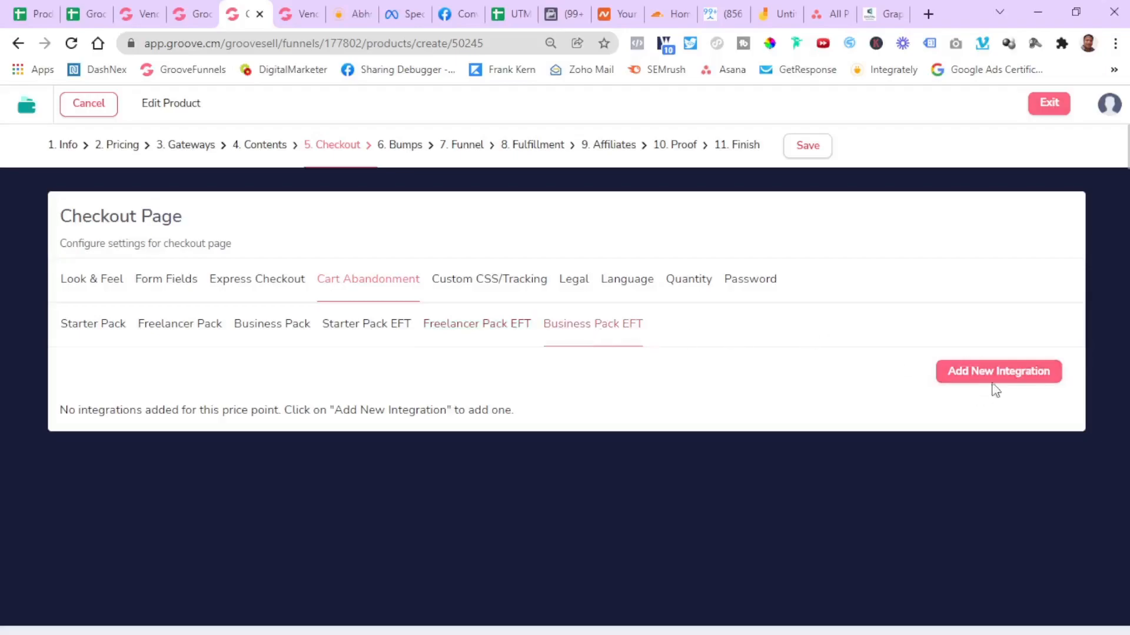
{"action": "left_click", "coordinate": [1022, 377]}
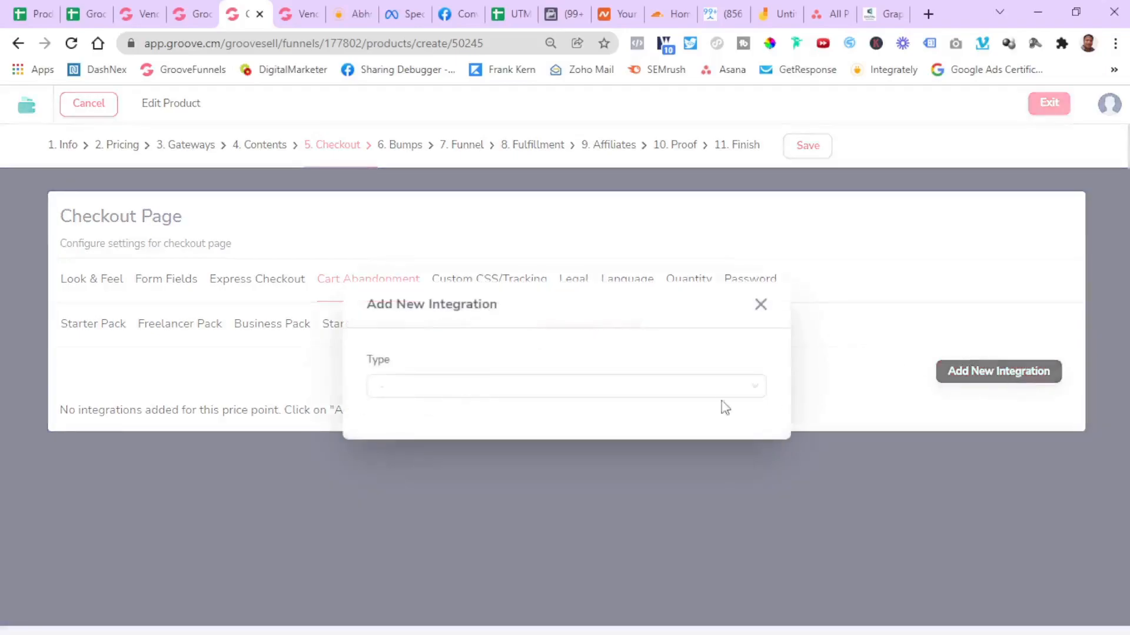
{"action": "left_click", "coordinate": [746, 388]}
{"action": "left_click", "coordinate": [760, 305]}
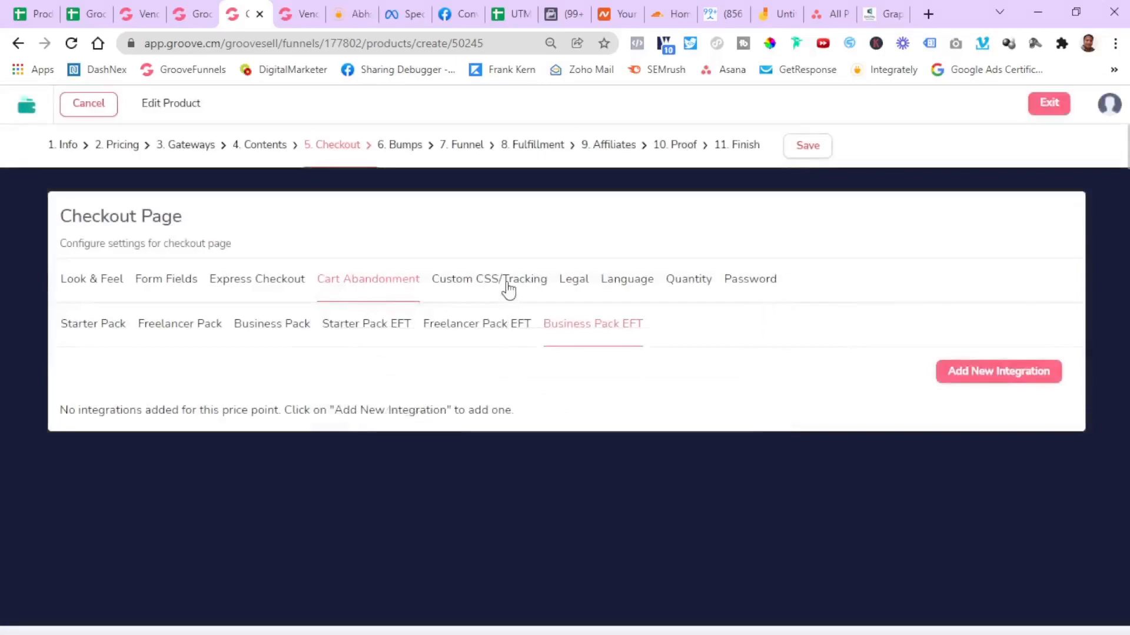
Review the checkout's custom CSS/tracking scripts field and the legal terms options for each price point
{"action": "left_click", "coordinate": [504, 283]}
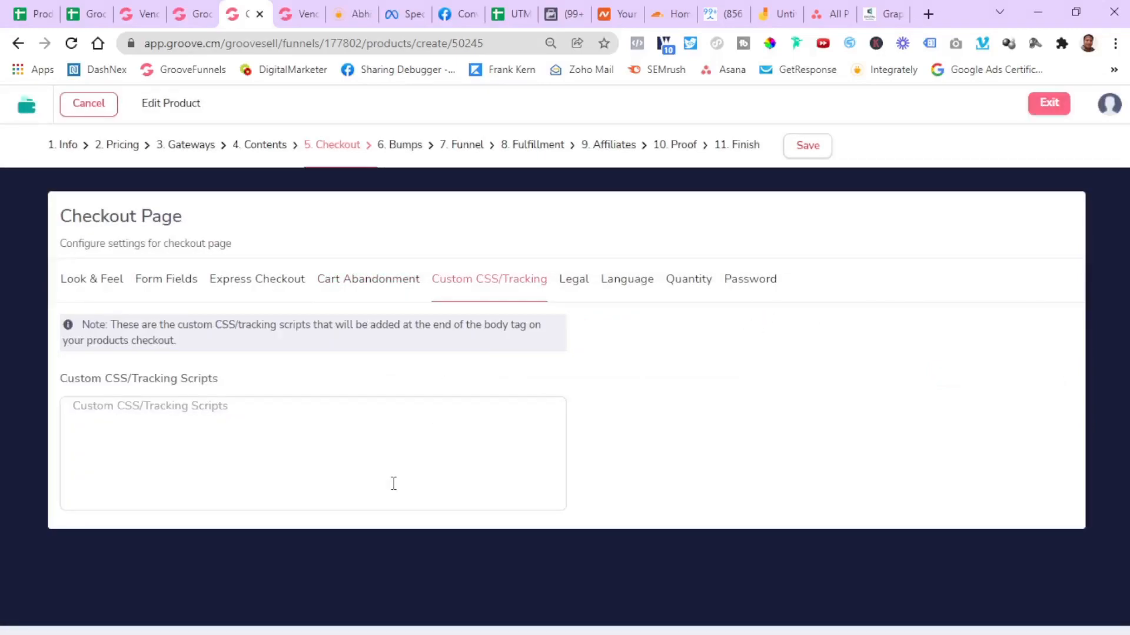
{"action": "left_click", "coordinate": [311, 437]}
{"action": "left_click", "coordinate": [585, 287]}
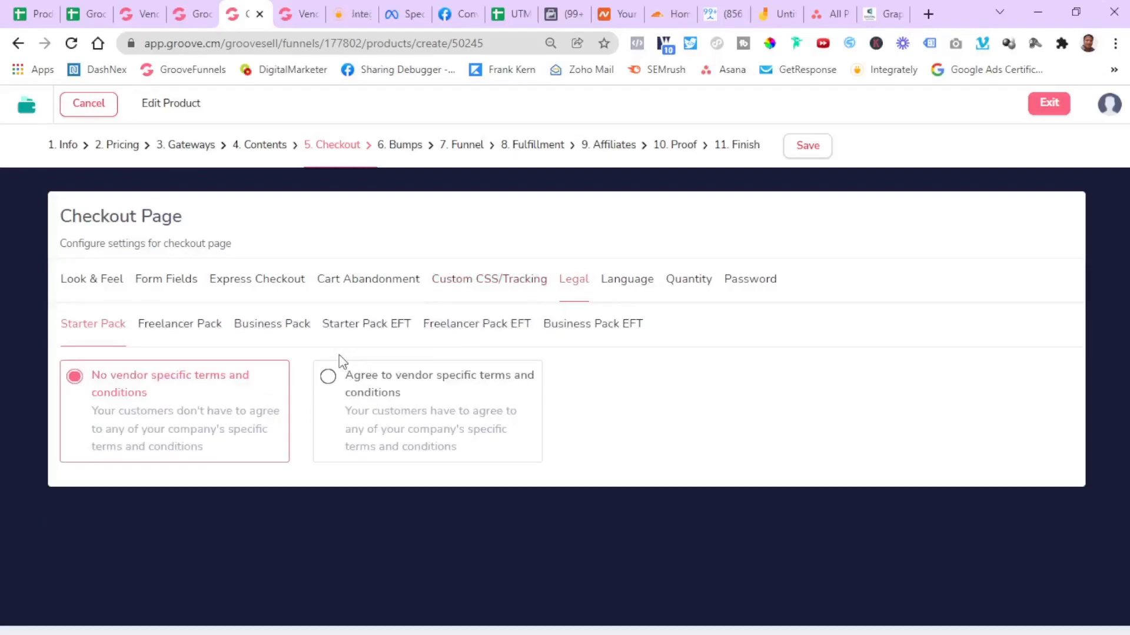
{"action": "left_click", "coordinate": [194, 331]}
{"action": "left_click", "coordinate": [272, 328]}
{"action": "left_click", "coordinate": [371, 329]}
{"action": "left_click", "coordinate": [465, 328]}
{"action": "left_click", "coordinate": [568, 329]}
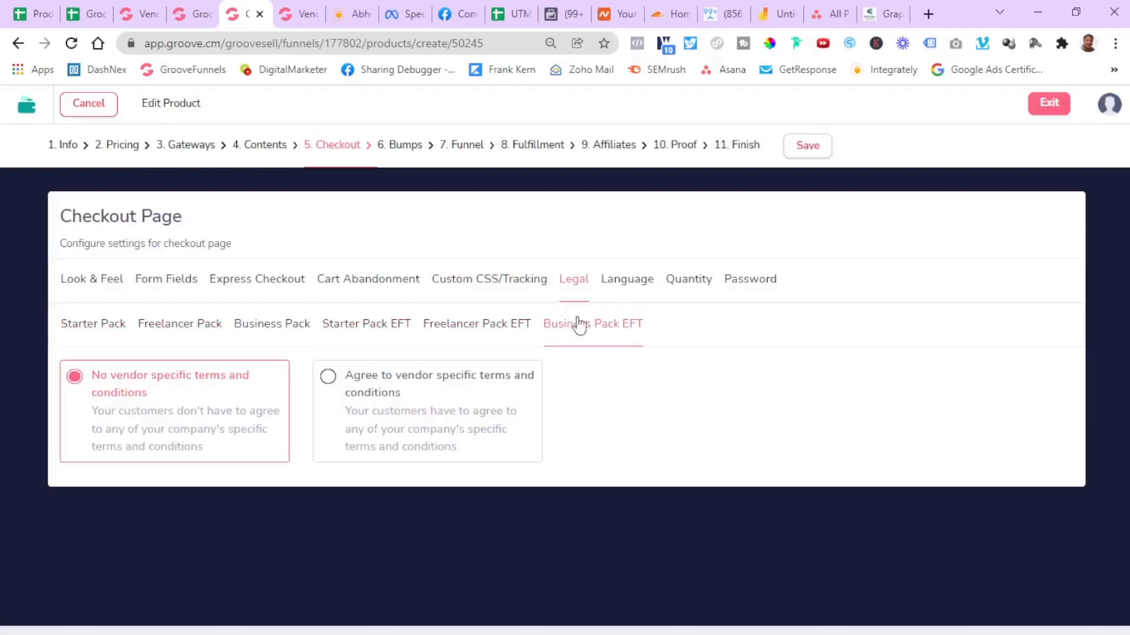
Review the checkout language setting and the quantity options for the Business Pack price point
{"action": "left_click", "coordinate": [623, 284]}
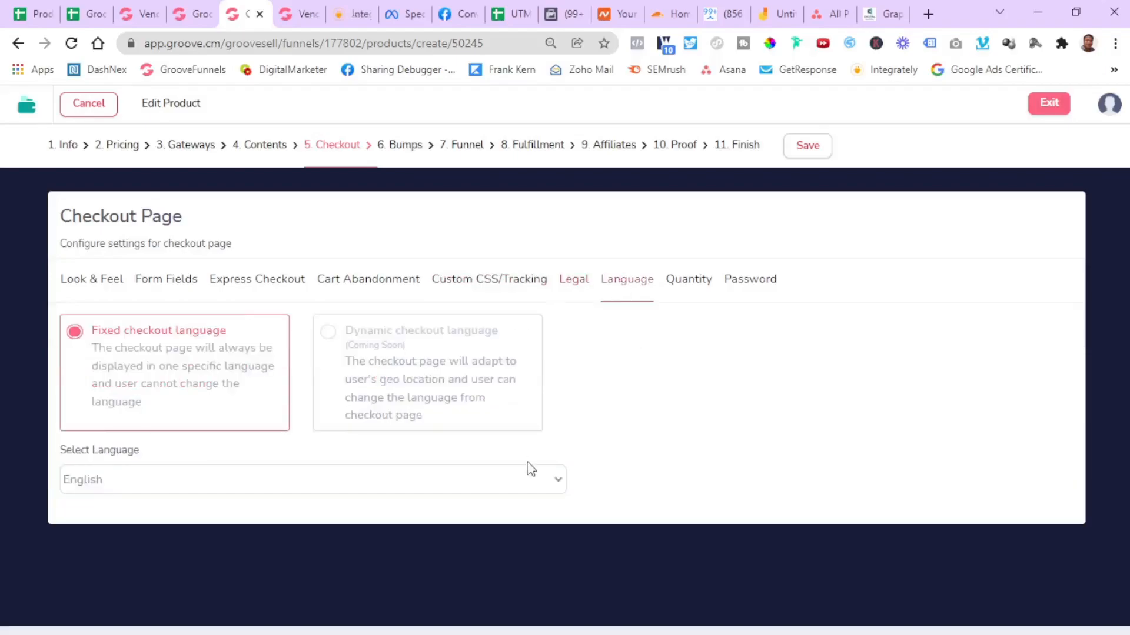
{"action": "left_click", "coordinate": [689, 279]}
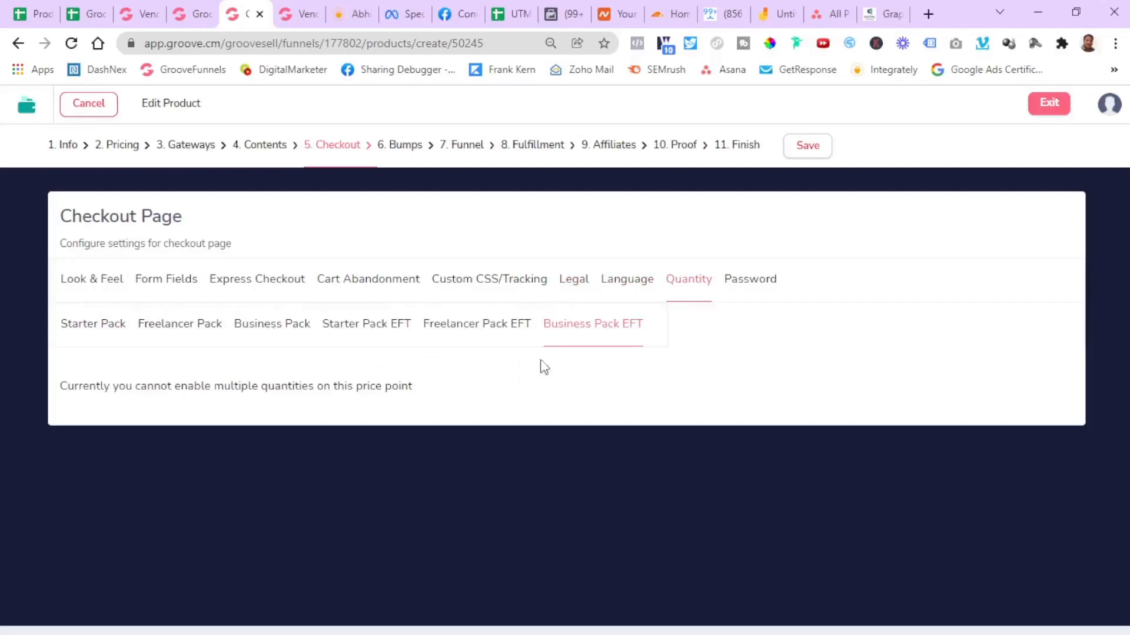
{"action": "left_click", "coordinate": [272, 325]}
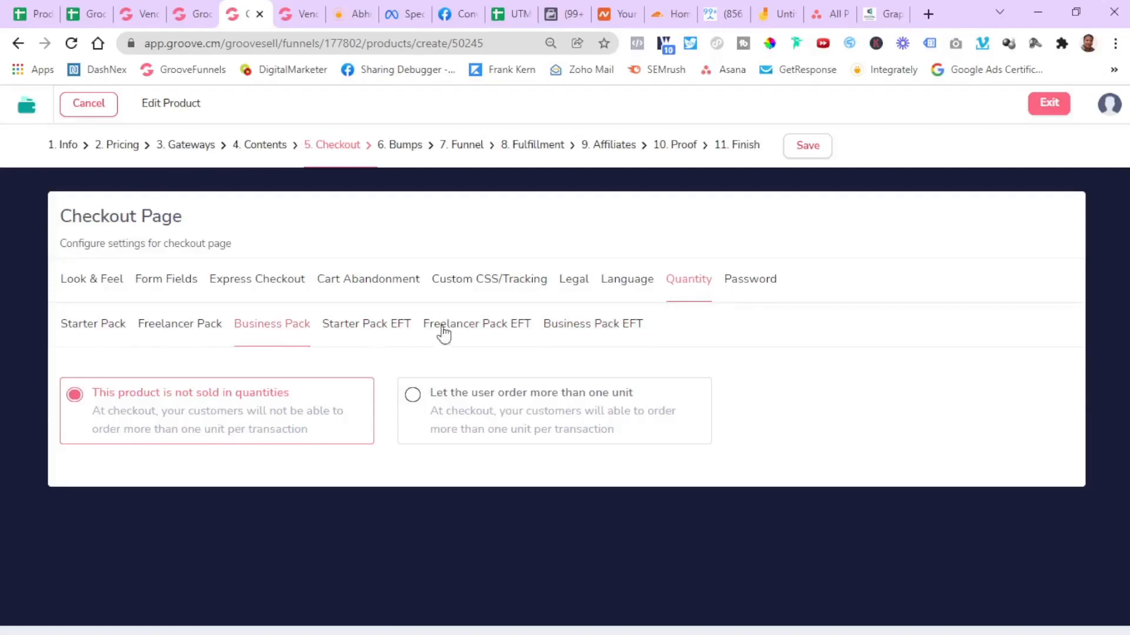
Enable asking for a password at checkout for the Freelancer Pack, Business Pack, Starter Pack EFT and Freelancer Pack EFT
{"action": "left_click", "coordinate": [756, 282]}
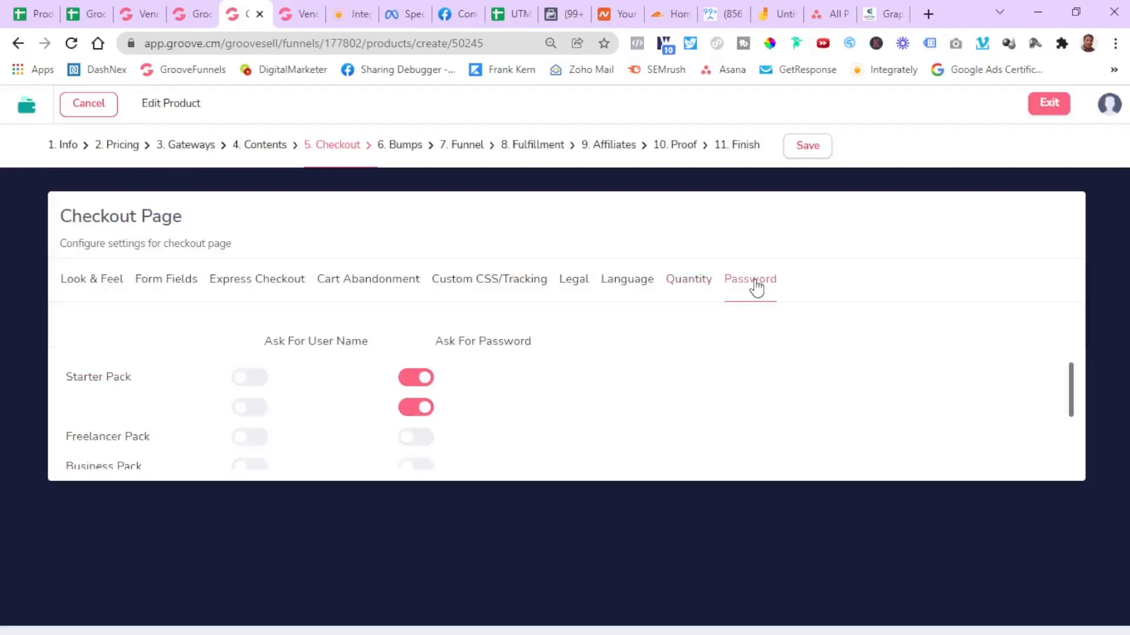
{"action": "scroll", "coordinate": [504, 430], "scroll_direction": "down", "scroll_amount": 1}
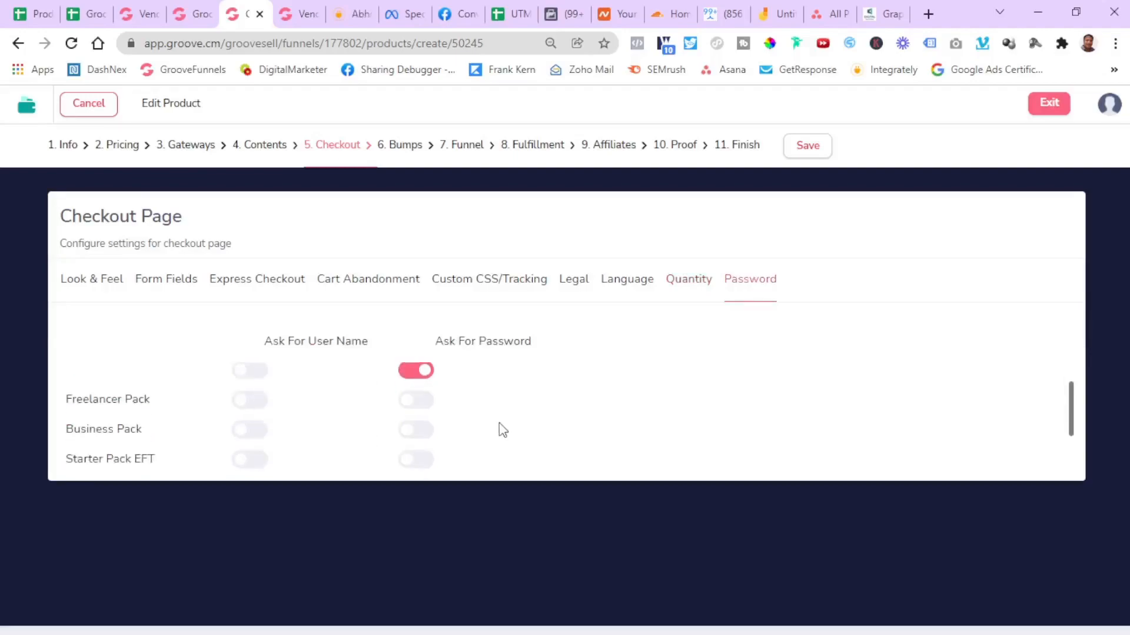
{"action": "left_click", "coordinate": [416, 399]}
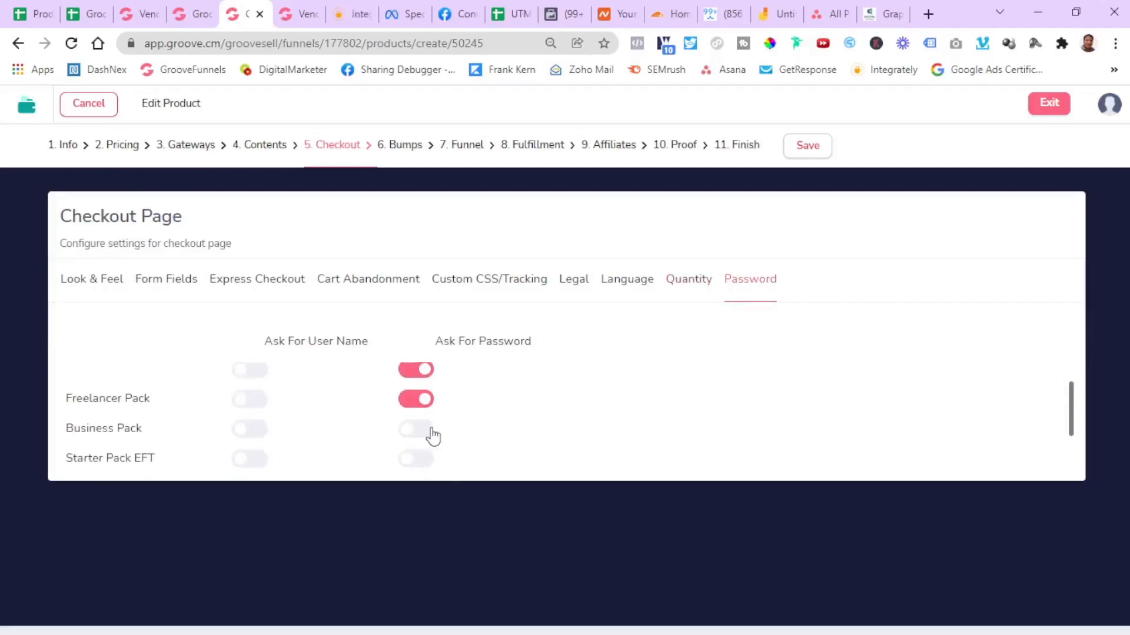
{"action": "left_click", "coordinate": [431, 433]}
{"action": "scroll", "coordinate": [433, 421], "scroll_direction": "down", "scroll_amount": 1}
{"action": "left_click", "coordinate": [433, 421]}
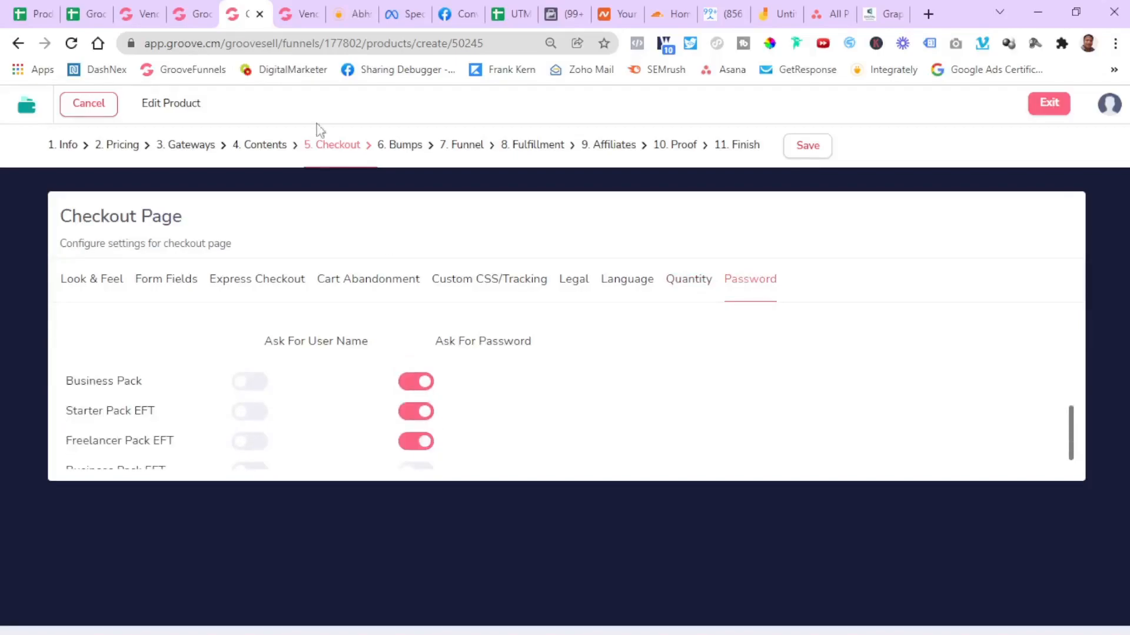
Switch to the funnel's Checkout page in GroovePages and examine the password fields in its account information form
{"action": "left_click", "coordinate": [298, 14]}
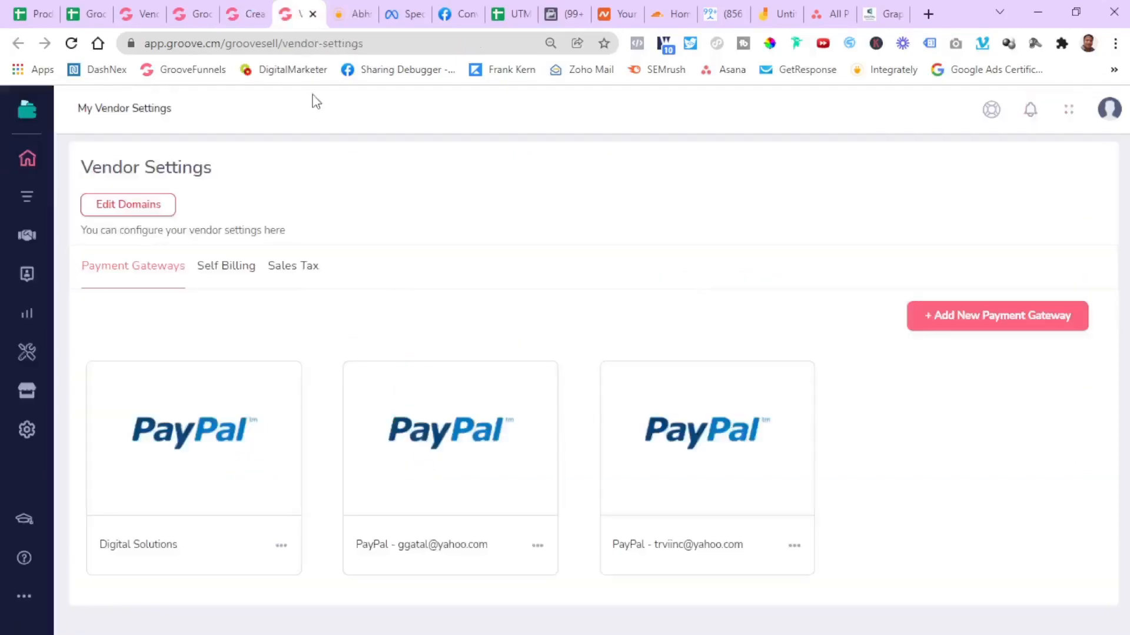
{"action": "left_click", "coordinate": [197, 17]}
{"action": "scroll", "coordinate": [668, 479], "scroll_direction": "down", "scroll_amount": 3}
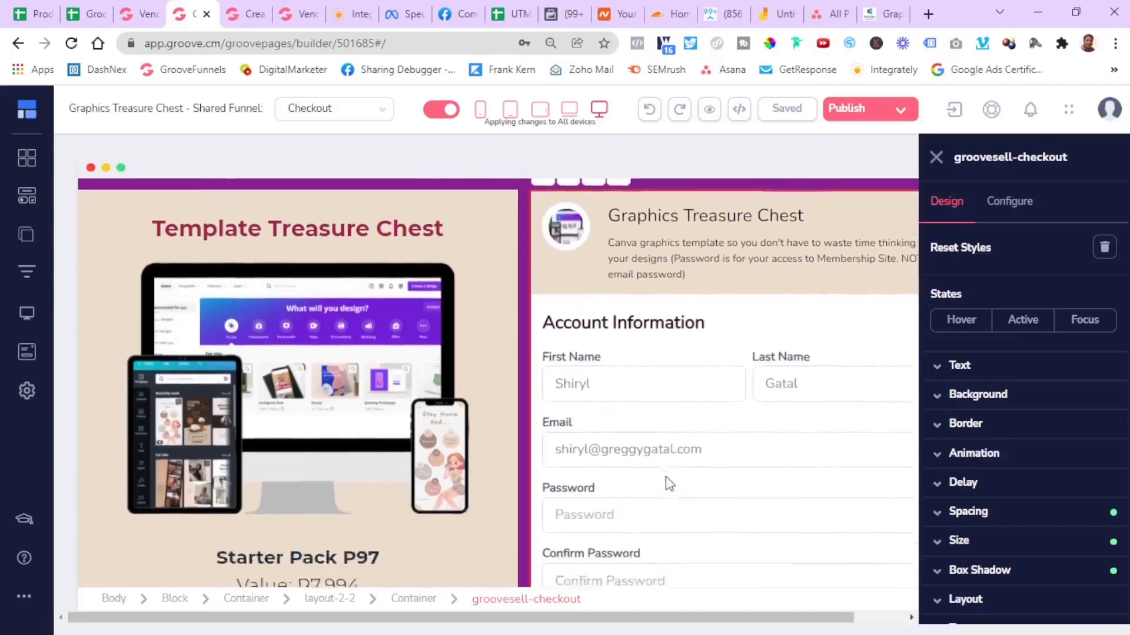
{"action": "scroll", "coordinate": [670, 483], "scroll_direction": "down", "scroll_amount": 1}
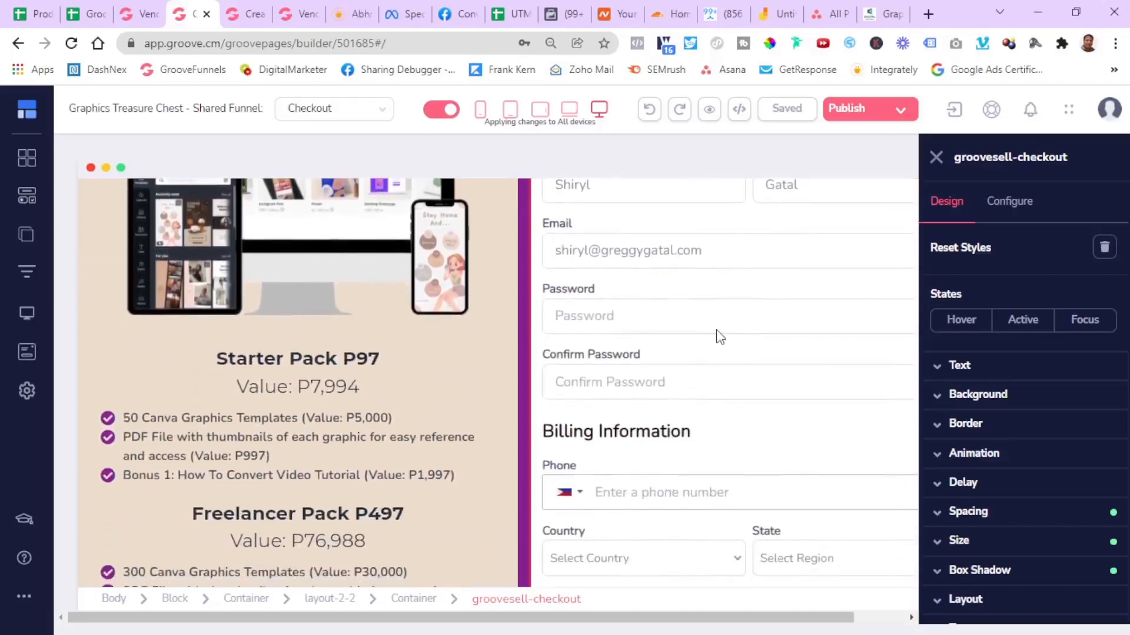
Return to the GrooveSell product, enable the password request for the Business Pack EFT and save the product
{"action": "left_click", "coordinate": [289, 22]}
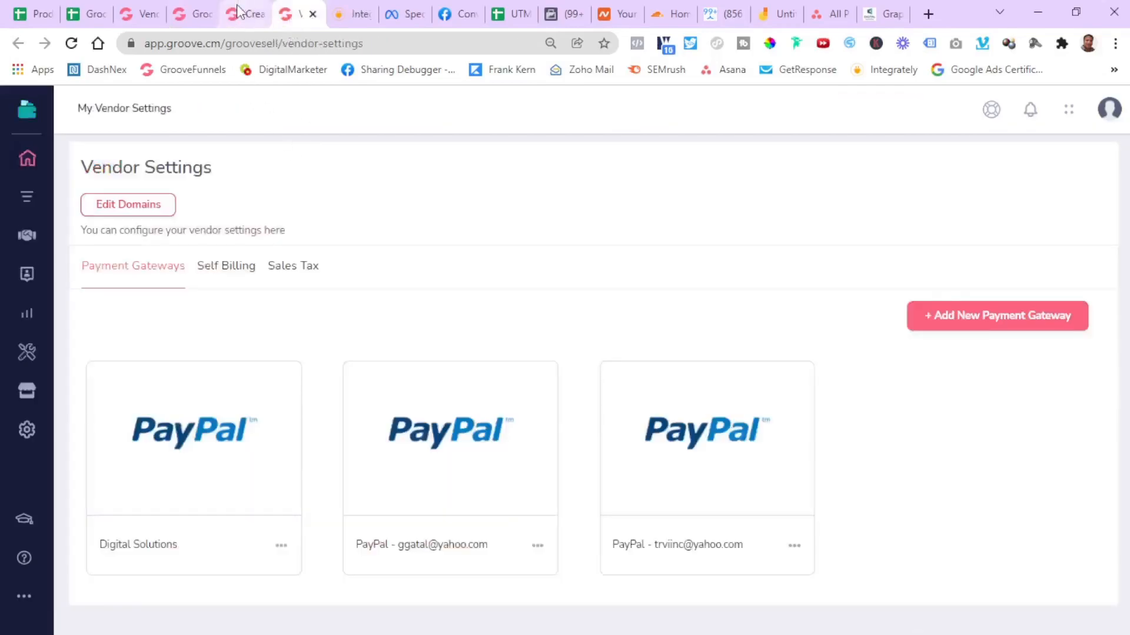
{"action": "left_click", "coordinate": [238, 13]}
{"action": "scroll", "coordinate": [519, 403], "scroll_direction": "down", "scroll_amount": 1}
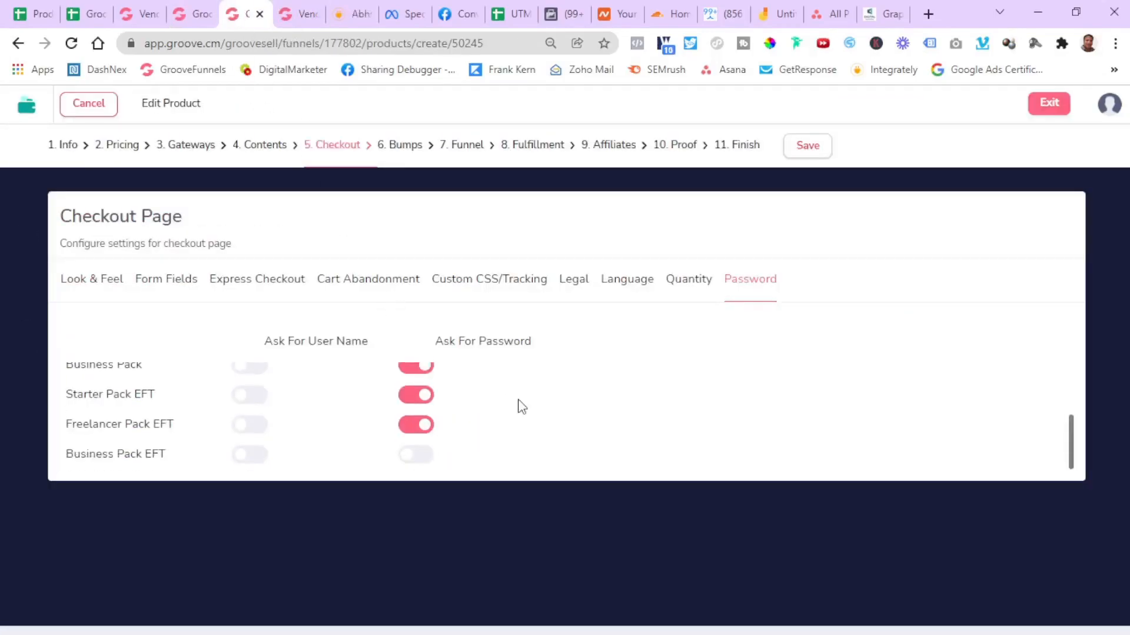
{"action": "left_click", "coordinate": [428, 455]}
{"action": "left_click", "coordinate": [808, 147]}
{"action": "scroll", "coordinate": [562, 402], "scroll_direction": "up", "scroll_amount": 2}
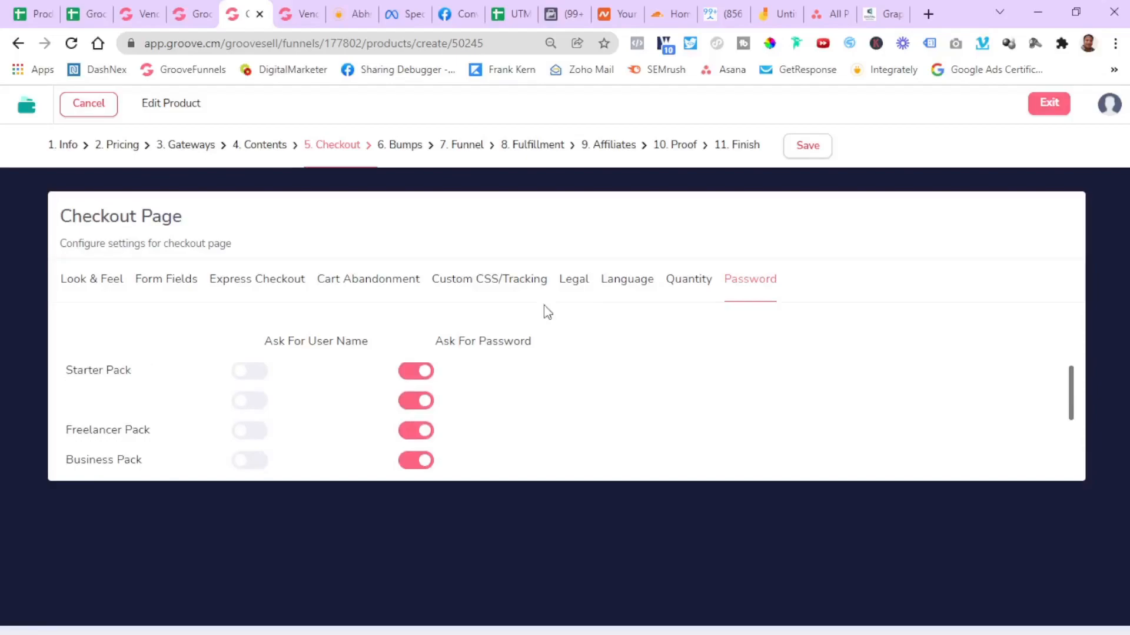
Open the order bump settings and compare them with the payment options on the funnel's Checkout page
{"action": "left_click", "coordinate": [410, 162]}
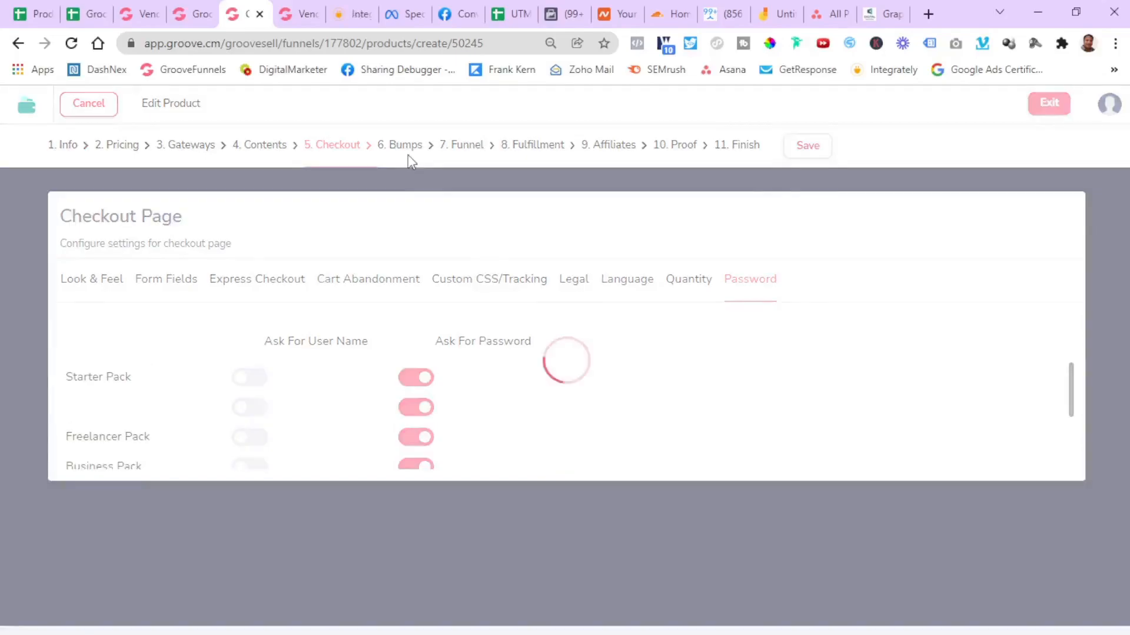
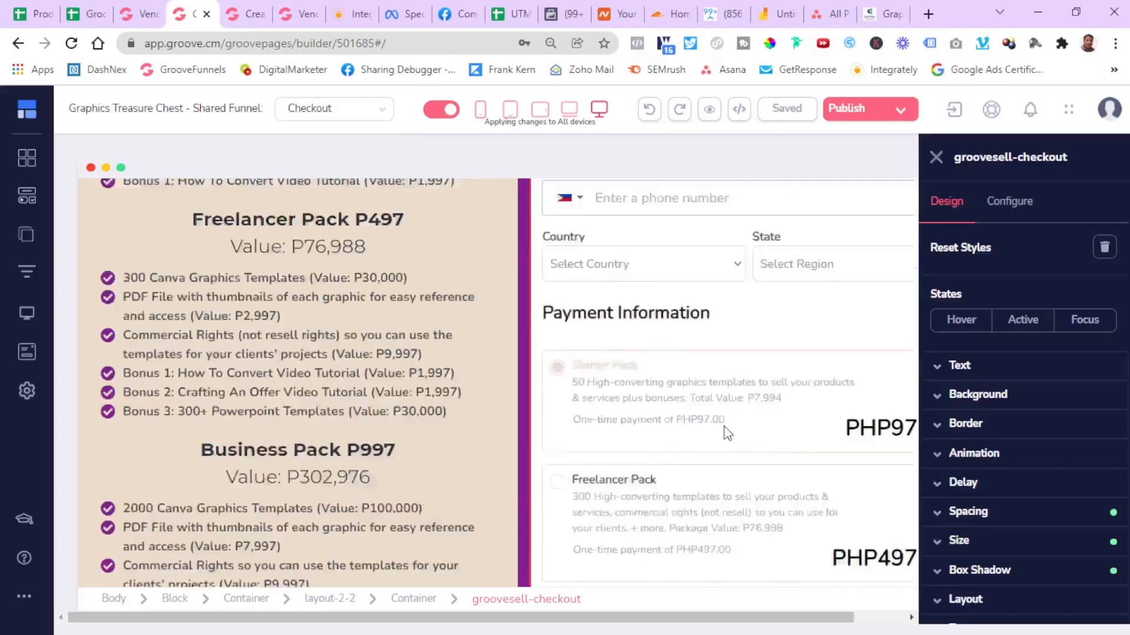
{"action": "scroll", "coordinate": [724, 426], "scroll_direction": "down", "scroll_amount": 4}
{"action": "scroll", "coordinate": [725, 433], "scroll_direction": "up", "scroll_amount": 3}
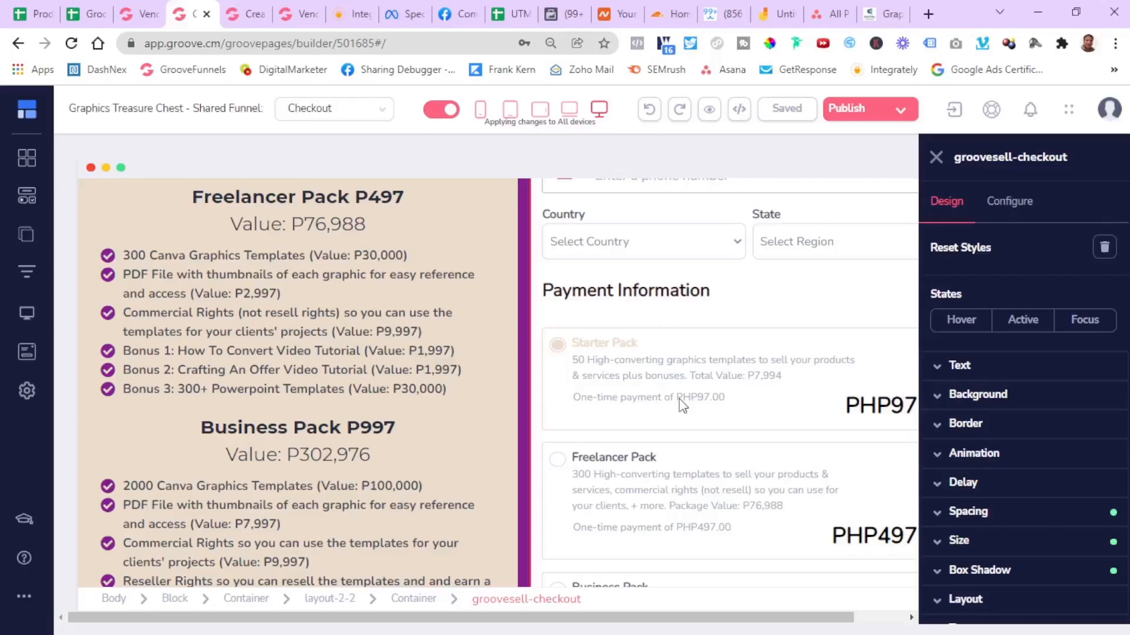
{"action": "left_click", "coordinate": [247, 18]}
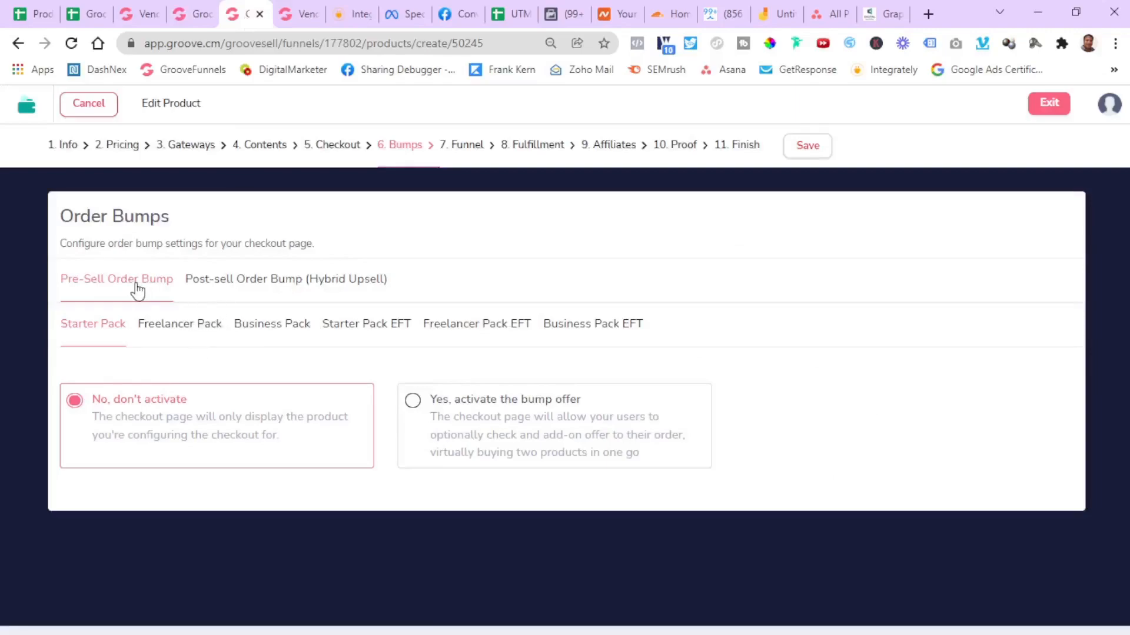
Activate the post-sell order bump (hybrid upsell) for the Starter Pack and look through its empty offer form
{"action": "left_click_drag", "start_coordinate": [186, 279], "coordinate": [295, 282]}
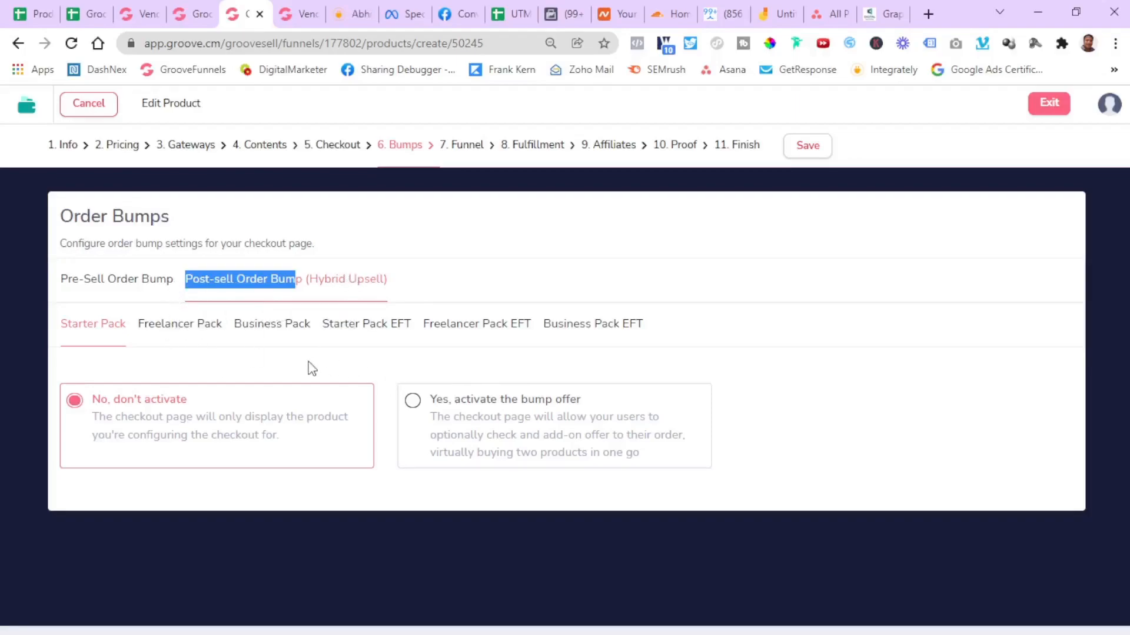
{"action": "left_click", "coordinate": [412, 405]}
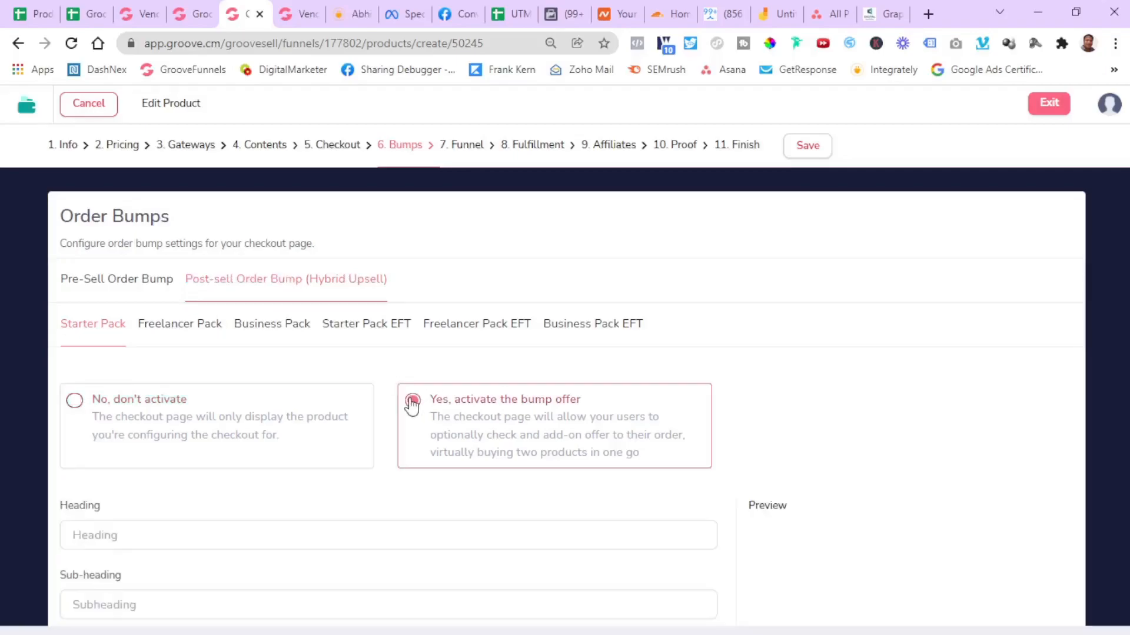
{"action": "scroll", "coordinate": [355, 474], "scroll_direction": "down", "scroll_amount": 2}
{"action": "scroll", "coordinate": [414, 396], "scroll_direction": "up", "scroll_amount": 1}
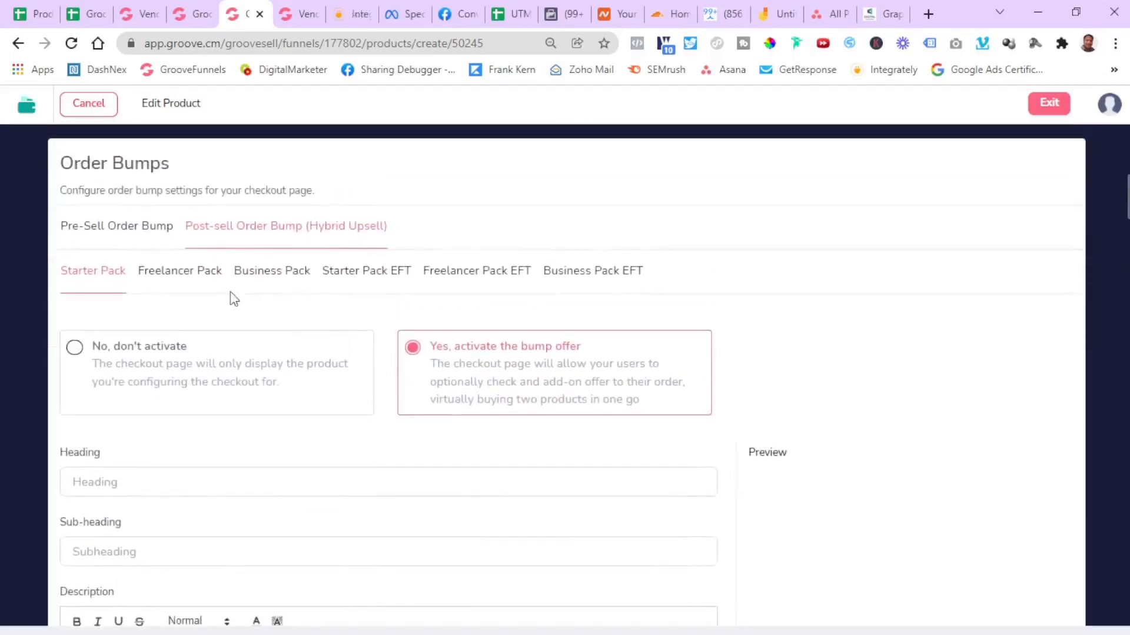
{"action": "scroll", "coordinate": [342, 529], "scroll_direction": "down", "scroll_amount": 5}
{"action": "scroll", "coordinate": [341, 524], "scroll_direction": "up", "scroll_amount": 1}
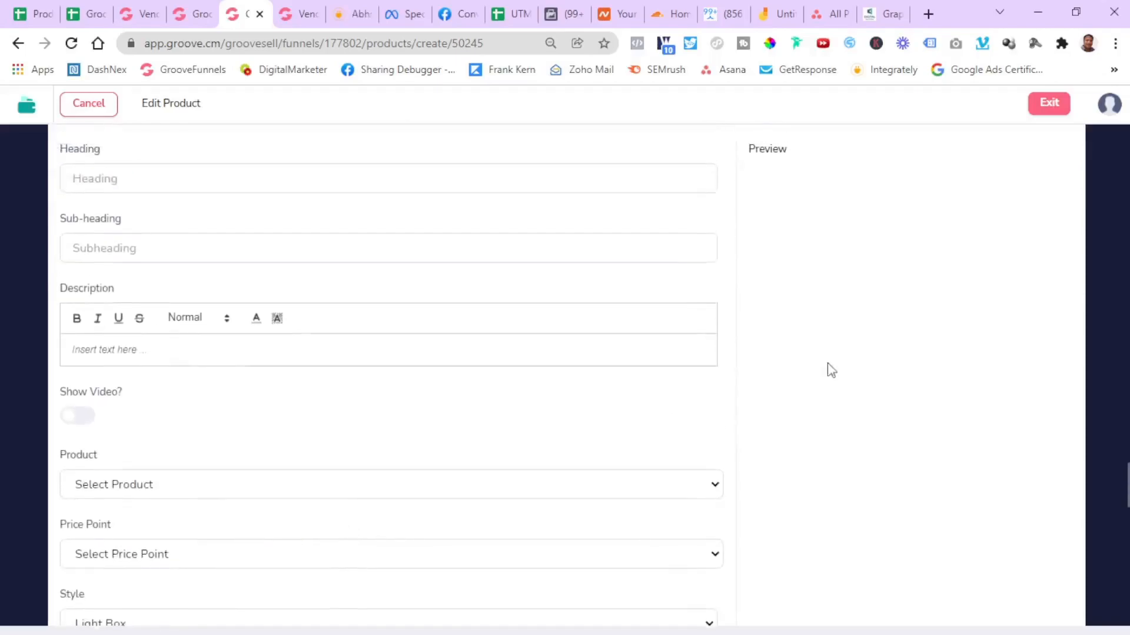
{"action": "scroll", "coordinate": [415, 273], "scroll_direction": "up", "scroll_amount": 5}
{"action": "scroll", "coordinate": [413, 273], "scroll_direction": "down", "scroll_amount": 5}
{"action": "scroll", "coordinate": [318, 298], "scroll_direction": "up", "scroll_amount": 5}
Activate the pre-sell order bump for the Starter Pack and view its heading, description, product and display settings
{"action": "left_click", "coordinate": [79, 287]}
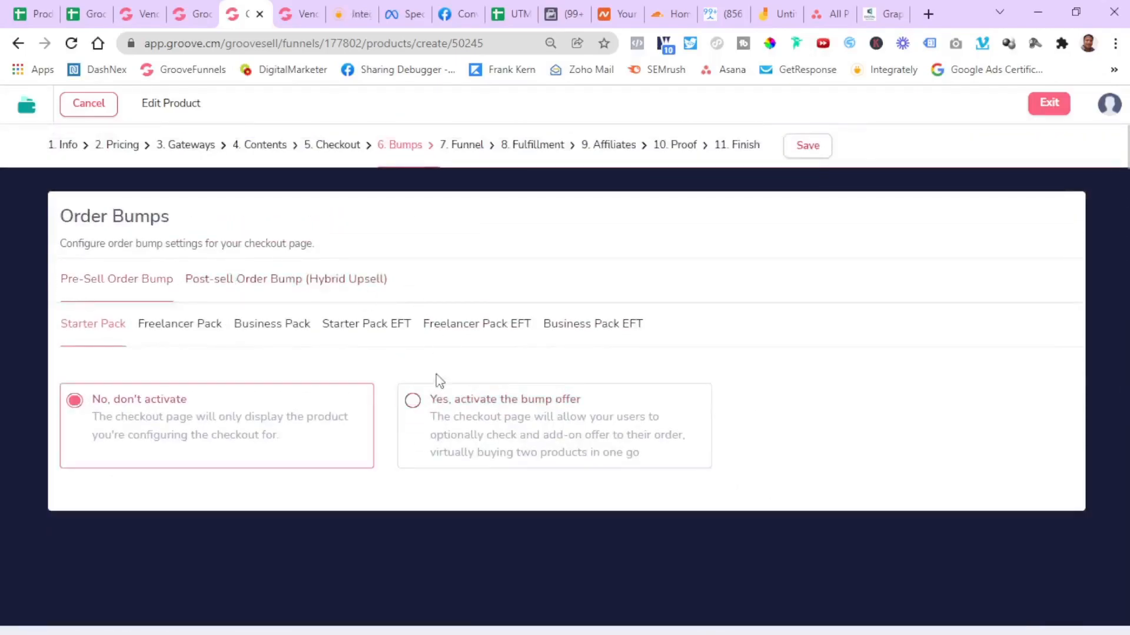
{"action": "left_click", "coordinate": [412, 402]}
{"action": "scroll", "coordinate": [406, 486], "scroll_direction": "down", "scroll_amount": 3}
{"action": "scroll", "coordinate": [406, 486], "scroll_direction": "down", "scroll_amount": 1}
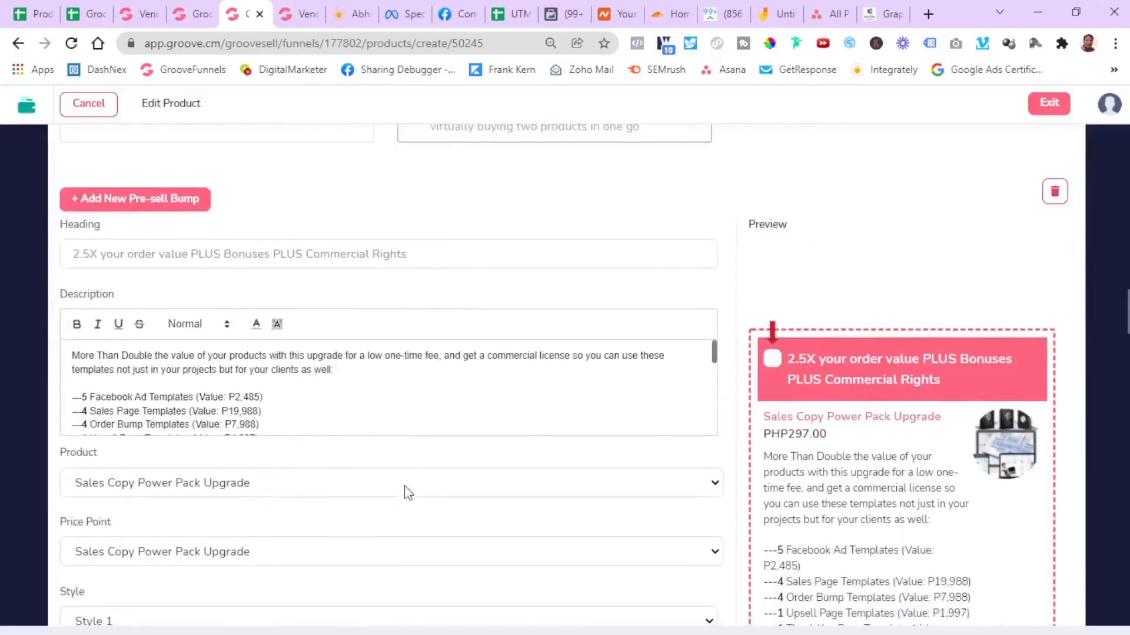
{"action": "scroll", "coordinate": [833, 499], "scroll_direction": "down", "scroll_amount": 3}
{"action": "scroll", "coordinate": [833, 499], "scroll_direction": "down", "scroll_amount": 6}
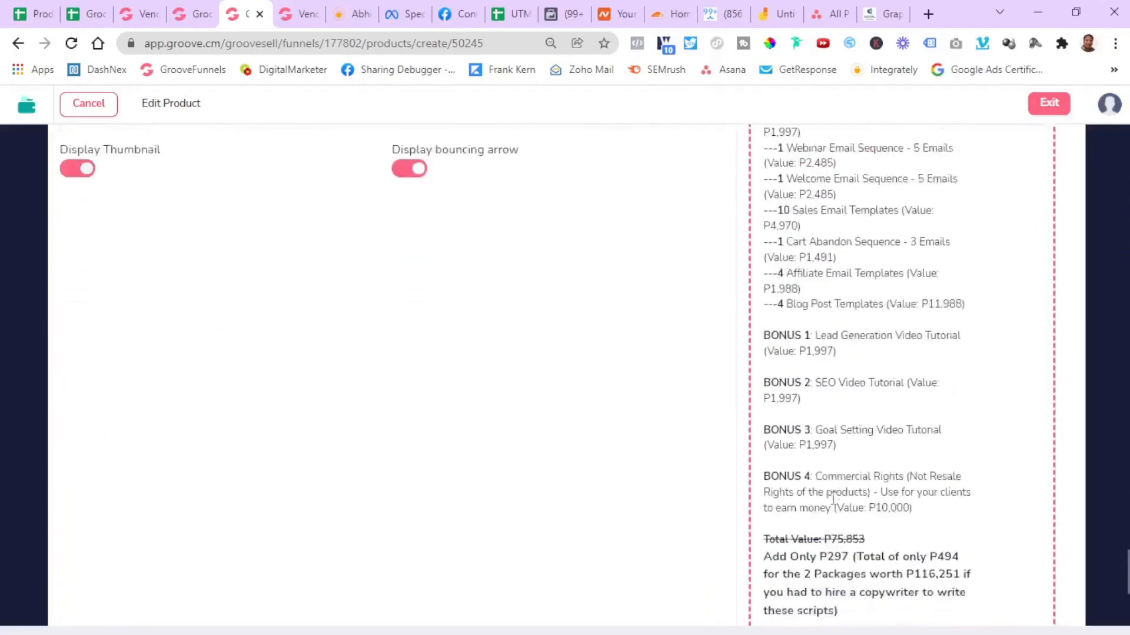
Review the Starter Pack's pre-sell bump settings against the full preview of the Sales Copy Power Pack Upgrade offer
{"action": "scroll", "coordinate": [833, 499], "scroll_direction": "up", "scroll_amount": 7}
{"action": "scroll", "coordinate": [833, 499], "scroll_direction": "up", "scroll_amount": 5}
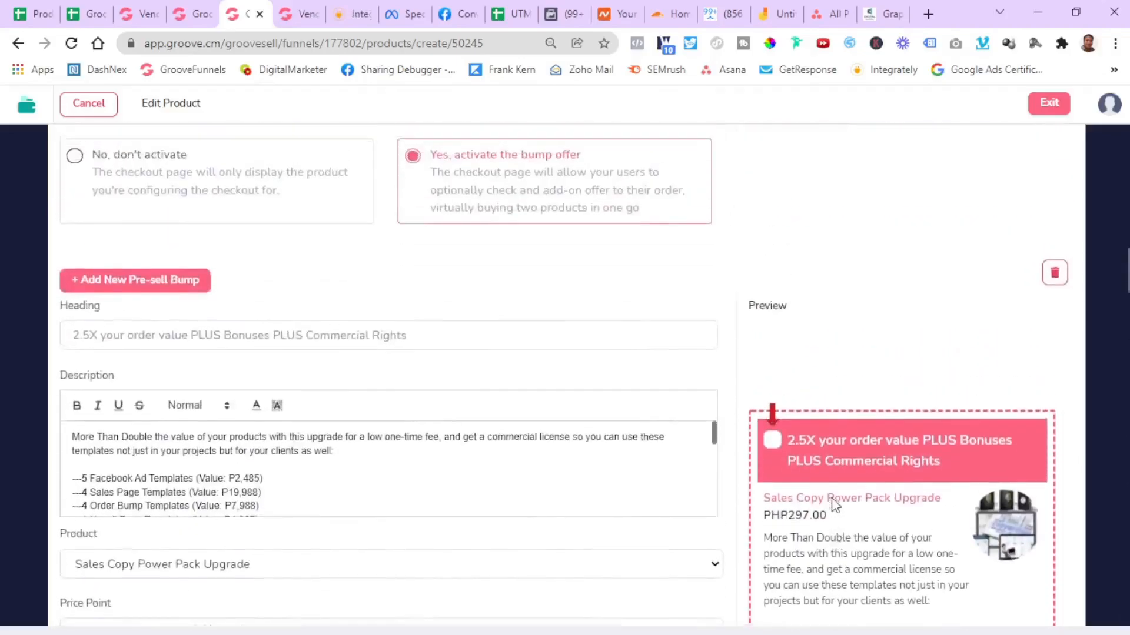
{"action": "scroll", "coordinate": [833, 499], "scroll_direction": "down", "scroll_amount": 3}
{"action": "scroll", "coordinate": [833, 499], "scroll_direction": "up", "scroll_amount": 1}
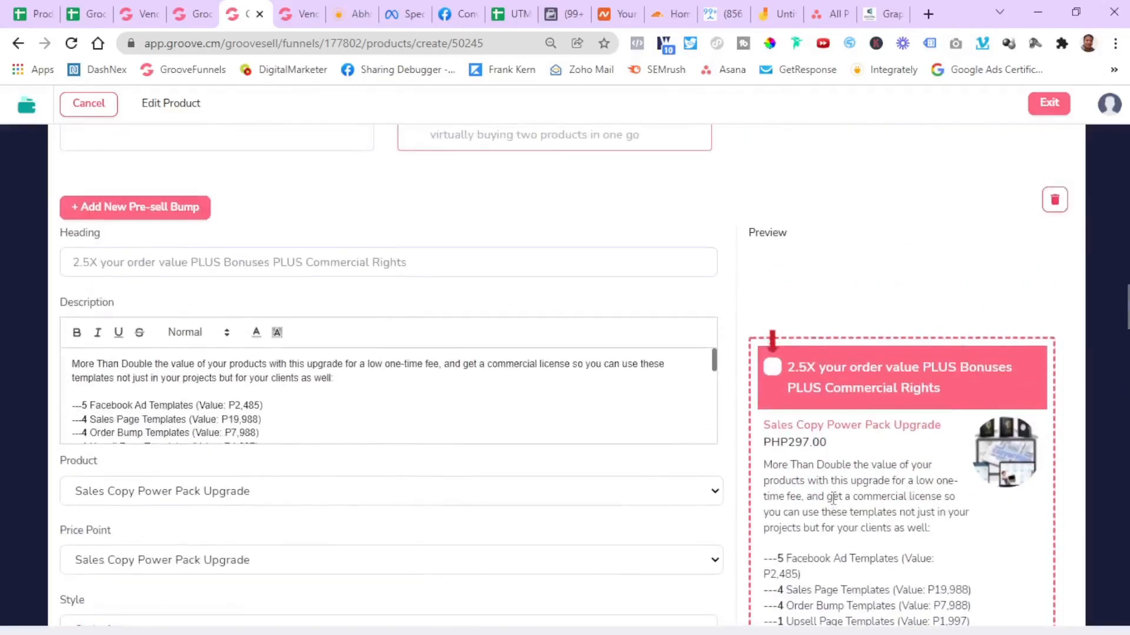
{"action": "scroll", "coordinate": [833, 499], "scroll_direction": "down", "scroll_amount": 7}
{"action": "scroll", "coordinate": [833, 499], "scroll_direction": "up", "scroll_amount": 10}
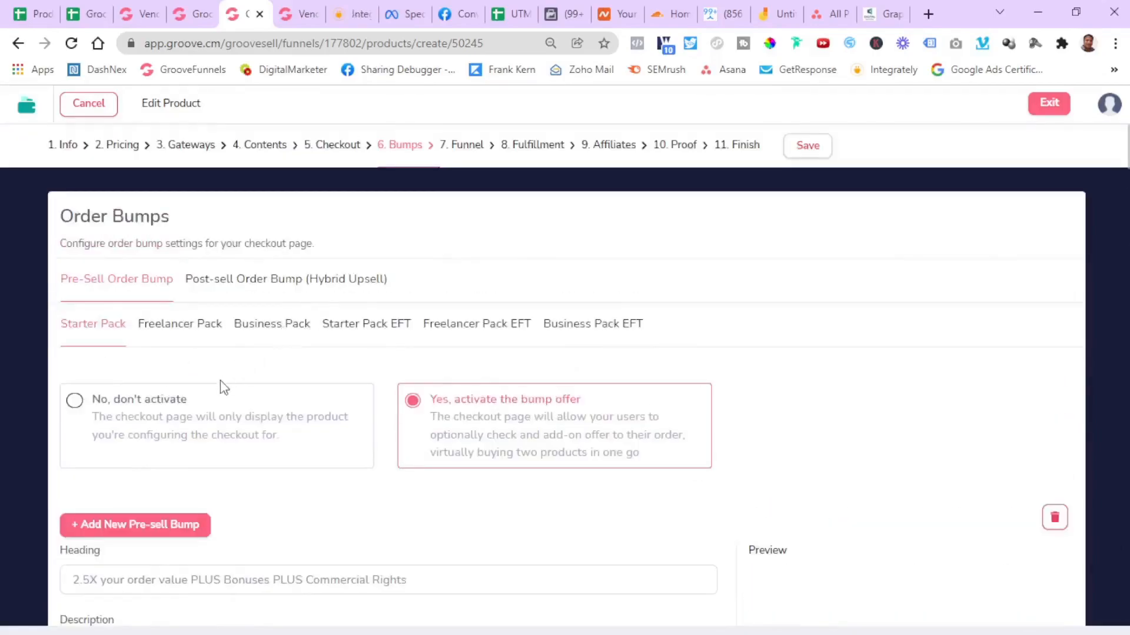
{"action": "scroll", "coordinate": [580, 568], "scroll_direction": "down", "scroll_amount": 13}
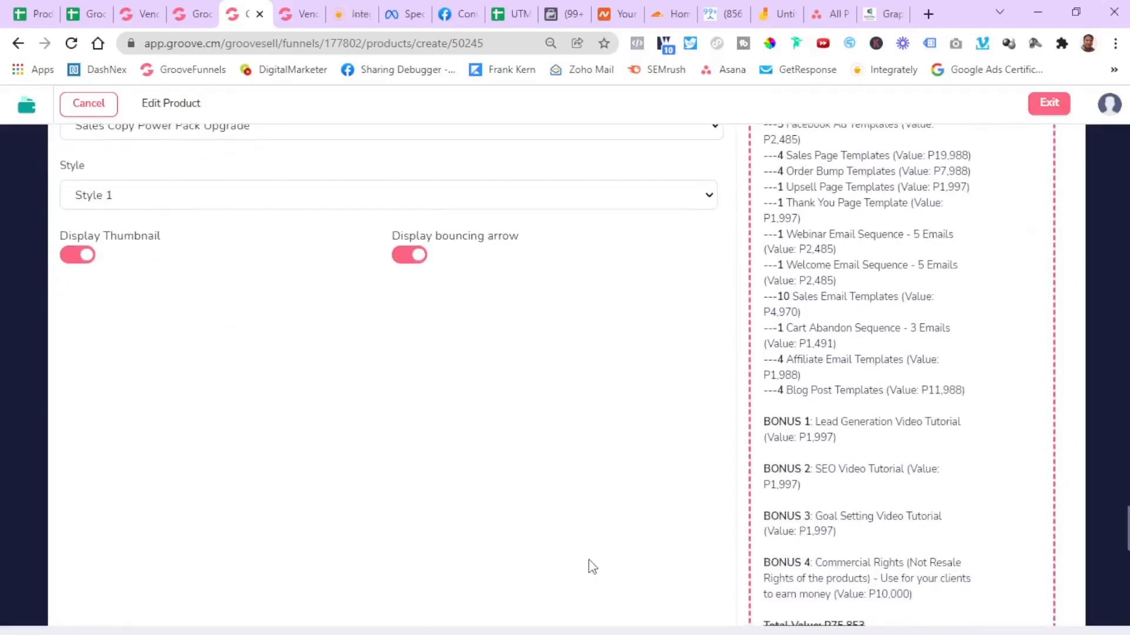
{"action": "scroll", "coordinate": [591, 567], "scroll_direction": "up", "scroll_amount": 15}
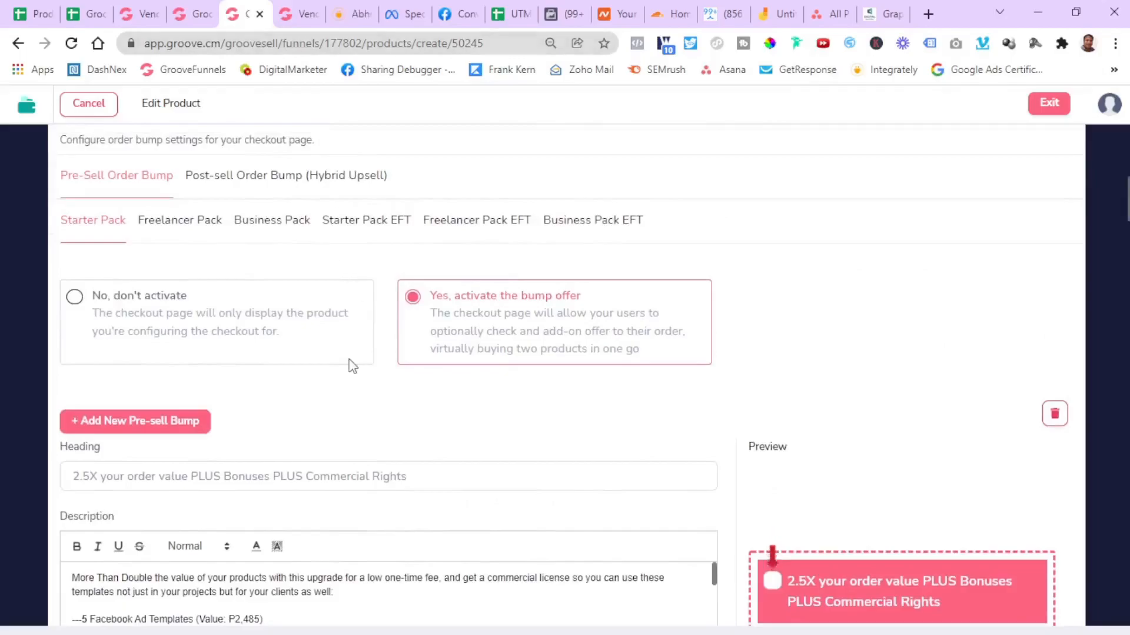
{"action": "scroll", "coordinate": [507, 441], "scroll_direction": "down", "scroll_amount": 12}
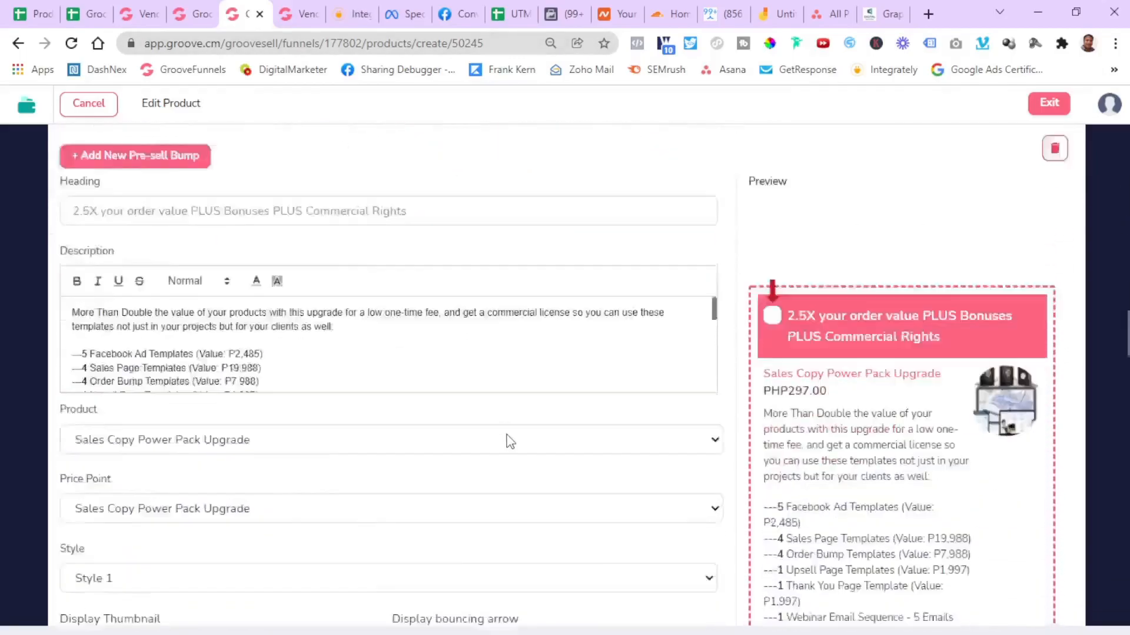
{"action": "scroll", "coordinate": [510, 441], "scroll_direction": "down", "scroll_amount": 2}
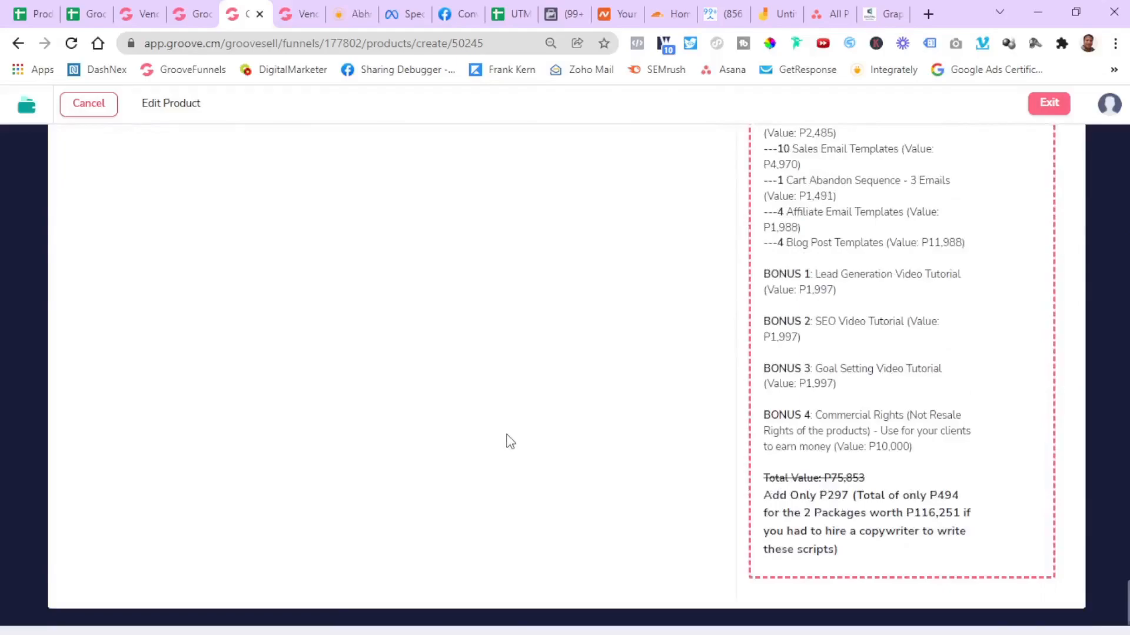
{"action": "scroll", "coordinate": [510, 442], "scroll_direction": "up", "scroll_amount": 15}
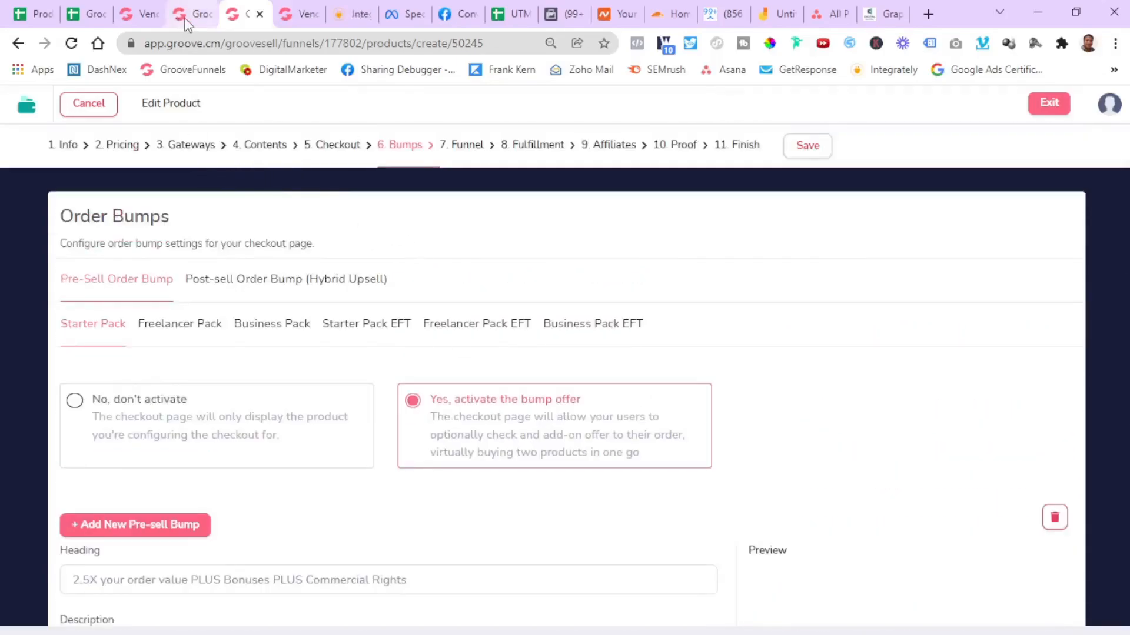
Examine the price options, bonuses and alternative payment buttons on the GroovePages Checkout page, and show the funnel's page list
{"action": "left_click", "coordinate": [292, 16]}
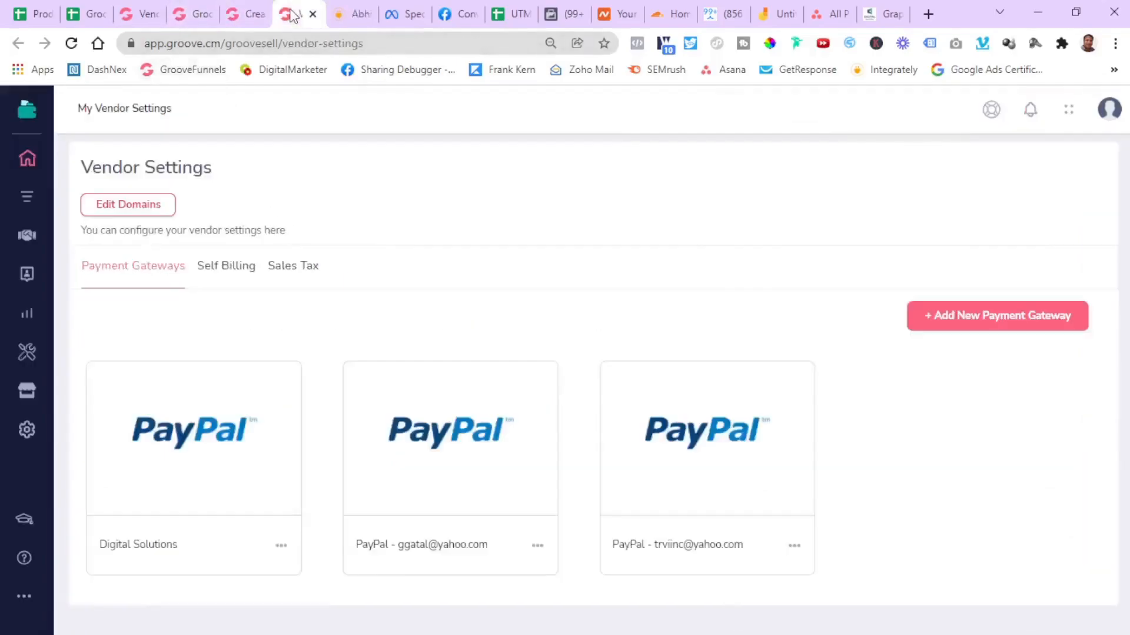
{"action": "left_click", "coordinate": [247, 15]}
{"action": "left_click", "coordinate": [196, 20]}
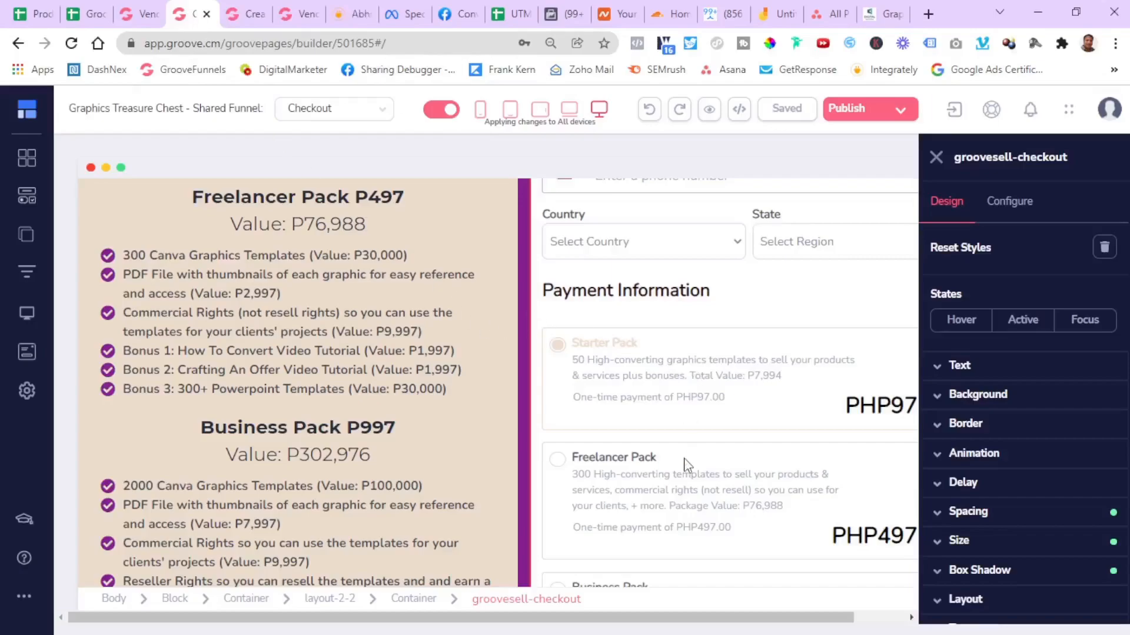
{"action": "scroll", "coordinate": [687, 461], "scroll_direction": "down", "scroll_amount": 2}
{"action": "scroll", "coordinate": [426, 338], "scroll_direction": "up", "scroll_amount": 2}
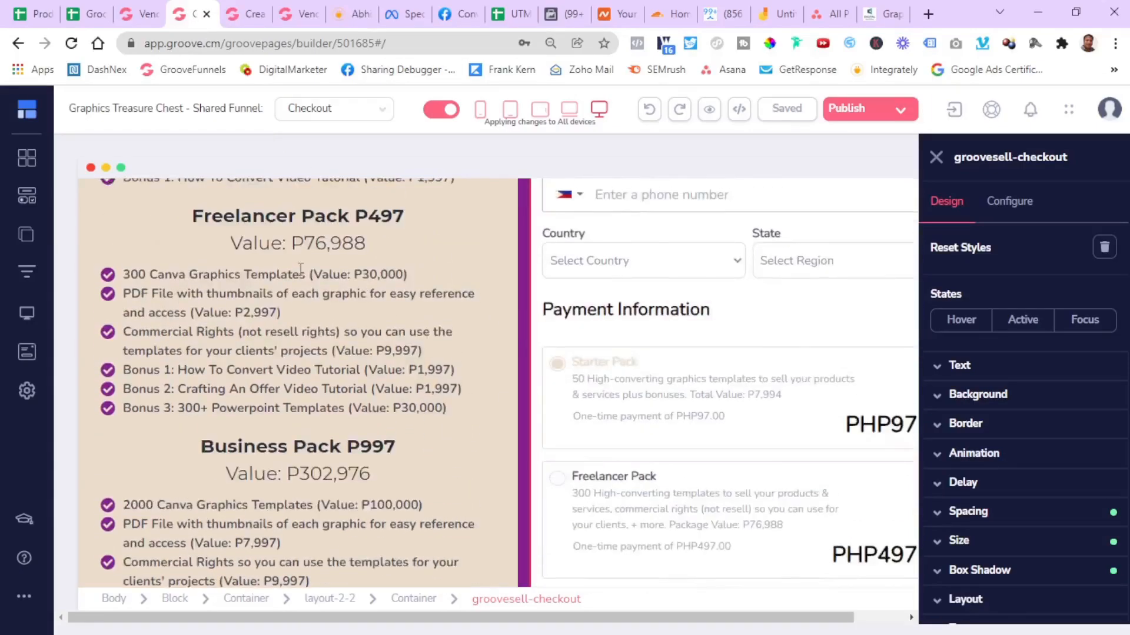
{"action": "scroll", "coordinate": [301, 269], "scroll_direction": "down", "scroll_amount": 12}
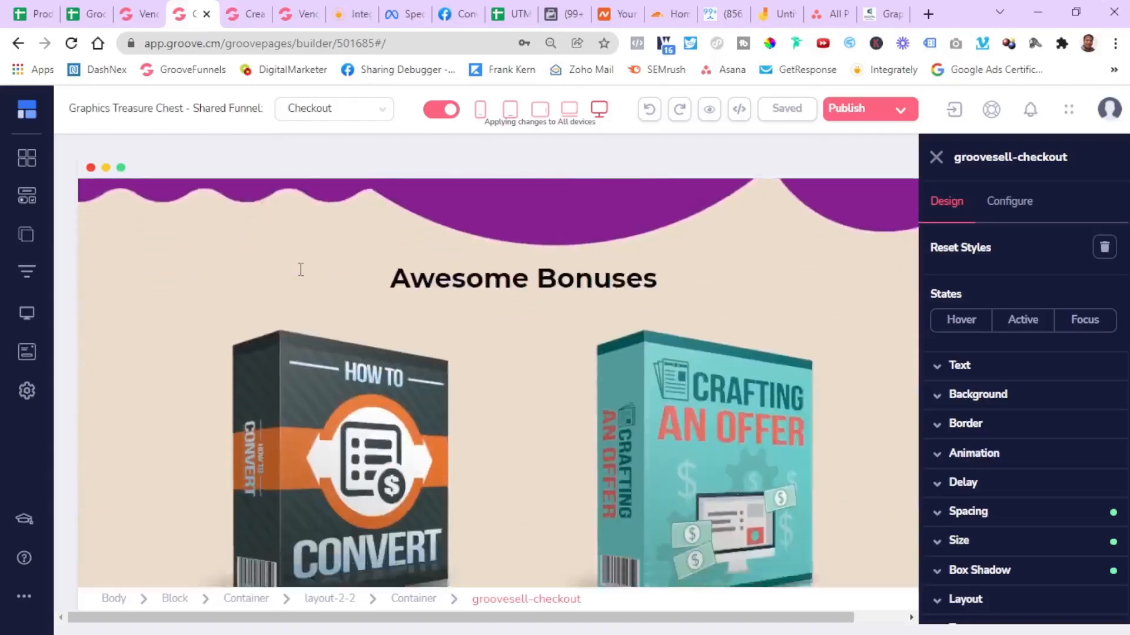
{"action": "scroll", "coordinate": [300, 272], "scroll_direction": "up", "scroll_amount": 6}
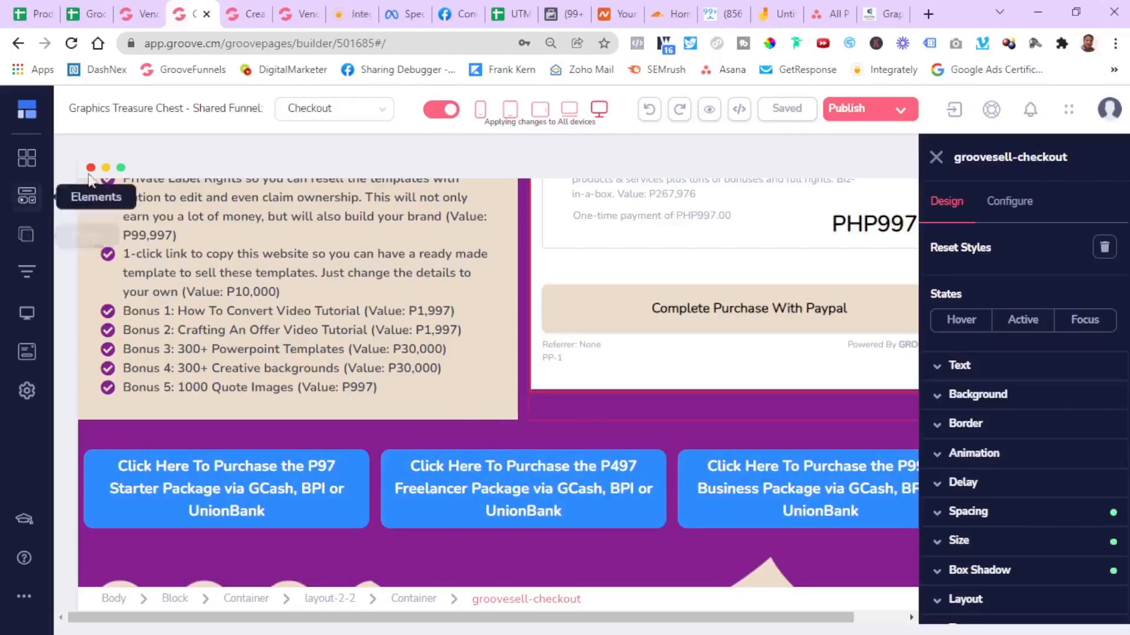
{"action": "left_click", "coordinate": [27, 234]}
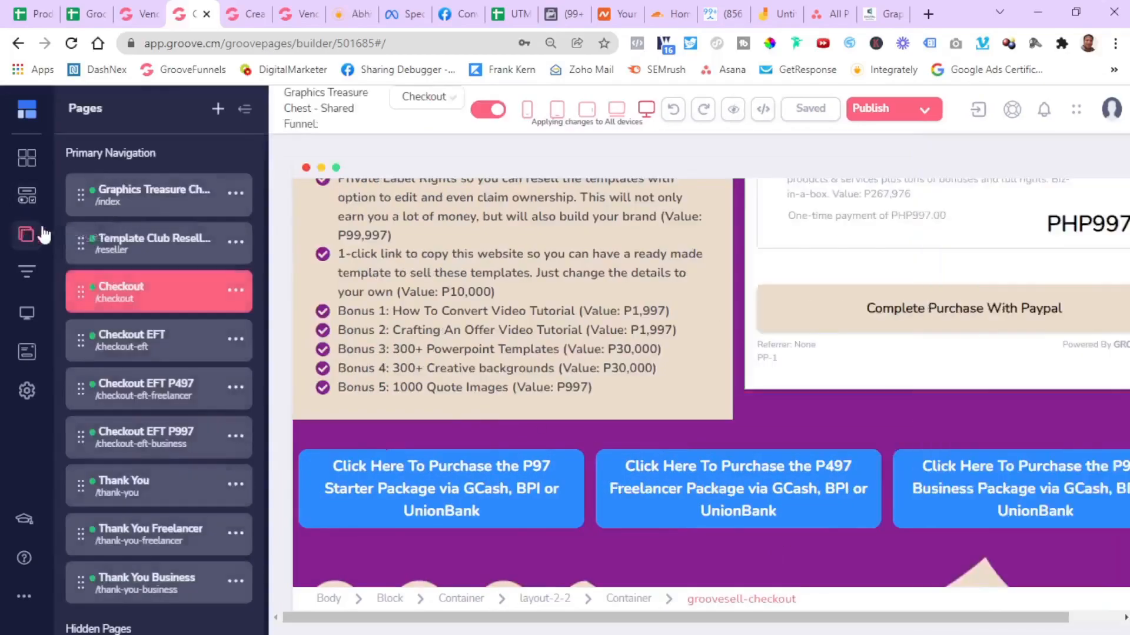
Point out the Checkout page's P97 GCash, BPI or UnionBank button, and open the Checkout EFT page to examine its payment instructions and registration form
{"action": "left_click", "coordinate": [523, 520]}
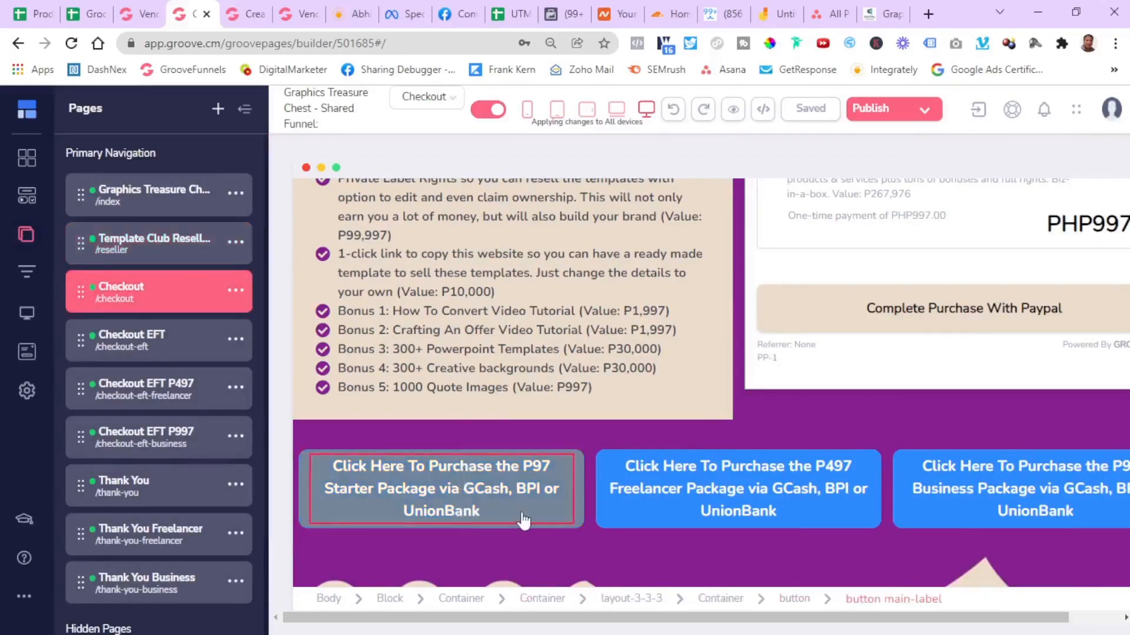
{"action": "left_click", "coordinate": [461, 537]}
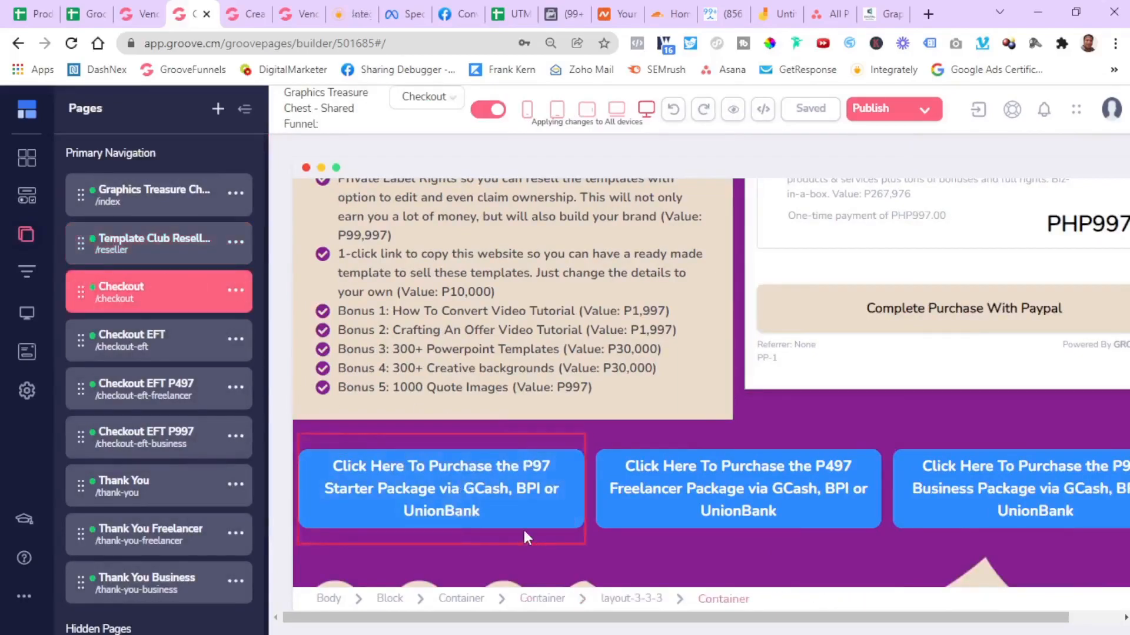
{"action": "left_click", "coordinate": [130, 349]}
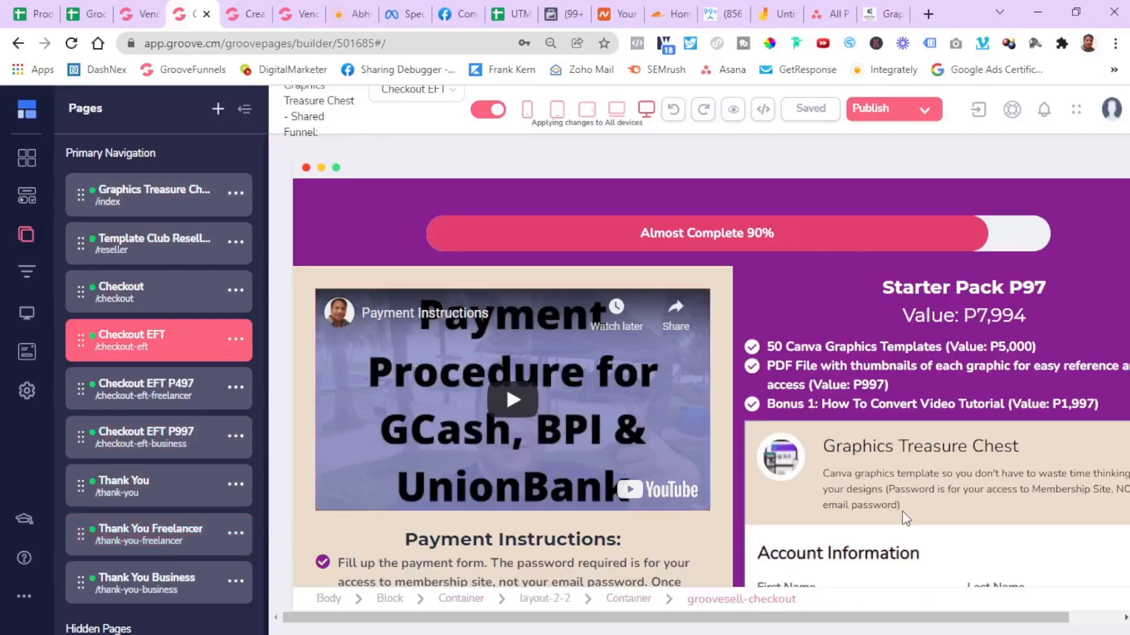
{"action": "scroll", "coordinate": [902, 511], "scroll_direction": "down", "scroll_amount": 2}
{"action": "scroll", "coordinate": [905, 519], "scroll_direction": "down", "scroll_amount": 15}
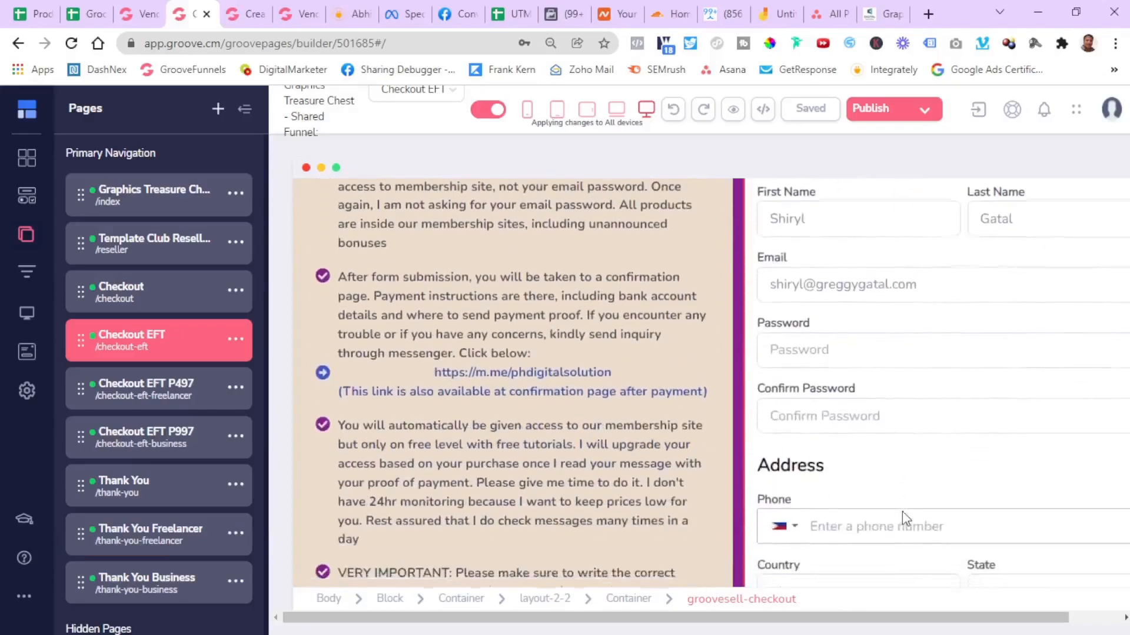
{"action": "scroll", "coordinate": [904, 519], "scroll_direction": "down", "scroll_amount": 2}
{"action": "scroll", "coordinate": [904, 519], "scroll_direction": "up", "scroll_amount": 10}
{"action": "scroll", "coordinate": [904, 519], "scroll_direction": "down", "scroll_amount": 12}
{"action": "scroll", "coordinate": [905, 519], "scroll_direction": "down", "scroll_amount": 2}
{"action": "scroll", "coordinate": [785, 365], "scroll_direction": "up", "scroll_amount": 12}
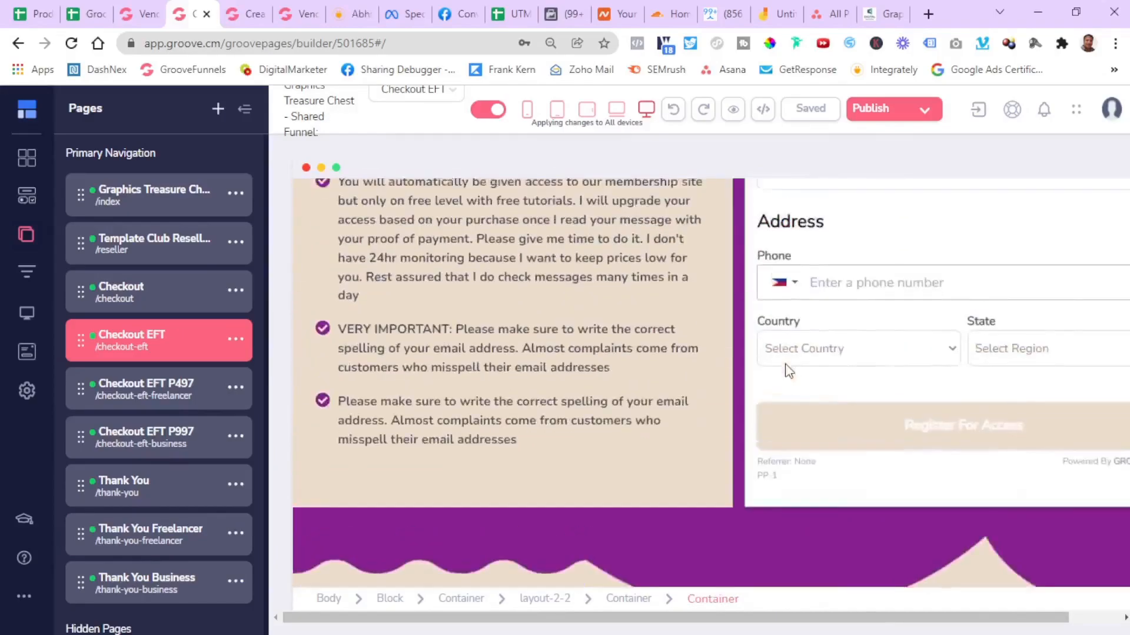
{"action": "scroll", "coordinate": [789, 370], "scroll_direction": "up", "scroll_amount": 1}
{"action": "scroll", "coordinate": [788, 371], "scroll_direction": "down", "scroll_amount": 1}
{"action": "scroll", "coordinate": [788, 371], "scroll_direction": "up", "scroll_amount": 2}
{"action": "scroll", "coordinate": [789, 371], "scroll_direction": "down", "scroll_amount": 4}
{"action": "scroll", "coordinate": [788, 371], "scroll_direction": "down", "scroll_amount": 5}
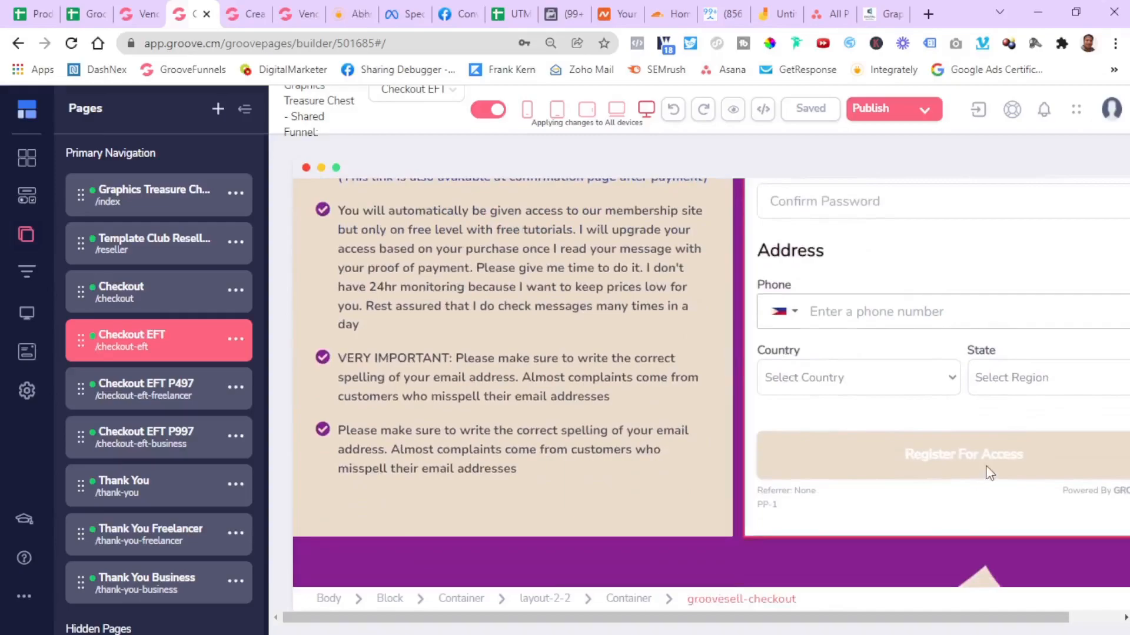
Review the alternative purchase buttons and the Freelancer and Business upgrade packages on the Checkout EFT page, and recheck its registration fields
{"action": "scroll", "coordinate": [859, 511], "scroll_direction": "down", "scroll_amount": 5}
{"action": "scroll", "coordinate": [856, 503], "scroll_direction": "down", "scroll_amount": 3}
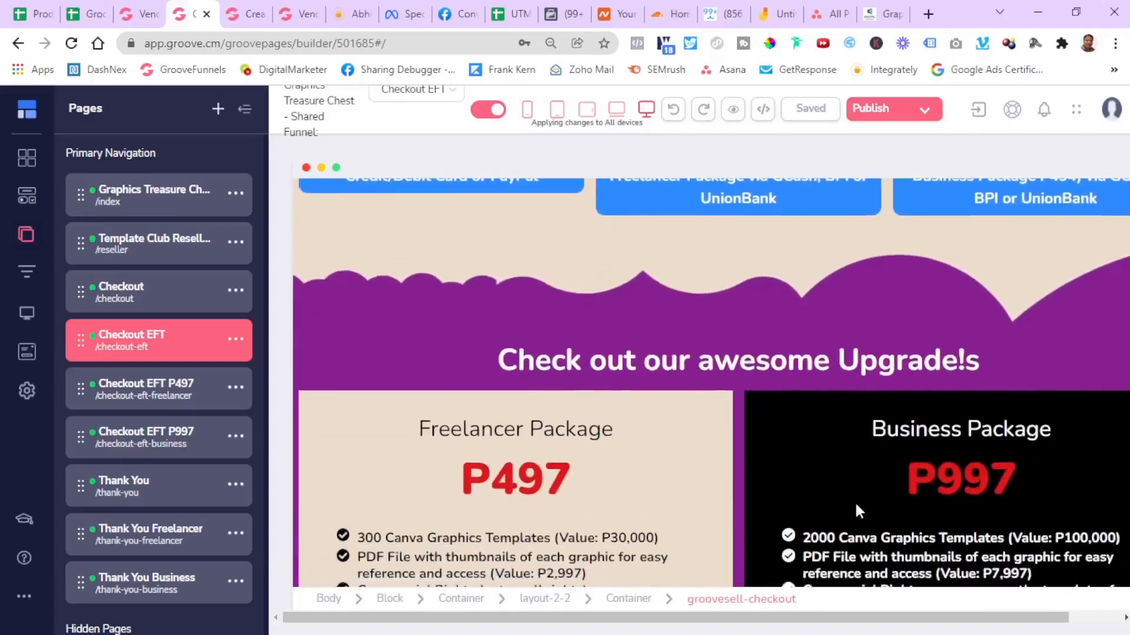
{"action": "scroll", "coordinate": [855, 504], "scroll_direction": "up", "scroll_amount": 4}
{"action": "scroll", "coordinate": [855, 504], "scroll_direction": "down", "scroll_amount": 2}
{"action": "scroll", "coordinate": [856, 504], "scroll_direction": "down", "scroll_amount": 5}
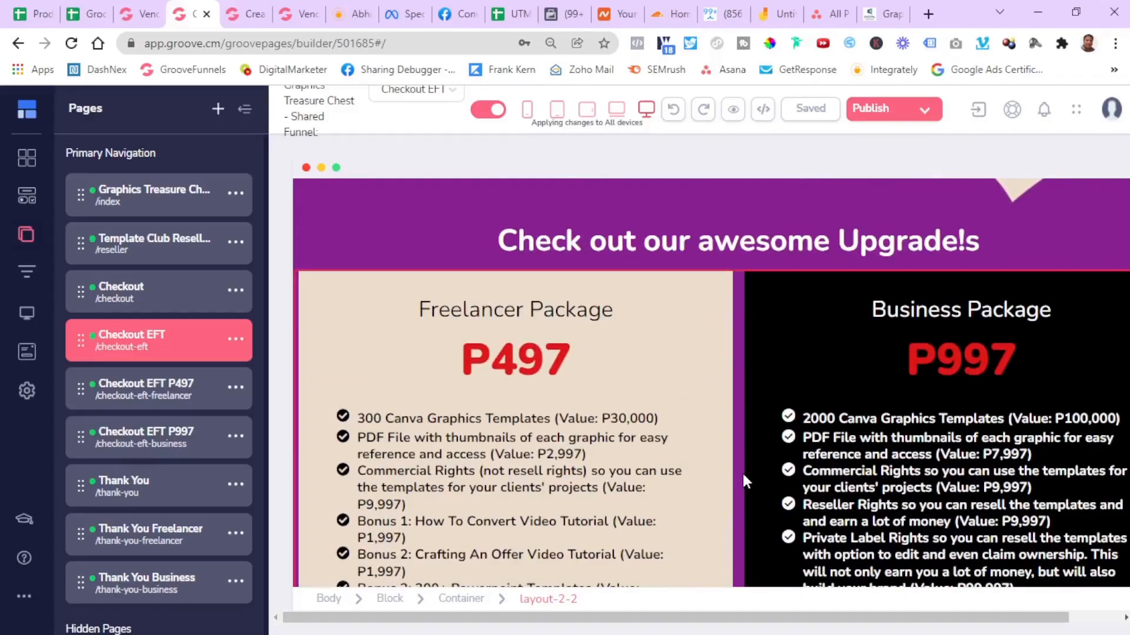
{"action": "scroll", "coordinate": [743, 471], "scroll_direction": "up", "scroll_amount": 10}
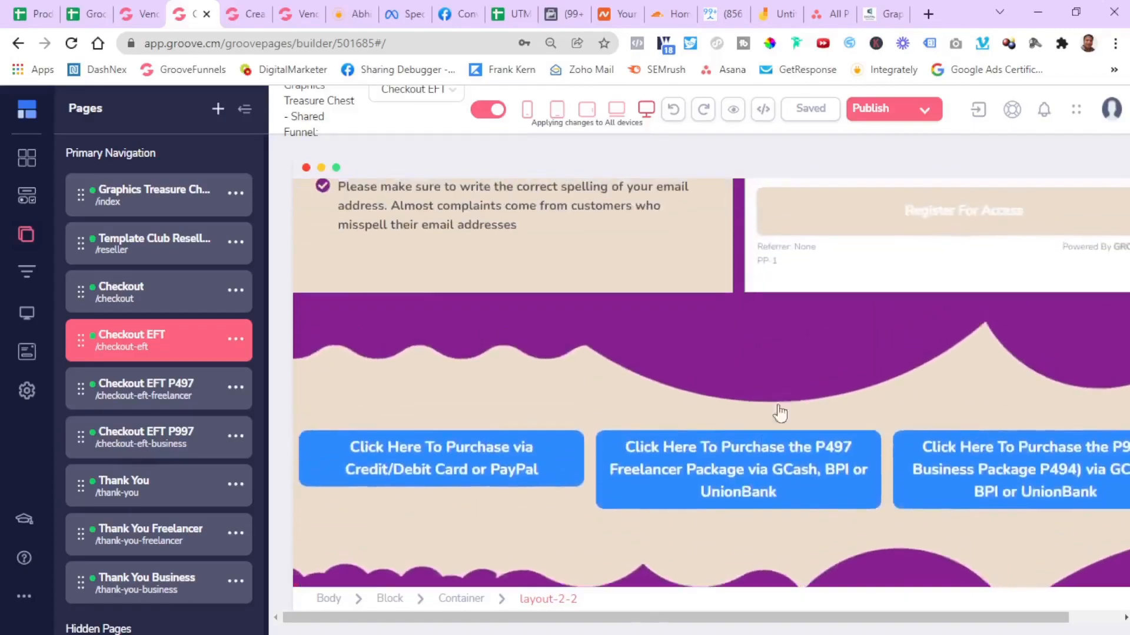
{"action": "scroll", "coordinate": [825, 324], "scroll_direction": "down", "scroll_amount": 3}
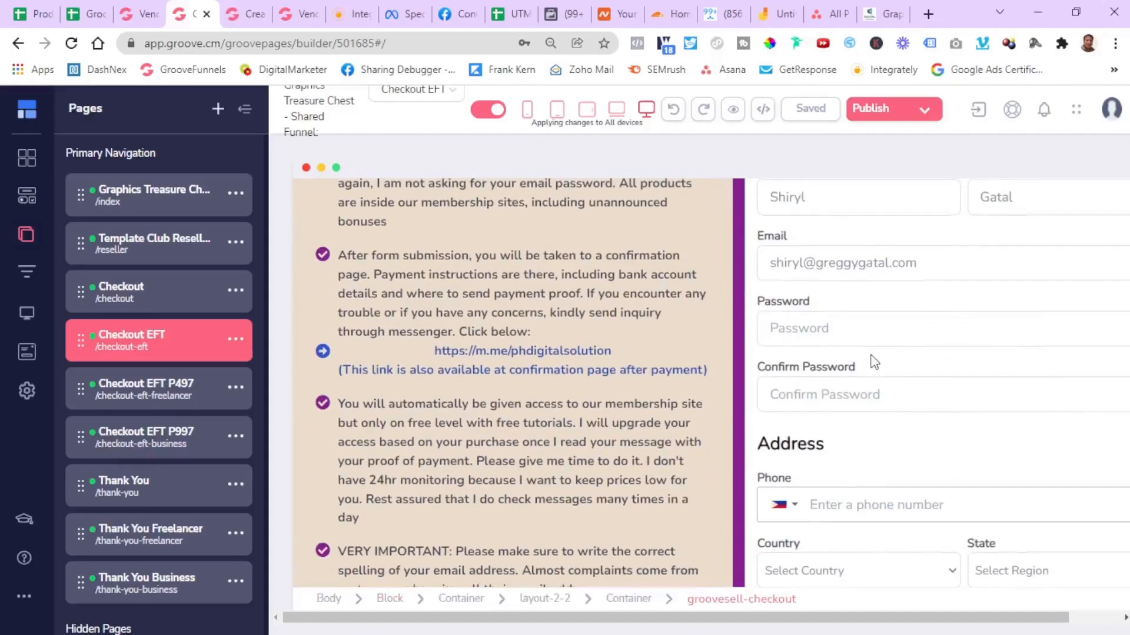
{"action": "scroll", "coordinate": [873, 433], "scroll_direction": "down", "scroll_amount": 1}
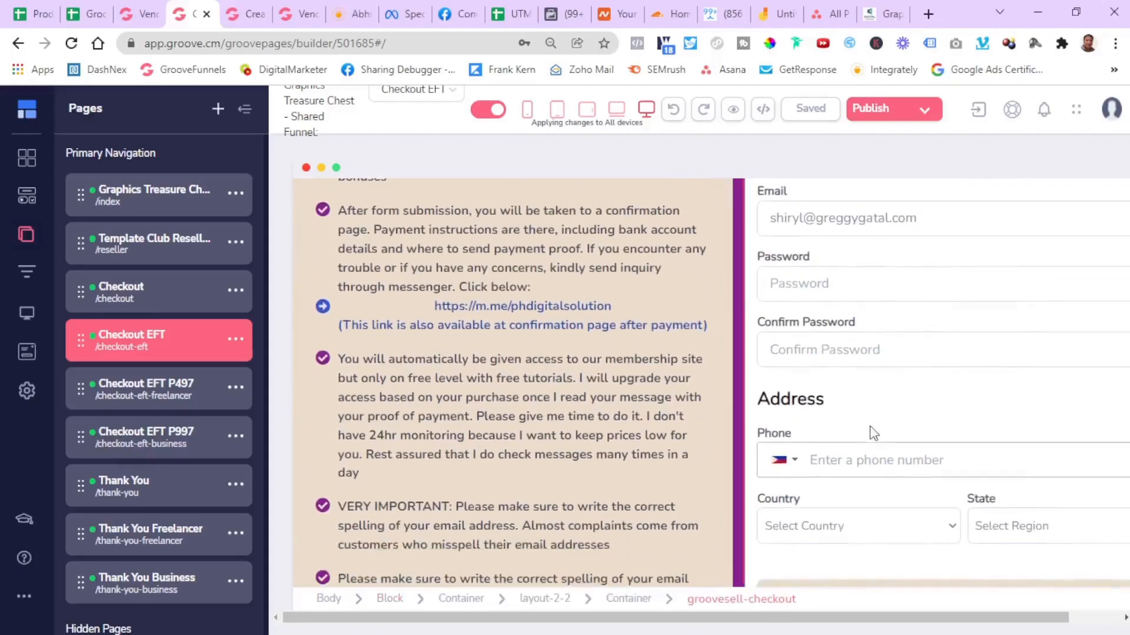
{"action": "scroll", "coordinate": [873, 433], "scroll_direction": "down", "scroll_amount": 1}
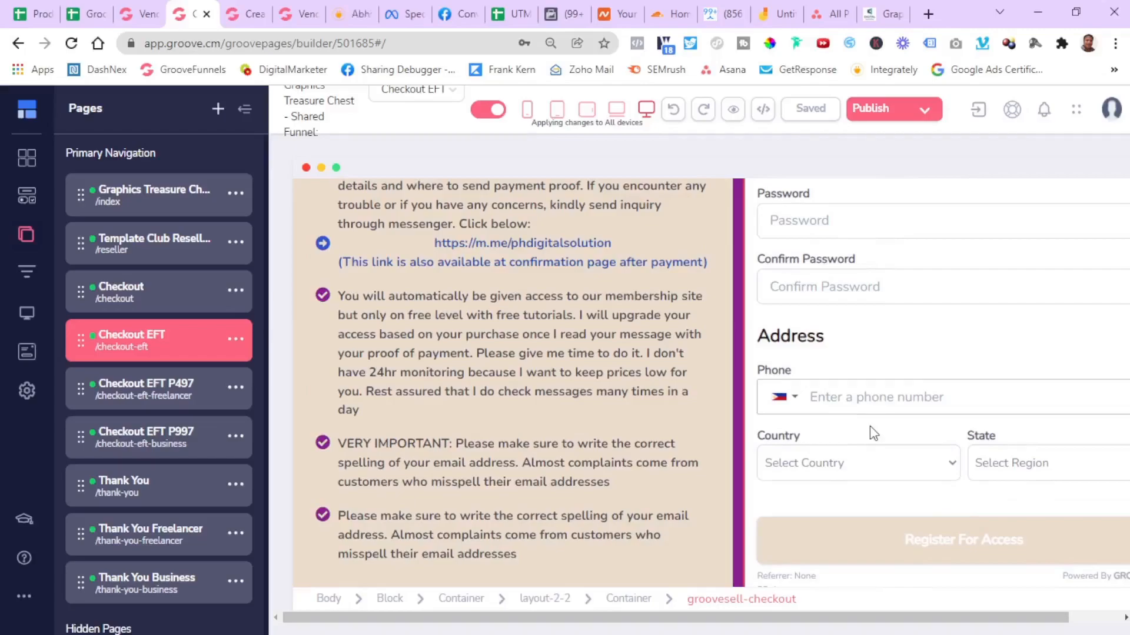
{"action": "scroll", "coordinate": [869, 426], "scroll_direction": "down", "scroll_amount": 3}
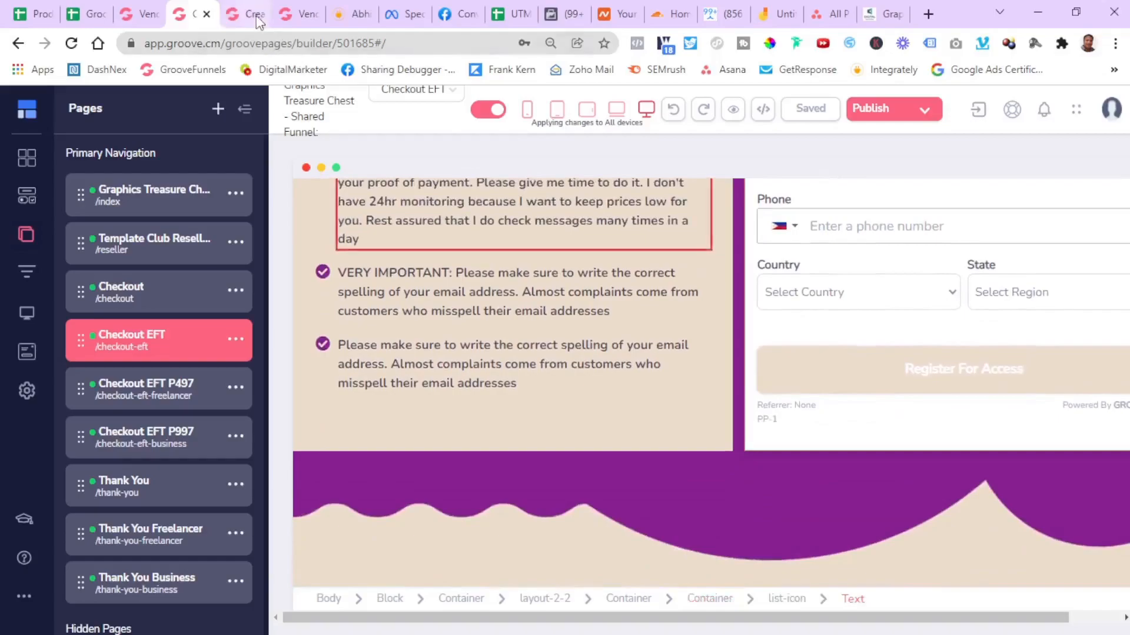
Deactivate the Starter Pack's pre-sell order bump in the GrooveSell product editor and save the product
{"action": "left_click", "coordinate": [257, 19]}
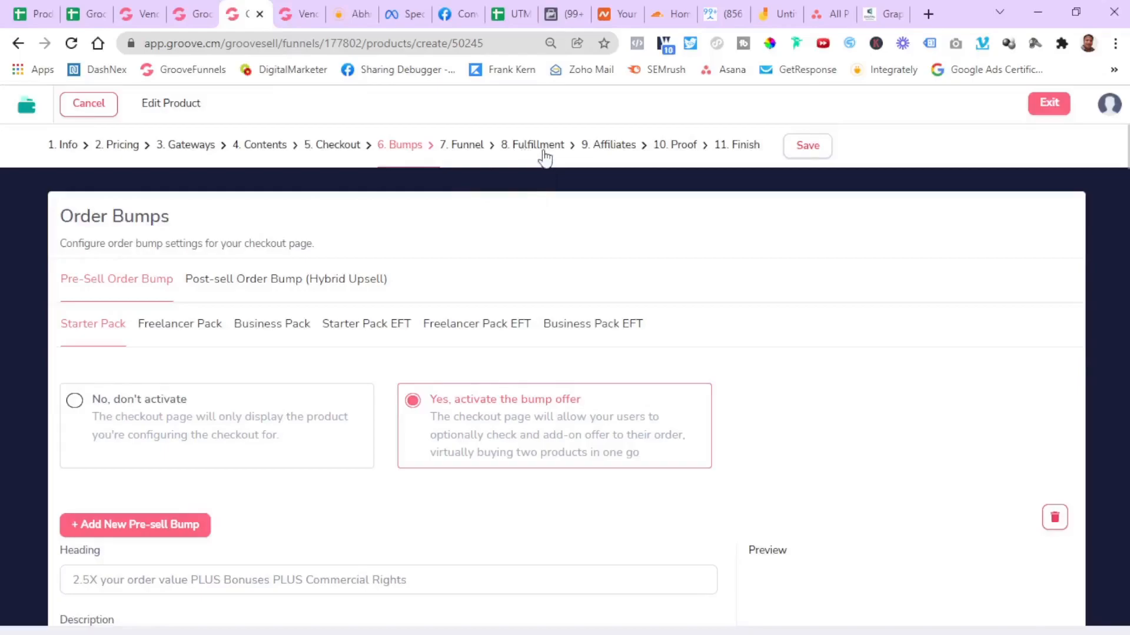
{"action": "scroll", "coordinate": [477, 318], "scroll_direction": "down", "scroll_amount": 3}
{"action": "scroll", "coordinate": [477, 318], "scroll_direction": "up", "scroll_amount": 3}
{"action": "left_click", "coordinate": [74, 401]}
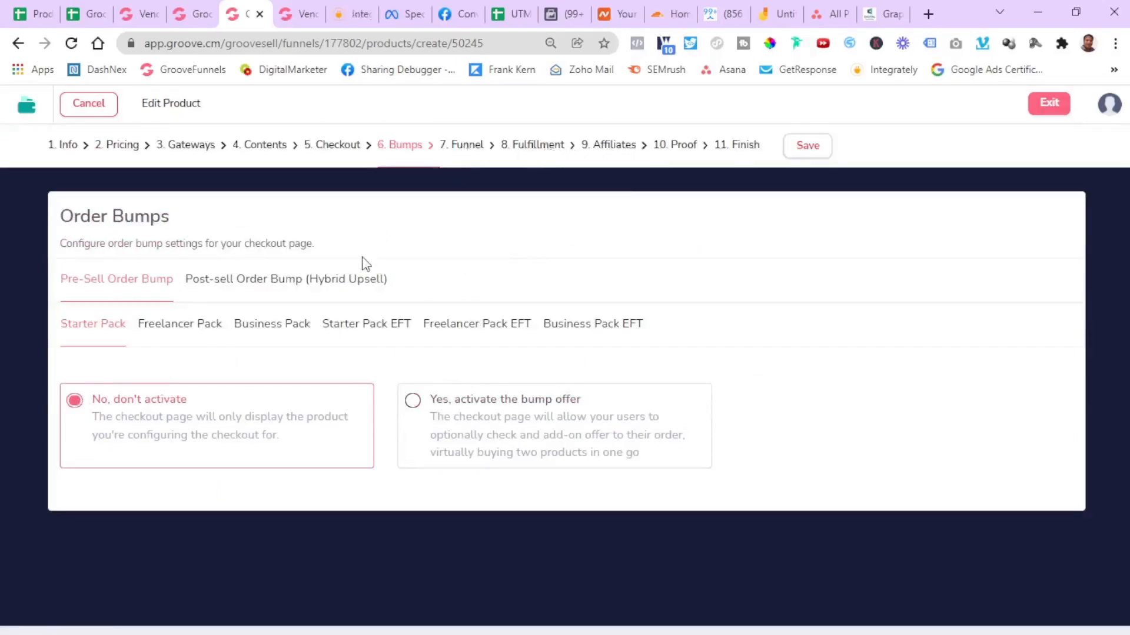
{"action": "left_click", "coordinate": [794, 150]}
Return to the GroovePages Checkout EFT page and examine its form, payment buttons, upgrade packages and bonuses section
{"action": "left_click", "coordinate": [289, 18]}
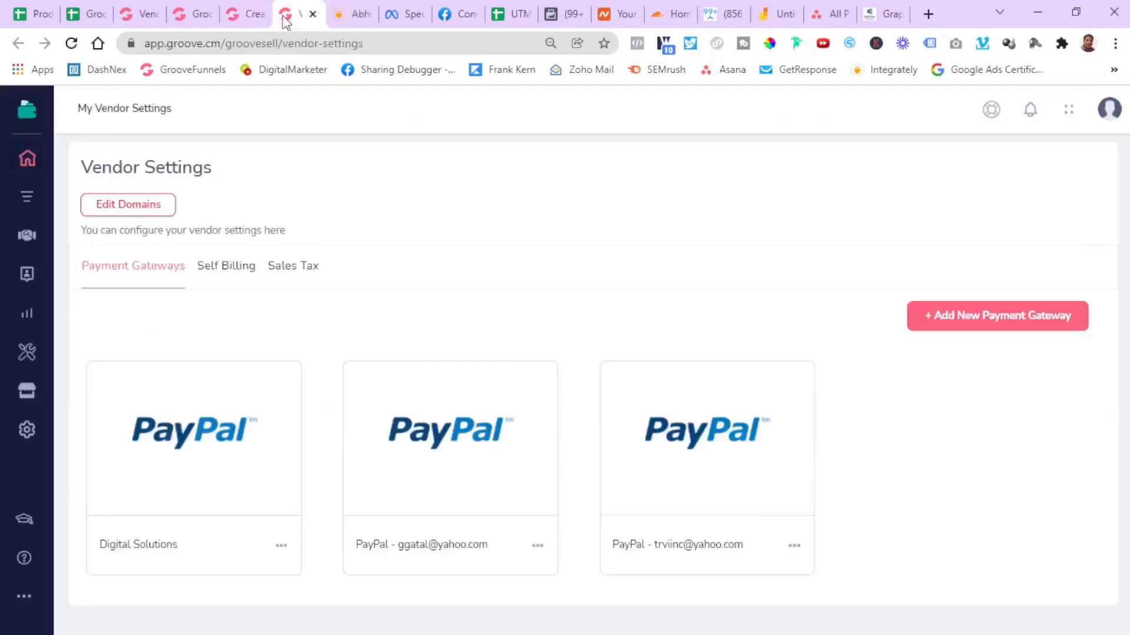
{"action": "left_click", "coordinate": [183, 18]}
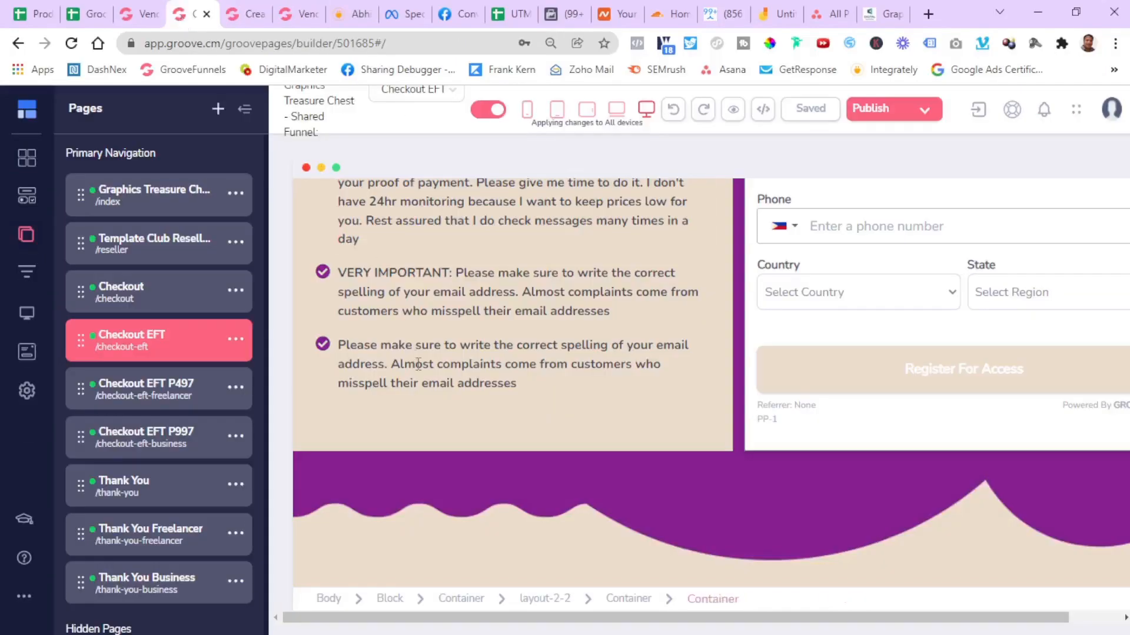
{"action": "scroll", "coordinate": [424, 379], "scroll_direction": "down", "scroll_amount": 1}
{"action": "scroll", "coordinate": [424, 378], "scroll_direction": "up", "scroll_amount": 1}
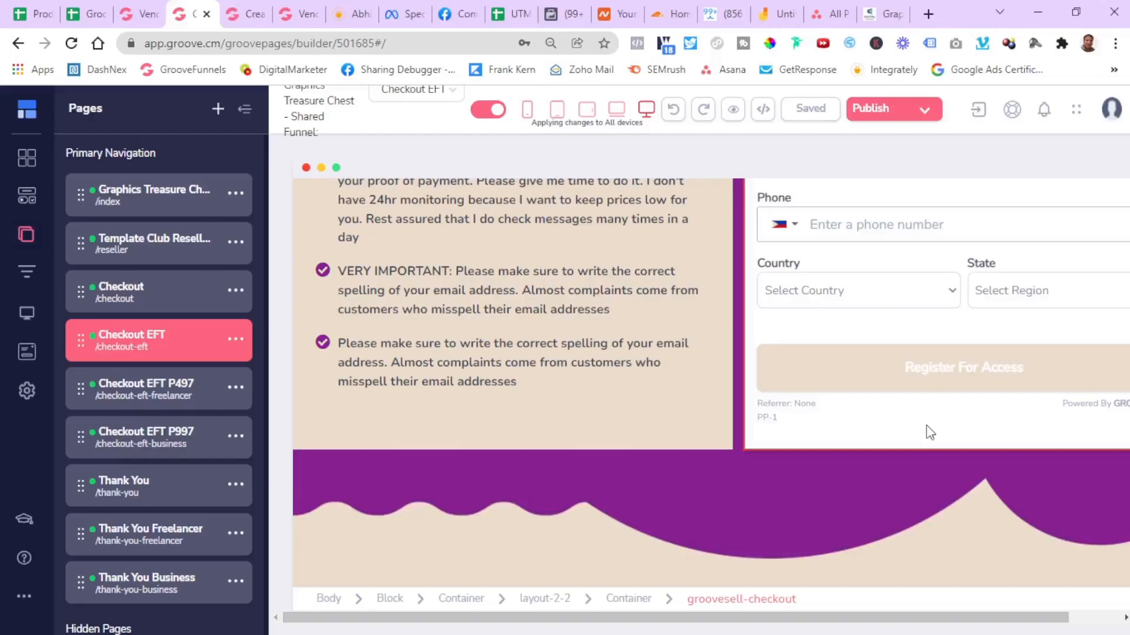
{"action": "scroll", "coordinate": [926, 425], "scroll_direction": "up", "scroll_amount": 8}
{"action": "scroll", "coordinate": [926, 425], "scroll_direction": "down", "scroll_amount": 7}
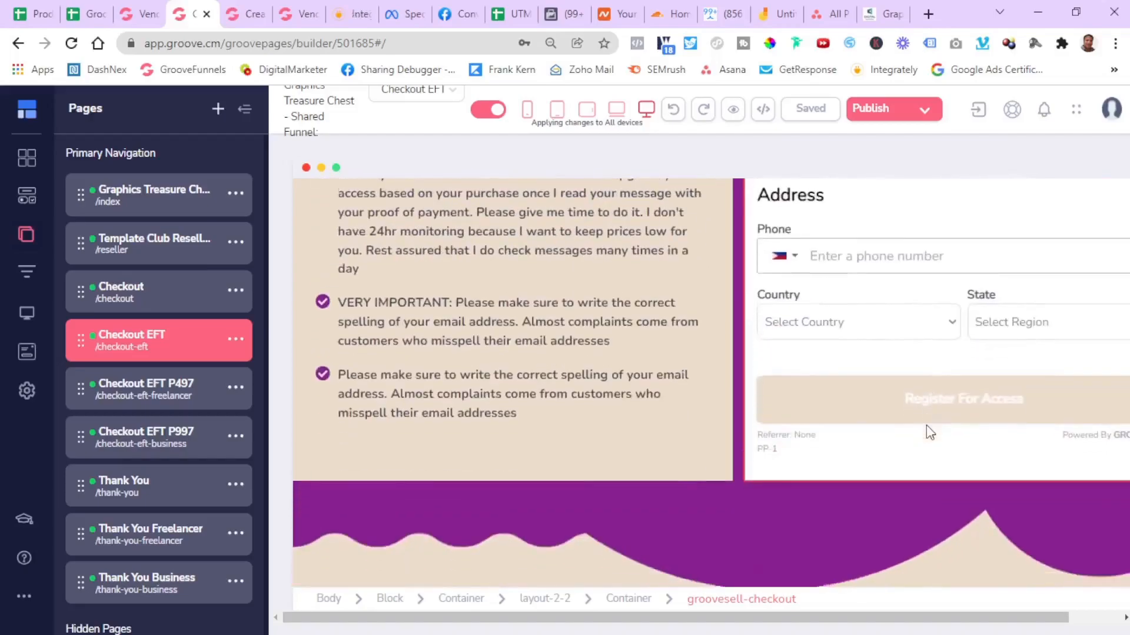
{"action": "scroll", "coordinate": [926, 425], "scroll_direction": "down", "scroll_amount": 1}
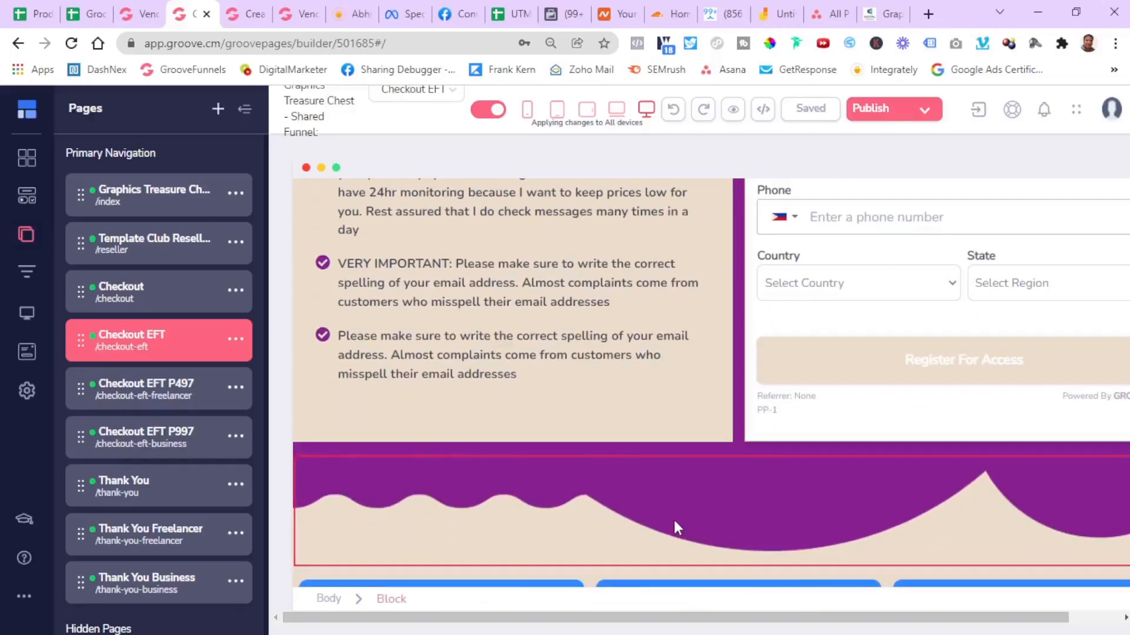
{"action": "scroll", "coordinate": [673, 520], "scroll_direction": "down", "scroll_amount": 5}
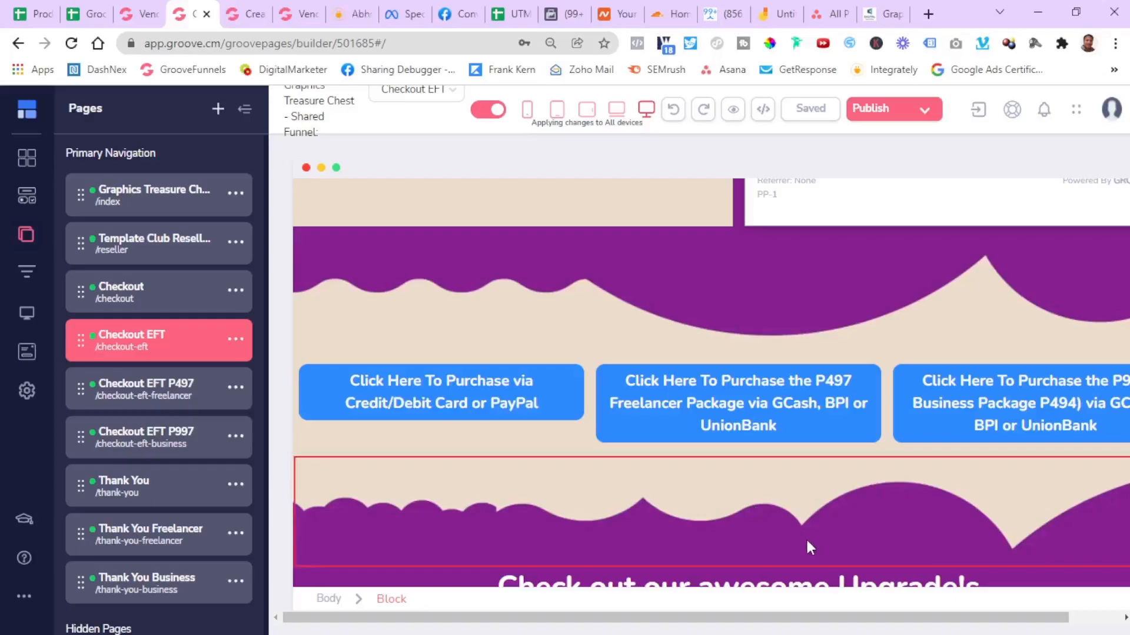
{"action": "scroll", "coordinate": [806, 538], "scroll_direction": "down", "scroll_amount": 10}
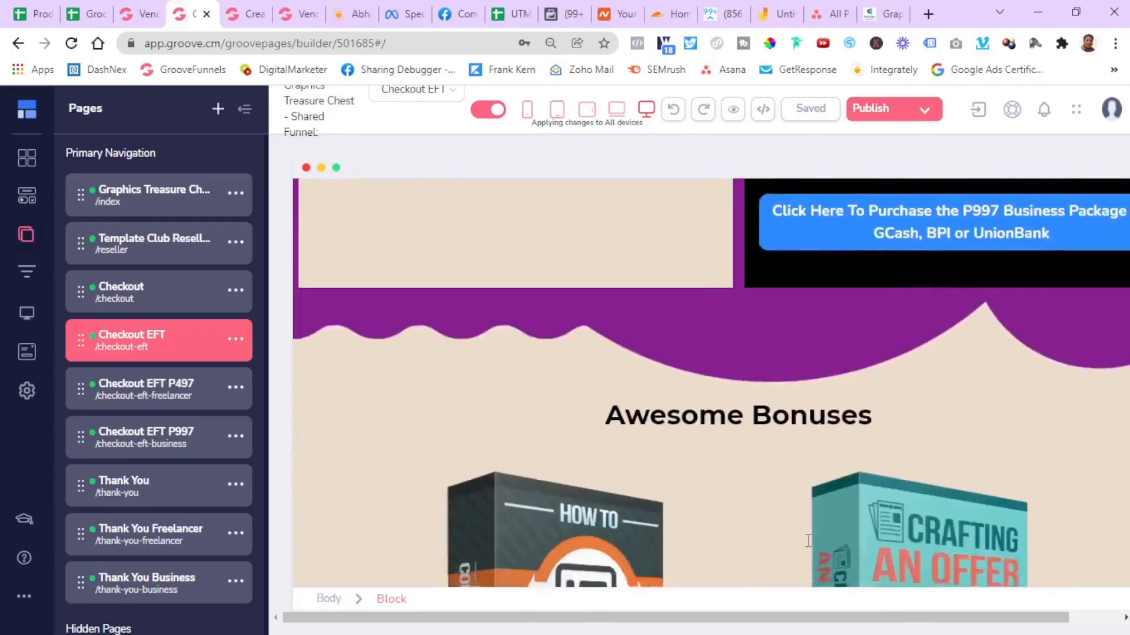
{"action": "scroll", "coordinate": [806, 540], "scroll_direction": "up", "scroll_amount": 10}
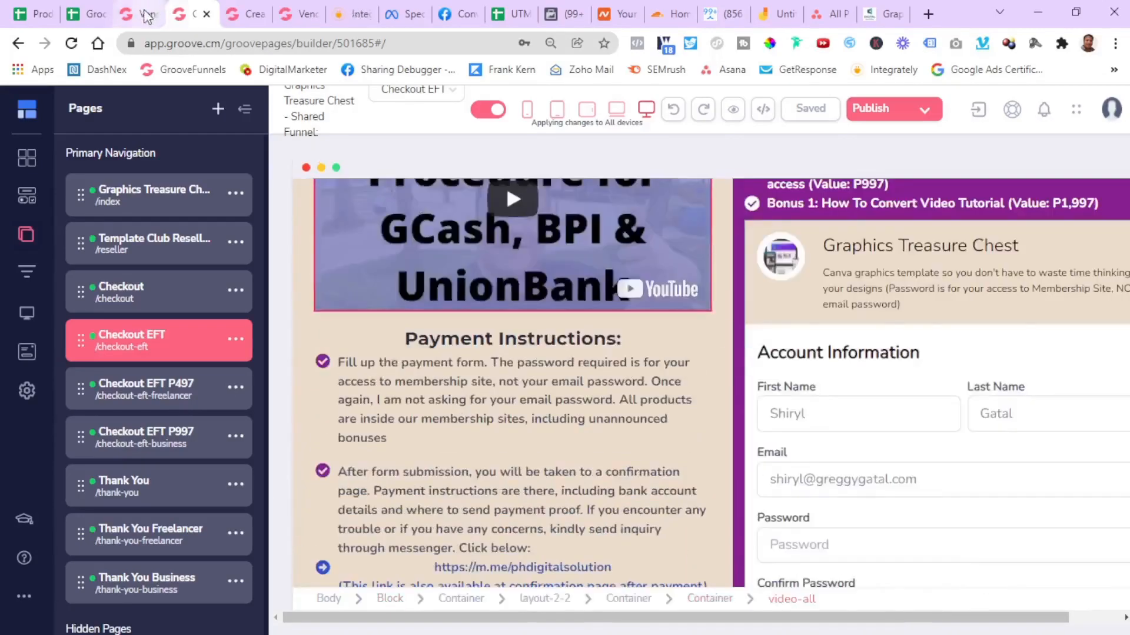
Leave the GrooveSell order bump settings and reopen the Graphics Treasure Chest product from the product list
{"action": "left_click", "coordinate": [148, 16]}
{"action": "left_click", "coordinate": [244, 14]}
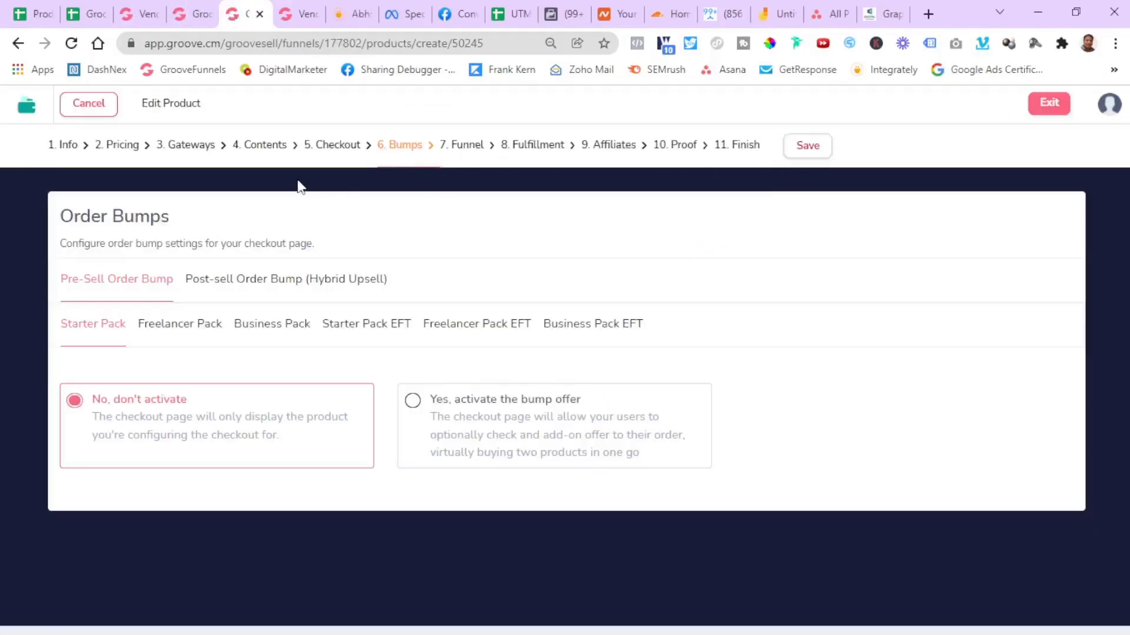
{"action": "left_click", "coordinate": [84, 112]}
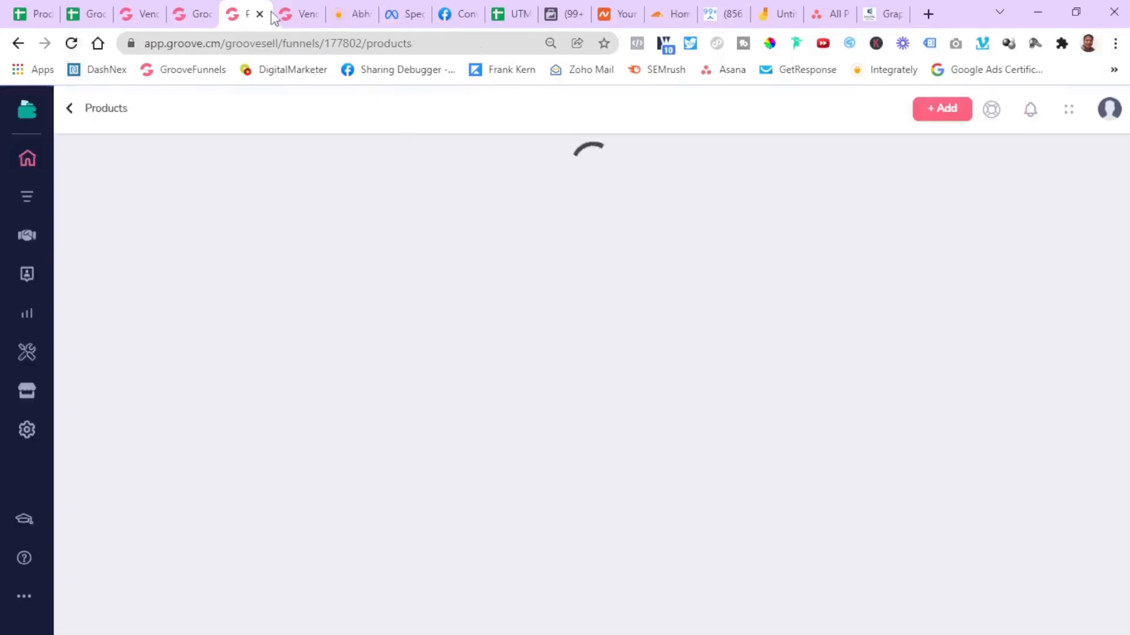
{"action": "left_click", "coordinate": [300, 12]}
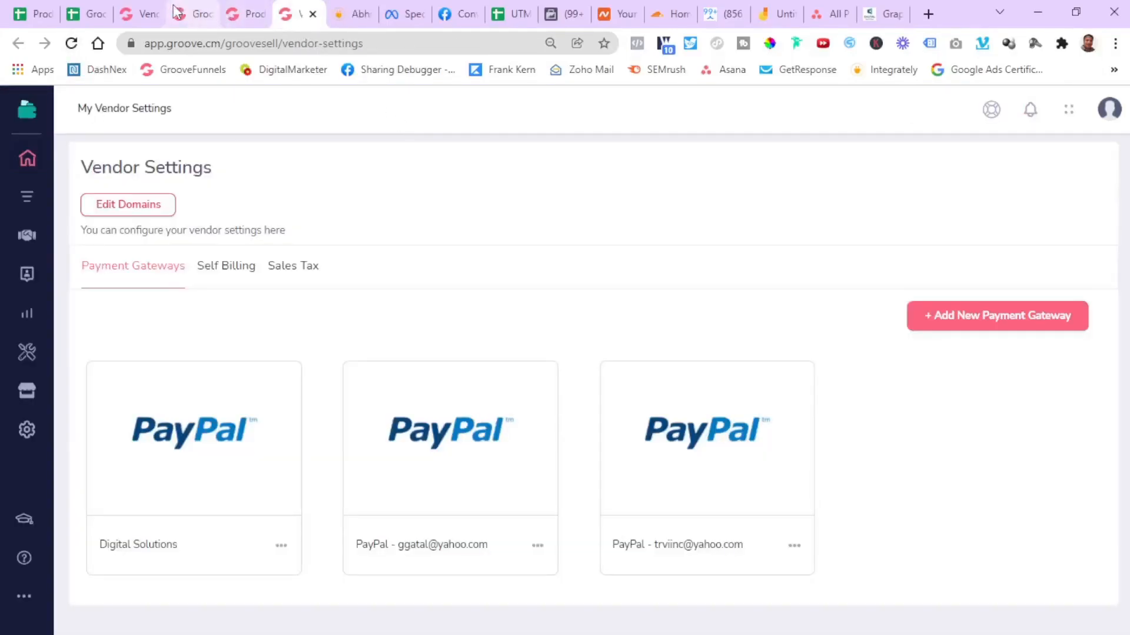
{"action": "left_click", "coordinate": [195, 13]}
{"action": "left_click", "coordinate": [235, 23]}
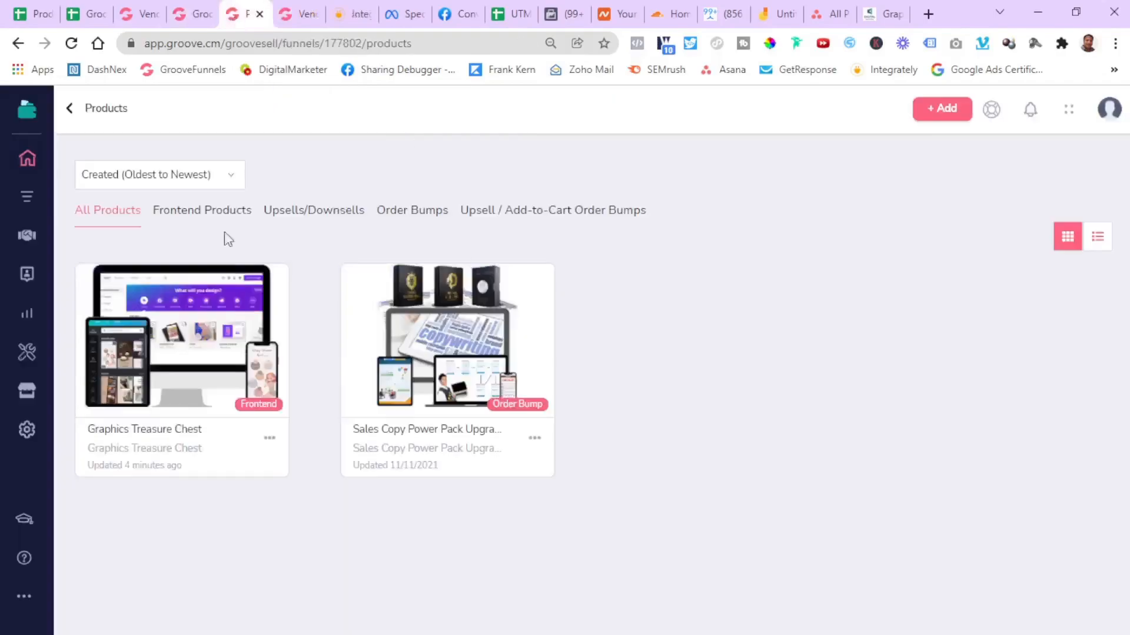
{"action": "left_click", "coordinate": [202, 341]}
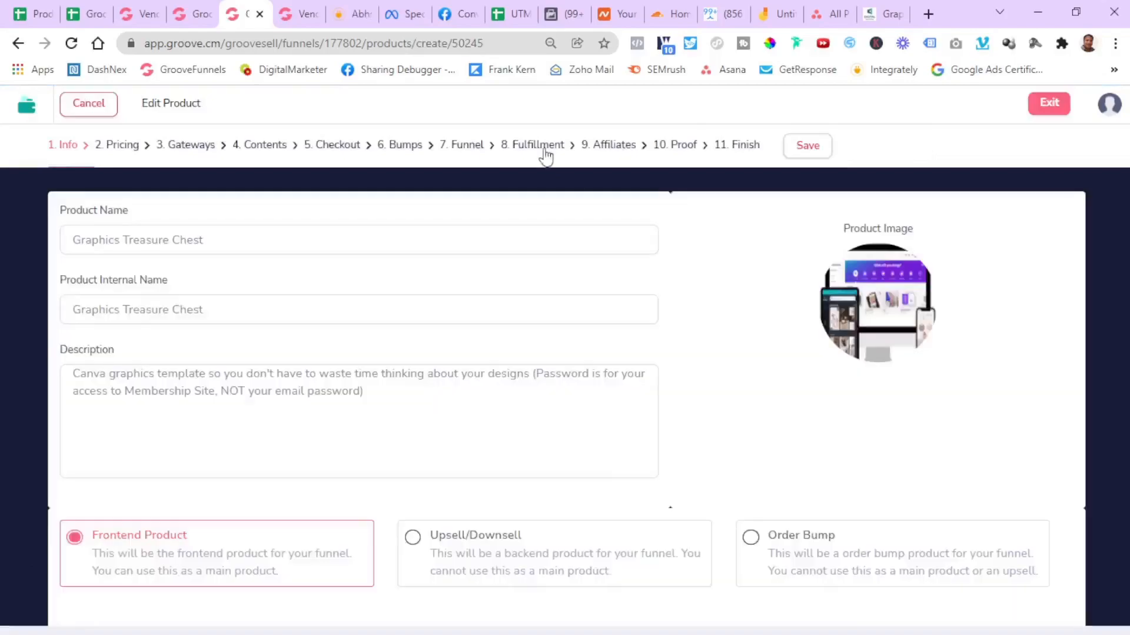
Open the product's Fulfillment settings and compare the membership access levels of the Starter Pack and Starter Pack EFT
{"action": "left_click", "coordinate": [538, 144]}
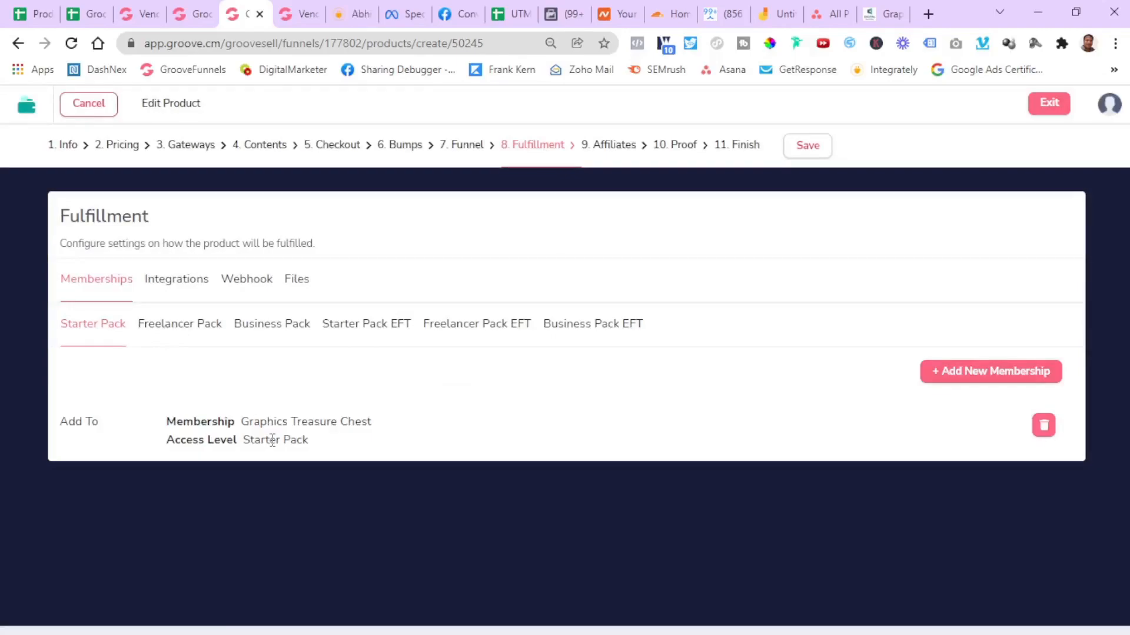
{"action": "left_click", "coordinate": [380, 327]}
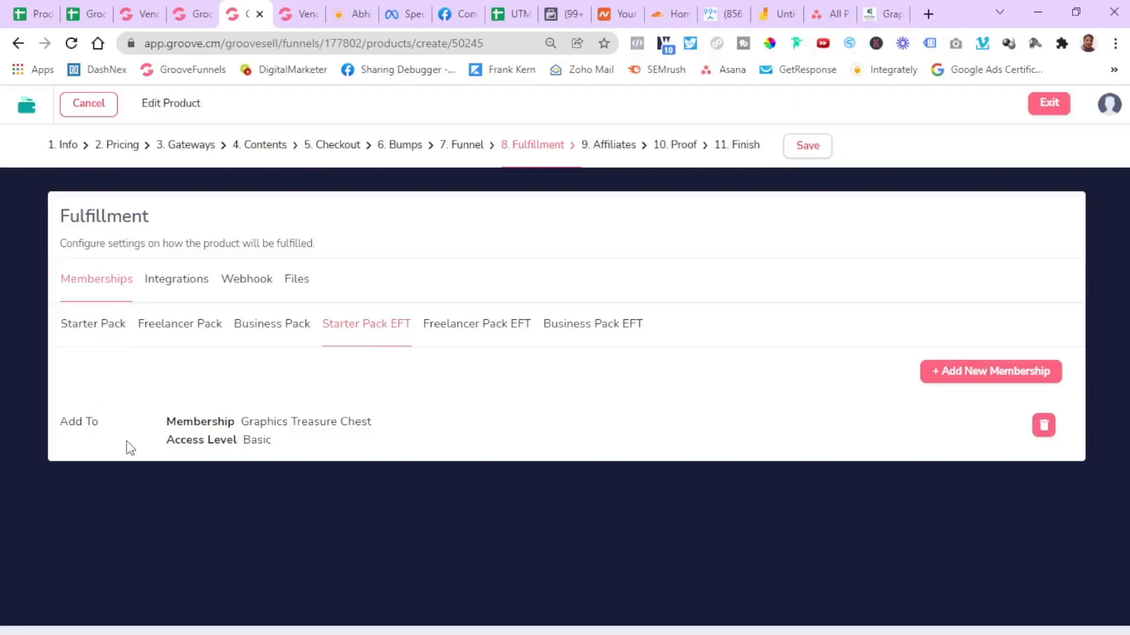
{"action": "left_click_drag", "start_coordinate": [277, 453], "coordinate": [165, 453]}
{"action": "left_click", "coordinate": [101, 343]}
{"action": "left_click", "coordinate": [366, 330]}
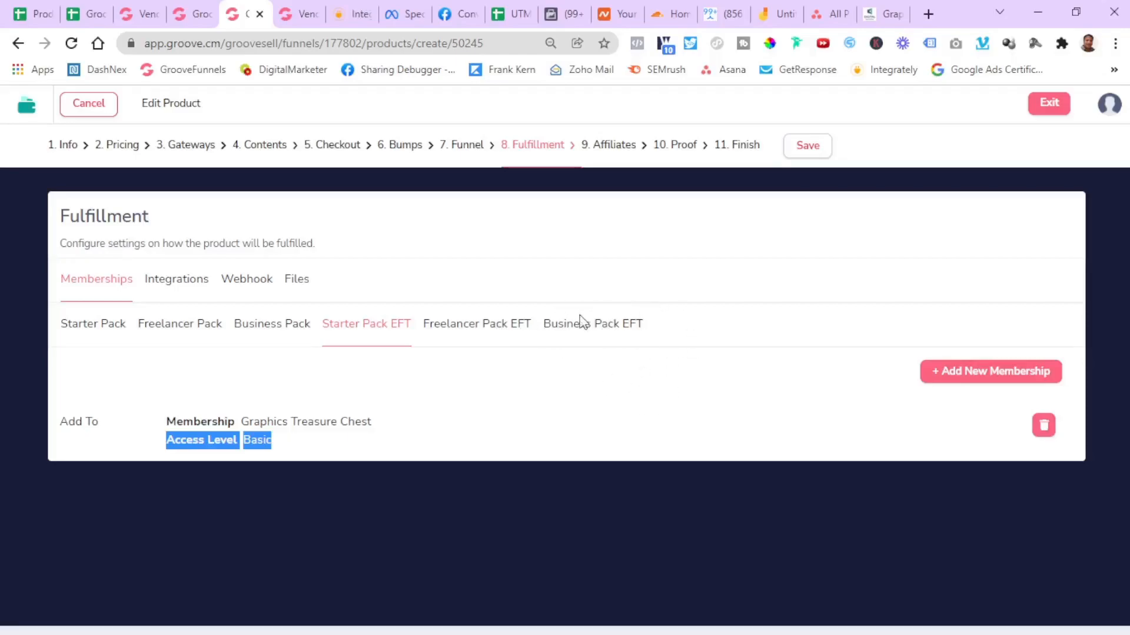
Leave the product editor and open the GrooveMember dashboard from the Groove apps list
{"action": "left_click", "coordinate": [193, 24]}
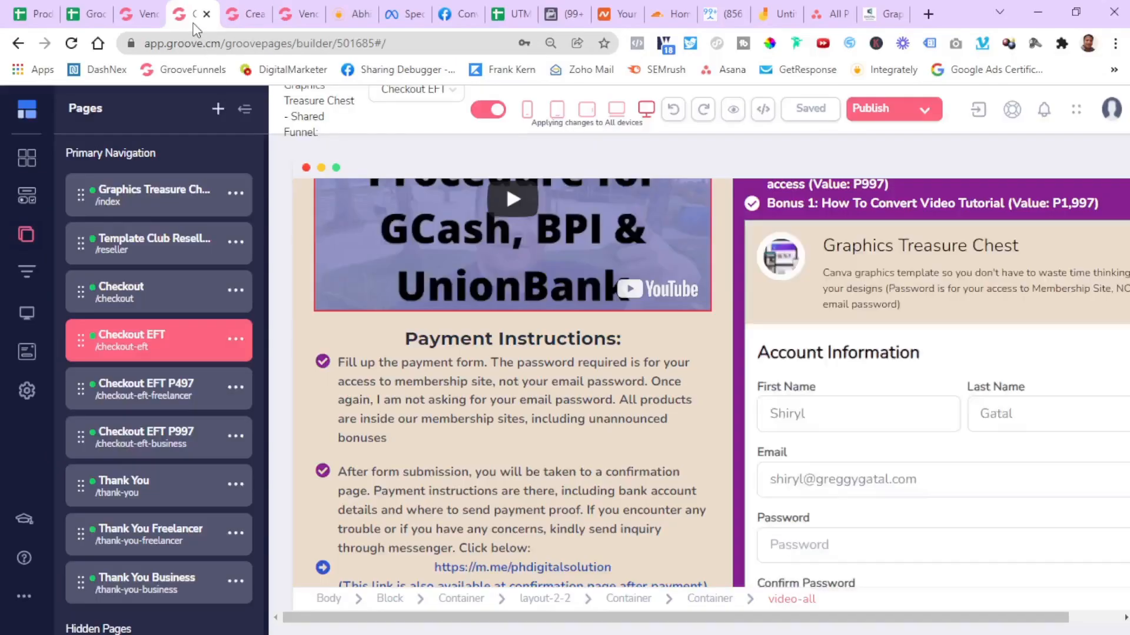
{"action": "left_click", "coordinate": [143, 16]}
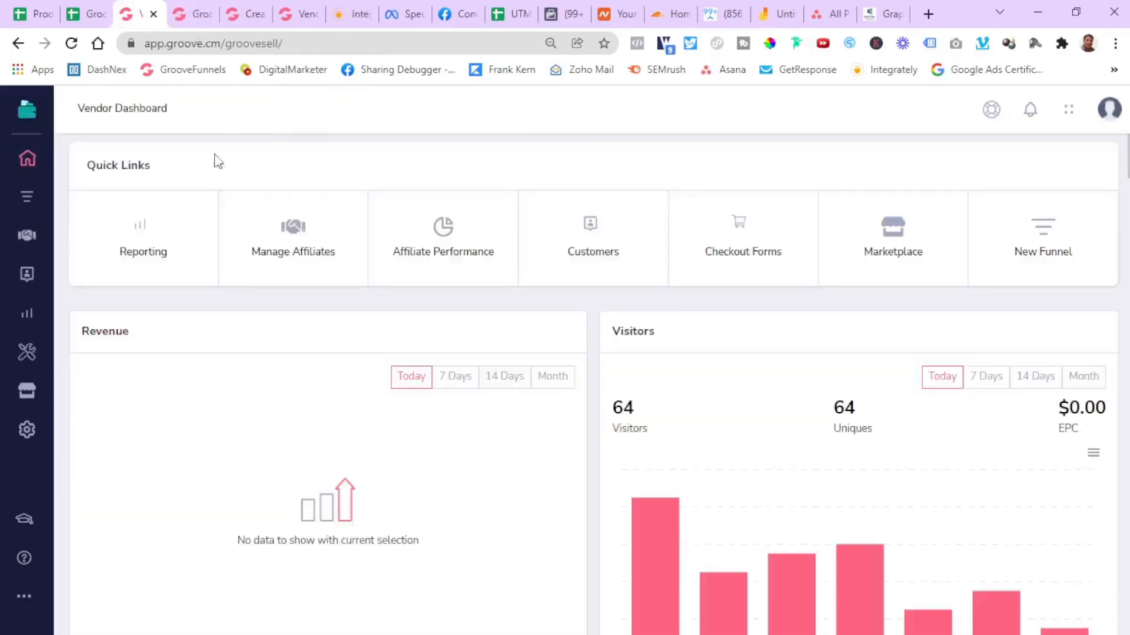
{"action": "left_click", "coordinate": [297, 13]}
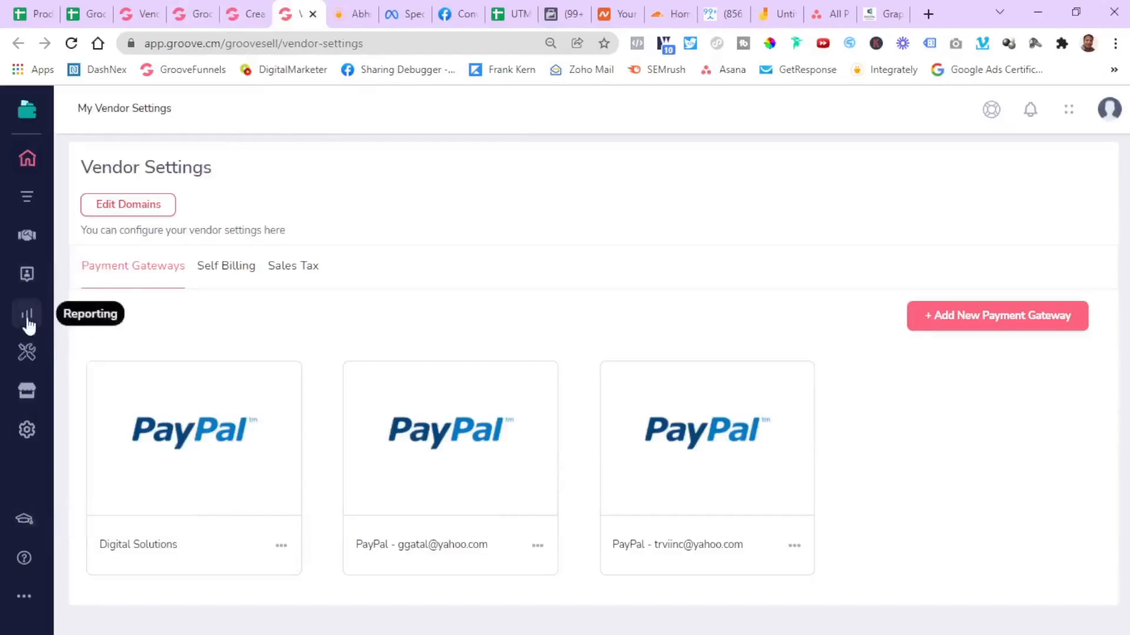
{"action": "mouse_move", "coordinate": [19, 97]}
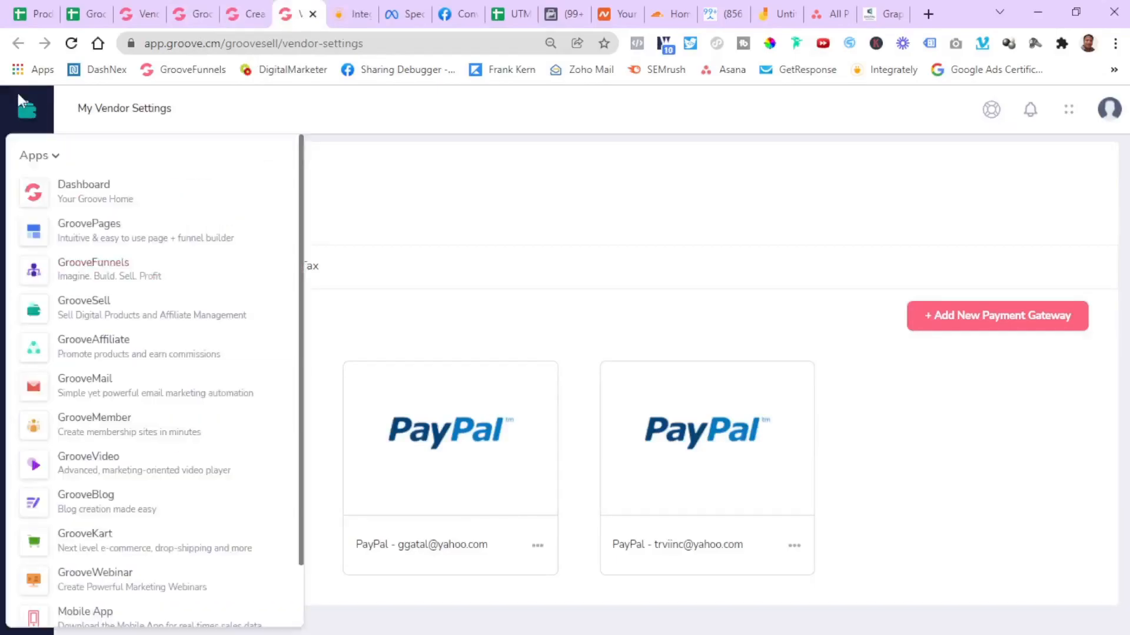
{"action": "left_click", "coordinate": [97, 420]}
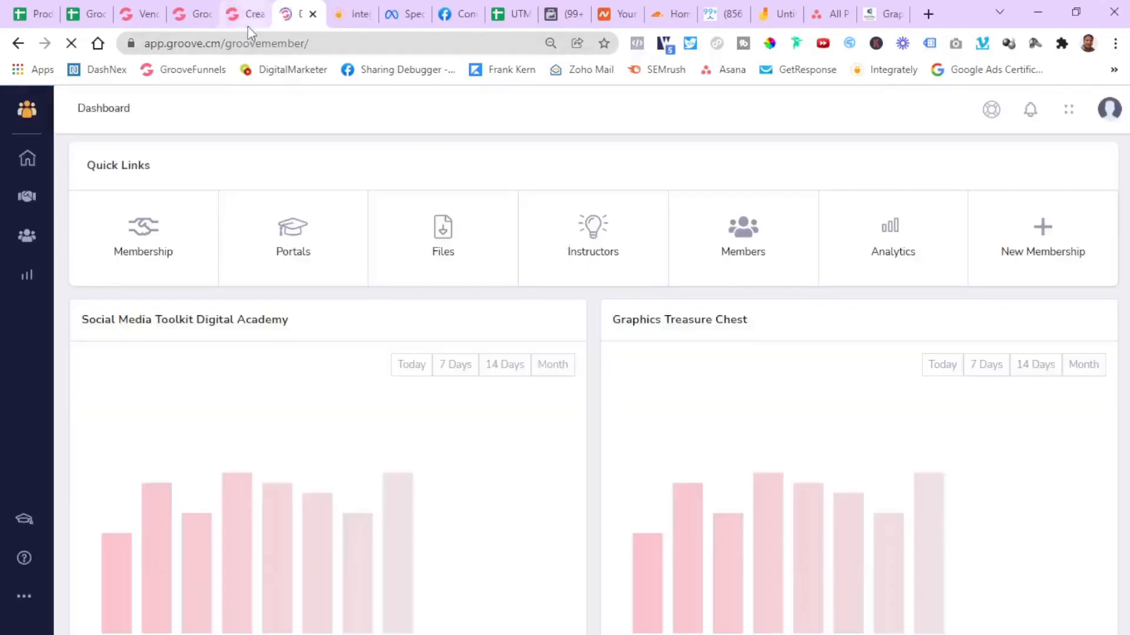
Return to the product's Fulfillment settings in GrooveSell and check the integrations of every price point
{"action": "left_click", "coordinate": [244, 21]}
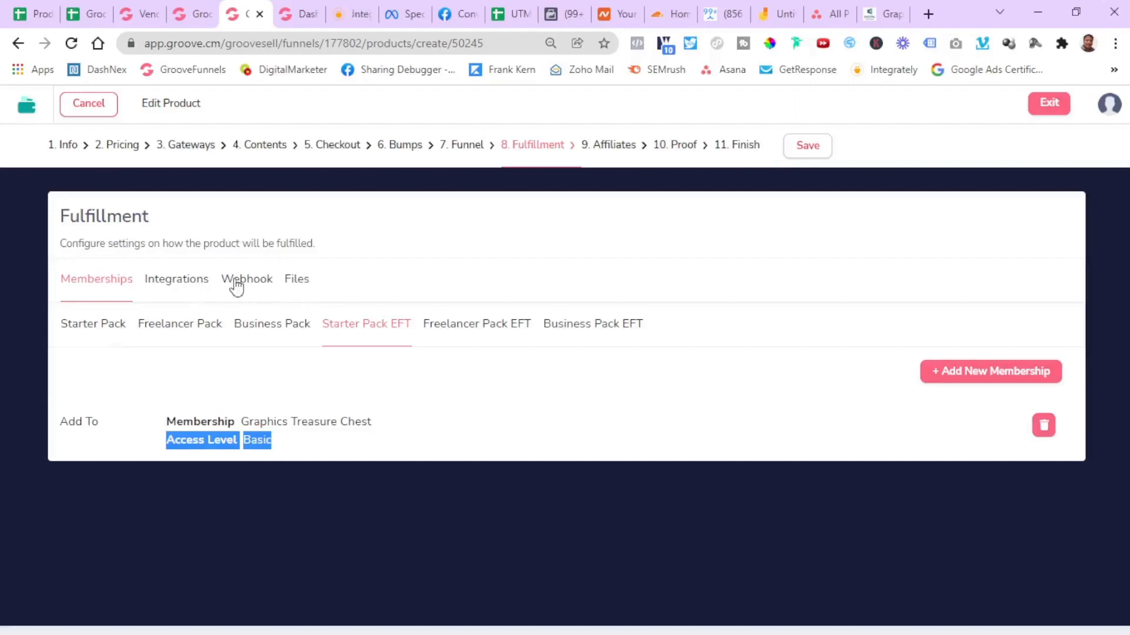
{"action": "left_click", "coordinate": [170, 287]}
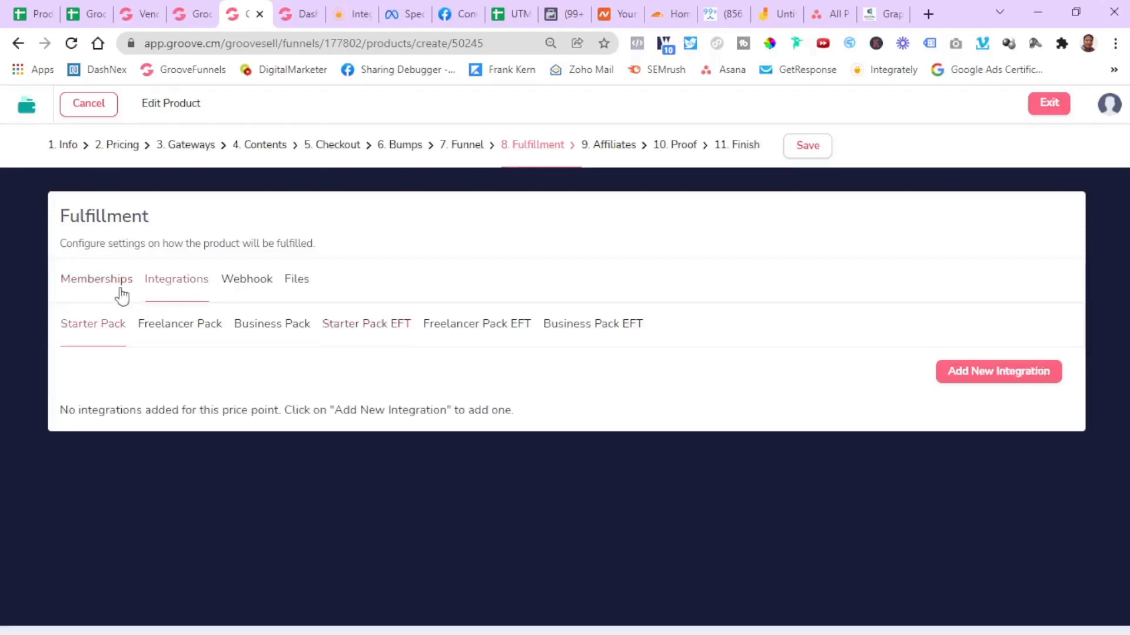
{"action": "left_click", "coordinate": [177, 325]}
{"action": "left_click", "coordinate": [277, 335]}
{"action": "left_click", "coordinate": [352, 333]}
{"action": "left_click", "coordinate": [488, 338]}
{"action": "left_click", "coordinate": [604, 343]}
{"action": "left_click", "coordinate": [98, 293]}
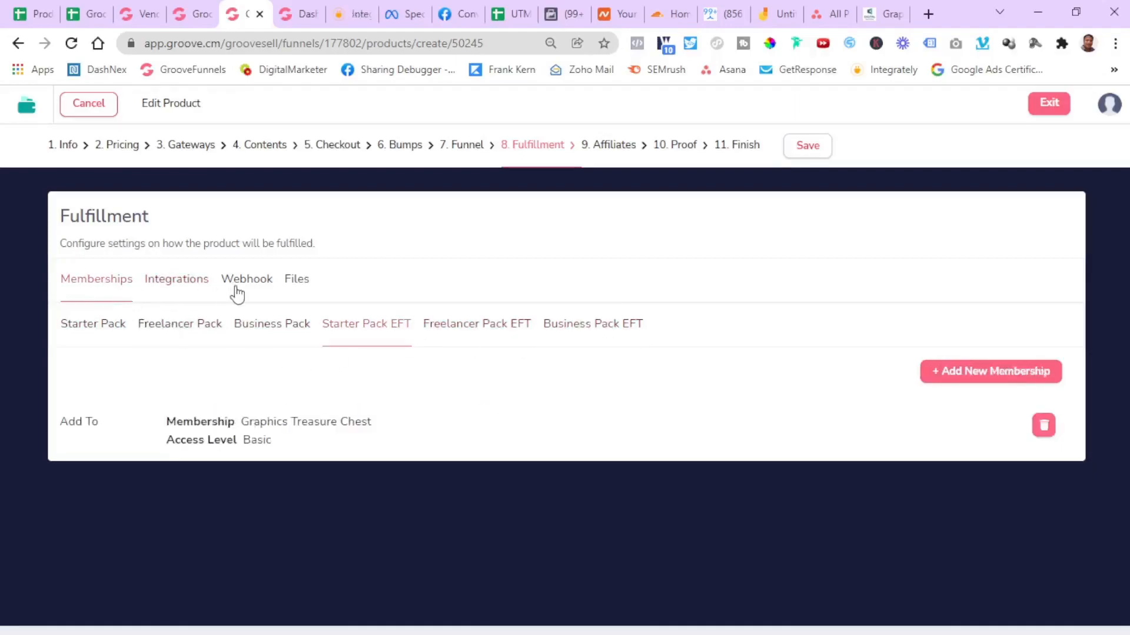
View the webhook and file fulfillment settings, opening the Add New File dialog and closing it without adding a file
{"action": "left_click", "coordinate": [235, 292]}
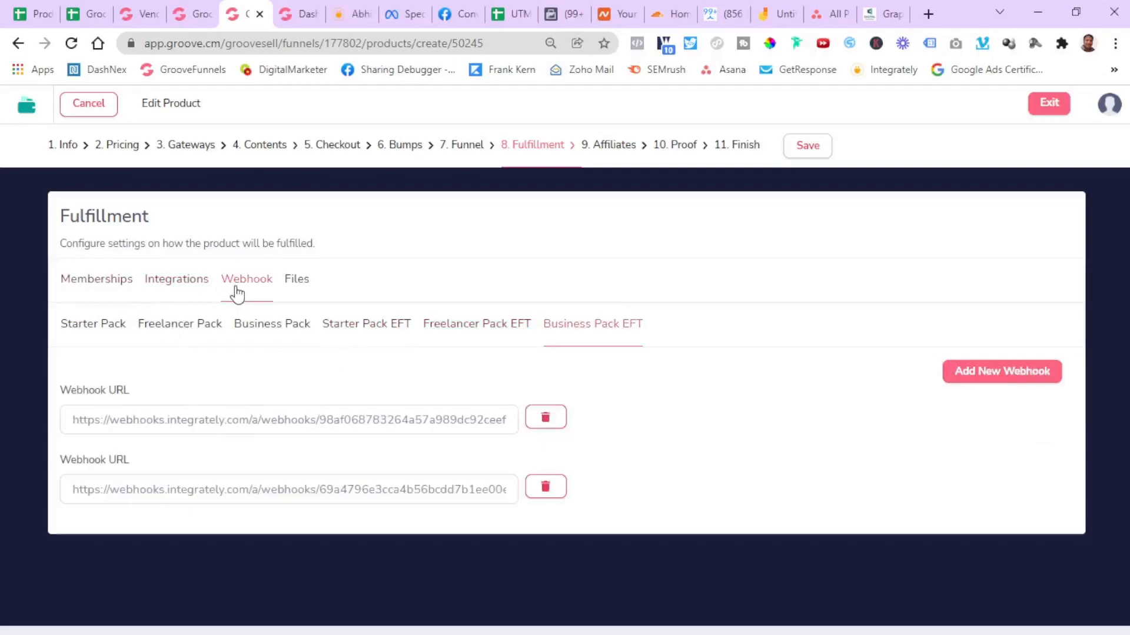
{"action": "left_click", "coordinate": [301, 284]}
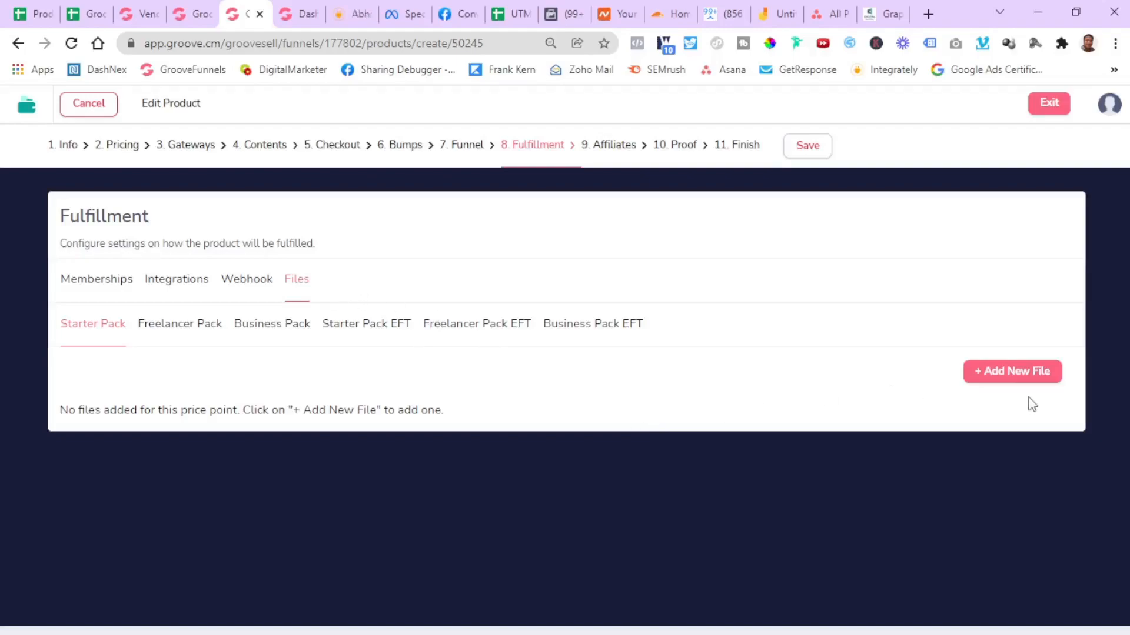
{"action": "left_click", "coordinate": [1019, 370]}
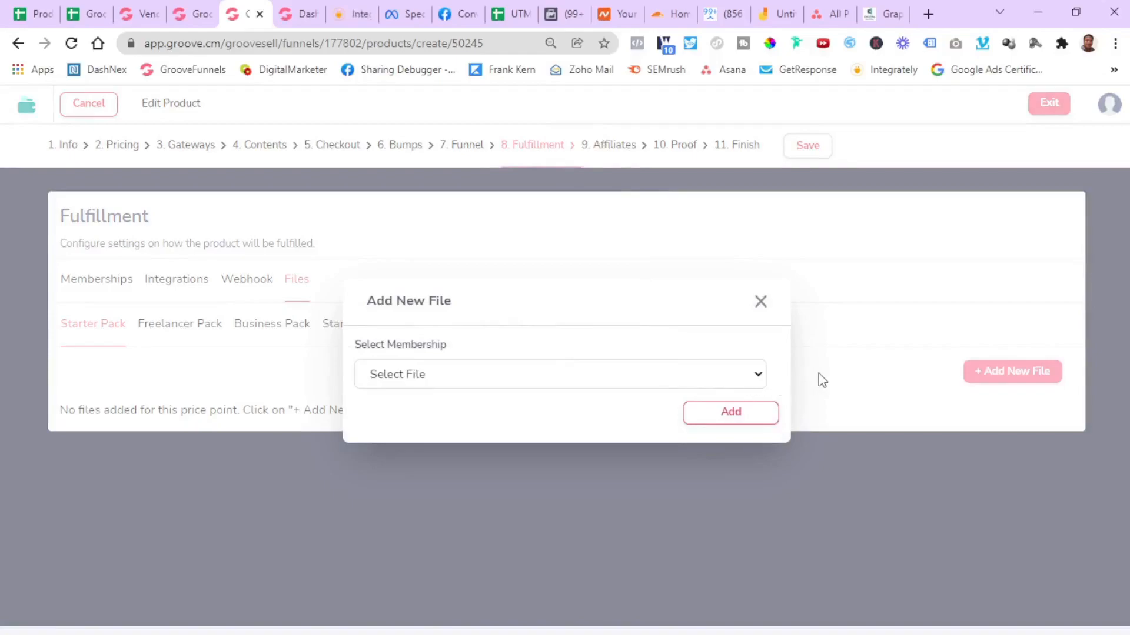
{"action": "left_click", "coordinate": [760, 303]}
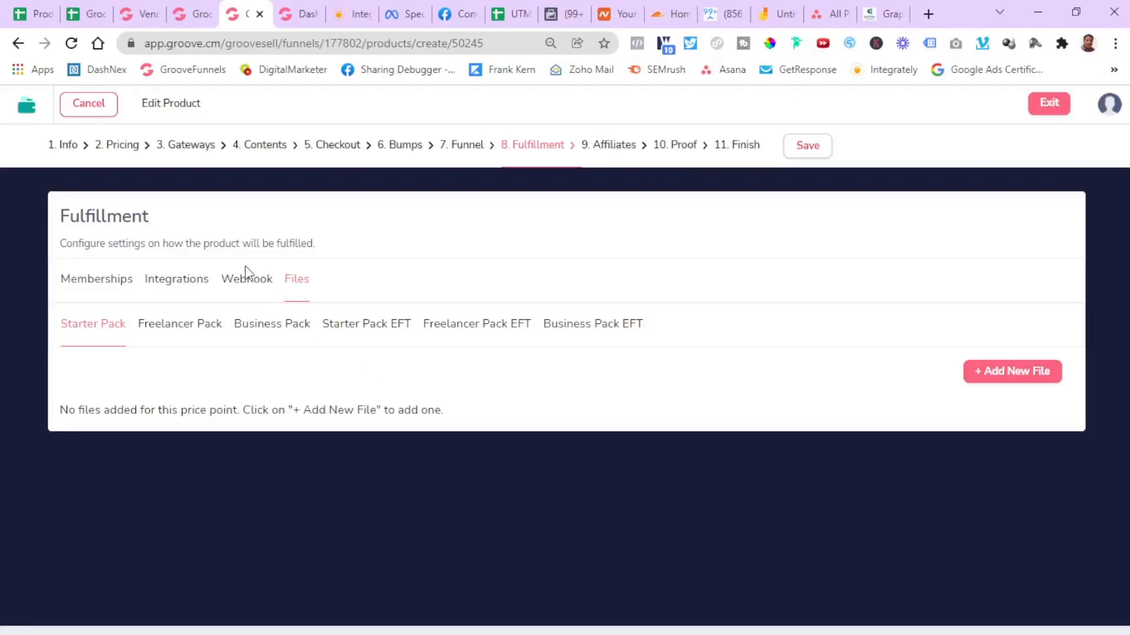
Reopen the Business Pack EFT webhooks and highlight the Integrately domain in the first webhook URL
{"action": "left_click", "coordinate": [247, 281]}
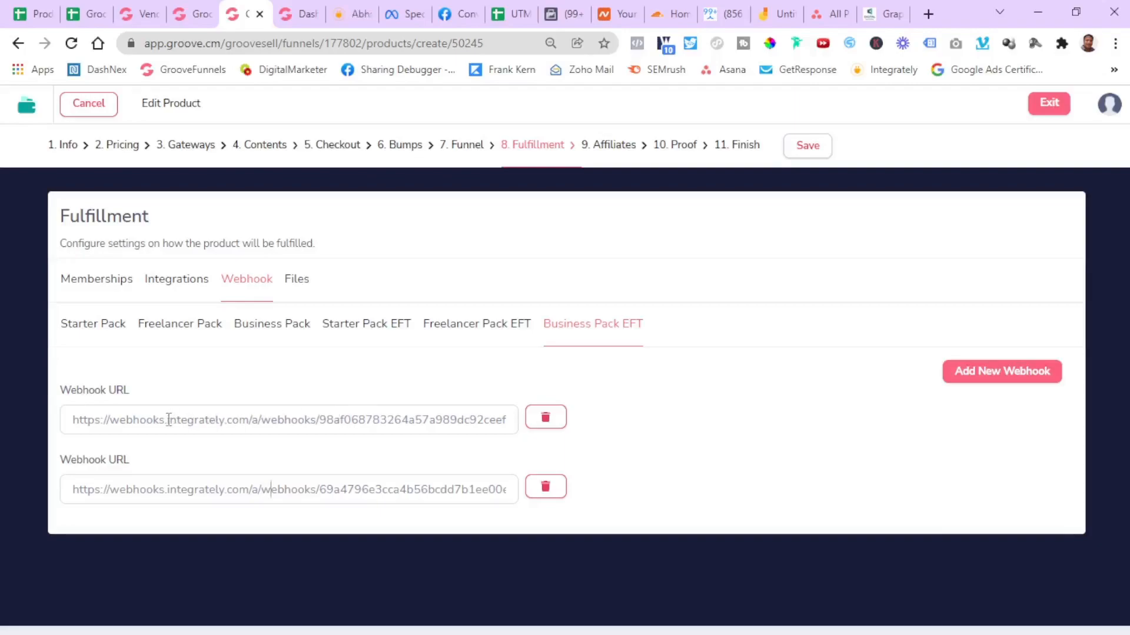
{"action": "left_click_drag", "start_coordinate": [168, 419], "coordinate": [277, 421]}
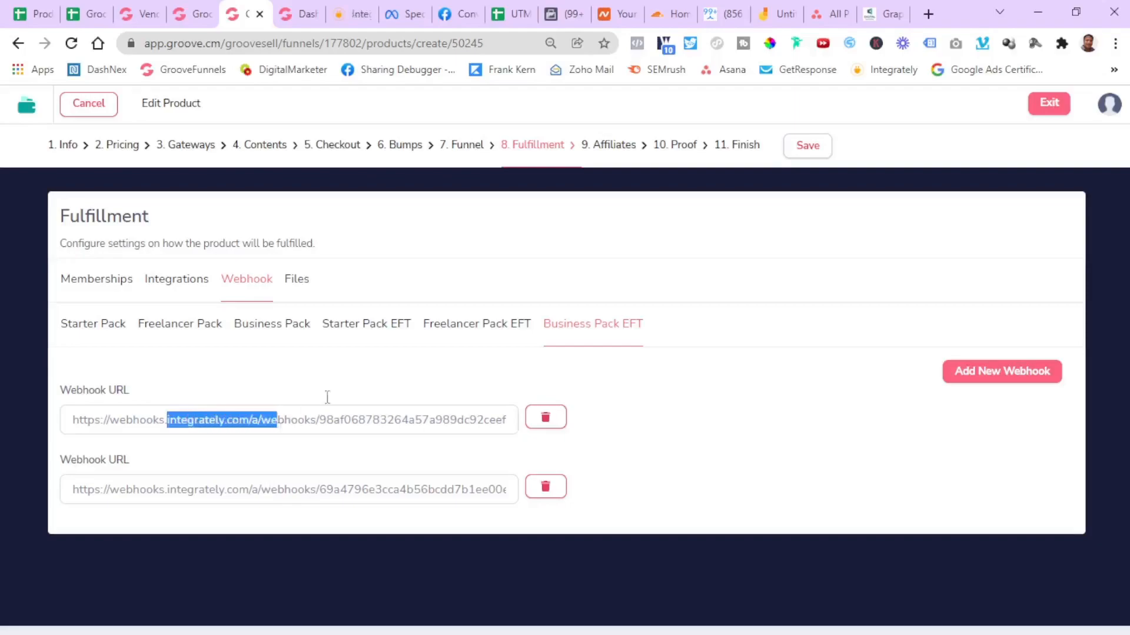
{"action": "left_click", "coordinate": [374, 376]}
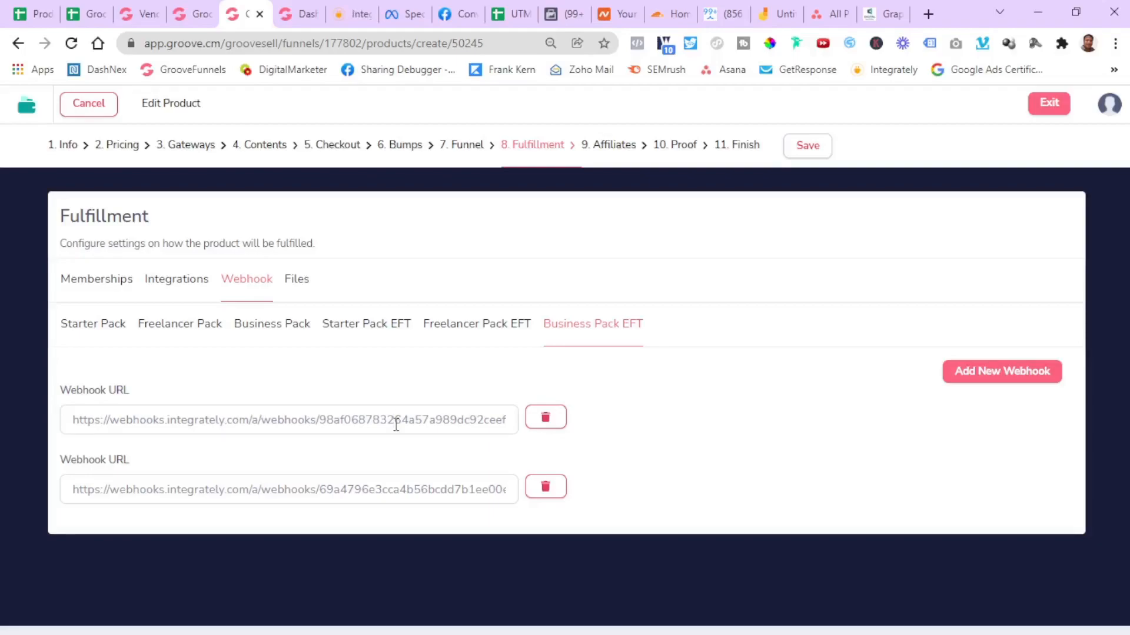
Switch to Integrately and look through the first page of automations connecting GrooveSell with GetResponse and Google Sheets
{"action": "left_click", "coordinate": [351, 18]}
{"action": "scroll", "coordinate": [348, 369], "scroll_direction": "down", "scroll_amount": 10}
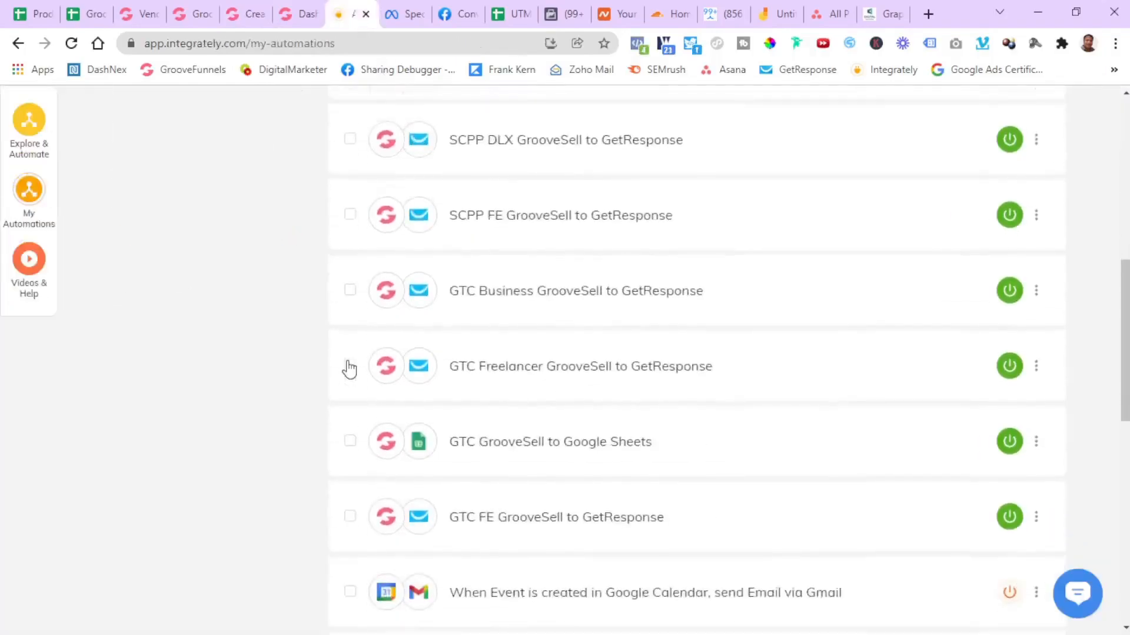
{"action": "scroll", "coordinate": [349, 369], "scroll_direction": "down", "scroll_amount": 1}
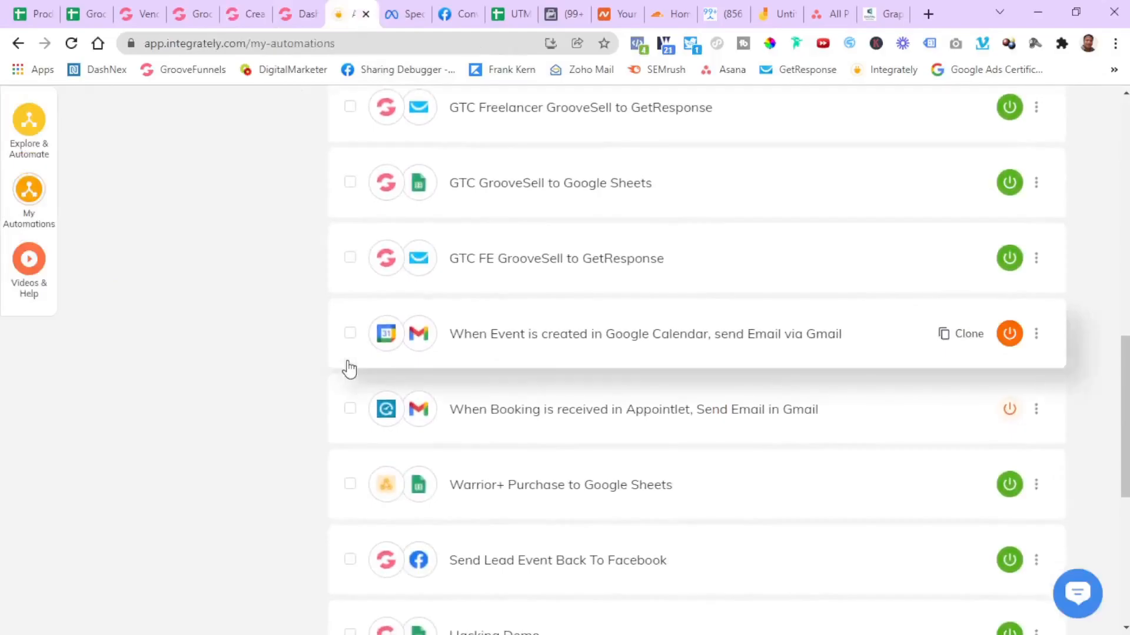
{"action": "scroll", "coordinate": [275, 424], "scroll_direction": "down", "scroll_amount": 7}
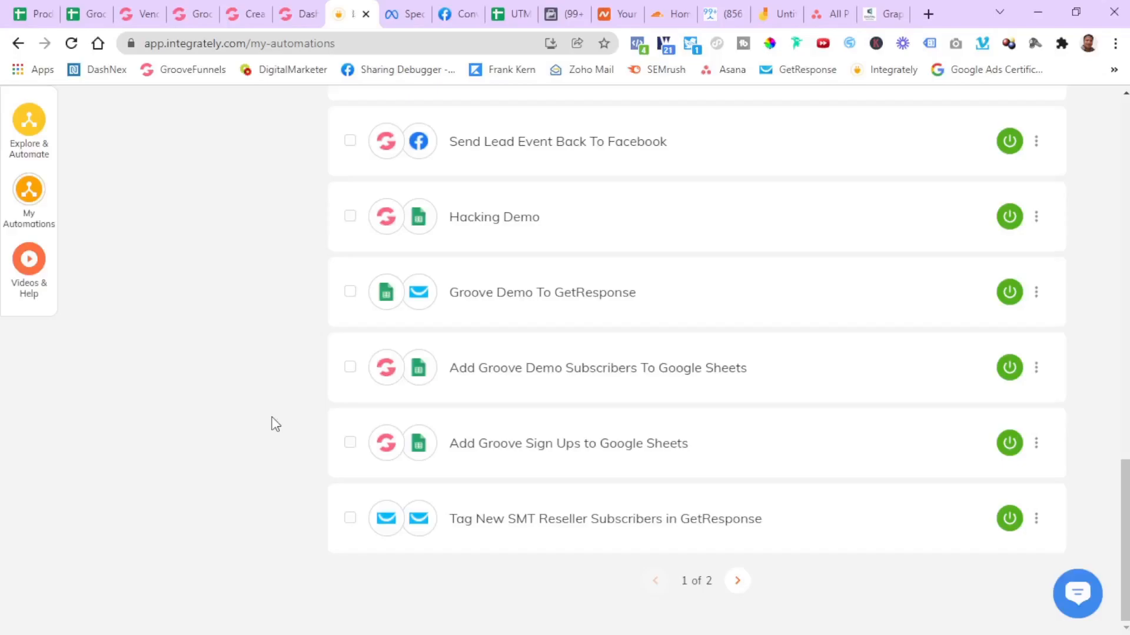
Log back in to Integrately with the saved credentials and reopen My Automations
{"action": "left_click", "coordinate": [738, 583]}
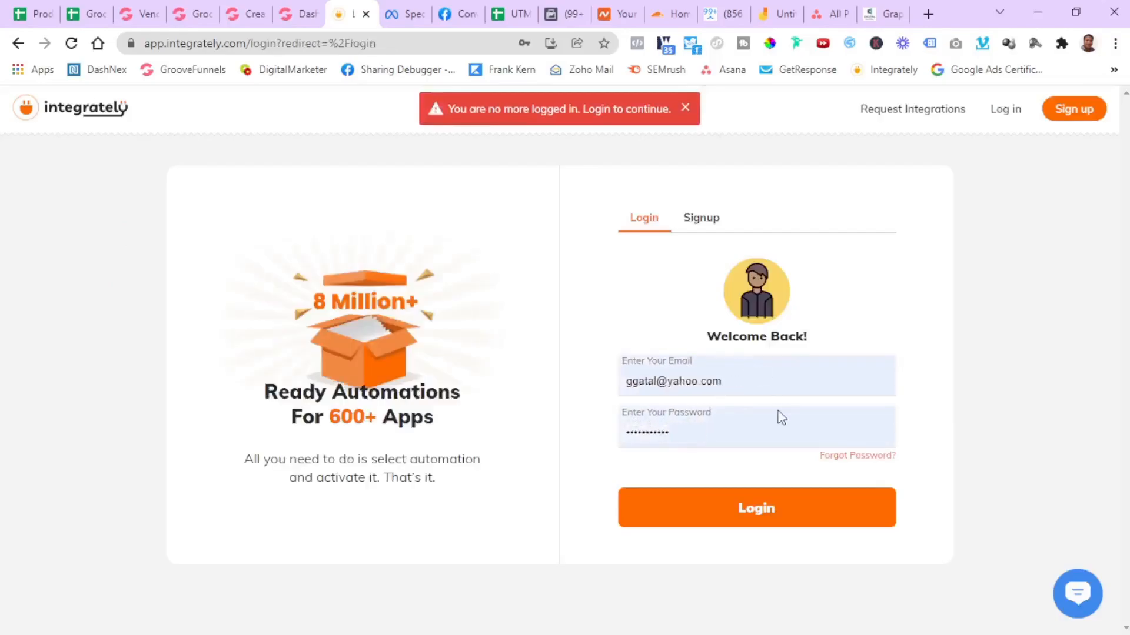
{"action": "left_click", "coordinate": [763, 507]}
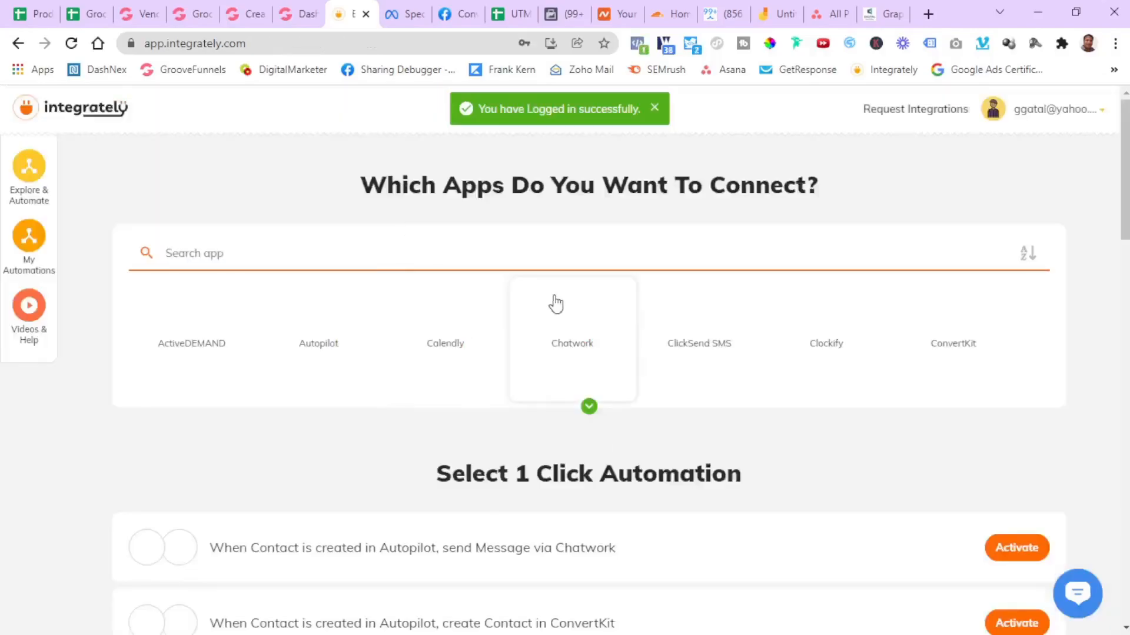
{"action": "left_click", "coordinate": [28, 253]}
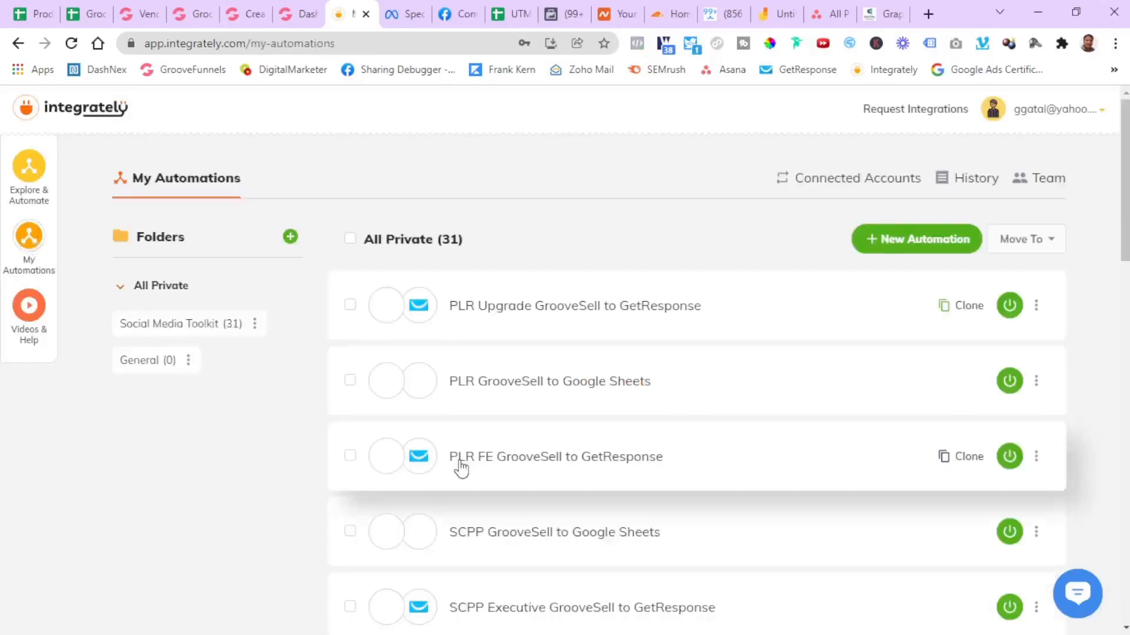
Open the SMT FE GrooveSell to GetResponse automation from the second page of automations
{"action": "scroll", "coordinate": [461, 469], "scroll_direction": "down", "scroll_amount": 20}
{"action": "left_click", "coordinate": [740, 583]}
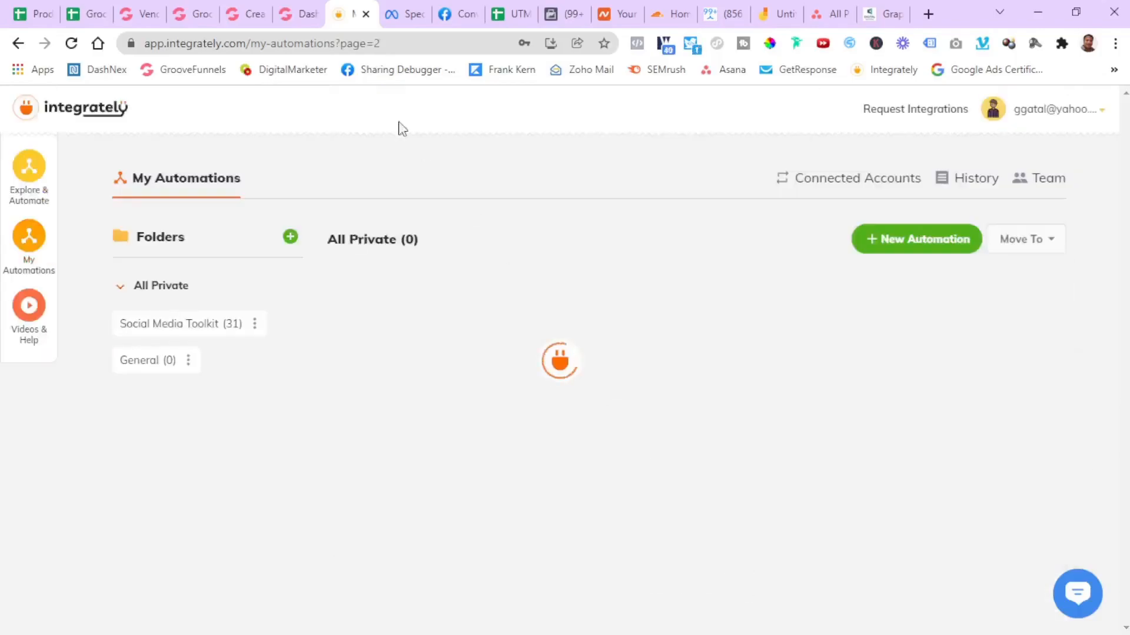
{"action": "scroll", "coordinate": [623, 461], "scroll_direction": "down", "scroll_amount": 10}
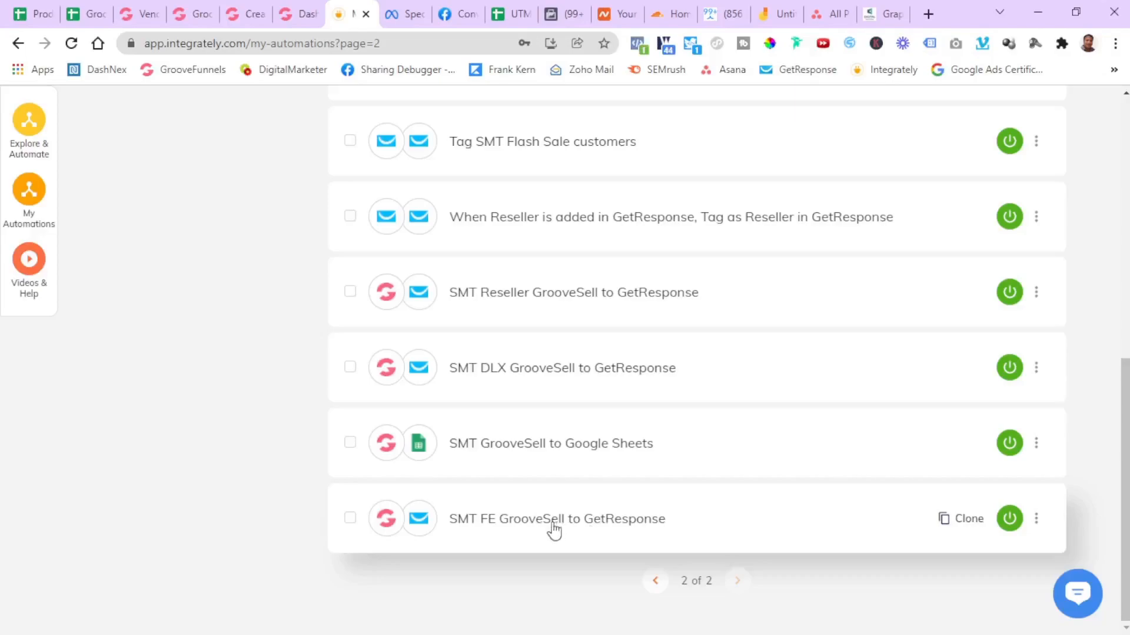
{"action": "left_click", "coordinate": [592, 532]}
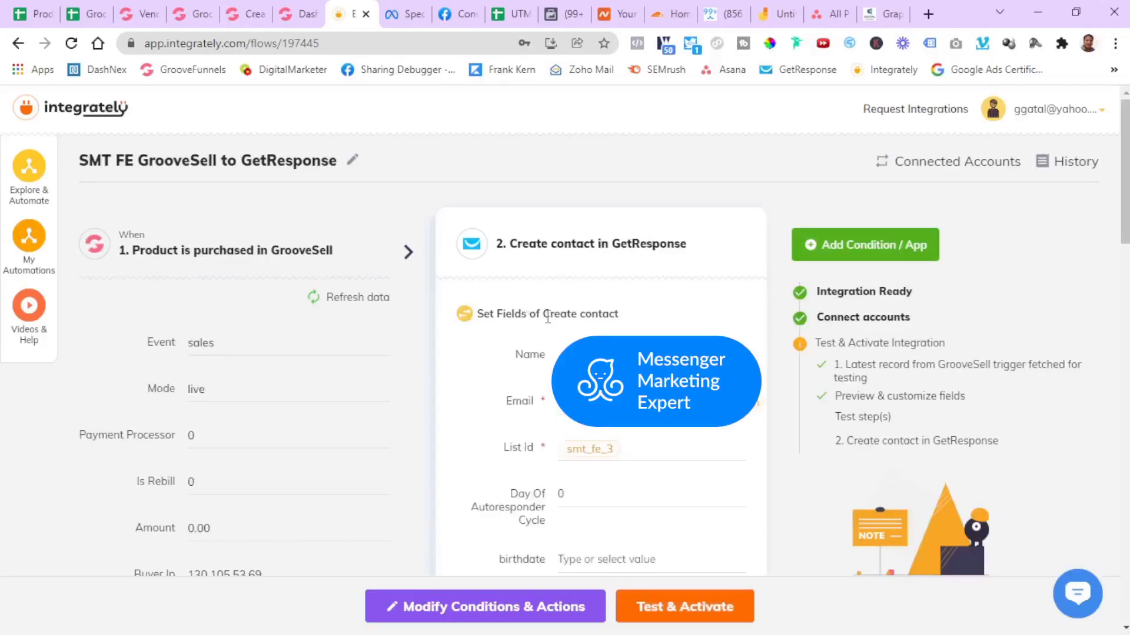
Leave the automation and look over Integrately's connectable apps and 1 Click Automation list
{"action": "left_click", "coordinate": [105, 111]}
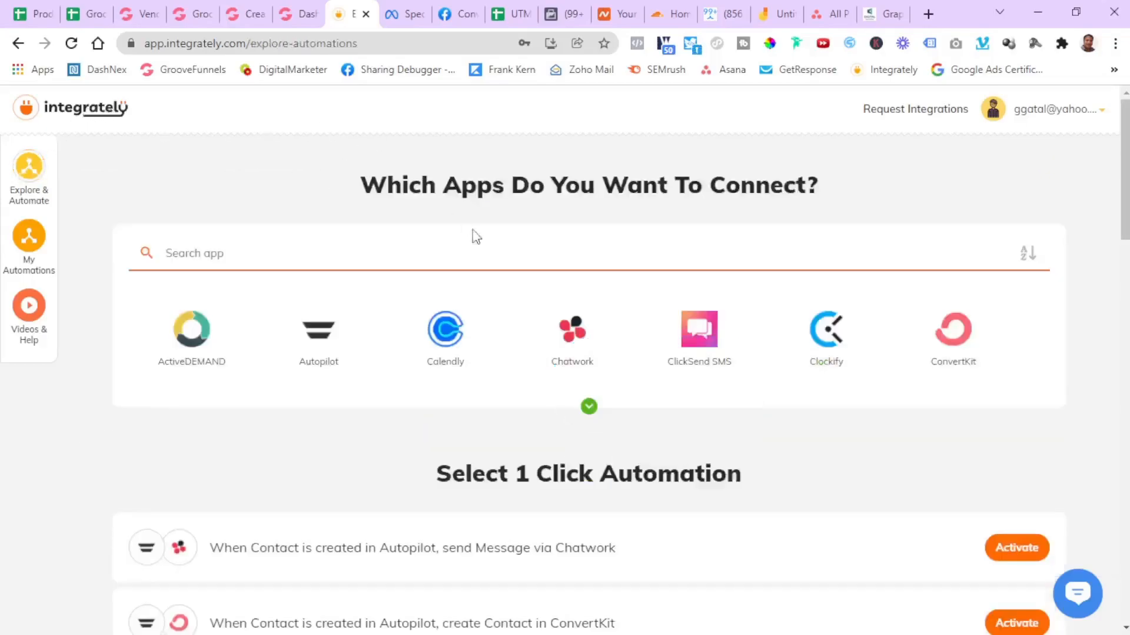
{"action": "scroll", "coordinate": [718, 482], "scroll_direction": "down", "scroll_amount": 2}
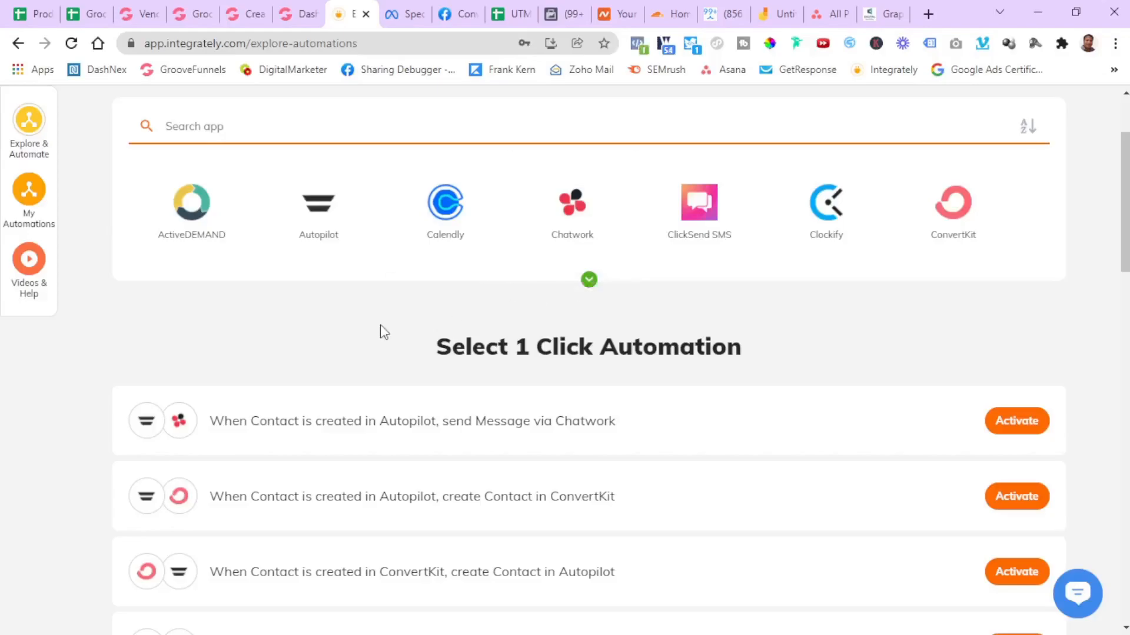
{"action": "scroll", "coordinate": [383, 333], "scroll_direction": "up", "scroll_amount": 2}
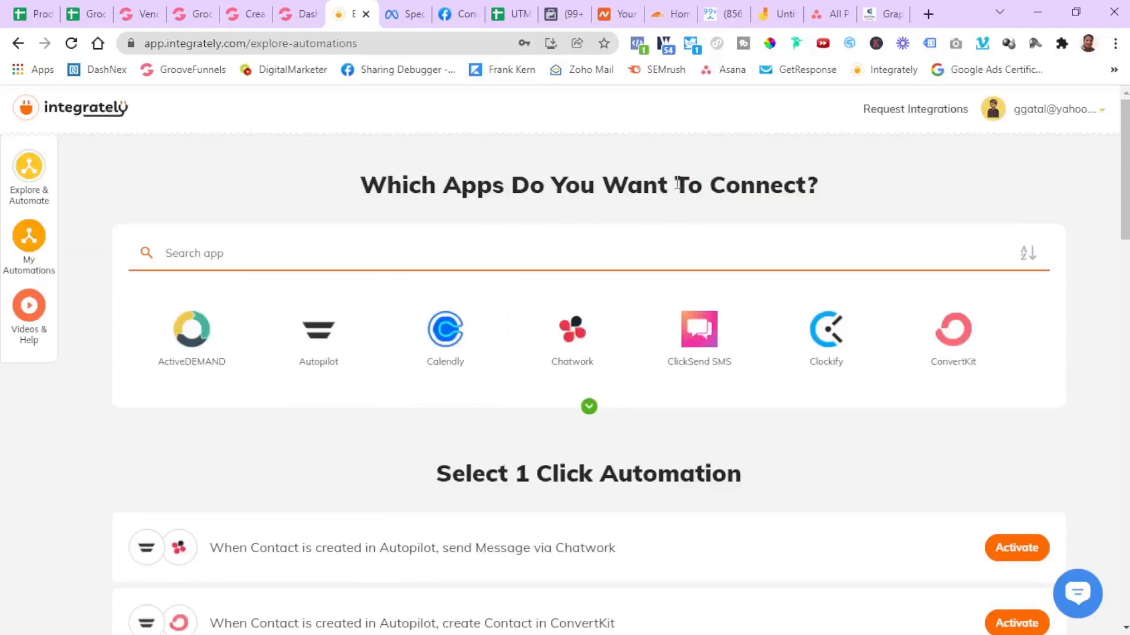
Return to the GrooveSell product editor and examine the Affiliates settings, including the affiliate program option and Starter Pack commissions
{"action": "left_click", "coordinate": [297, 15]}
{"action": "left_click", "coordinate": [231, 18]}
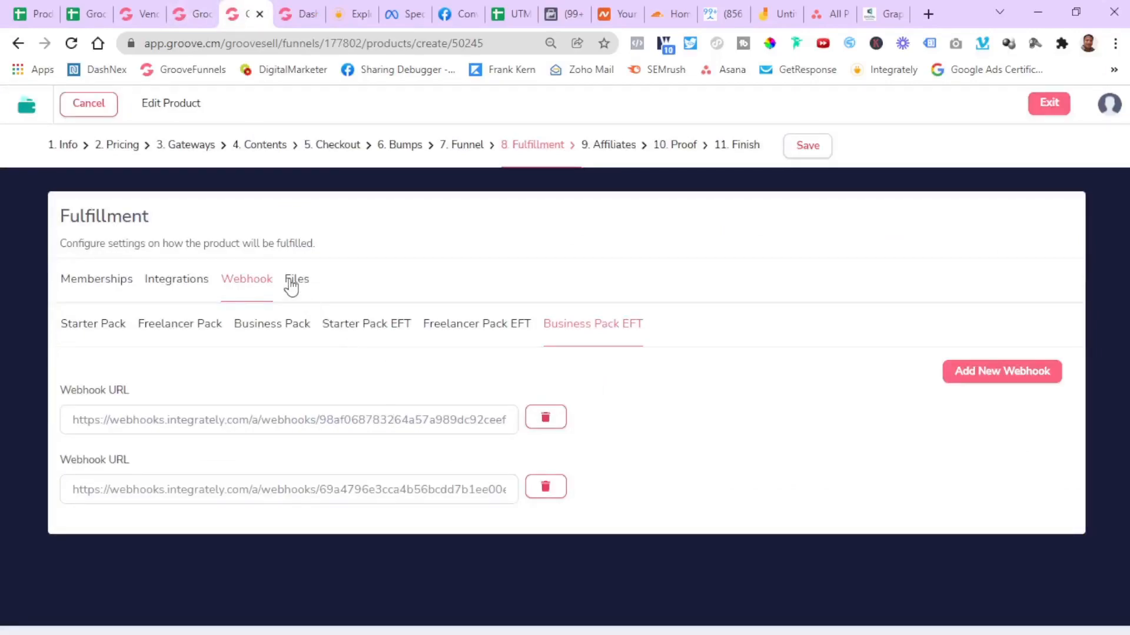
{"action": "left_click", "coordinate": [614, 148]}
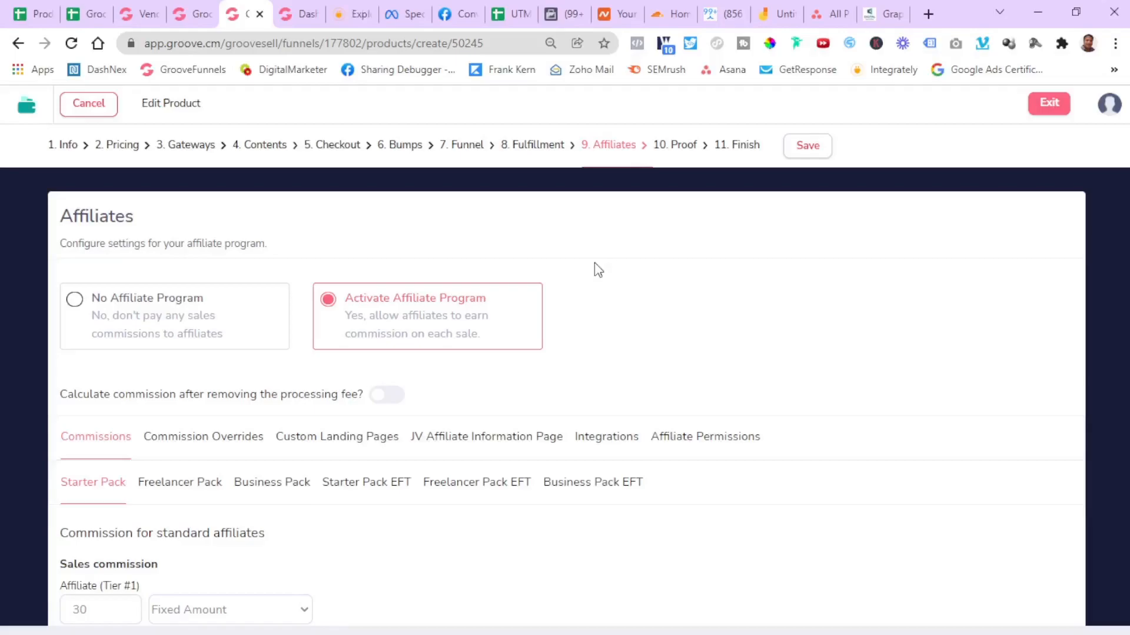
{"action": "scroll", "coordinate": [594, 262], "scroll_direction": "down", "scroll_amount": 1}
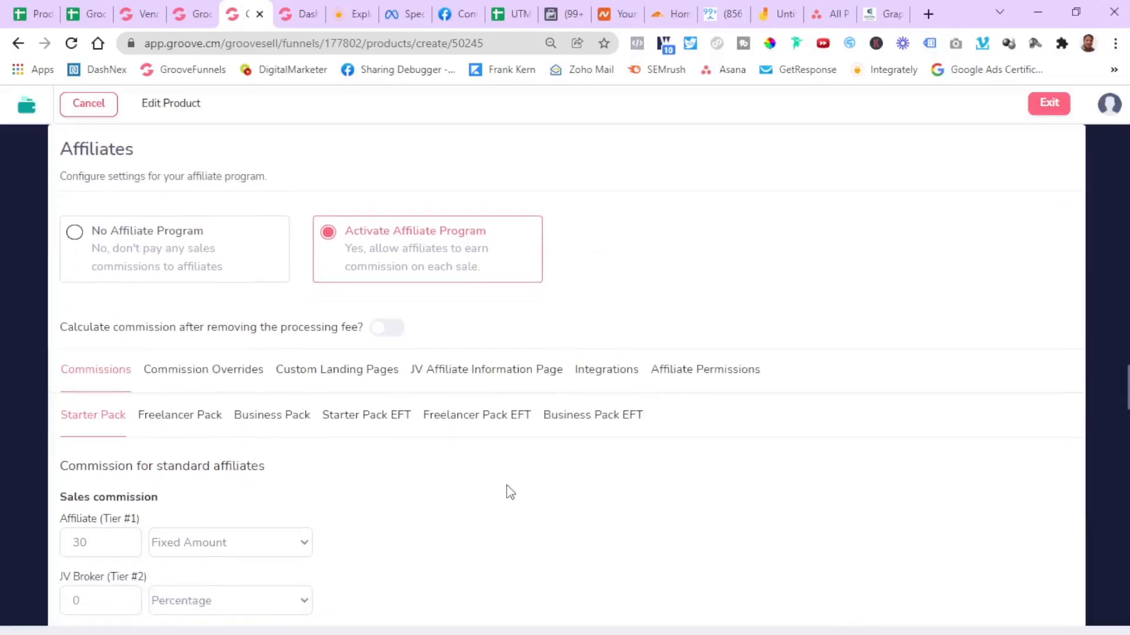
{"action": "scroll", "coordinate": [507, 492], "scroll_direction": "down", "scroll_amount": 1}
{"action": "scroll", "coordinate": [510, 493], "scroll_direction": "up", "scroll_amount": 2}
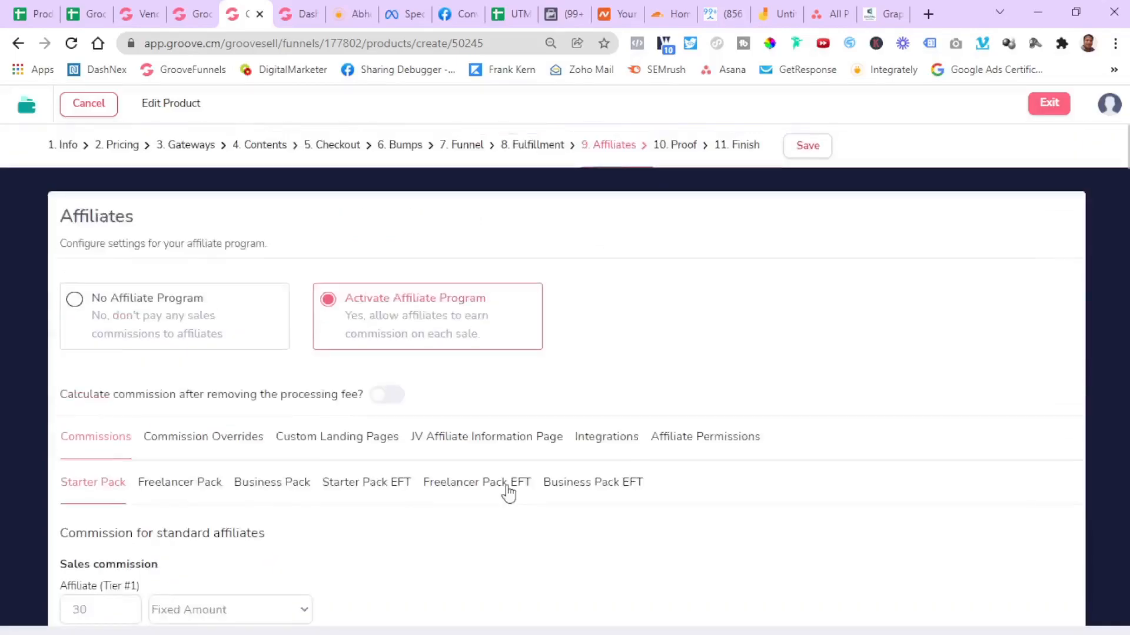
{"action": "scroll", "coordinate": [425, 563], "scroll_direction": "down", "scroll_amount": 2}
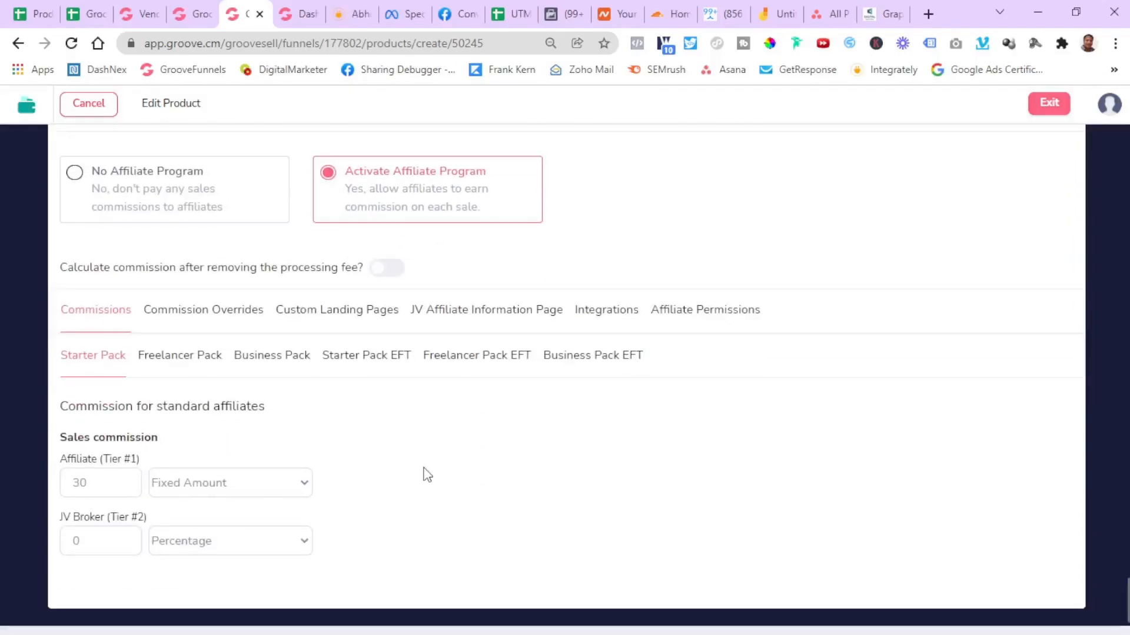
{"action": "scroll", "coordinate": [426, 476], "scroll_direction": "up", "scroll_amount": 1}
{"action": "scroll", "coordinate": [427, 475], "scroll_direction": "down", "scroll_amount": 1}
{"action": "scroll", "coordinate": [647, 203], "scroll_direction": "up", "scroll_amount": 2}
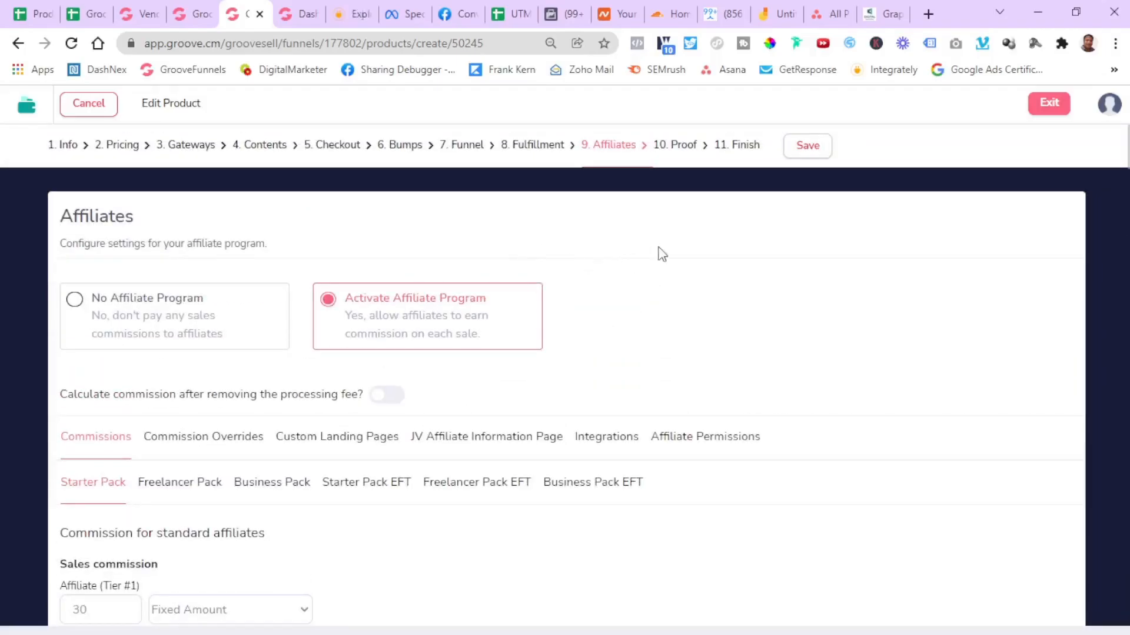
{"action": "scroll", "coordinate": [660, 253], "scroll_direction": "down", "scroll_amount": 2}
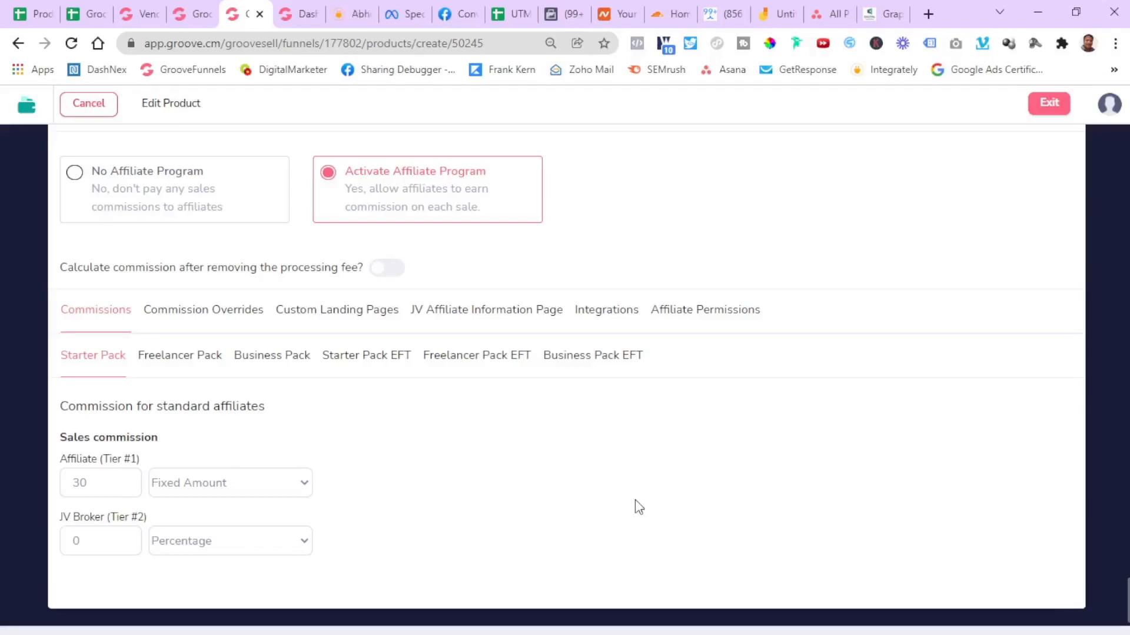
{"action": "scroll", "coordinate": [639, 507], "scroll_direction": "up", "scroll_amount": 2}
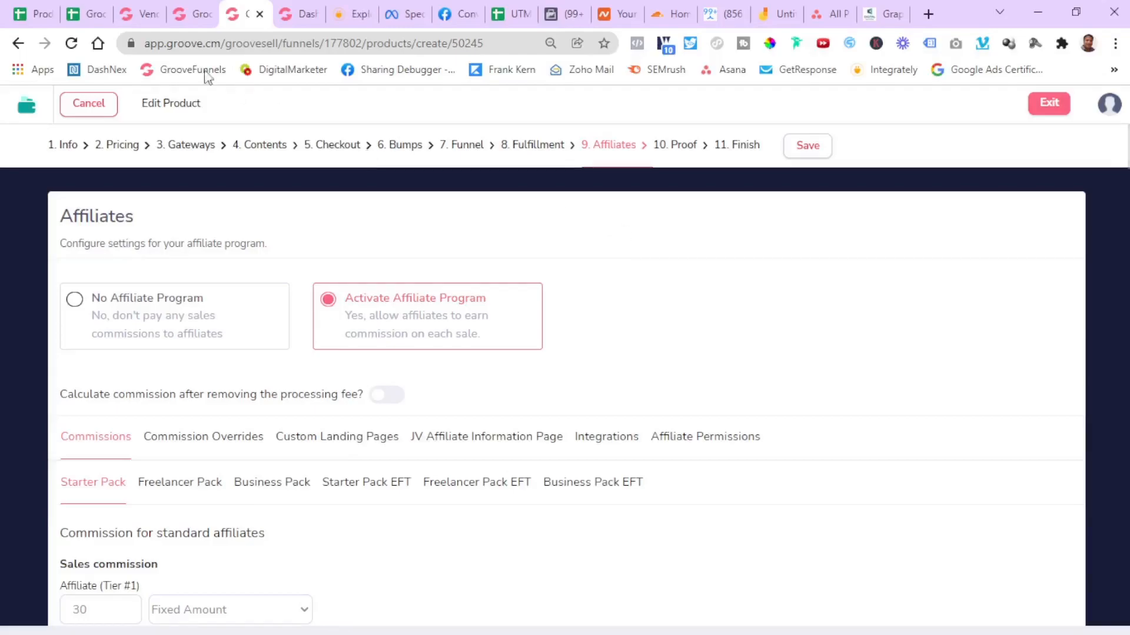
Open the product's Proof Widgets settings, reload the live templates.greggygatal.com sales page to view its purchase notifications, and return to the Proof Widgets
{"action": "left_click", "coordinate": [186, 16]}
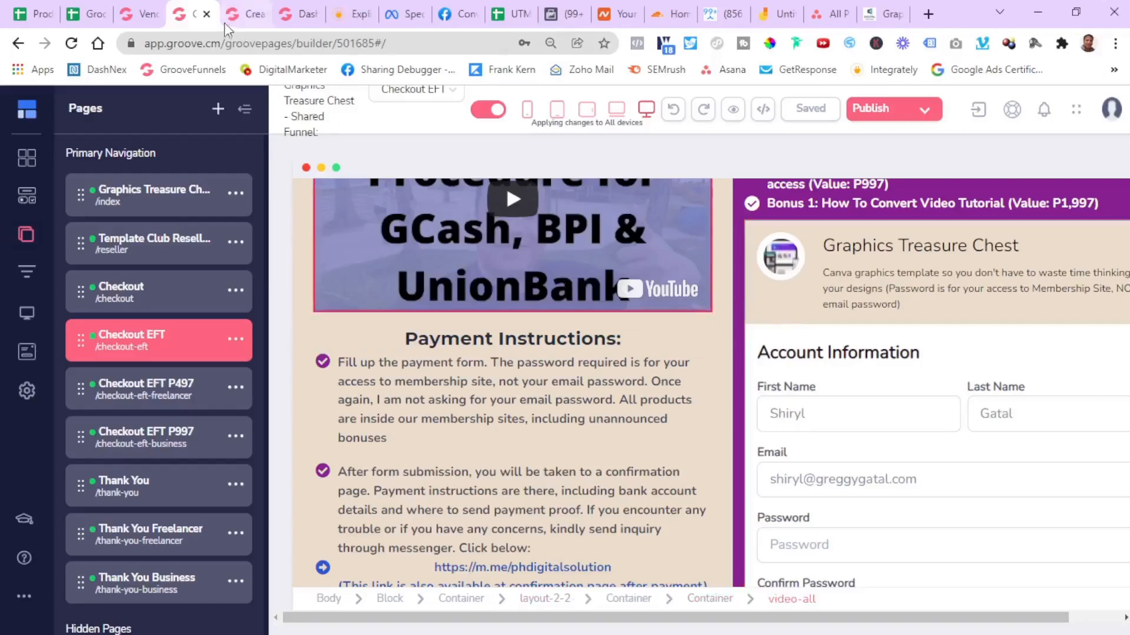
{"action": "left_click", "coordinate": [240, 15]}
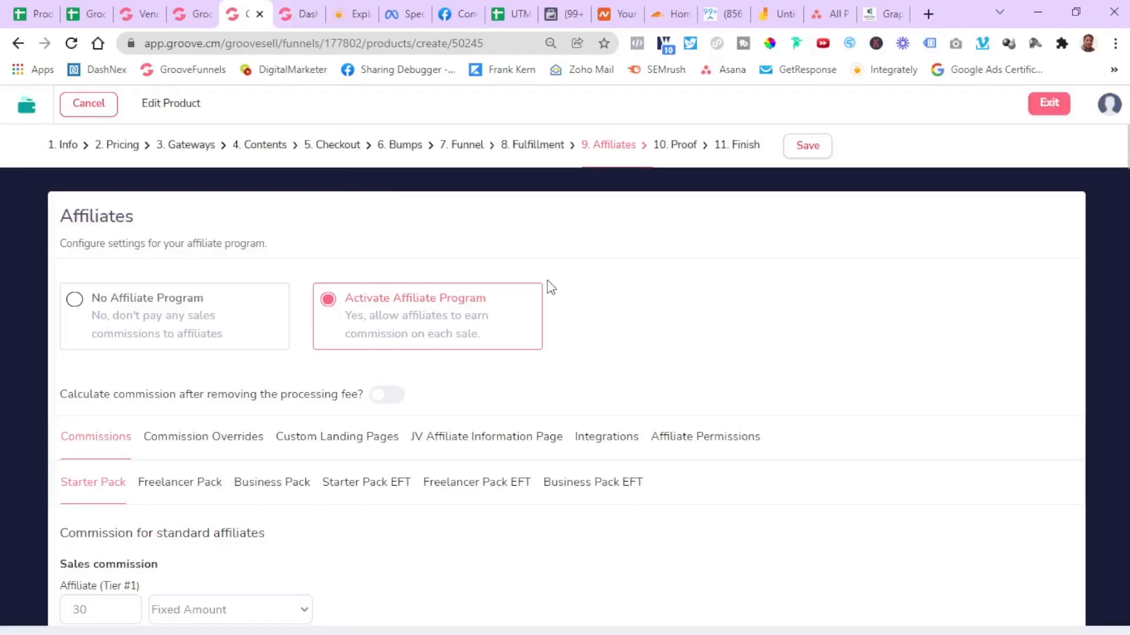
{"action": "left_click", "coordinate": [683, 151]}
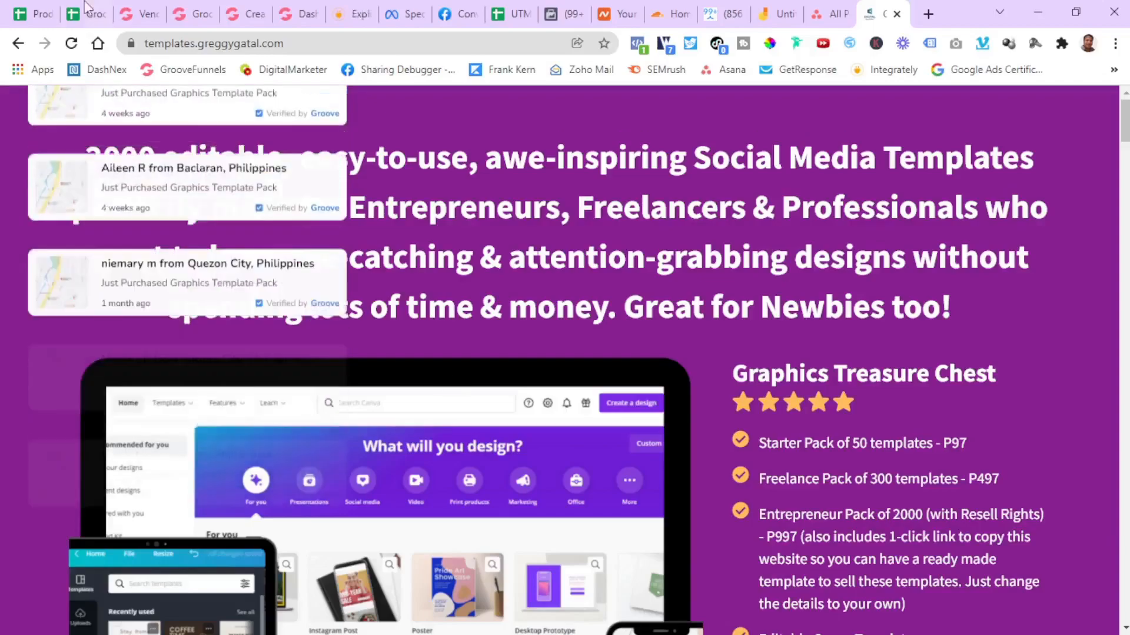
{"action": "left_click", "coordinate": [71, 45]}
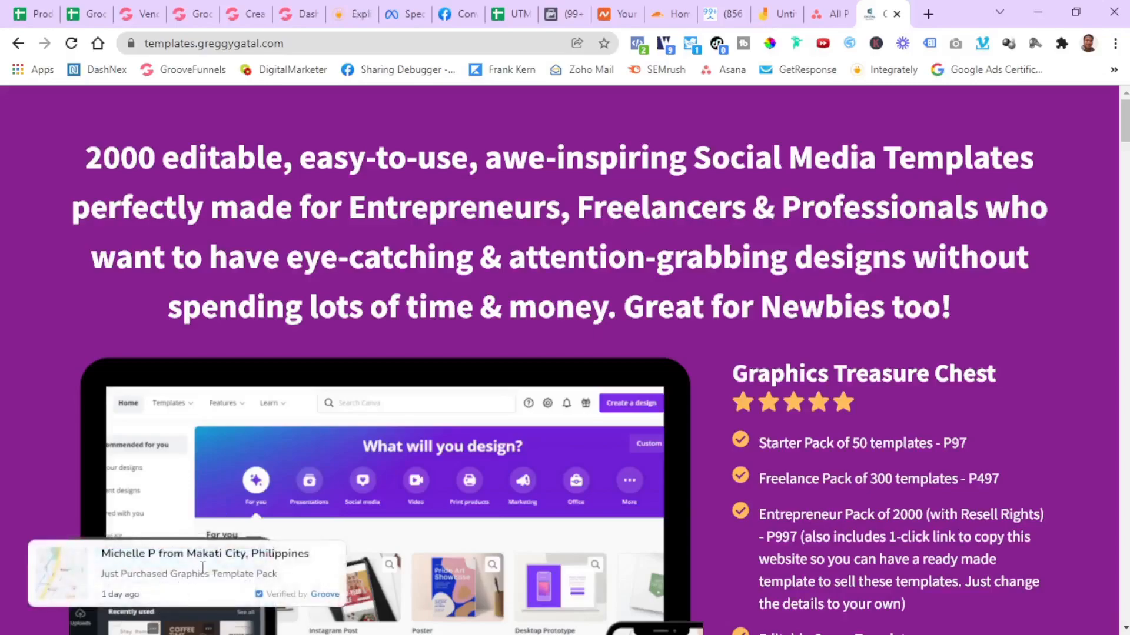
{"action": "left_click", "coordinate": [139, 15]}
{"action": "left_click", "coordinate": [189, 16]}
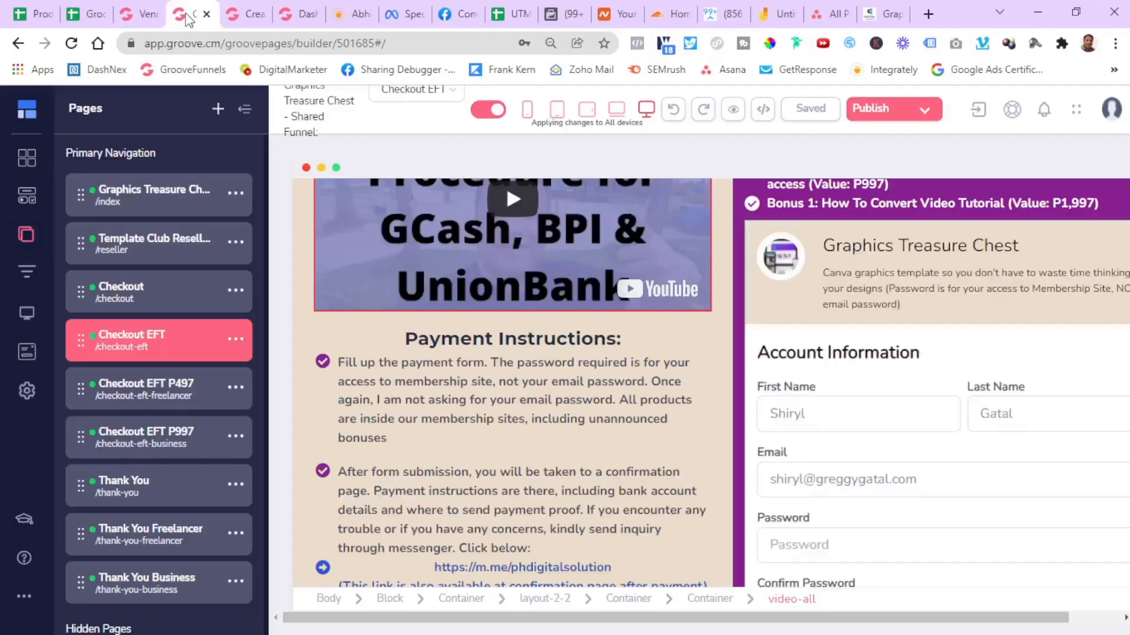
{"action": "left_click", "coordinate": [234, 17]}
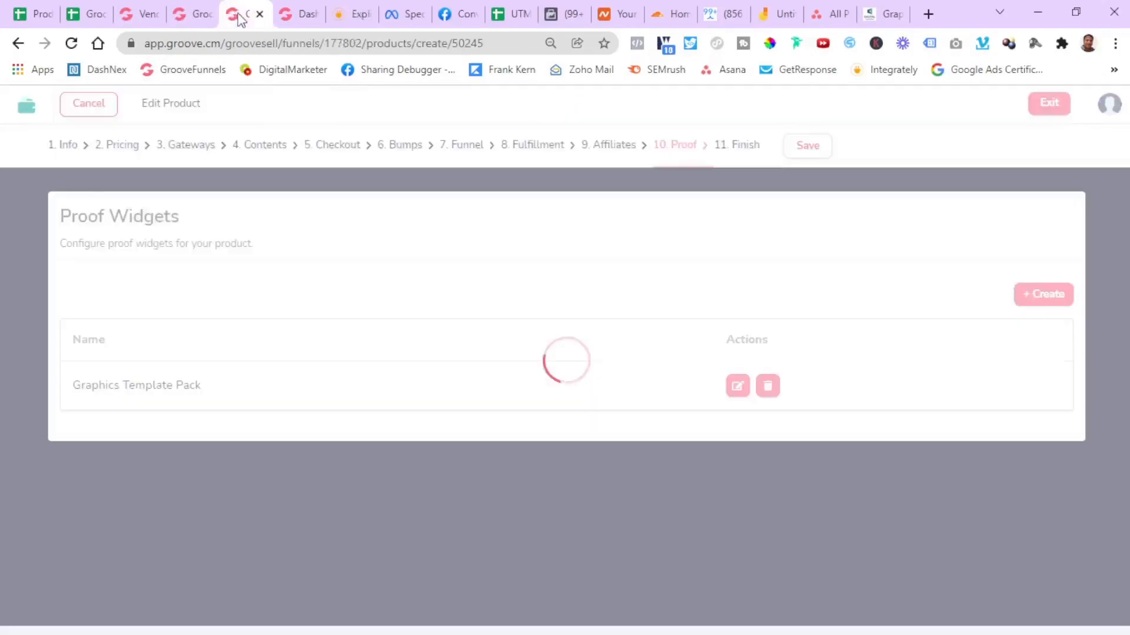
{"action": "left_click", "coordinate": [296, 18]}
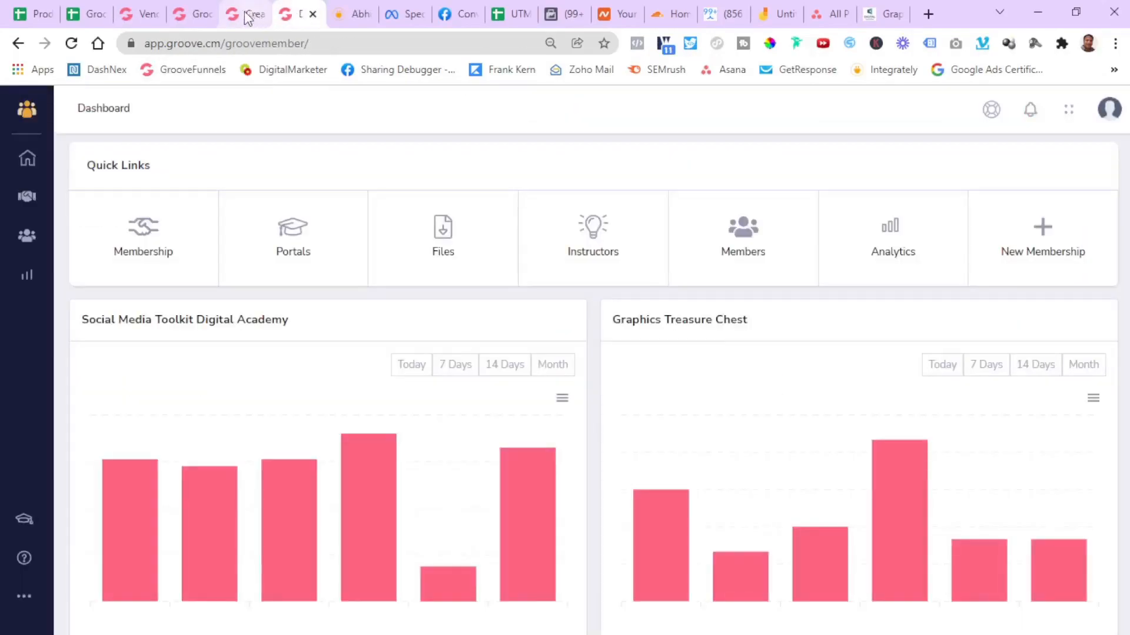
{"action": "left_click", "coordinate": [246, 16]}
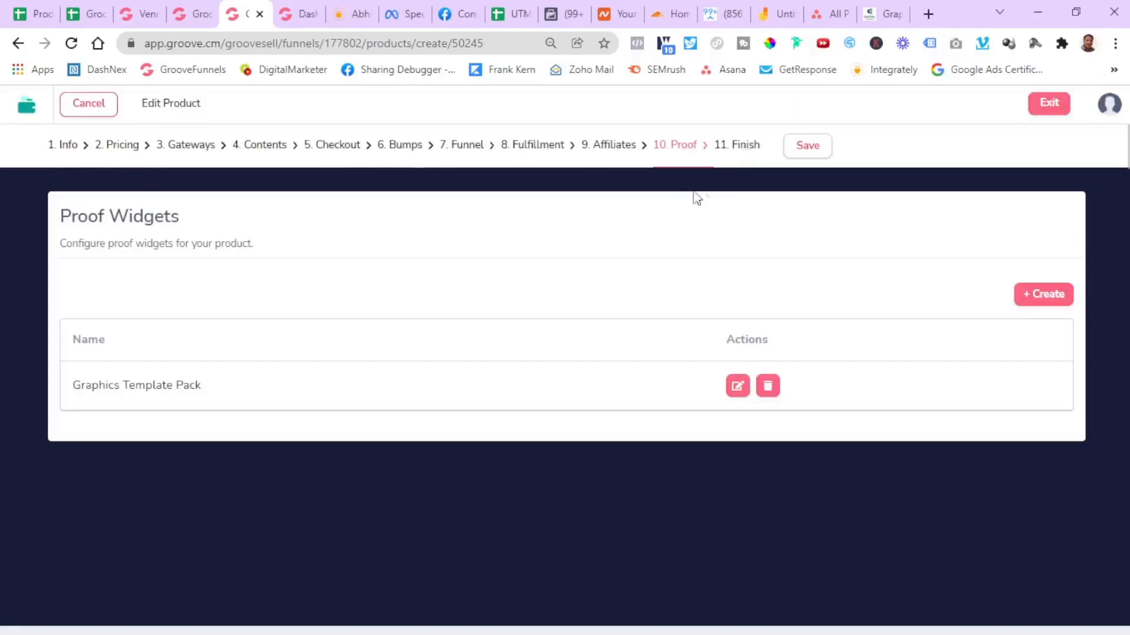
Go to the product's Finish stage, save the product and exit the product editor
{"action": "left_click", "coordinate": [740, 156]}
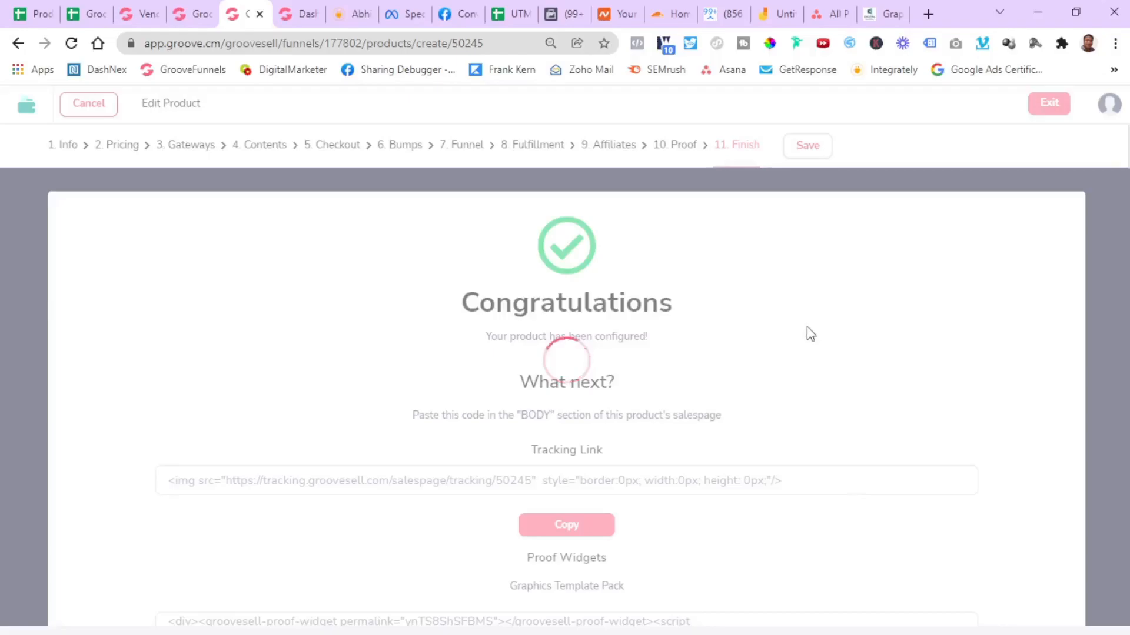
{"action": "left_click", "coordinate": [816, 156]}
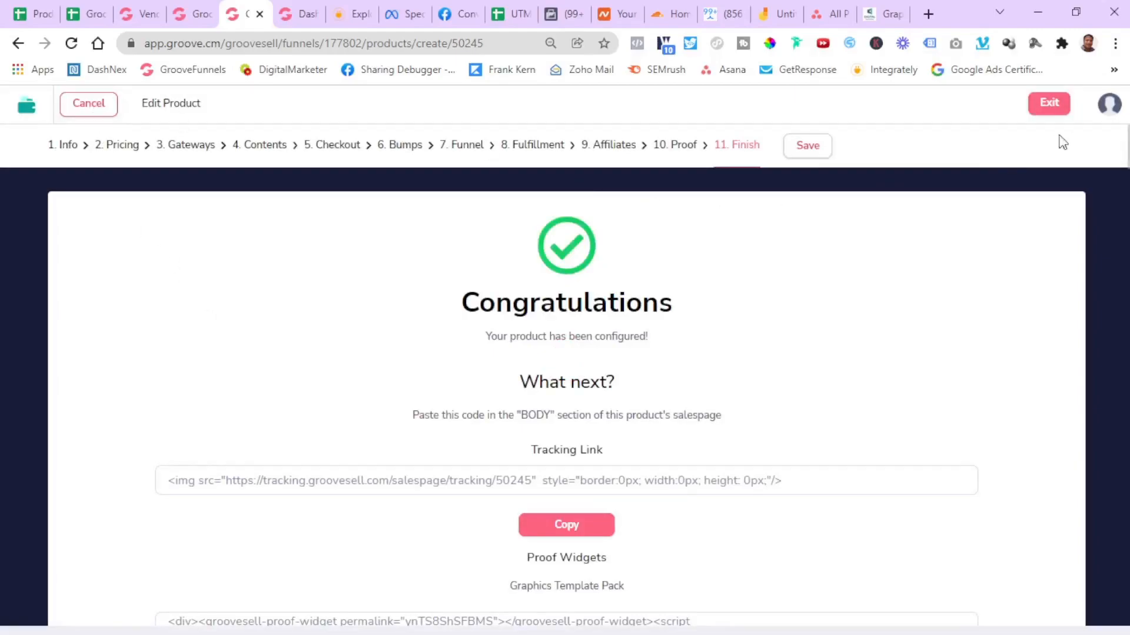
{"action": "left_click", "coordinate": [1049, 107]}
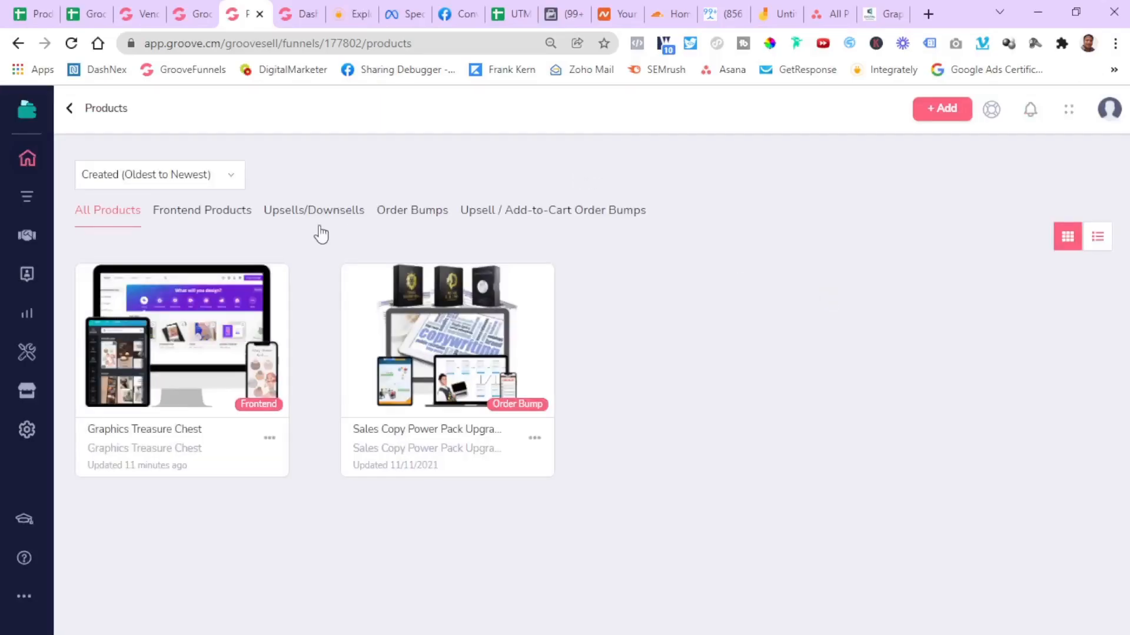
Open GrooveSell's Checkout Forms And Links and select the Graphics Treasure Chest funnel and product
{"action": "left_click", "coordinate": [28, 354]}
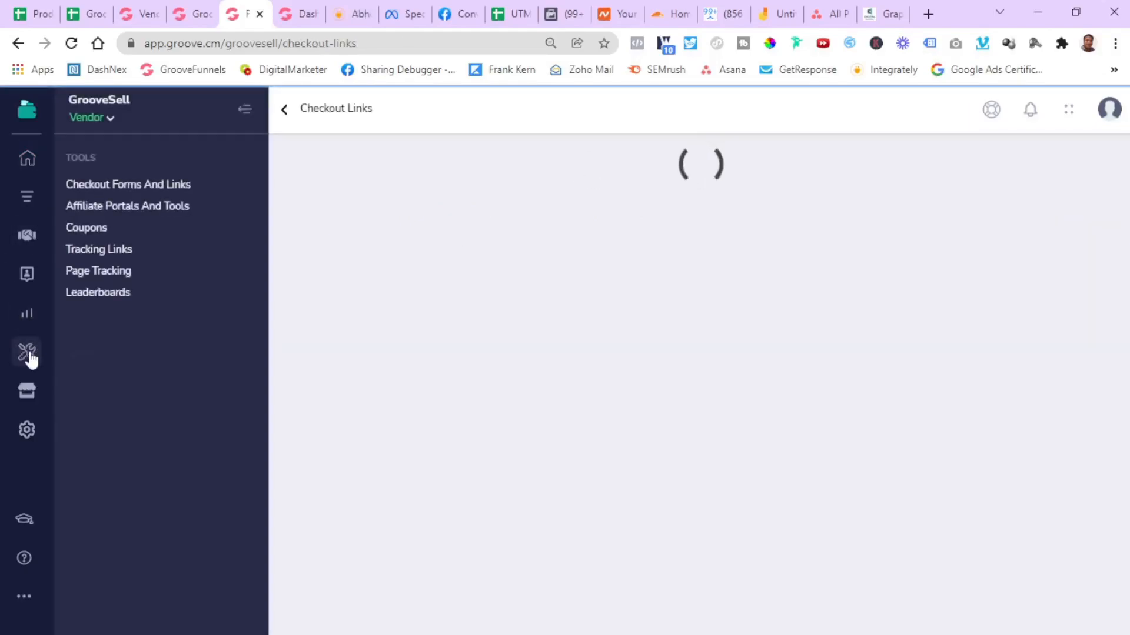
{"action": "left_click", "coordinate": [173, 186]}
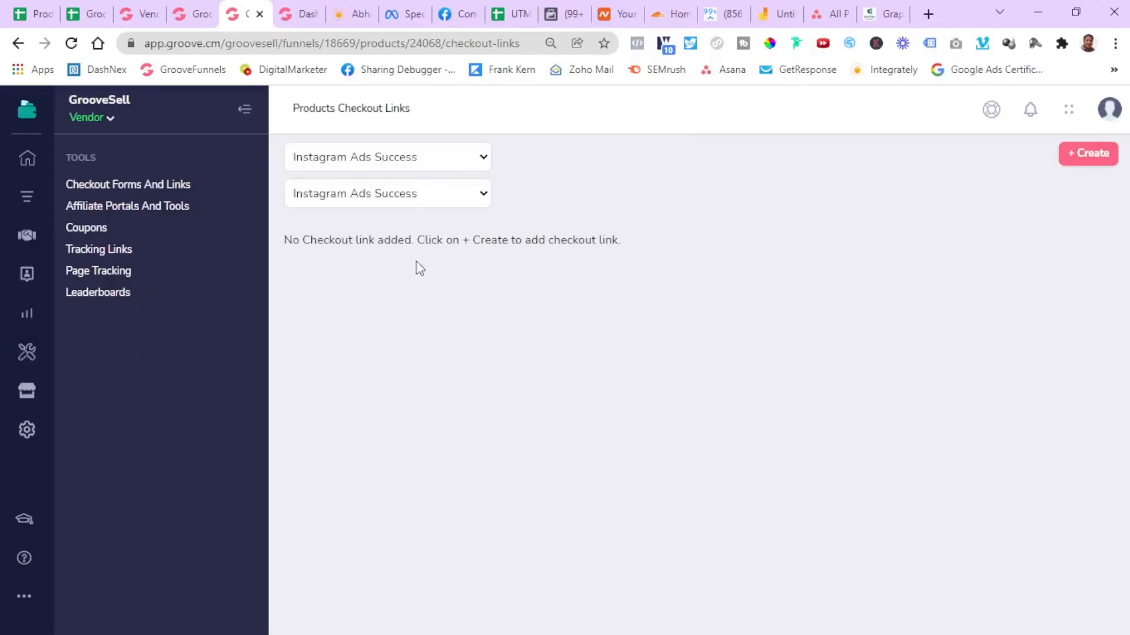
{"action": "left_click", "coordinate": [440, 317]}
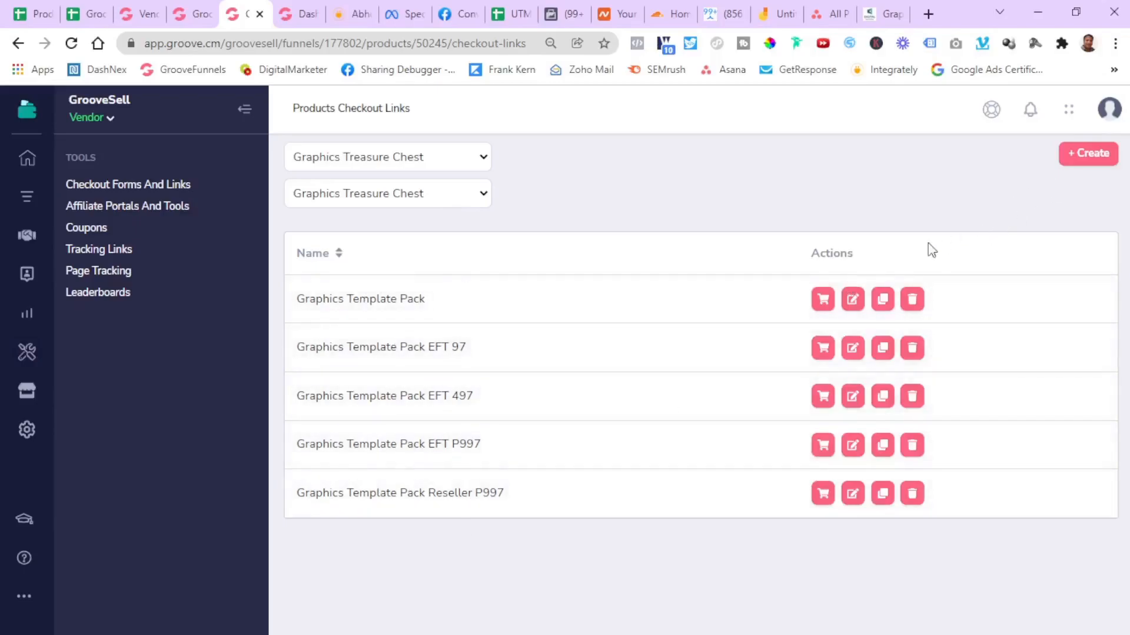
Create and name a new checkout page for the product with Paid Pricing and a 1-Step Checkout
{"action": "left_click", "coordinate": [1089, 155]}
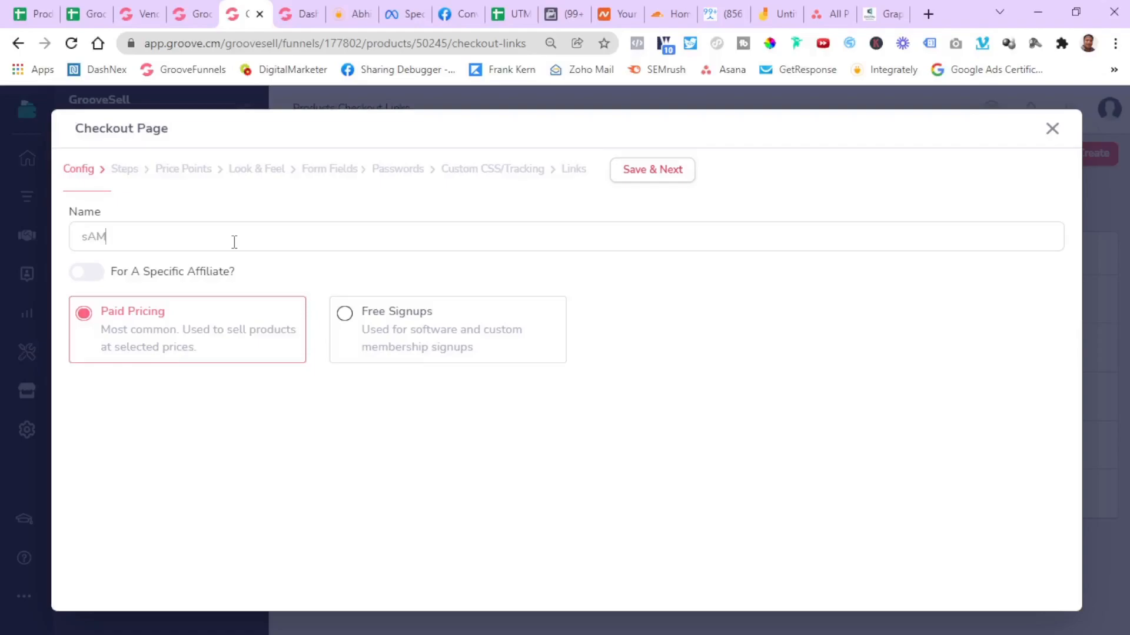
{"action": "key", "text": "BackSpace"}
{"action": "left_click", "coordinate": [652, 176]}
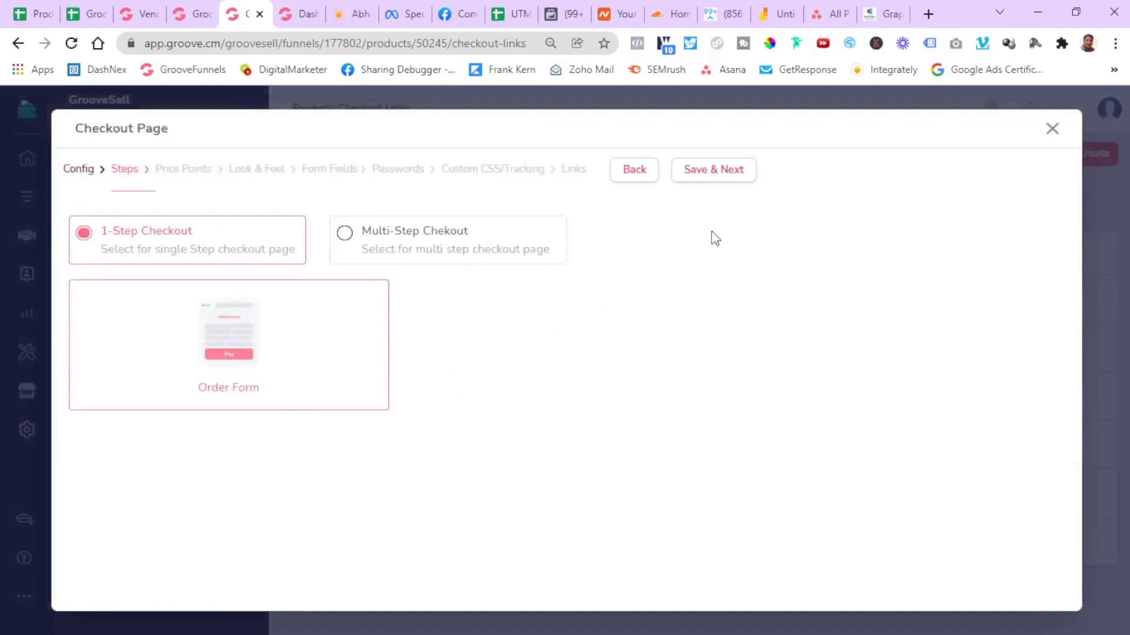
{"action": "left_click", "coordinate": [715, 175]}
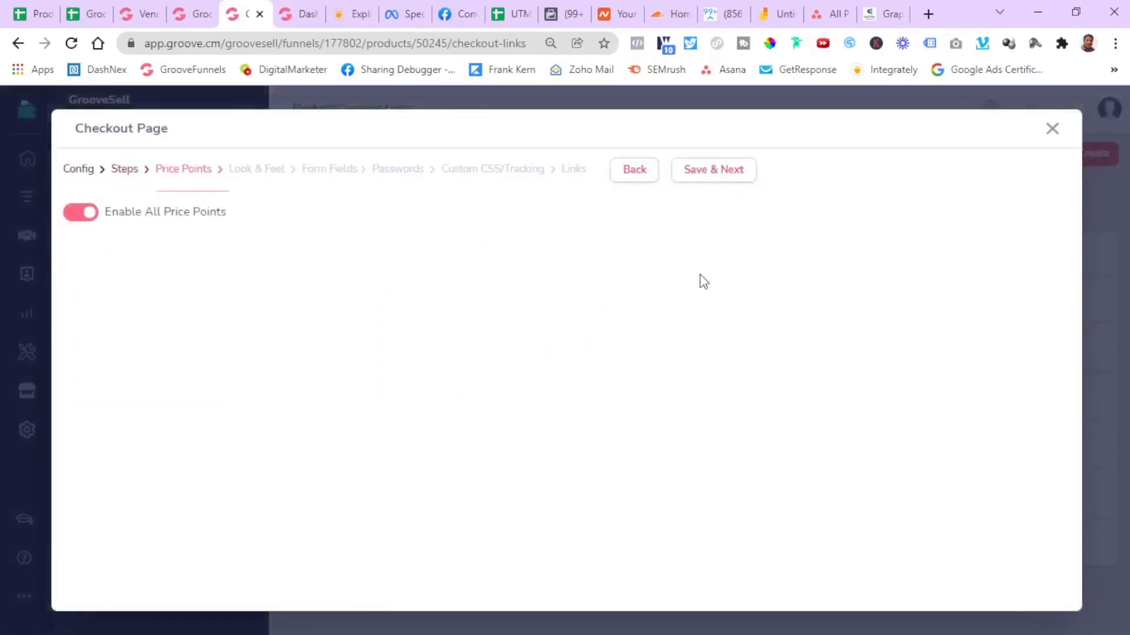
Turn off Enable All Price Points and enable only the Starter Pack P97 price point on the checkout page
{"action": "left_click", "coordinate": [70, 218]}
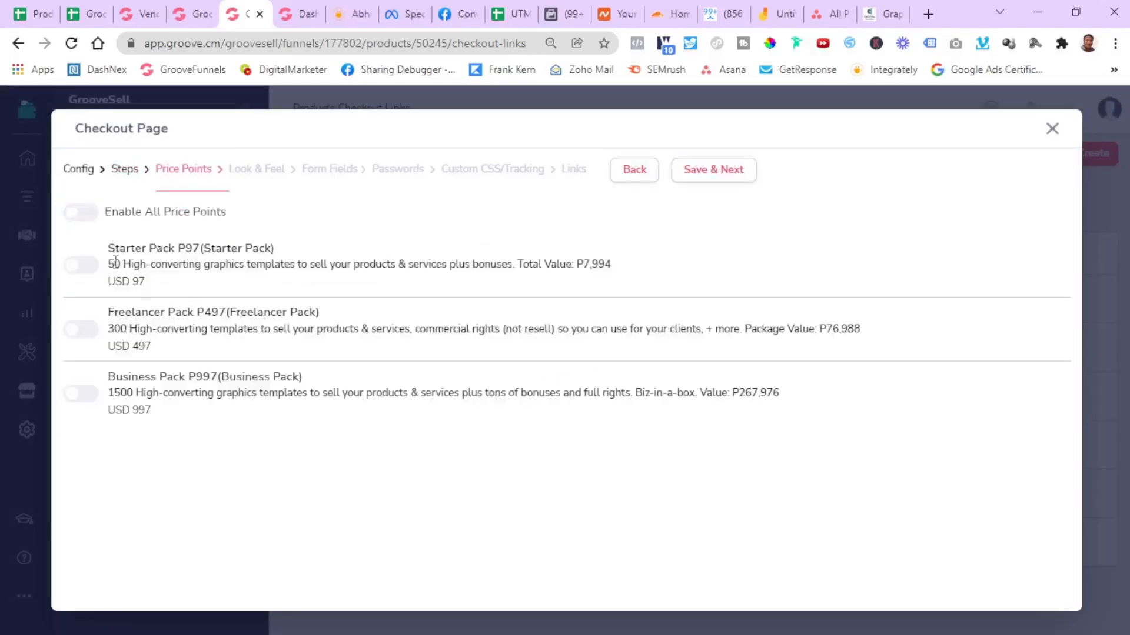
{"action": "left_click", "coordinate": [89, 269]}
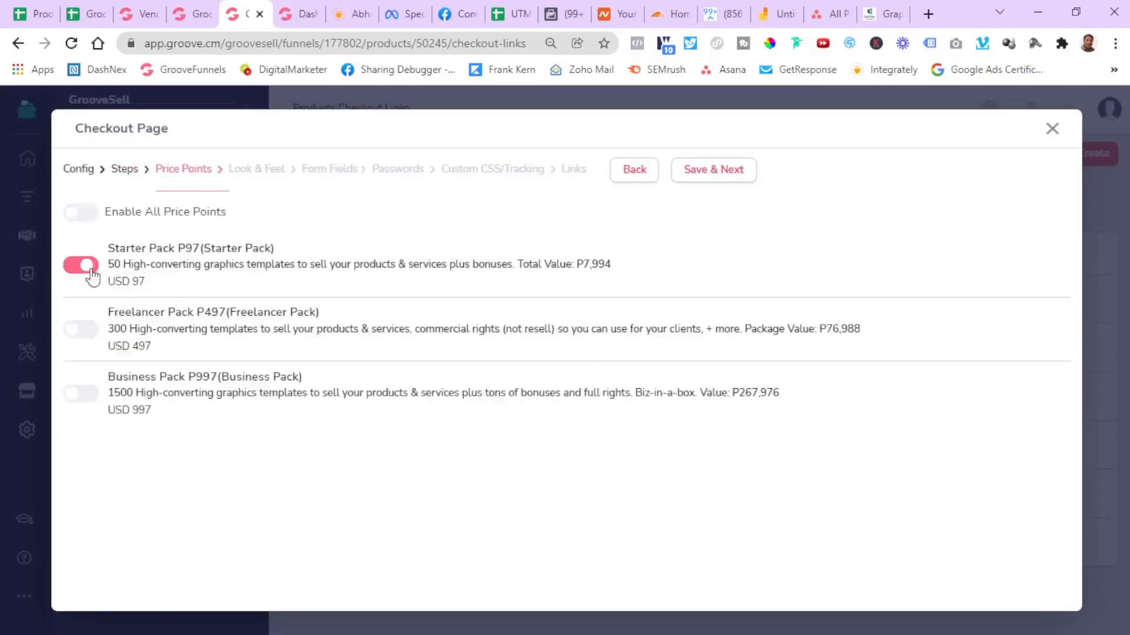
{"action": "left_click", "coordinate": [740, 171]}
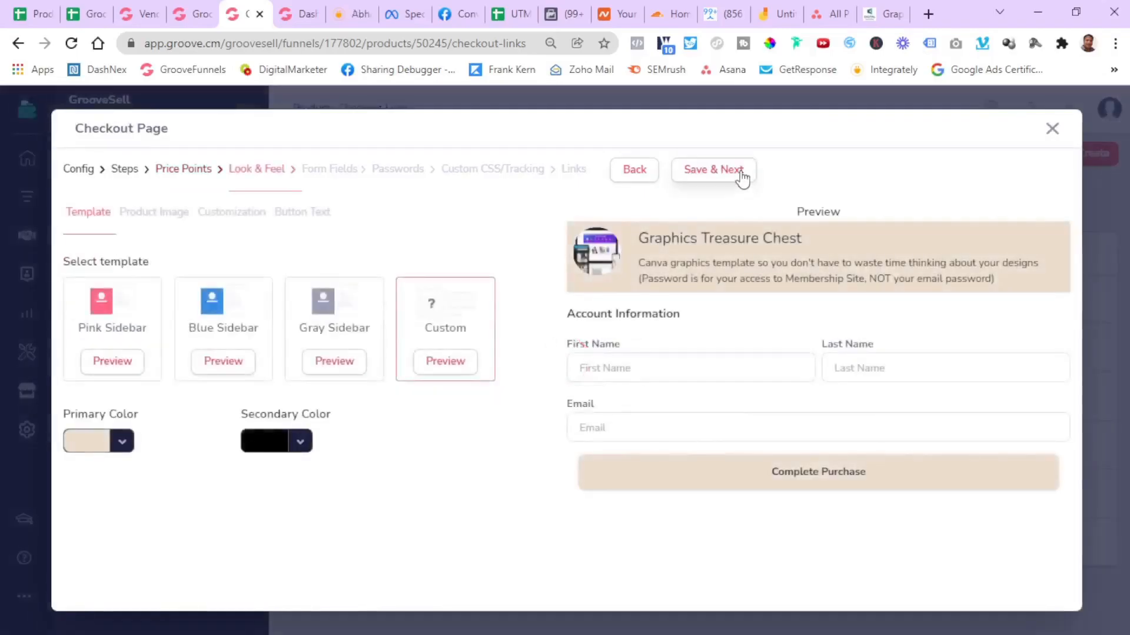
Review the checkout page's product image, customization and button text, and save its Look & Feel and Form Fields with the defaults
{"action": "left_click", "coordinate": [160, 215]}
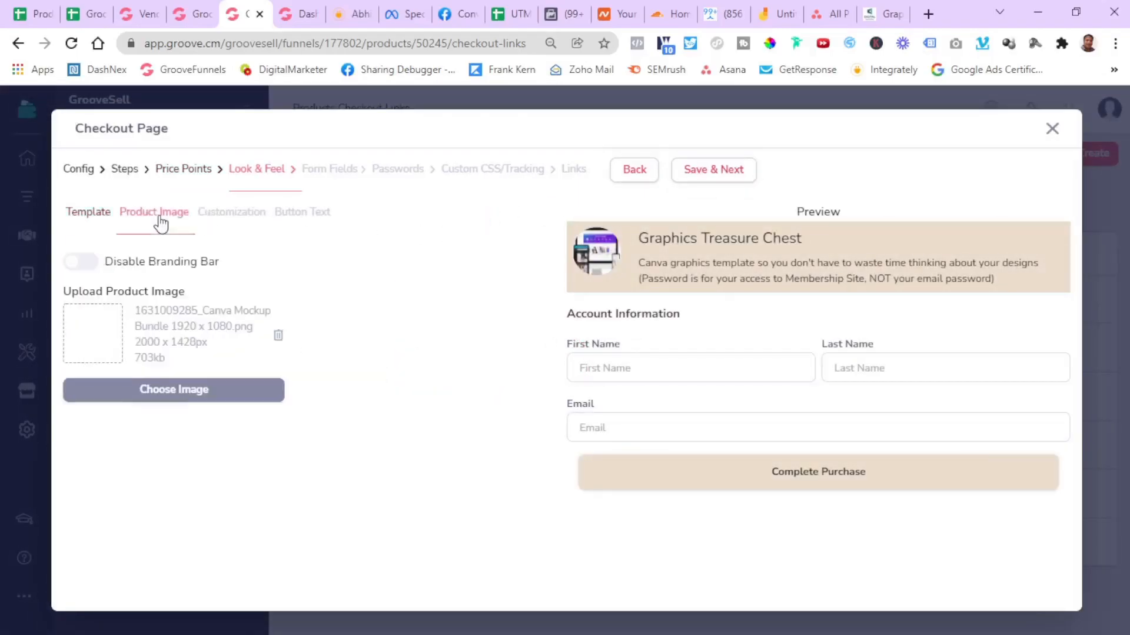
{"action": "left_click", "coordinate": [257, 221]}
{"action": "left_click", "coordinate": [291, 219]}
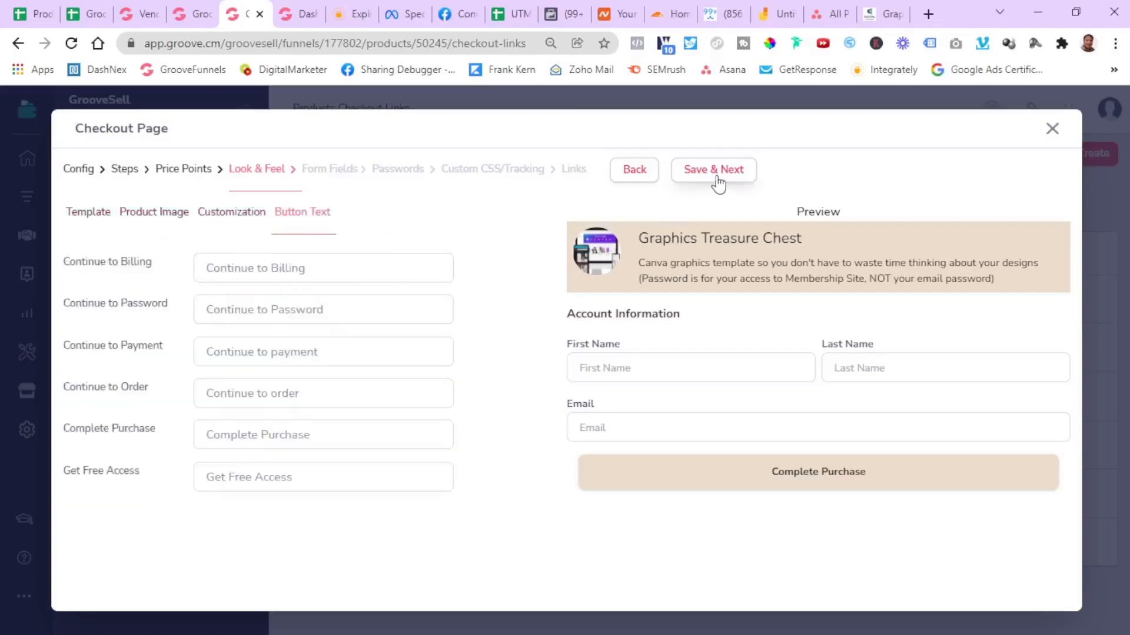
{"action": "left_click", "coordinate": [717, 180]}
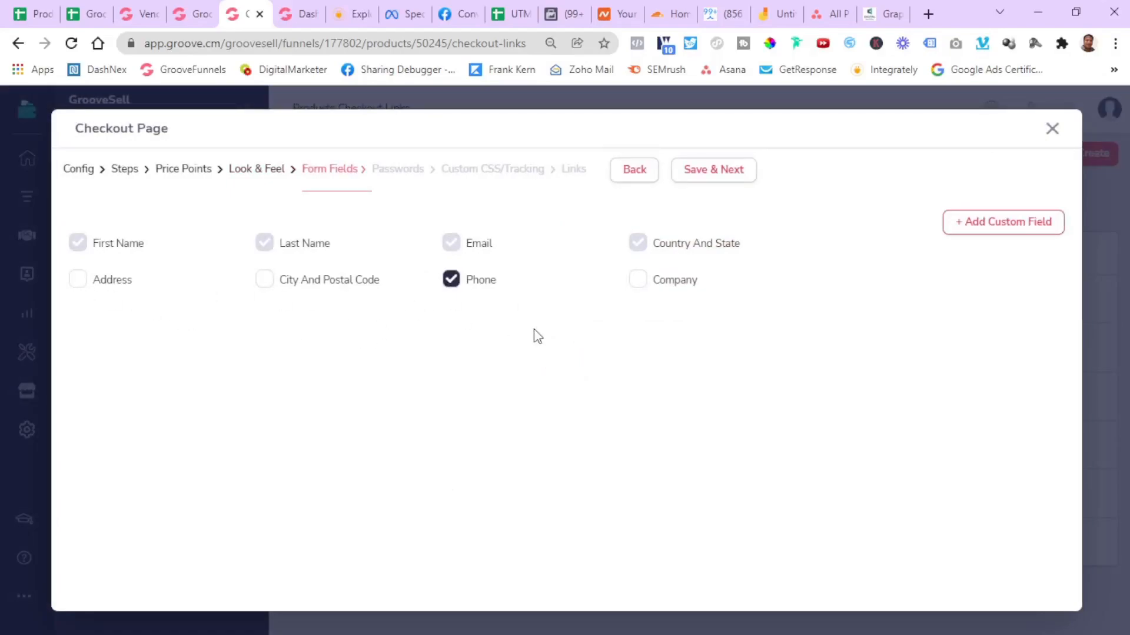
{"action": "left_click", "coordinate": [713, 175]}
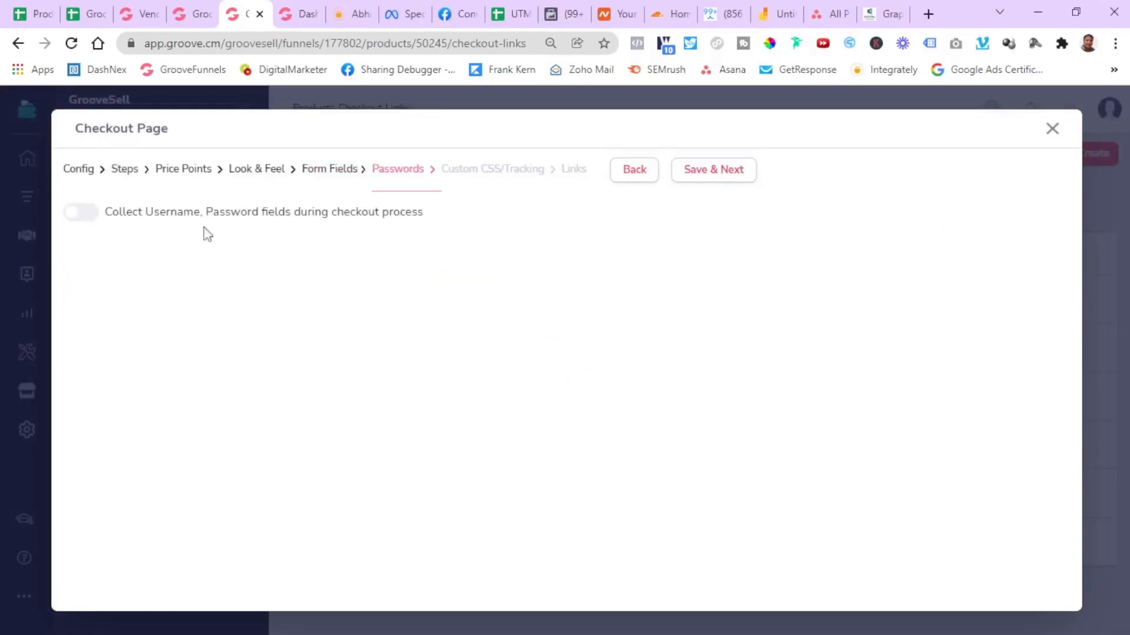
Enable credential collection during checkout, with Ask For Password on and Ask For User Name off for the Starter Pack, and save
{"action": "left_click", "coordinate": [89, 217]}
{"action": "left_click", "coordinate": [430, 287]}
{"action": "left_click", "coordinate": [269, 290]}
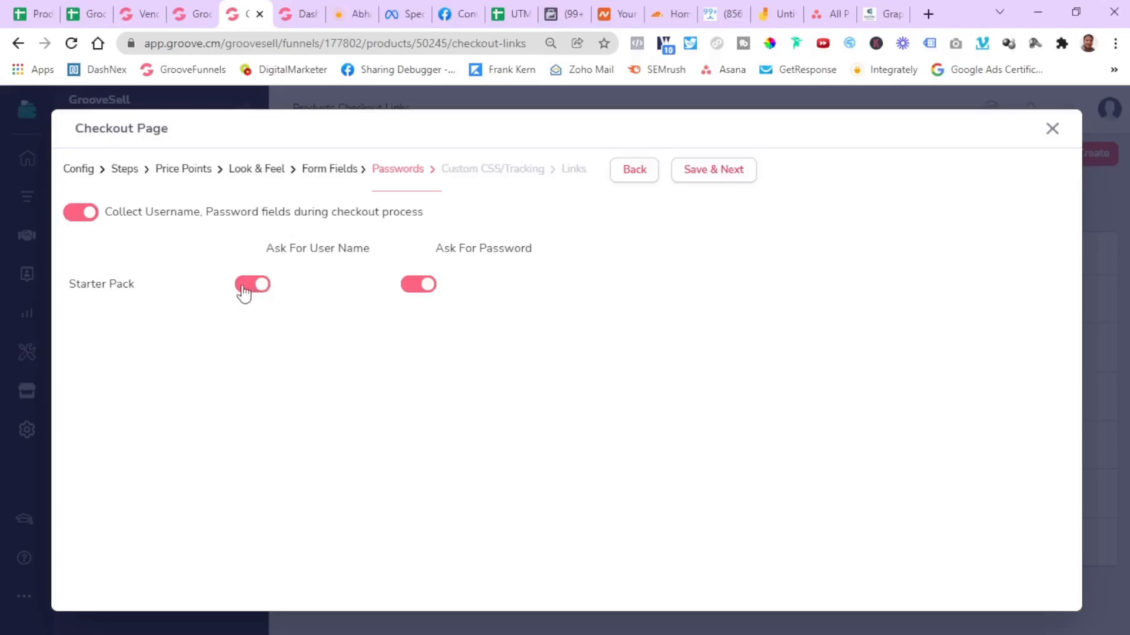
{"action": "left_click", "coordinate": [243, 291]}
{"action": "left_click", "coordinate": [265, 297]}
{"action": "left_click", "coordinate": [241, 288]}
{"action": "left_click", "coordinate": [709, 175]}
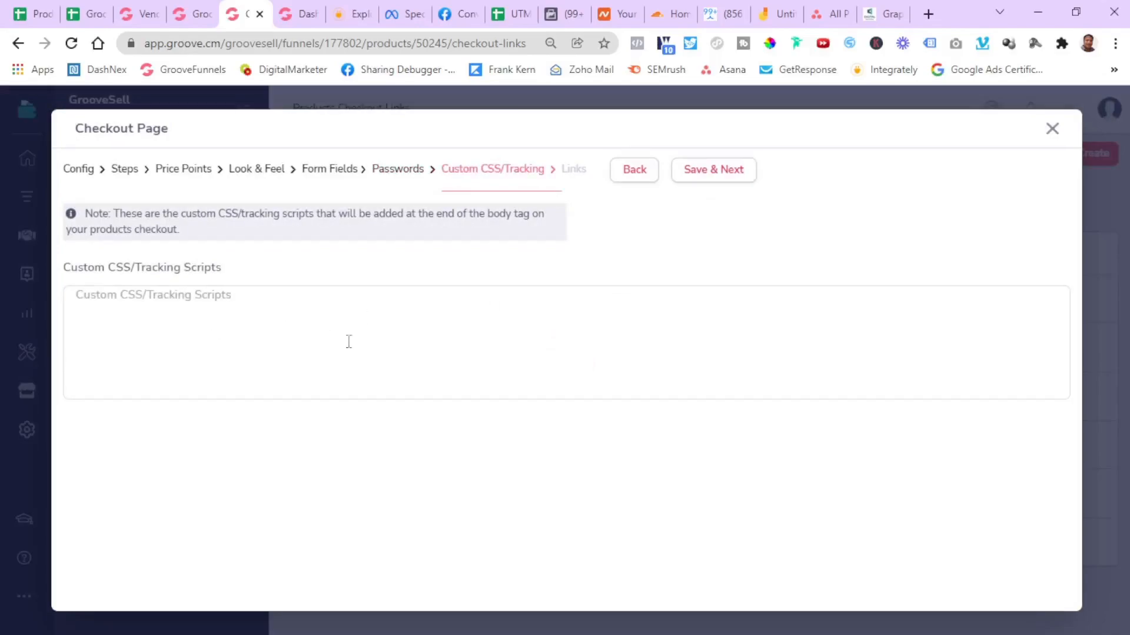
Save the checkout page without custom CSS or tracking scripts and copy its checkout link
{"action": "left_click", "coordinate": [729, 177]}
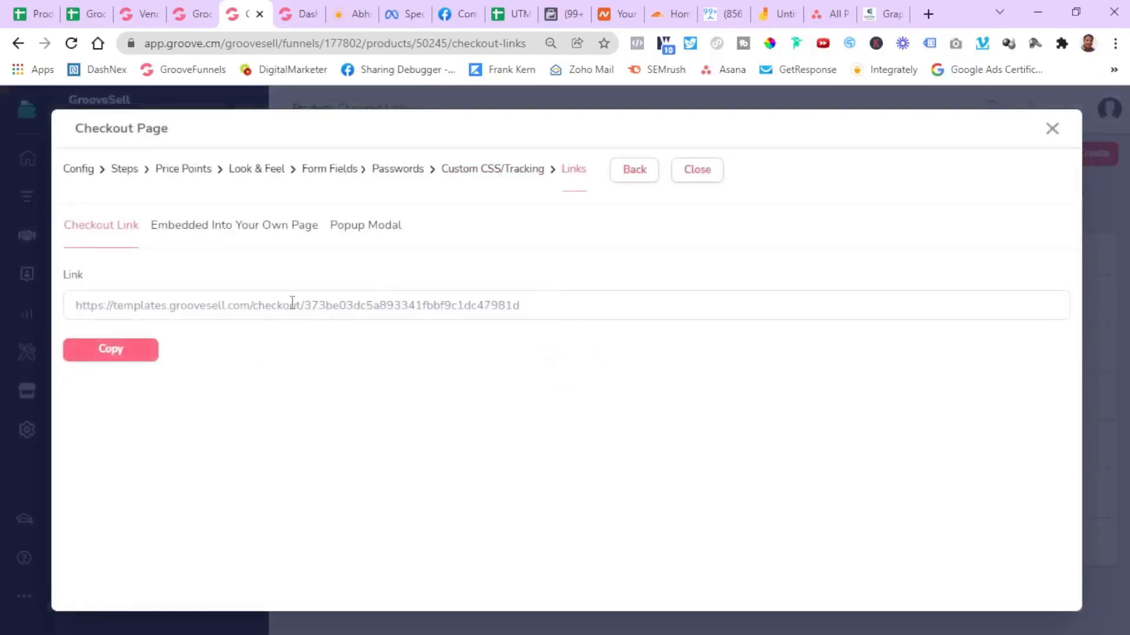
{"action": "left_click", "coordinate": [106, 350]}
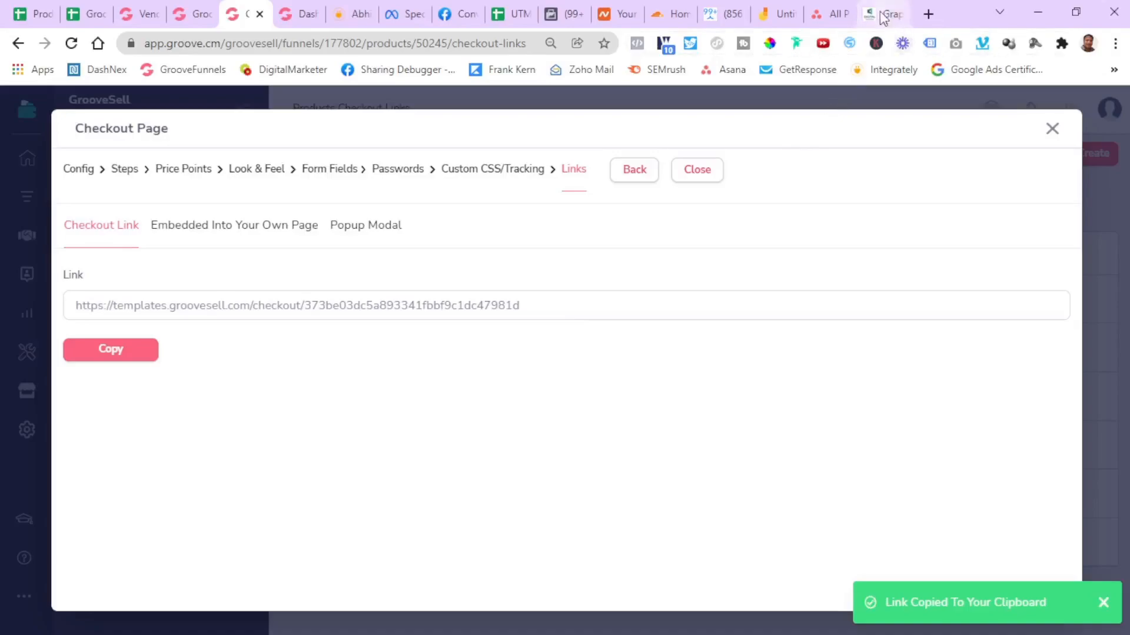
{"action": "left_click", "coordinate": [480, 299]}
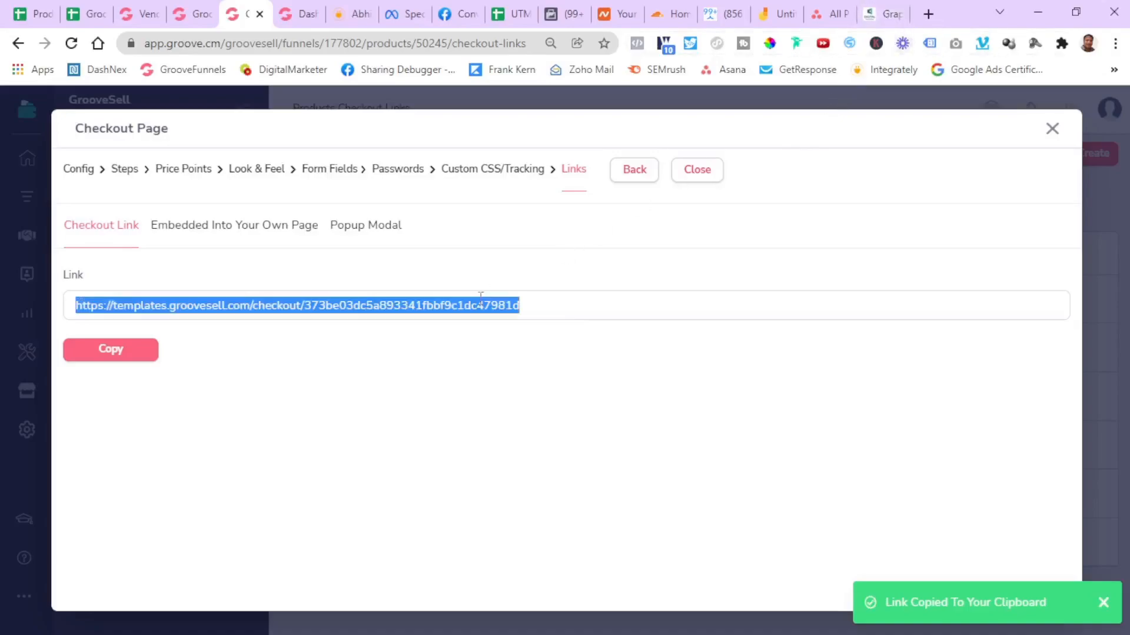
Open the copied checkout link in a new browser tab and look over the page's pricing plan, password, billing and payment sections
{"action": "left_click", "coordinate": [892, 14]}
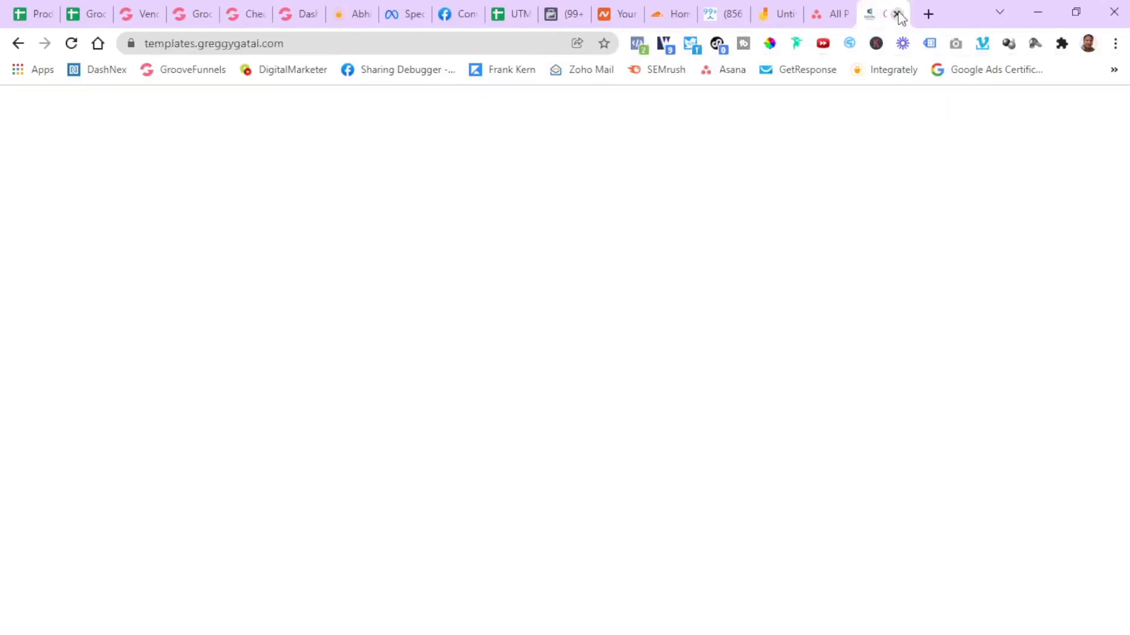
{"action": "left_click", "coordinate": [928, 14]}
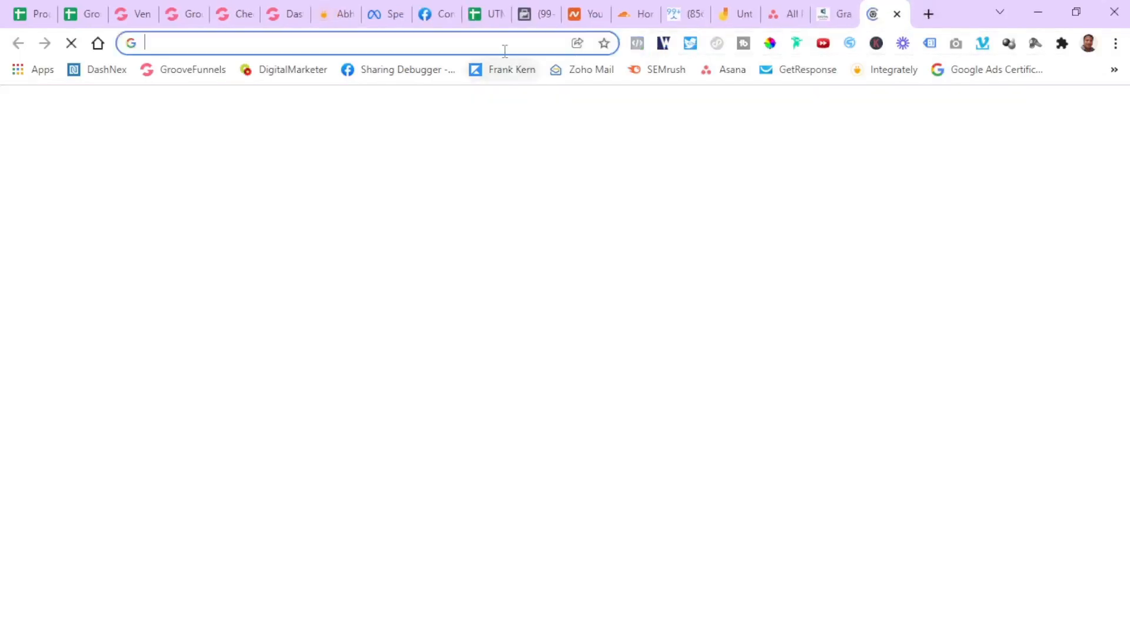
{"action": "left_click", "coordinate": [505, 42]}
{"action": "key", "text": "ctrl+v"}
{"action": "key", "text": "Return"}
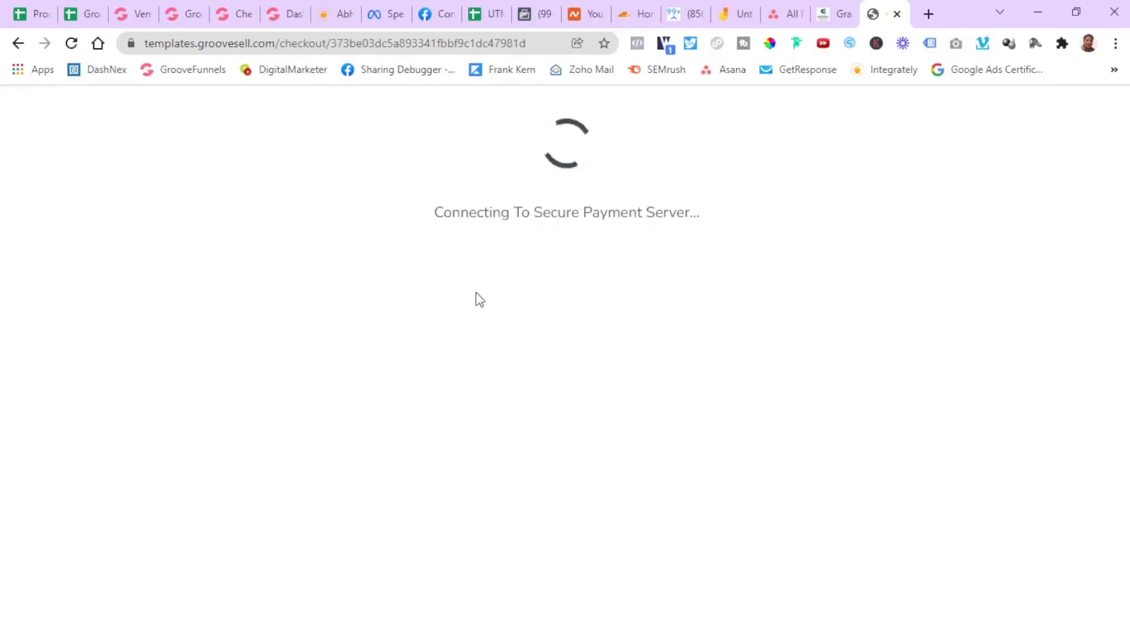
{"action": "scroll", "coordinate": [455, 367], "scroll_direction": "down", "scroll_amount": 3}
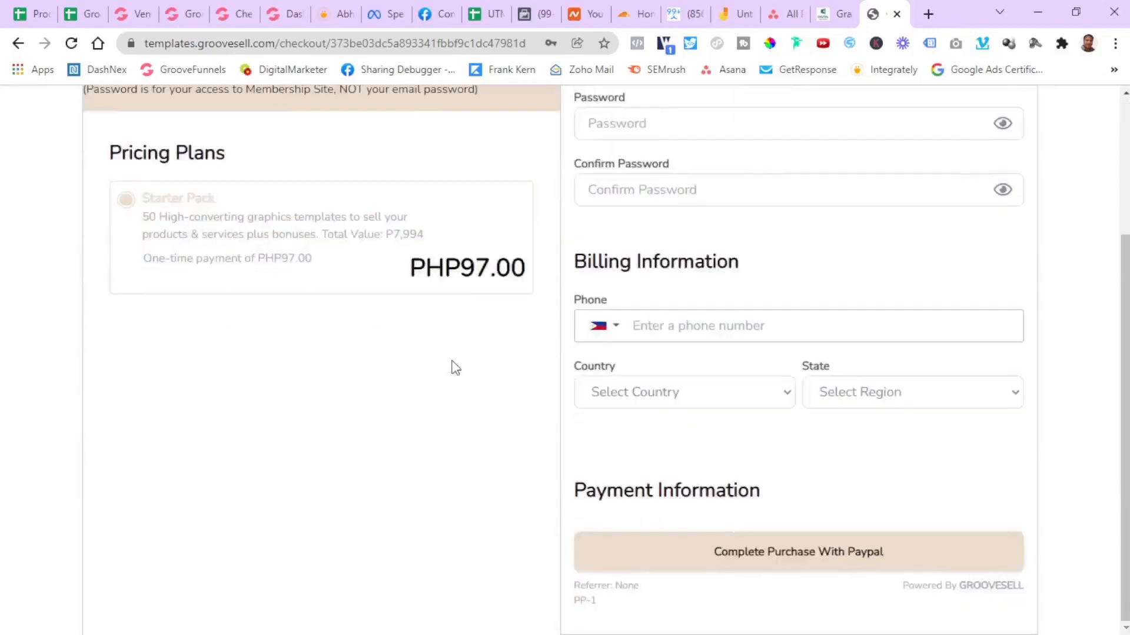
{"action": "scroll", "coordinate": [778, 273], "scroll_direction": "up", "scroll_amount": 2}
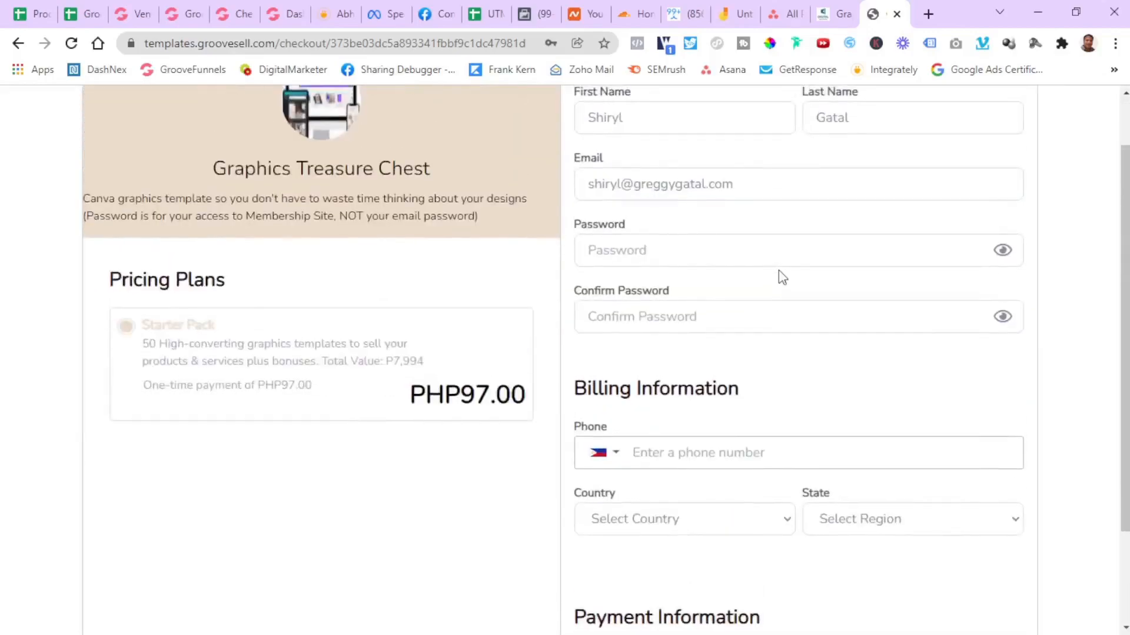
{"action": "scroll", "coordinate": [775, 482], "scroll_direction": "down", "scroll_amount": 2}
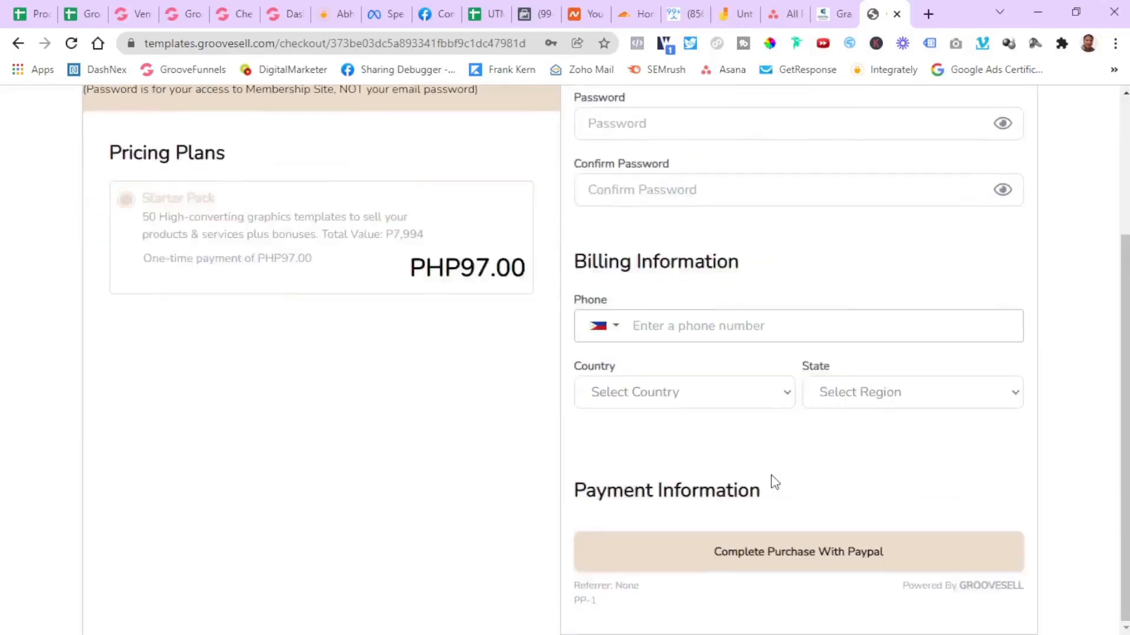
Recheck the opened checkout page from its payment section up to the contact information and product header
{"action": "scroll", "coordinate": [841, 376], "scroll_direction": "up", "scroll_amount": 3}
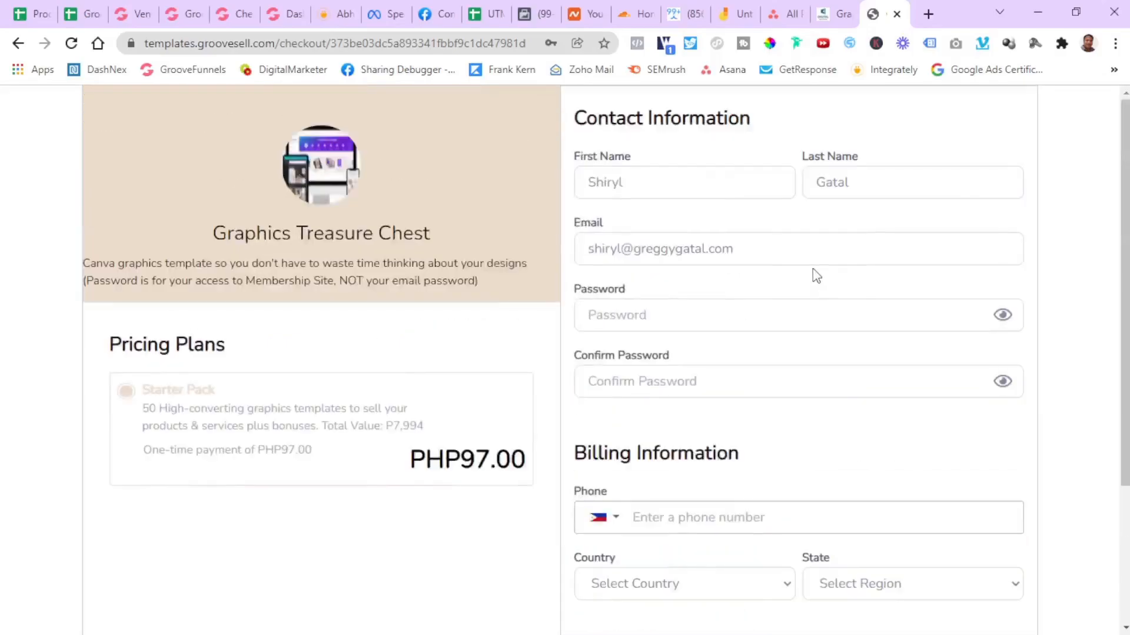
{"action": "scroll", "coordinate": [812, 271], "scroll_direction": "down", "scroll_amount": 3}
{"action": "scroll", "coordinate": [812, 270], "scroll_direction": "up", "scroll_amount": 3}
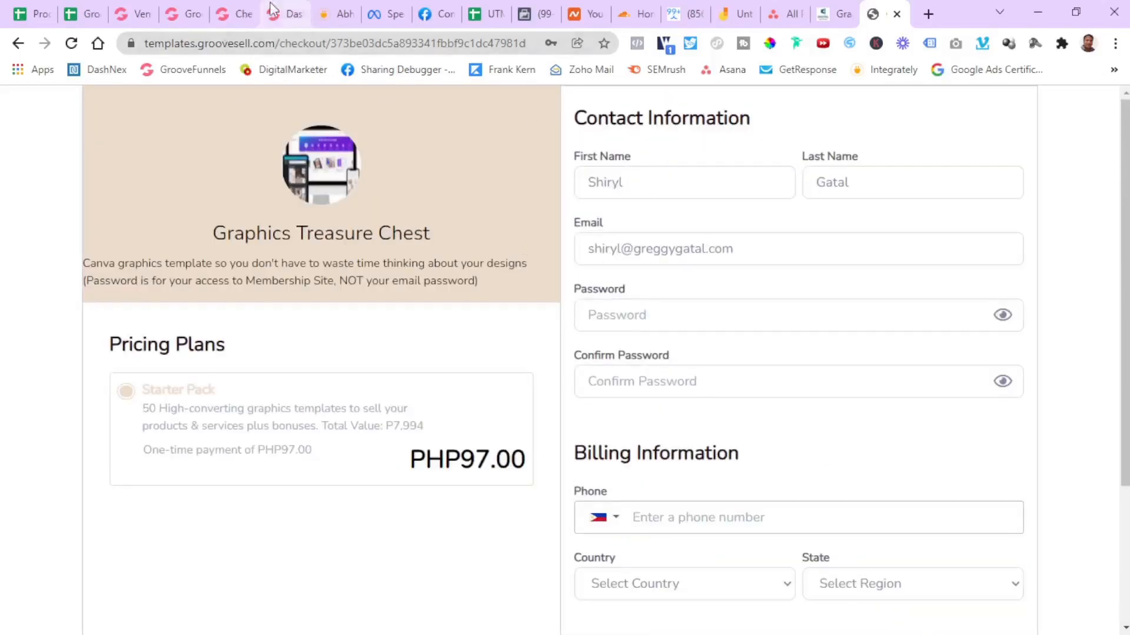
Return to the Checkout EFT page in the GroovePages builder and open the configuration of its groovesell-checkout block
{"action": "left_click", "coordinate": [234, 14]}
{"action": "left_click", "coordinate": [279, 14]}
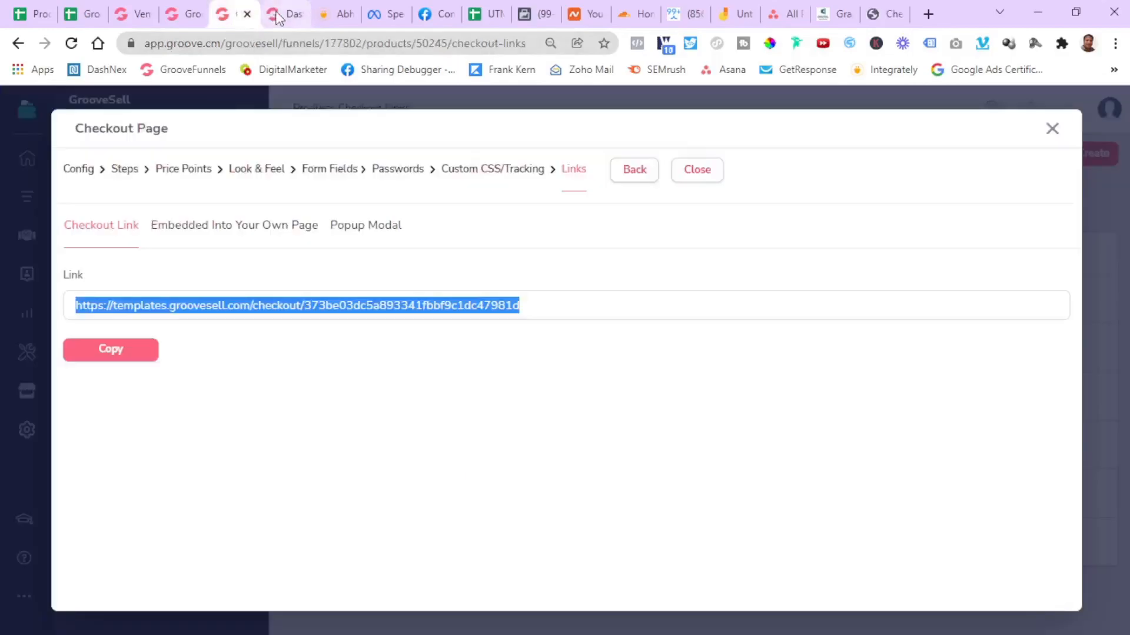
{"action": "left_click", "coordinate": [184, 14]}
{"action": "scroll", "coordinate": [876, 399], "scroll_direction": "down", "scroll_amount": 2}
{"action": "scroll", "coordinate": [871, 390], "scroll_direction": "up", "scroll_amount": 5}
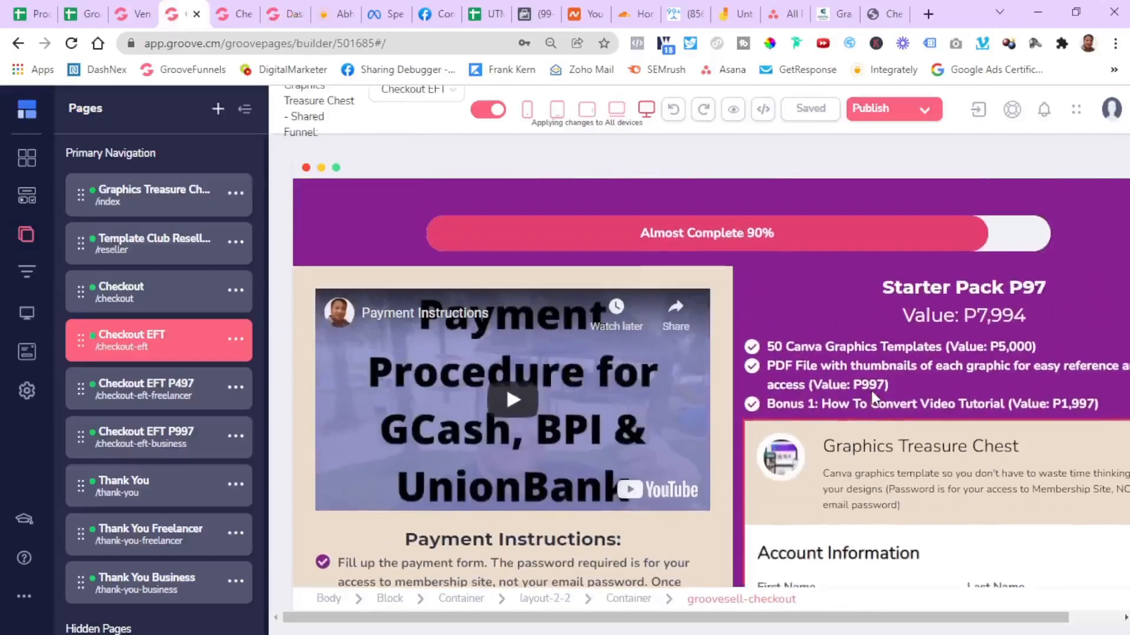
{"action": "scroll", "coordinate": [1015, 461], "scroll_direction": "right", "scroll_amount": 1}
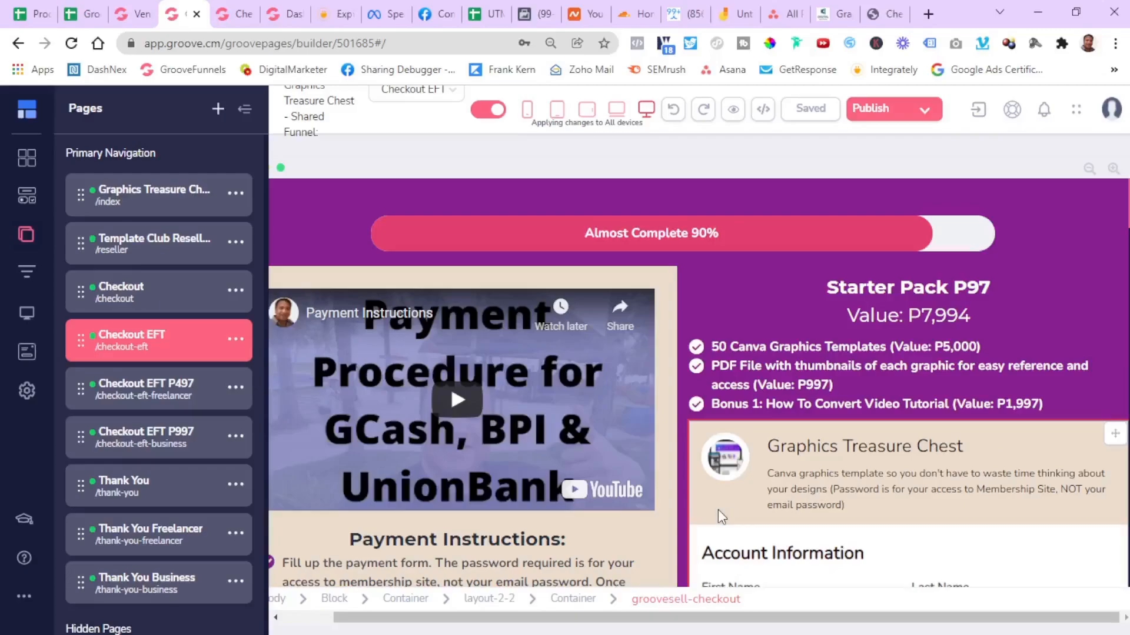
{"action": "left_click", "coordinate": [924, 505]}
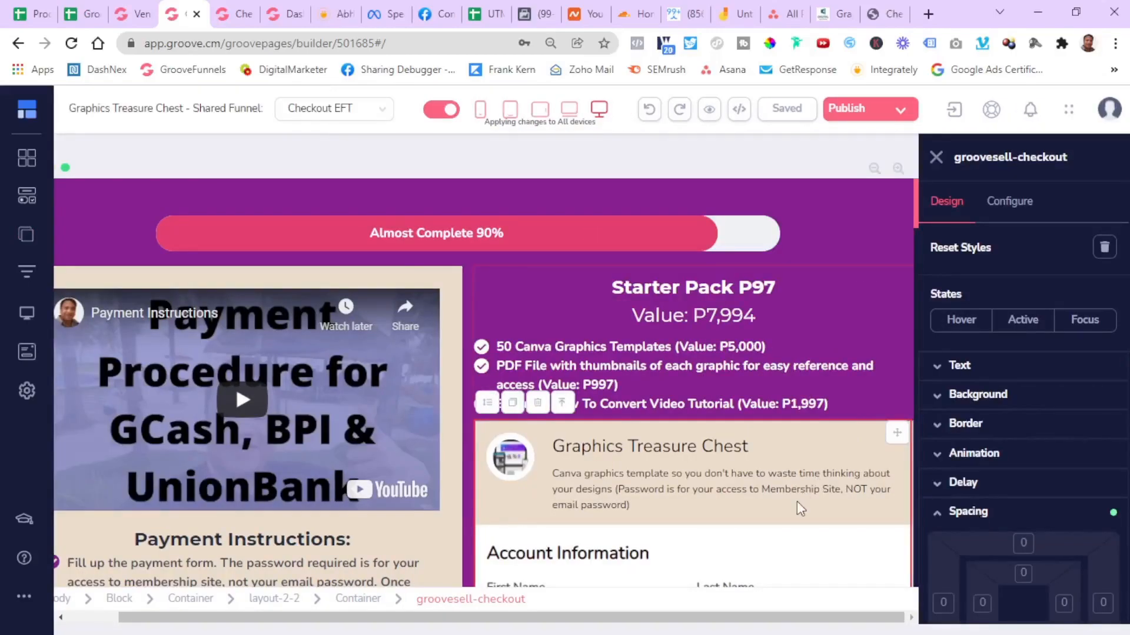
{"action": "left_click", "coordinate": [1016, 203]}
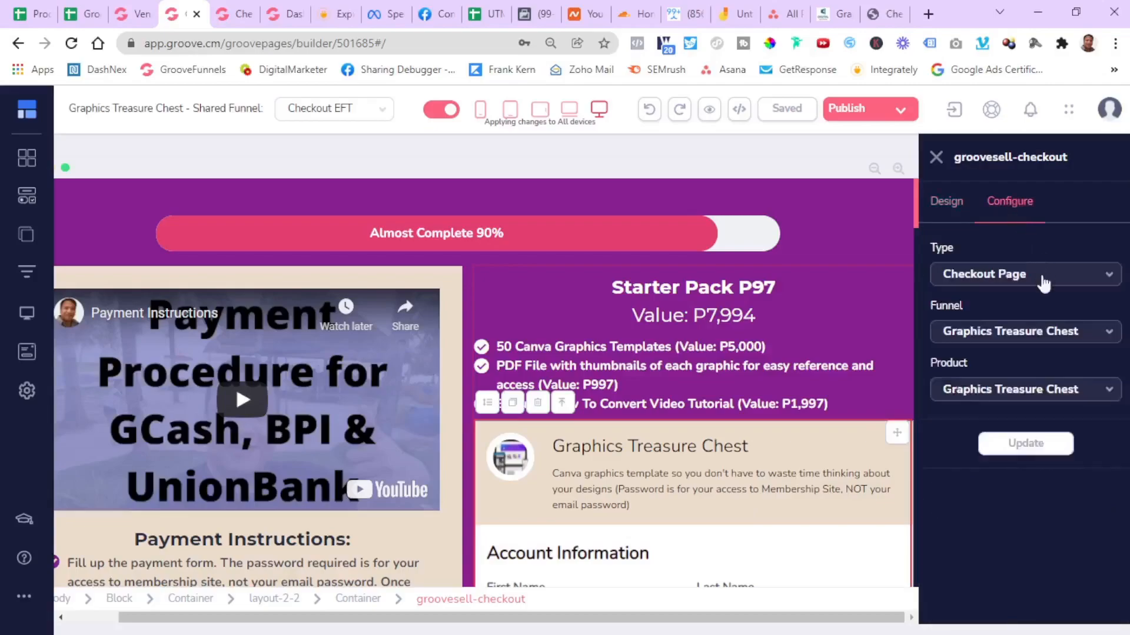
Link the groovesell-checkout block to the Graphics Treasure Chest product's Sample checkout link and update it
{"action": "left_click", "coordinate": [1048, 405]}
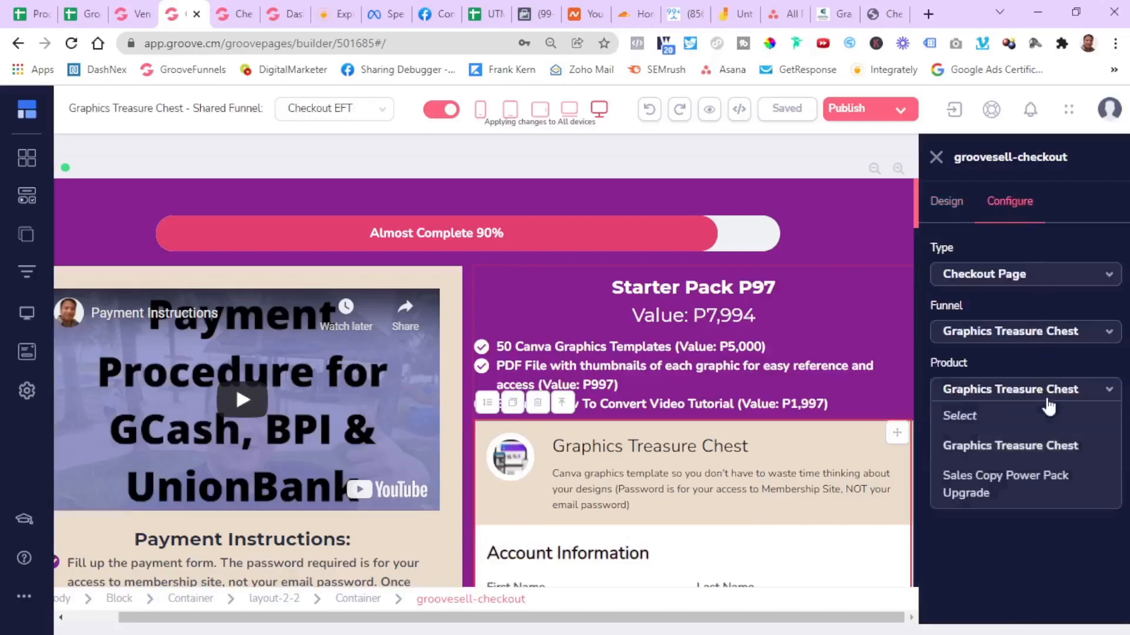
{"action": "left_click", "coordinate": [1030, 446]}
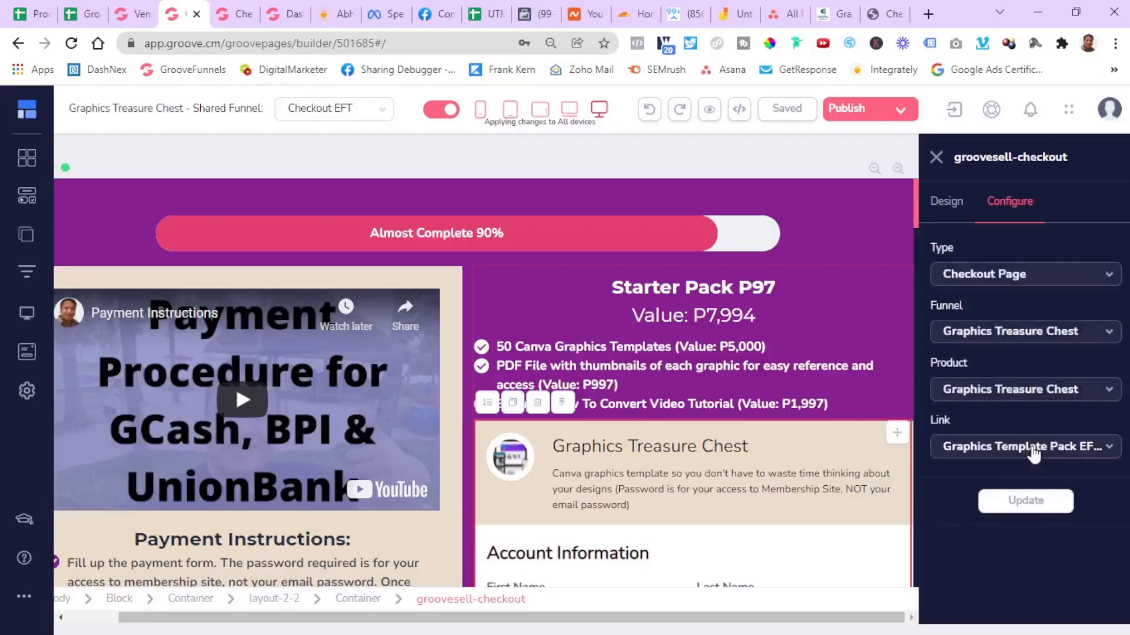
{"action": "left_click", "coordinate": [1031, 449]}
{"action": "scroll", "coordinate": [1022, 559], "scroll_direction": "down", "scroll_amount": 2}
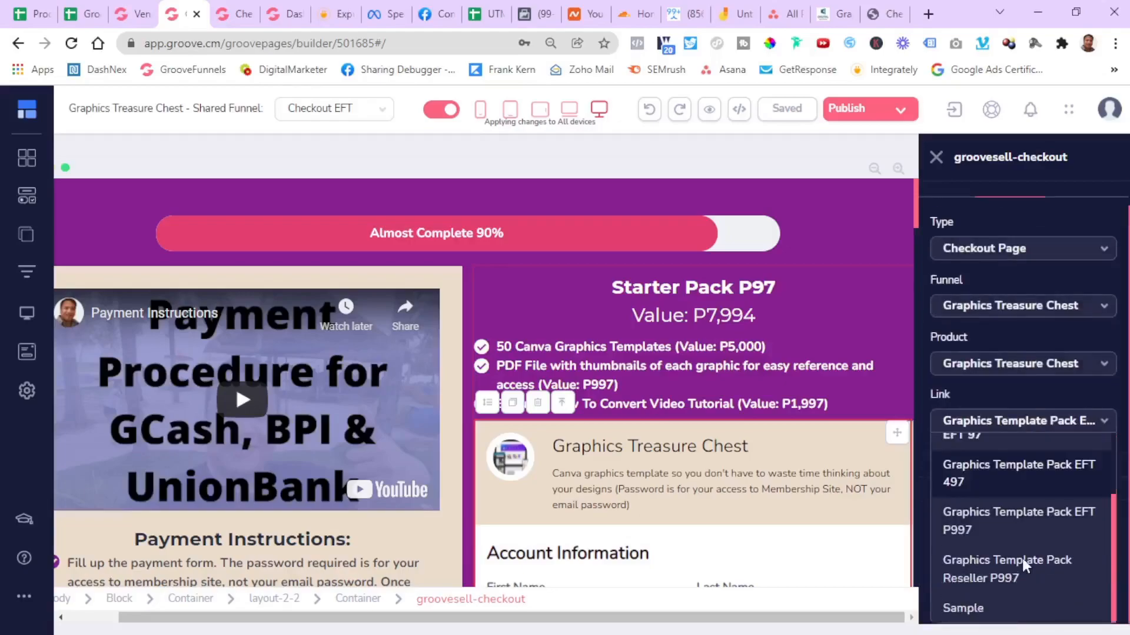
{"action": "left_click", "coordinate": [999, 609]}
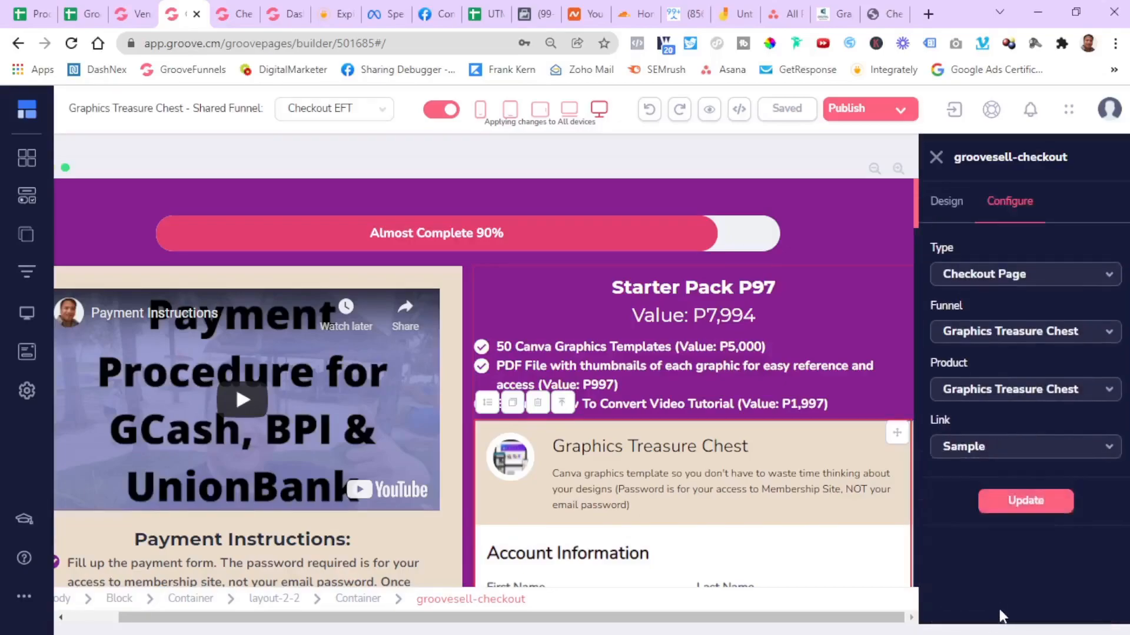
{"action": "left_click", "coordinate": [1030, 501]}
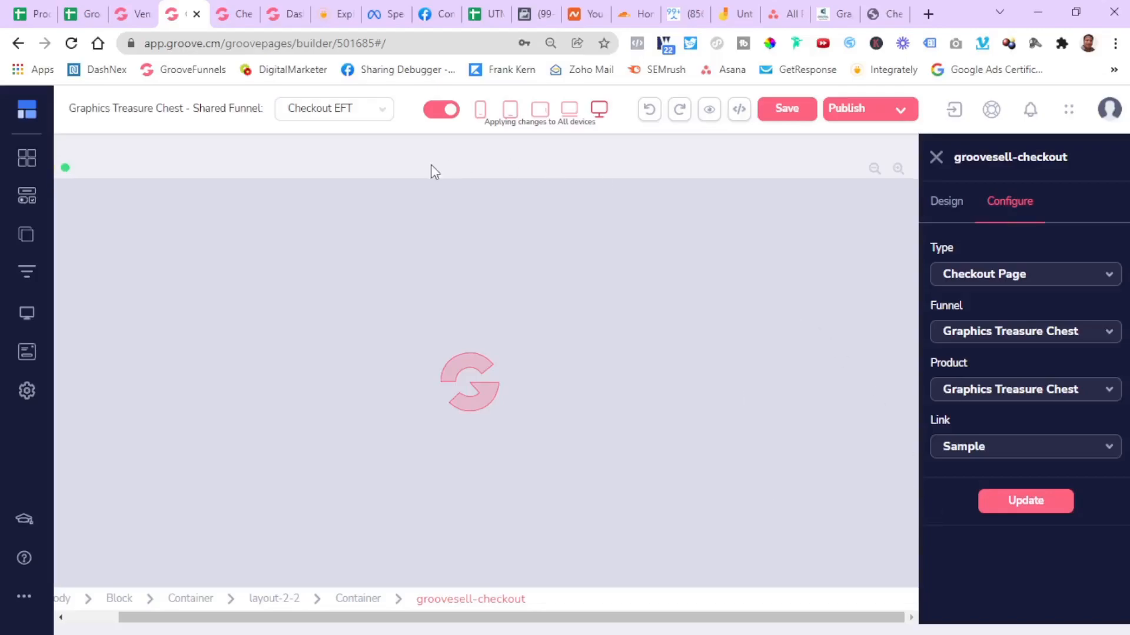
Look over the updated checkout form embedded in the Checkout EFT page, down to its purchase button
{"action": "scroll", "coordinate": [571, 450], "scroll_direction": "down", "scroll_amount": 2}
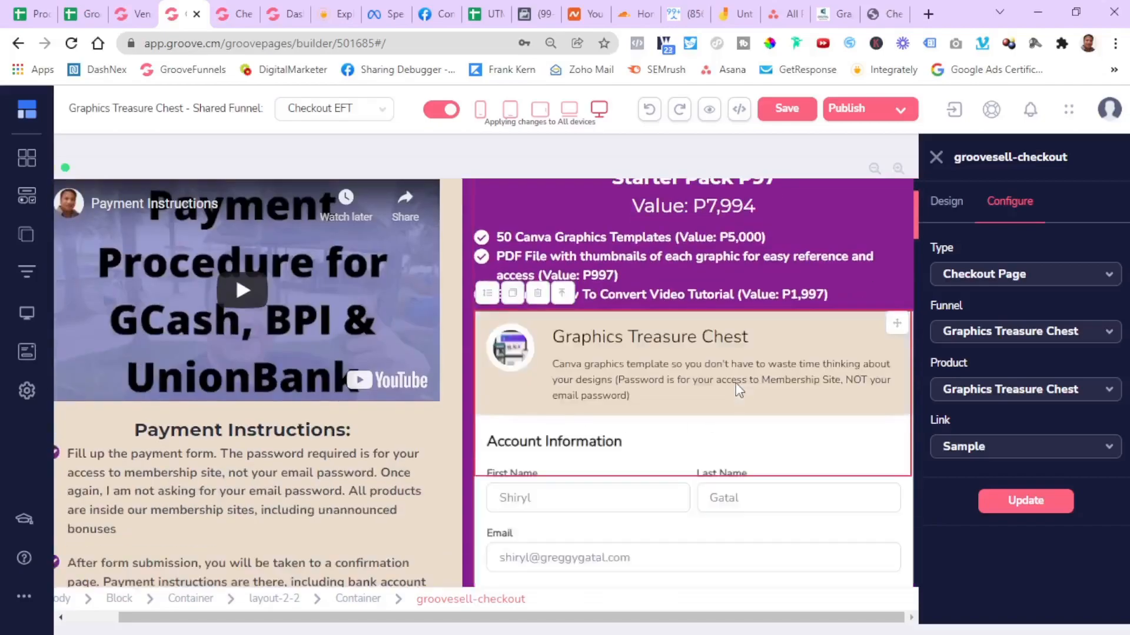
{"action": "scroll", "coordinate": [735, 382], "scroll_direction": "down", "scroll_amount": 12}
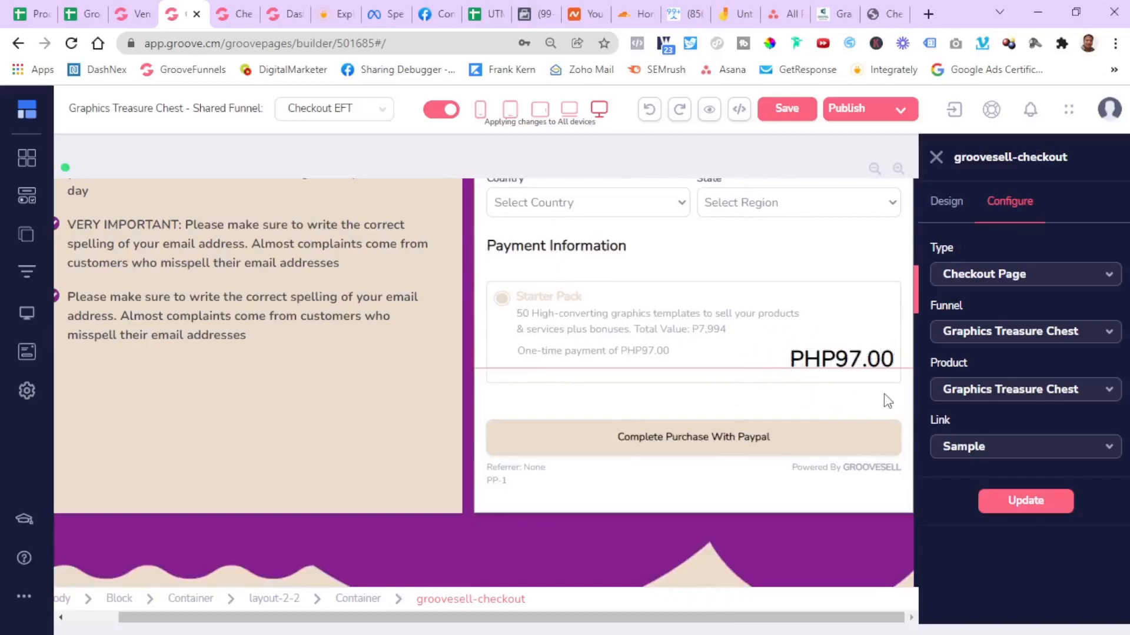
{"action": "scroll", "coordinate": [686, 232], "scroll_direction": "up", "scroll_amount": 12}
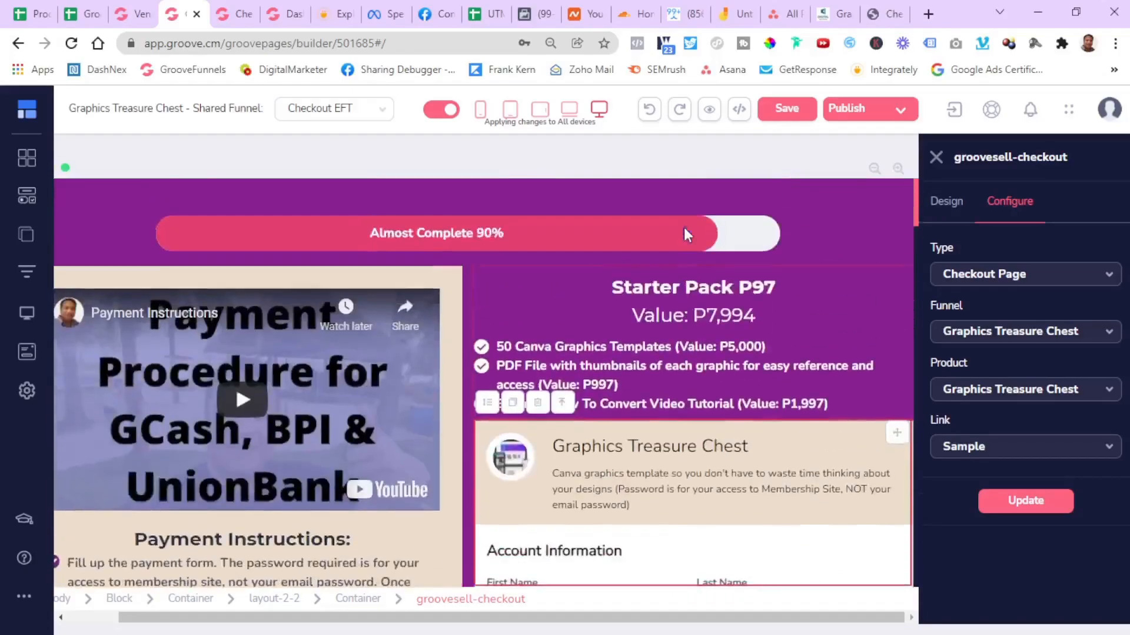
Switch to the GrooveFunnels Product Launch Checklist in Google Sheets and review the Create Page, Create Membership Site and Create Funnel sections
{"action": "left_click", "coordinate": [79, 14]}
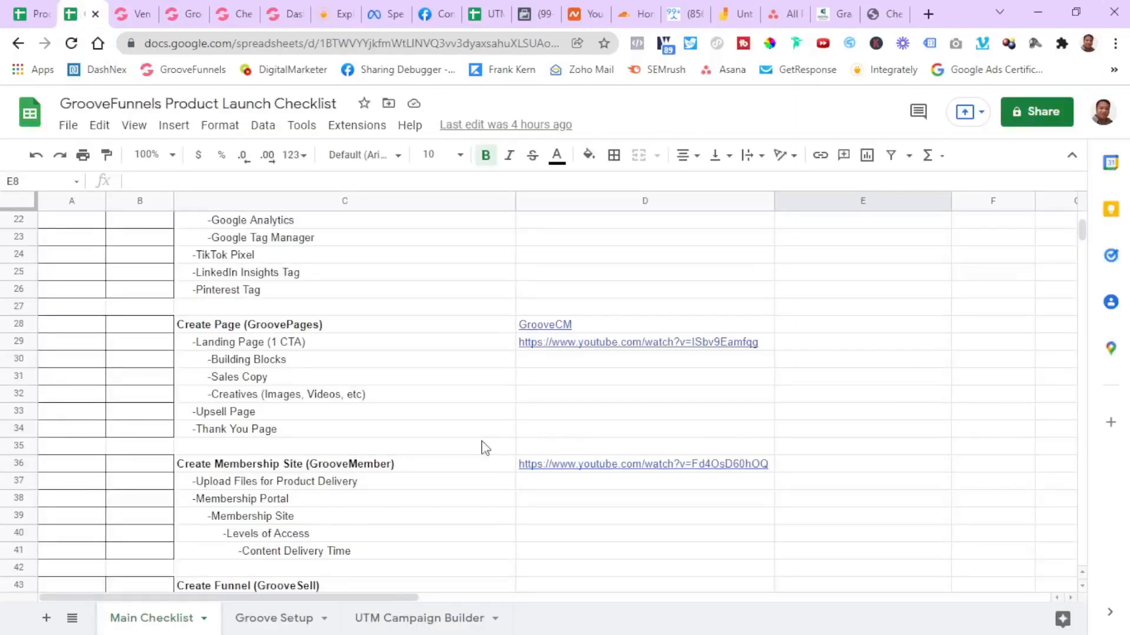
{"action": "scroll", "coordinate": [483, 448], "scroll_direction": "down", "scroll_amount": 2}
{"action": "scroll", "coordinate": [482, 447], "scroll_direction": "up", "scroll_amount": 2}
{"action": "scroll", "coordinate": [454, 441], "scroll_direction": "up", "scroll_amount": 2}
{"action": "scroll", "coordinate": [453, 442], "scroll_direction": "down", "scroll_amount": 4}
{"action": "scroll", "coordinate": [454, 441], "scroll_direction": "down", "scroll_amount": 2}
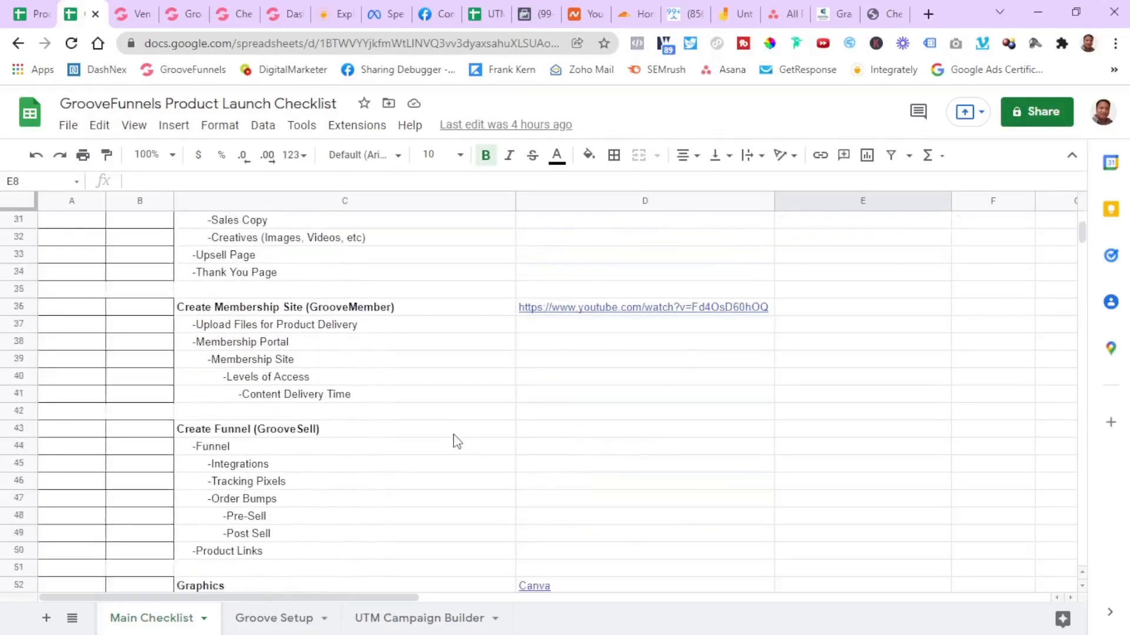
{"action": "scroll", "coordinate": [651, 469], "scroll_direction": "down", "scroll_amount": 2}
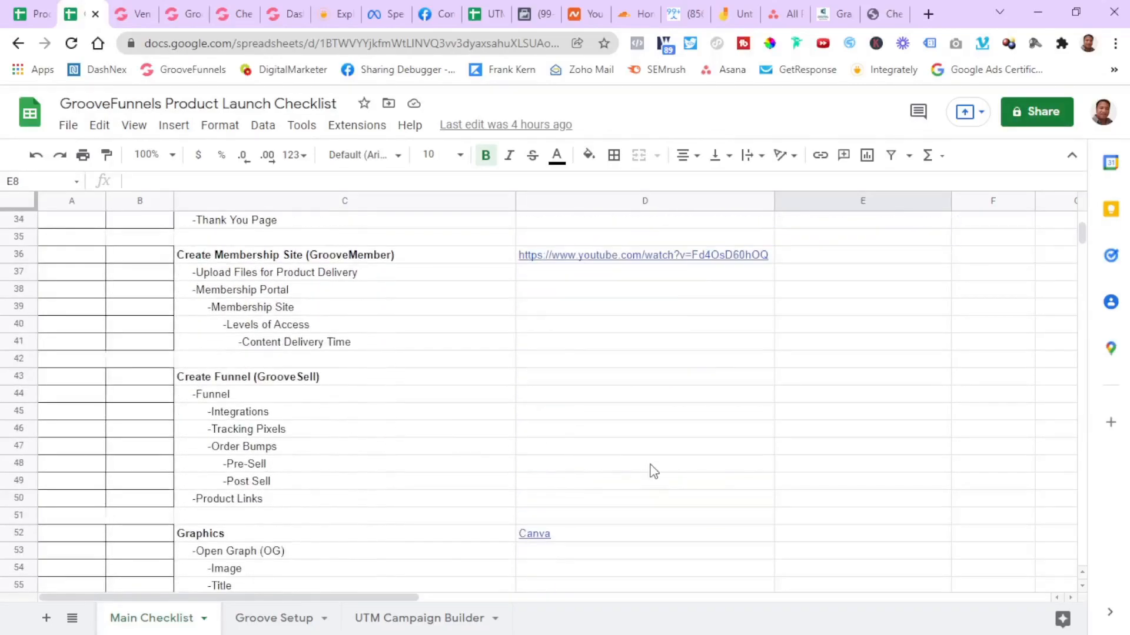
{"action": "scroll", "coordinate": [653, 471], "scroll_direction": "down", "scroll_amount": 1}
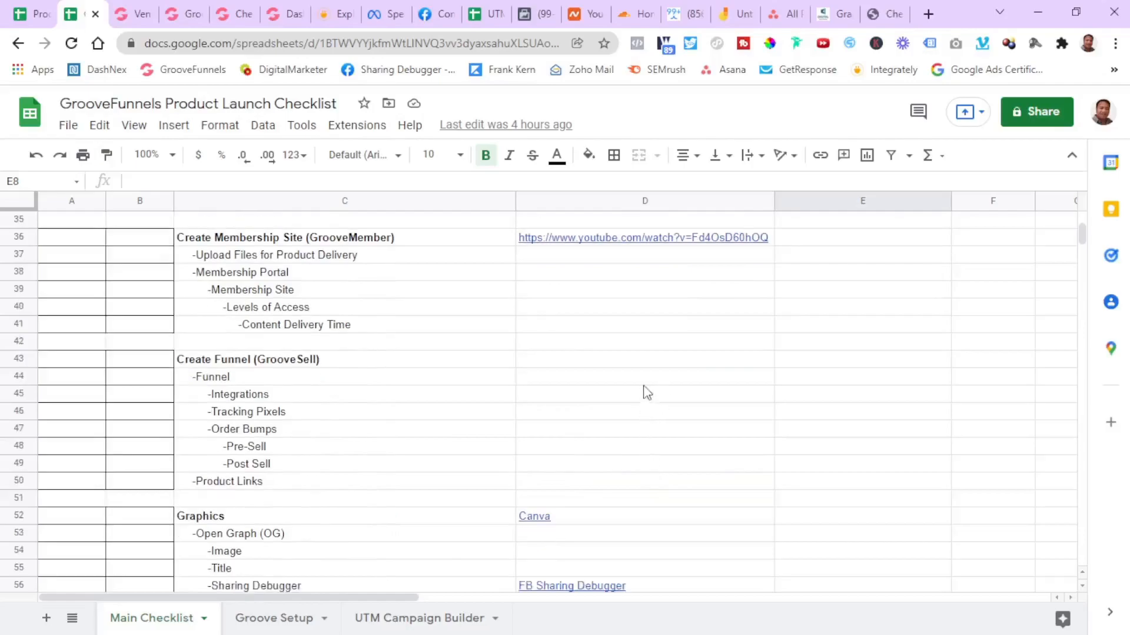
{"action": "scroll", "coordinate": [642, 400], "scroll_direction": "down", "scroll_amount": 1}
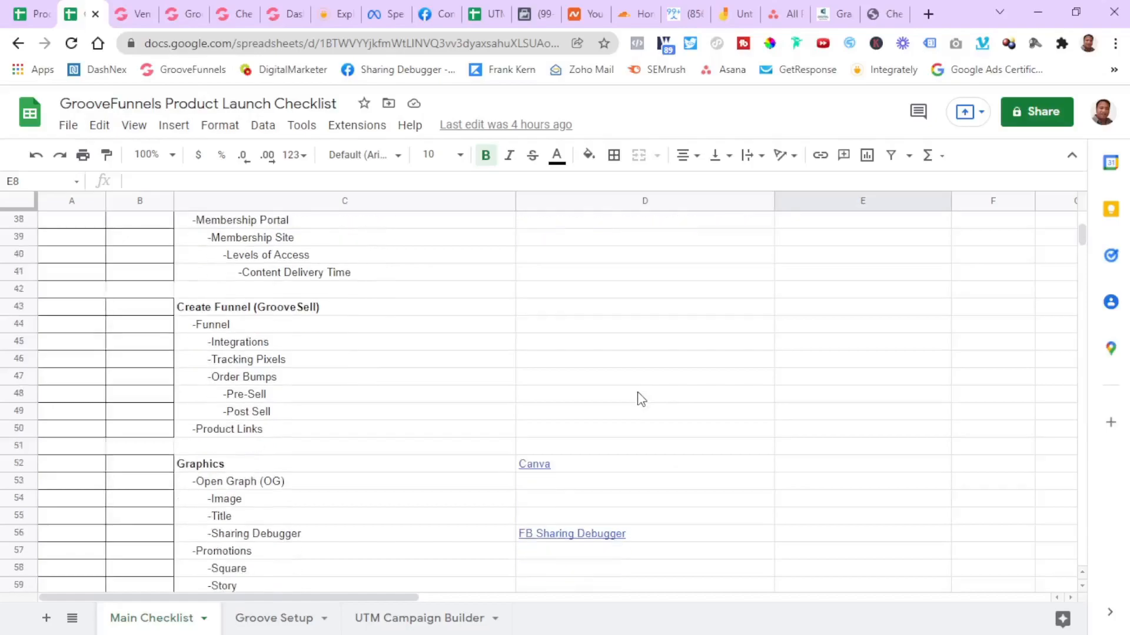
{"action": "scroll", "coordinate": [642, 399], "scroll_direction": "down", "scroll_amount": 1}
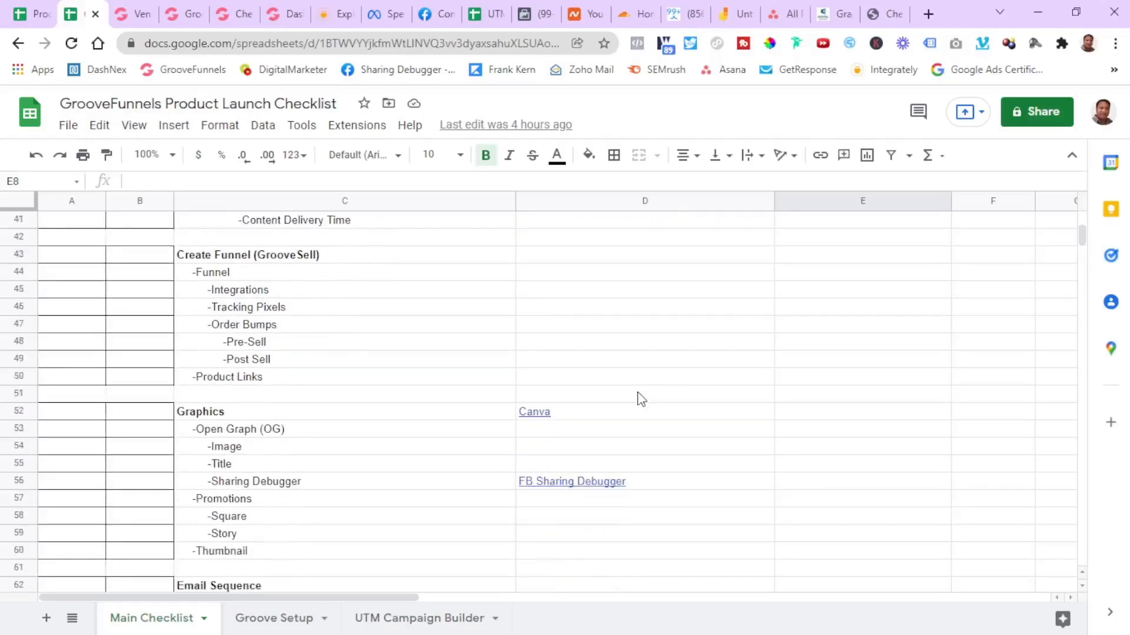
Review the checklist's Graphics, Email Sequence and Paid Ads sections
{"action": "scroll", "coordinate": [700, 570], "scroll_direction": "down", "scroll_amount": 4}
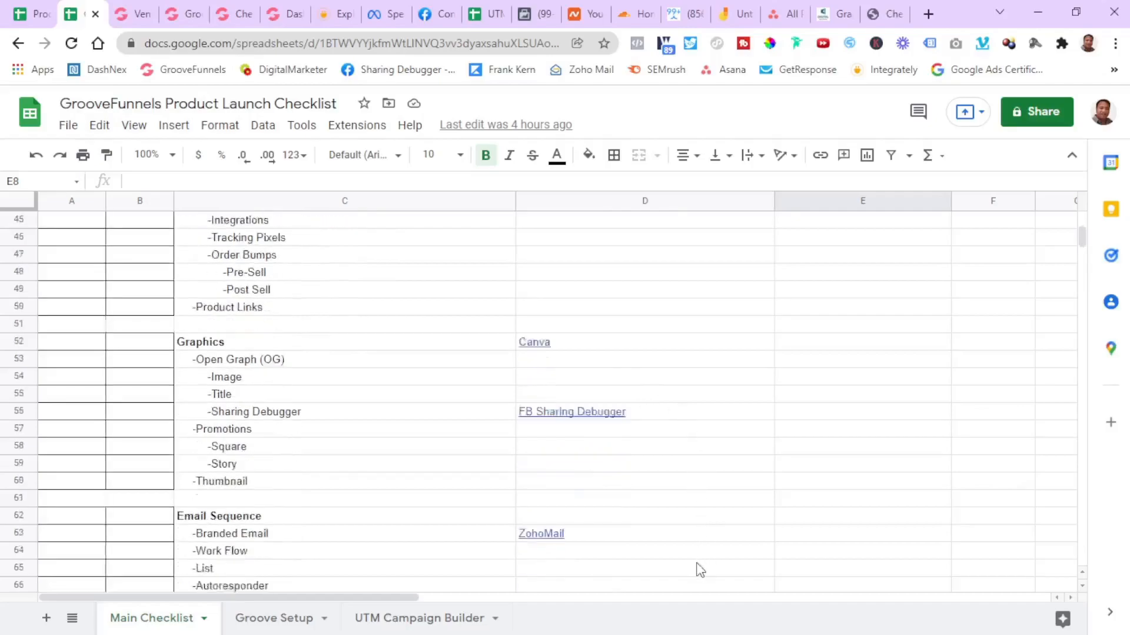
{"action": "scroll", "coordinate": [700, 569], "scroll_direction": "down", "scroll_amount": 1}
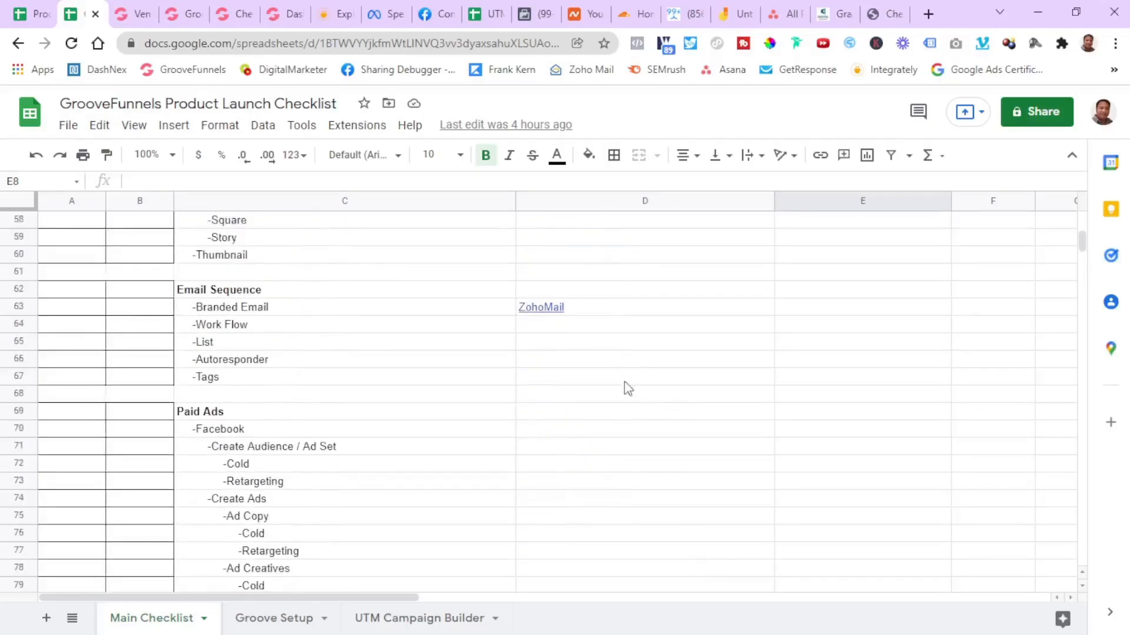
{"action": "mouse_move", "coordinate": [596, 315]}
{"action": "scroll", "coordinate": [451, 436], "scroll_direction": "down", "scroll_amount": 2}
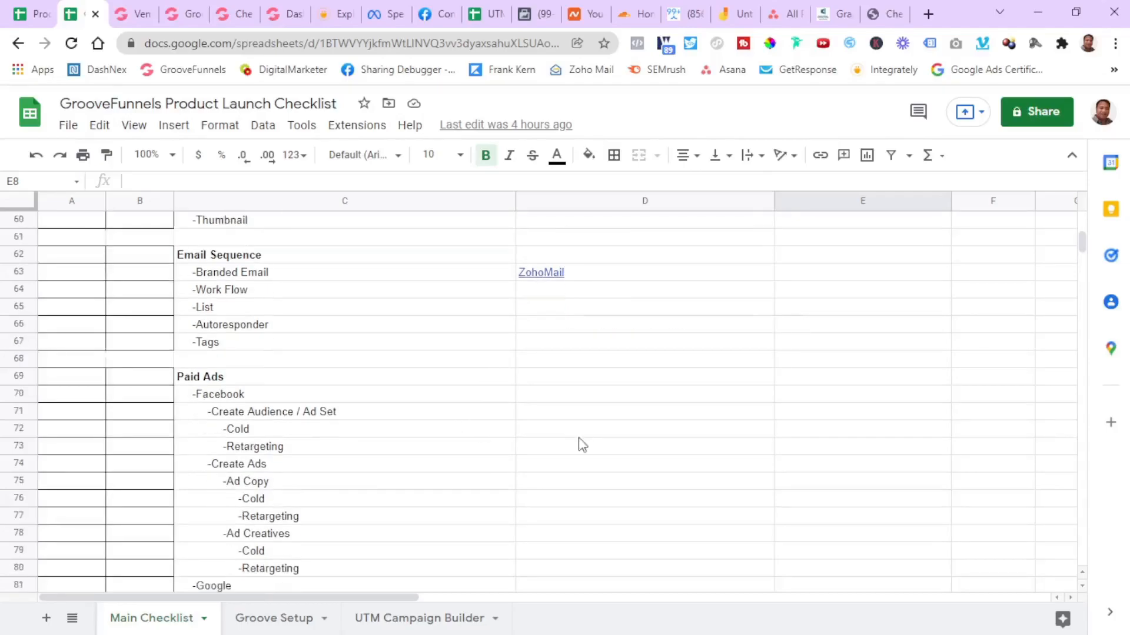
{"action": "scroll", "coordinate": [578, 444], "scroll_direction": "down", "scroll_amount": 1}
Skim the whole checklist from the Domain Name entry to the UTM Tracking section, resource links and closing notes
{"action": "scroll", "coordinate": [580, 444], "scroll_direction": "up", "scroll_amount": 10}
{"action": "scroll", "coordinate": [580, 444], "scroll_direction": "up", "scroll_amount": 10}
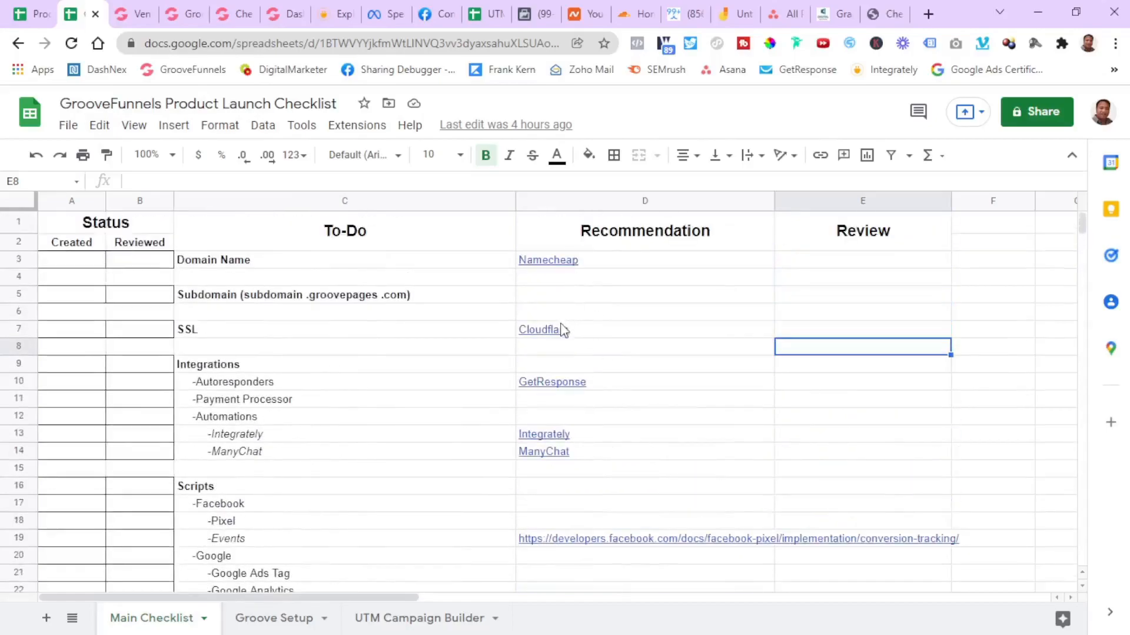
{"action": "scroll", "coordinate": [420, 478], "scroll_direction": "down", "scroll_amount": 20}
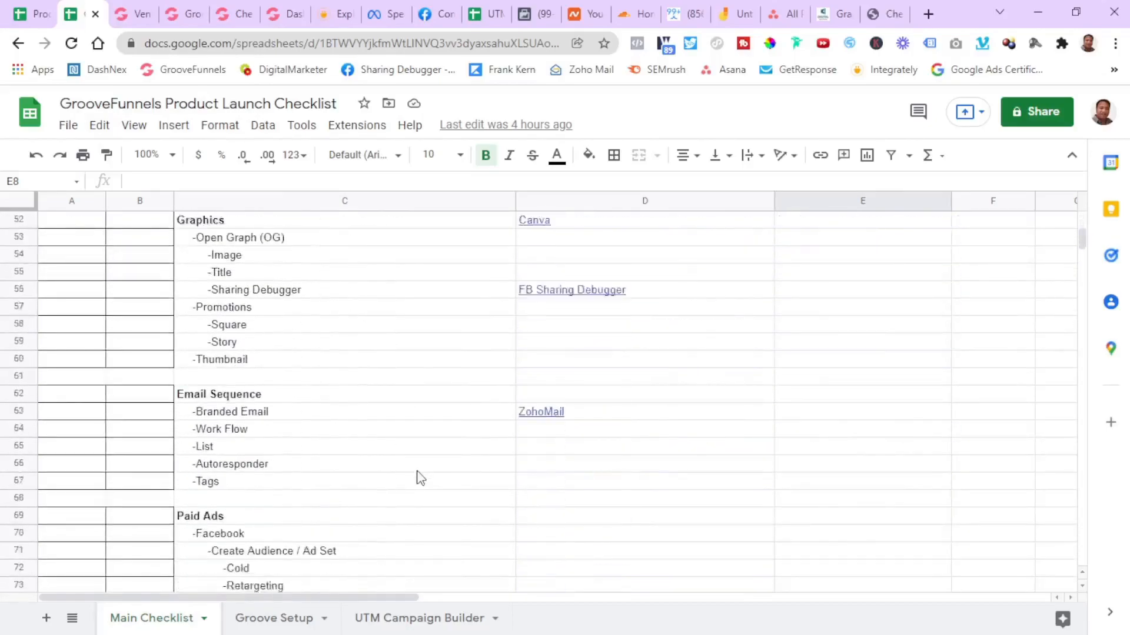
{"action": "scroll", "coordinate": [419, 478], "scroll_direction": "up", "scroll_amount": 4}
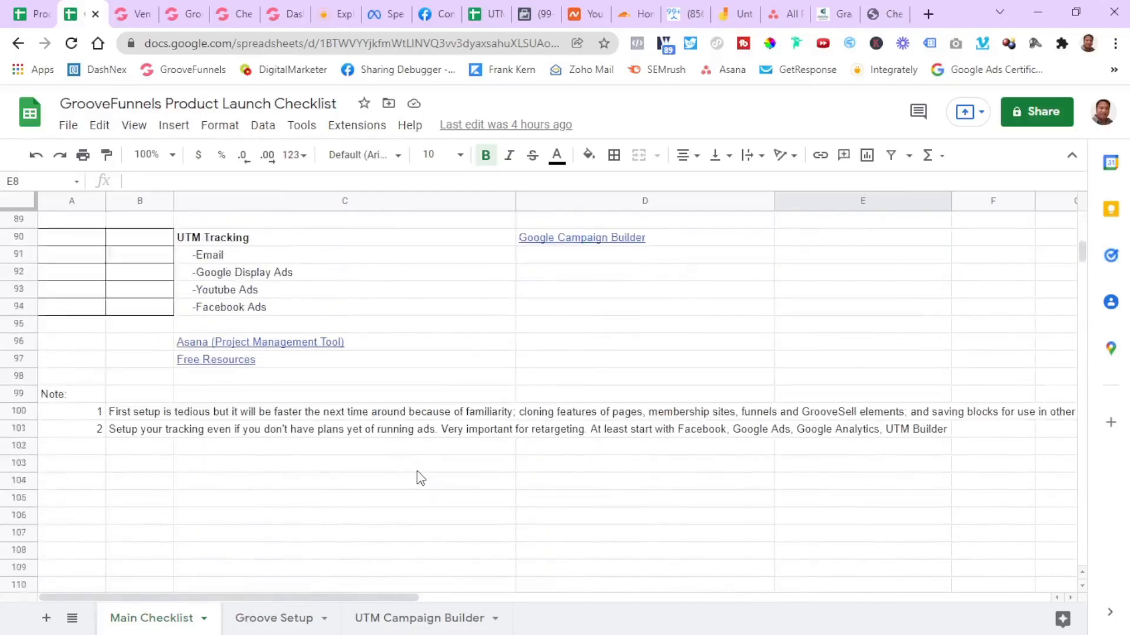
{"action": "scroll", "coordinate": [419, 478], "scroll_direction": "up", "scroll_amount": 1}
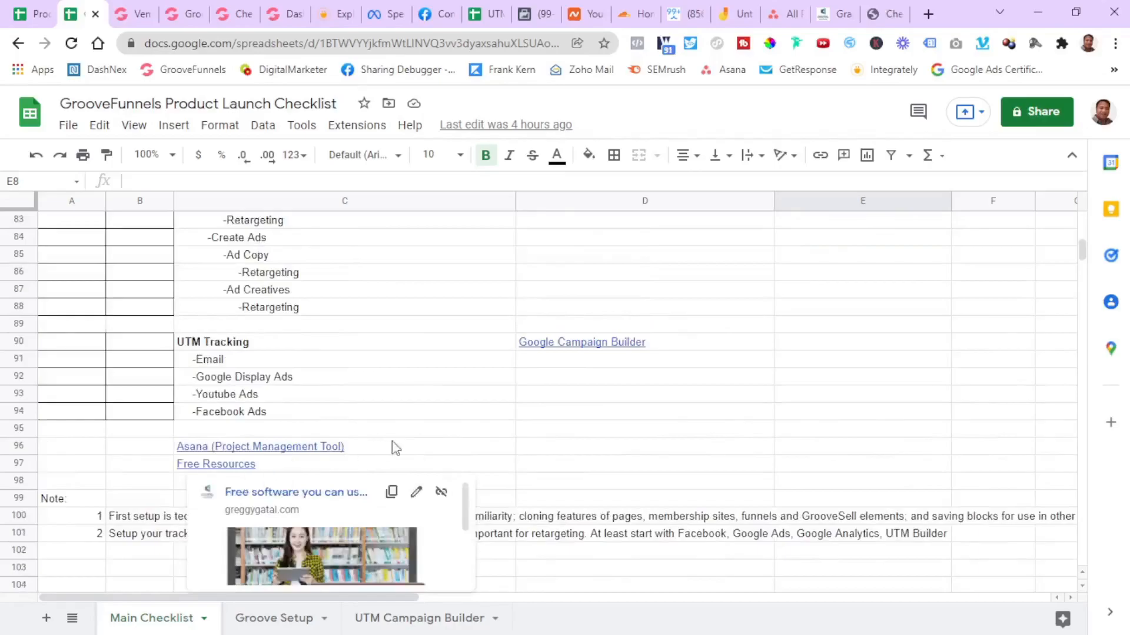
{"action": "scroll", "coordinate": [641, 492], "scroll_direction": "down", "scroll_amount": 1}
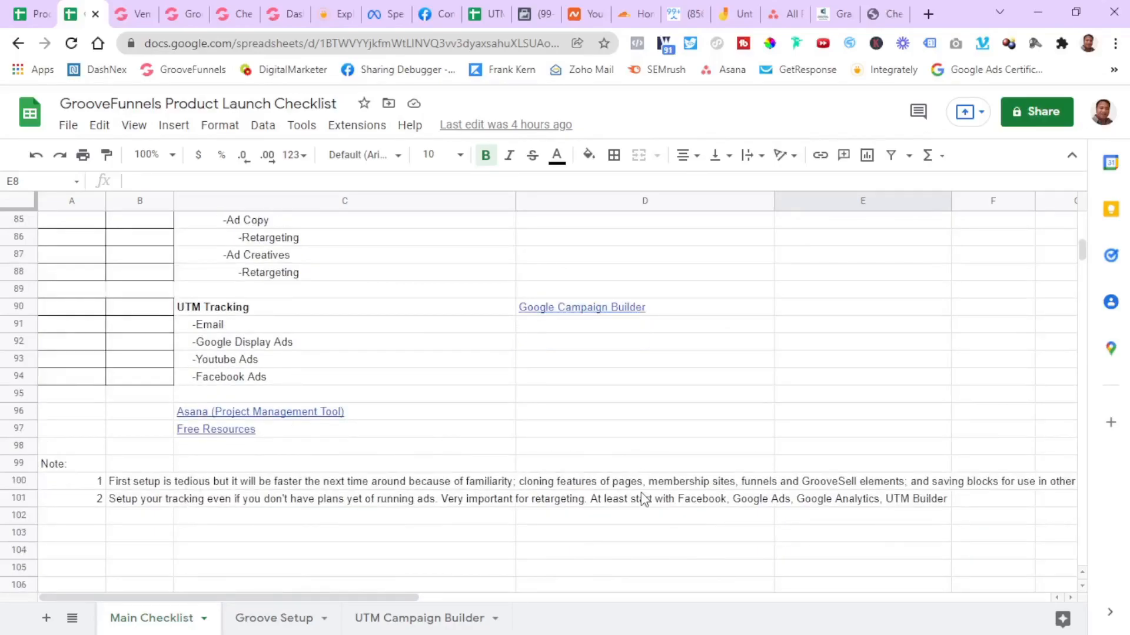
{"action": "scroll", "coordinate": [643, 499], "scroll_direction": "up", "scroll_amount": 20}
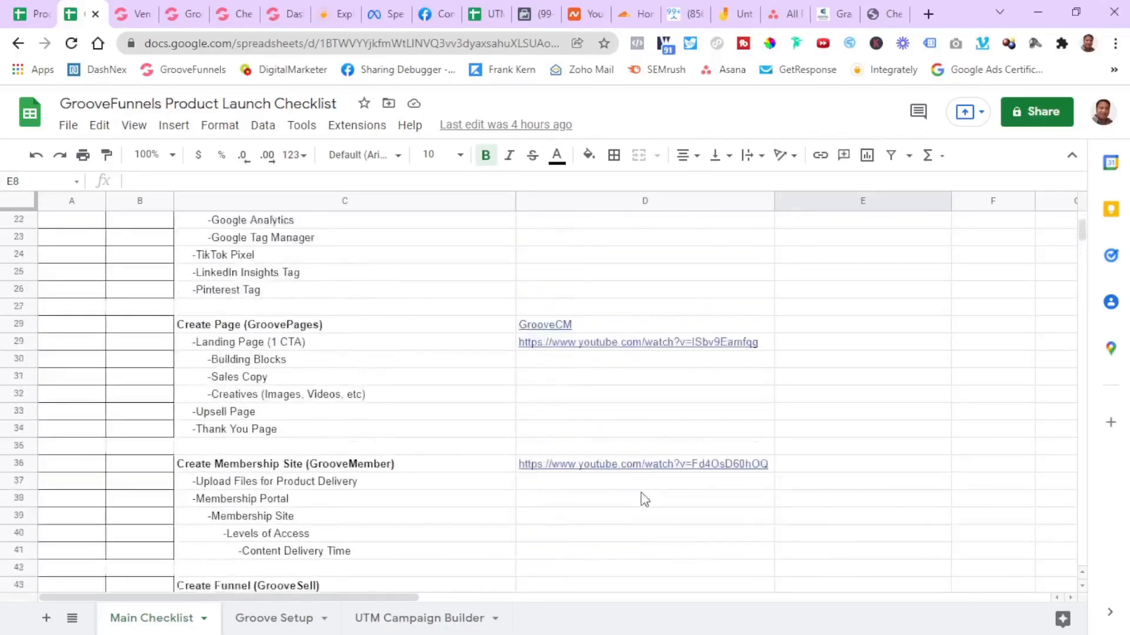